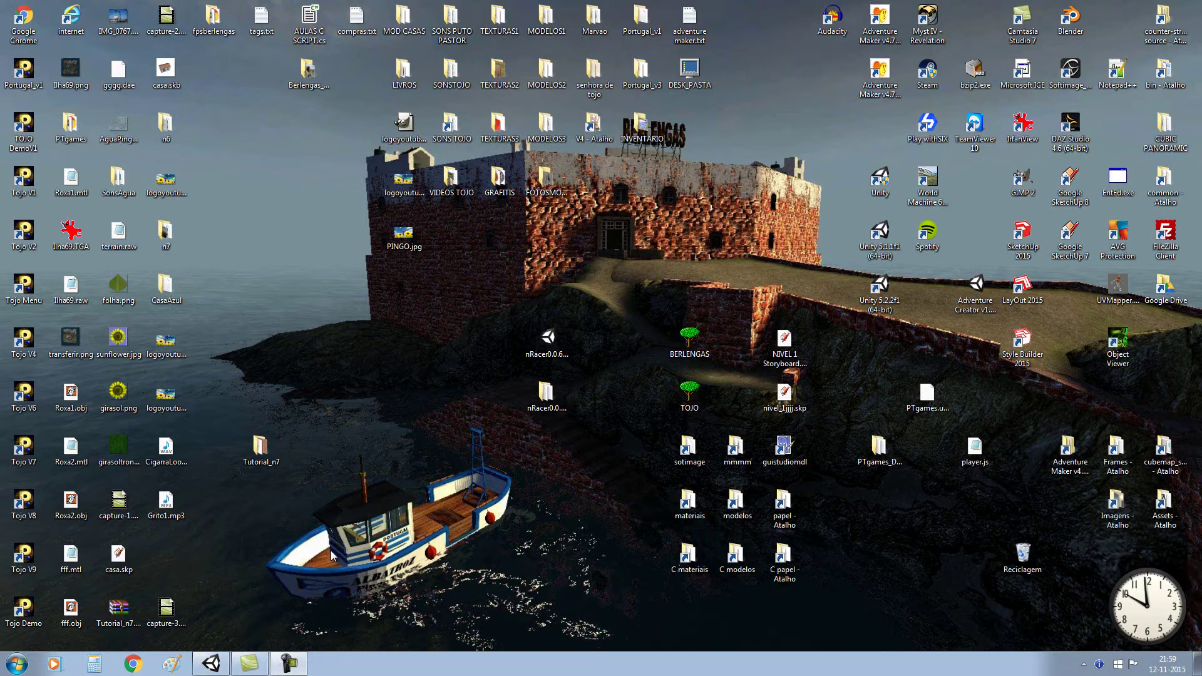
# - Bring the Unity editor forward and select the Terrain object in the Mapa1 scene
pyautogui.click(212, 665)
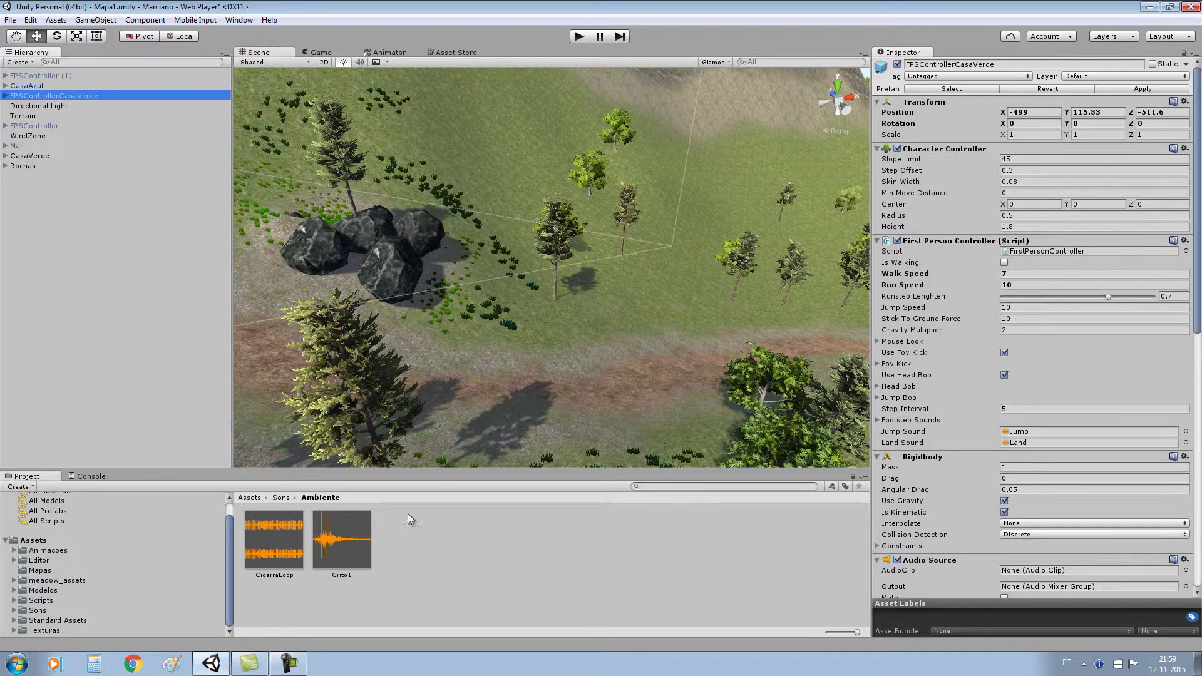
pyautogui.click(552, 346)
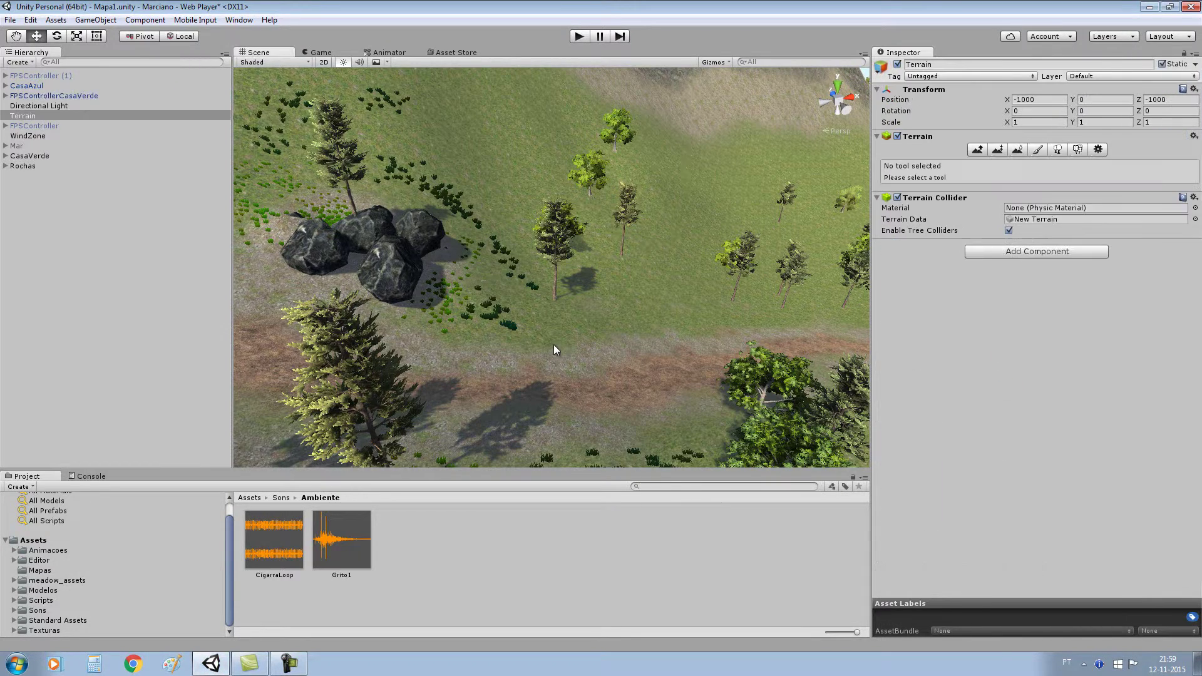
pyautogui.keyDown('alt'); pyautogui.moveTo(565, 300); pyautogui.dragTo(842, 332); pyautogui.keyUp('alt')
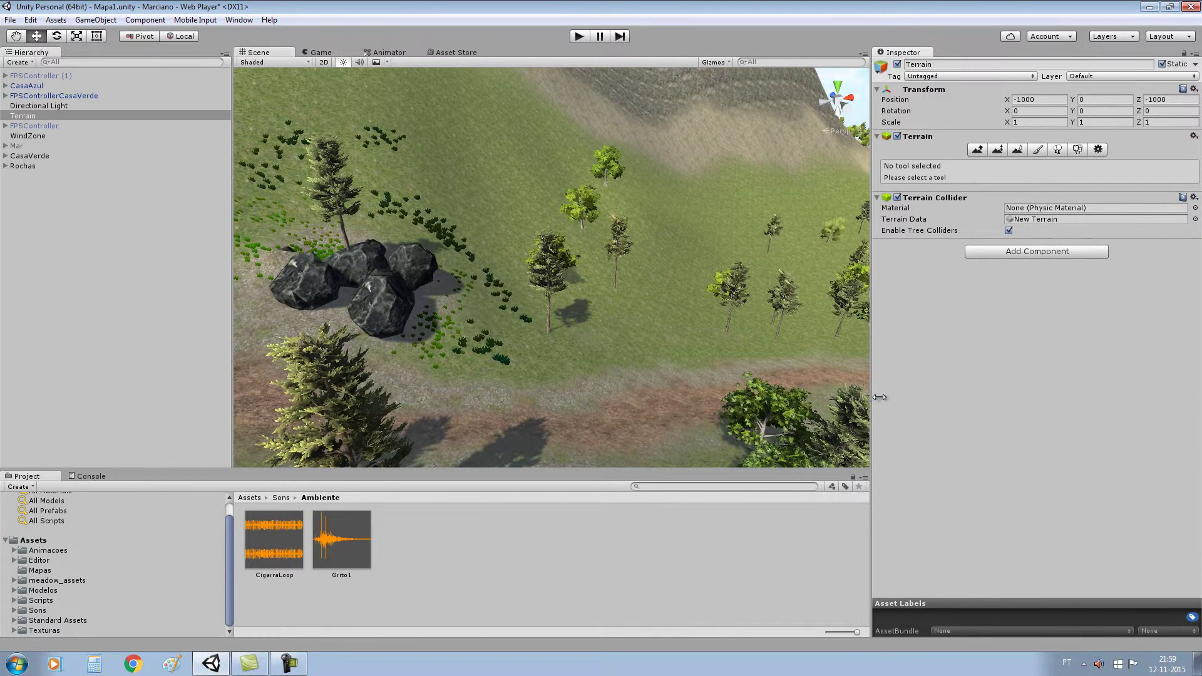
# - Narrow the side panels to widen the Scene view and turn it toward the hillside rocks
pyautogui.moveTo(879, 397); pyautogui.dragTo(952, 397)
pyautogui.moveTo(233, 348); pyautogui.dragTo(256, 349)
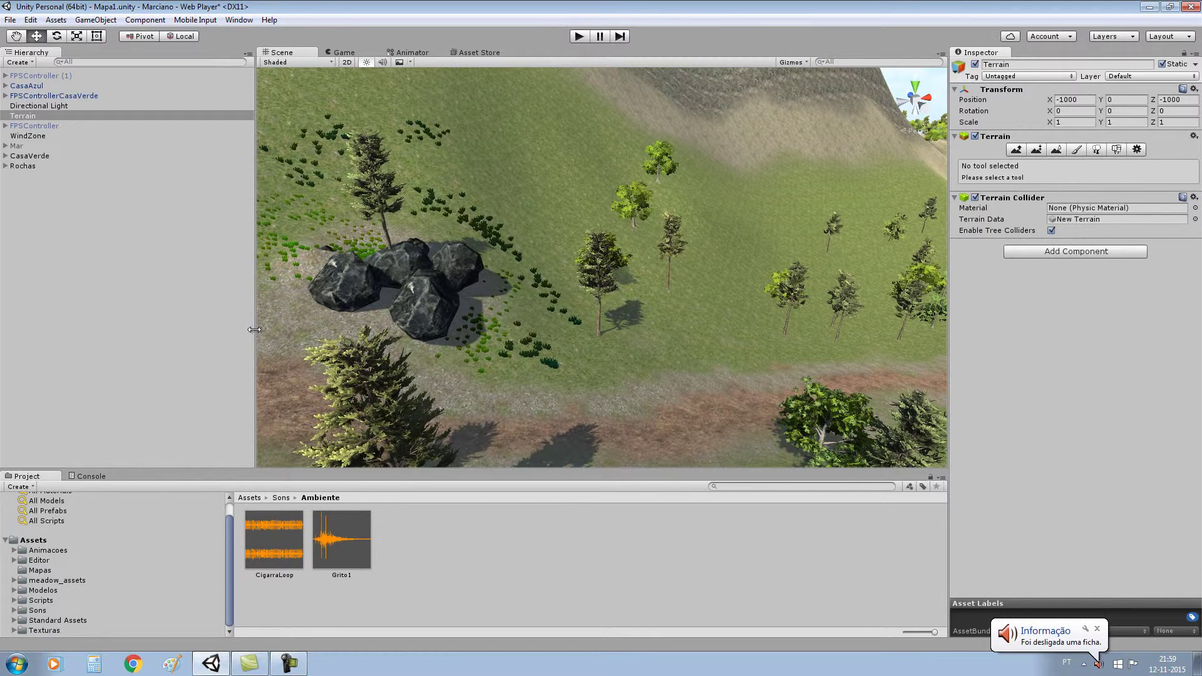
pyautogui.moveTo(255, 330); pyautogui.dragTo(225, 333)
pyautogui.moveTo(555, 275)
pyautogui.mouseDown(button='right')
pyautogui.moveTo(509, 280)
pyautogui.moveTo(497, 212)
pyautogui.moveTo(481, 213)
pyautogui.mouseUp(button='right')
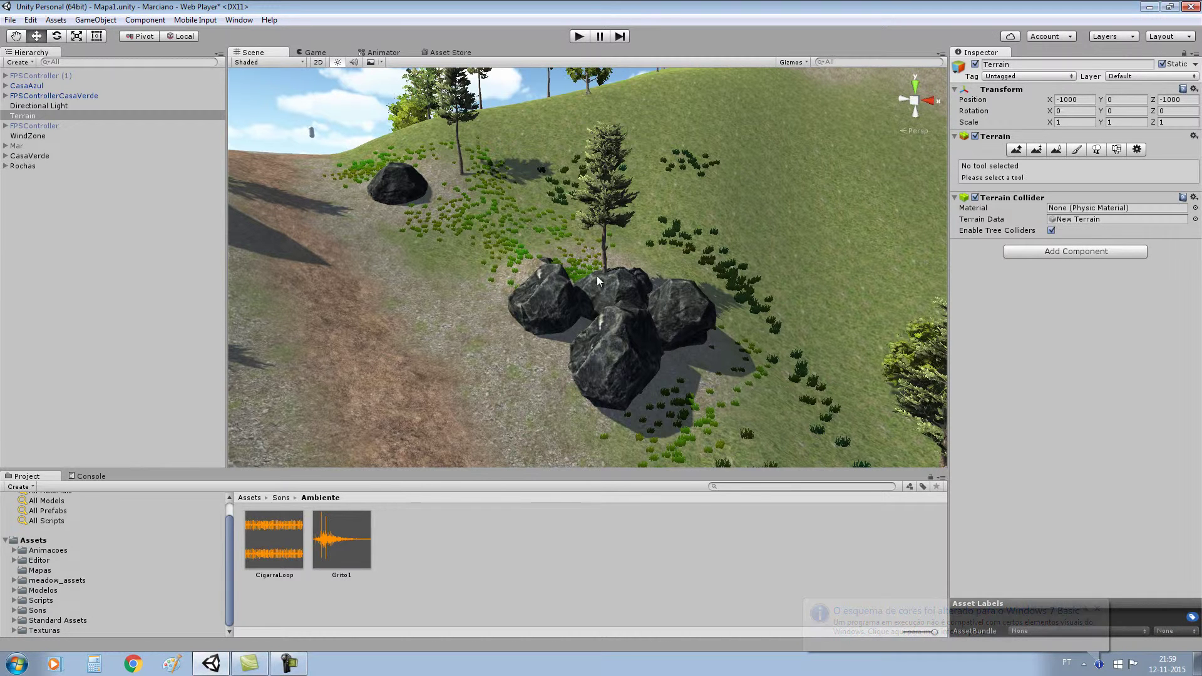
# - Orbit and zoom the Scene view in close on the four dark boulders beside the dirt path
pyautogui.moveTo(603, 253); pyautogui.dragTo(580, 307, button='right')
pyautogui.scroll(3, 581, 307)
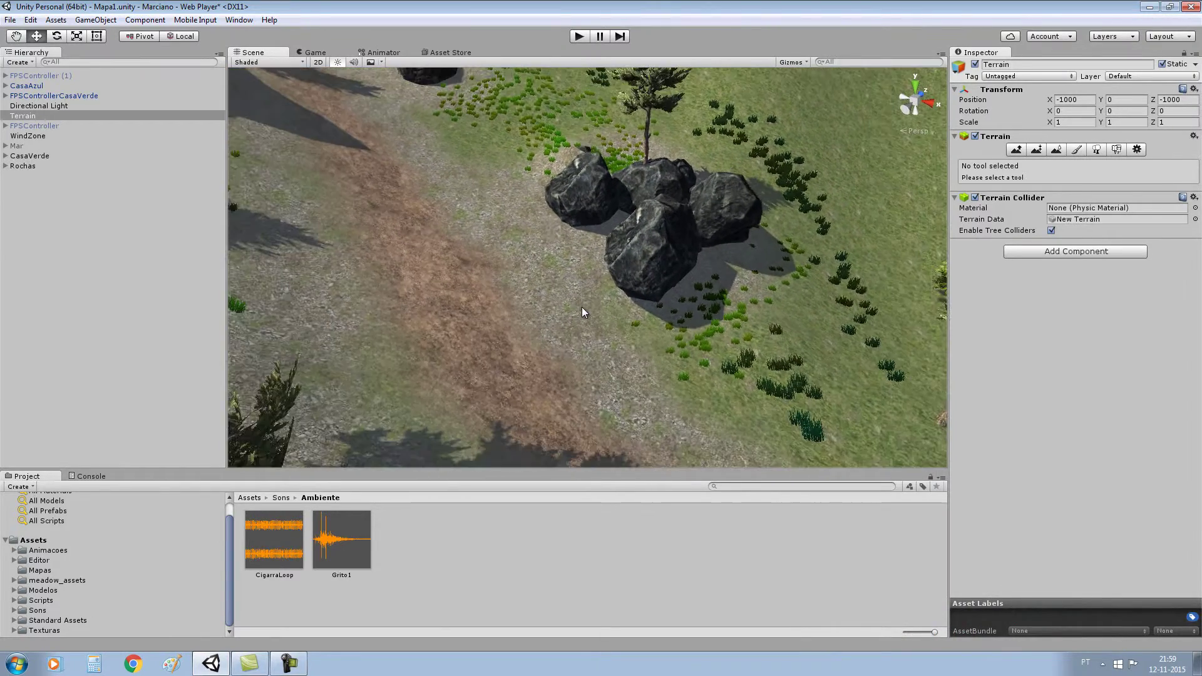
pyautogui.moveTo(612, 260); pyautogui.dragTo(617, 207, button='right')
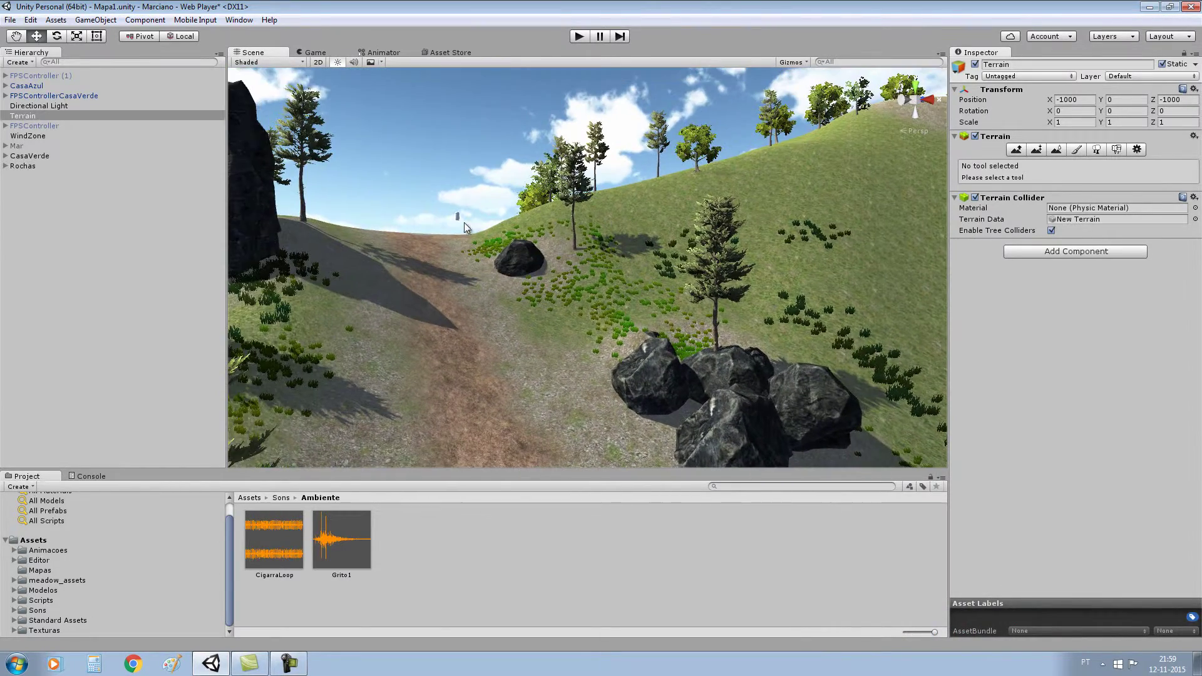
pyautogui.moveTo(552, 260)
pyautogui.mouseDown(button='right')
pyautogui.moveTo(580, 317)
pyautogui.moveTo(639, 291)
pyautogui.moveTo(627, 294)
pyautogui.mouseUp(button='right')
pyautogui.scroll(2, 610, 328)
pyautogui.scroll(-3, 610, 328)
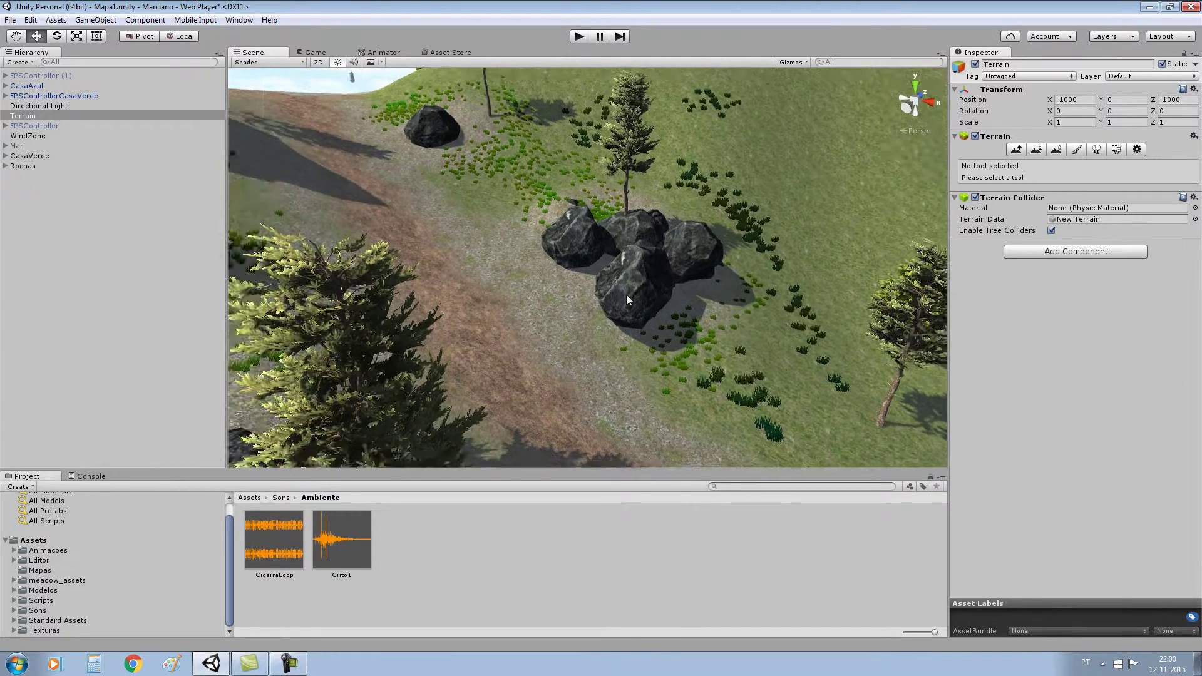
pyautogui.scroll(3, 627, 294)
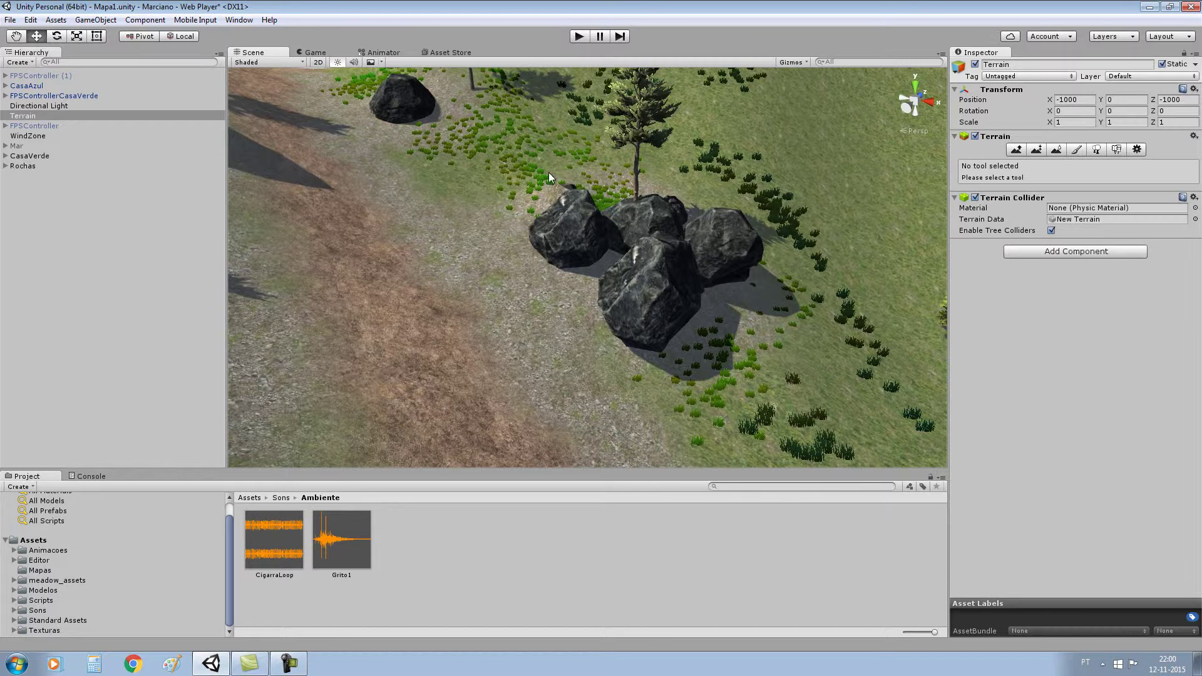
pyautogui.click(565, 213)
pyautogui.moveTo(564, 213); pyautogui.dragTo(587, 220, button='right')
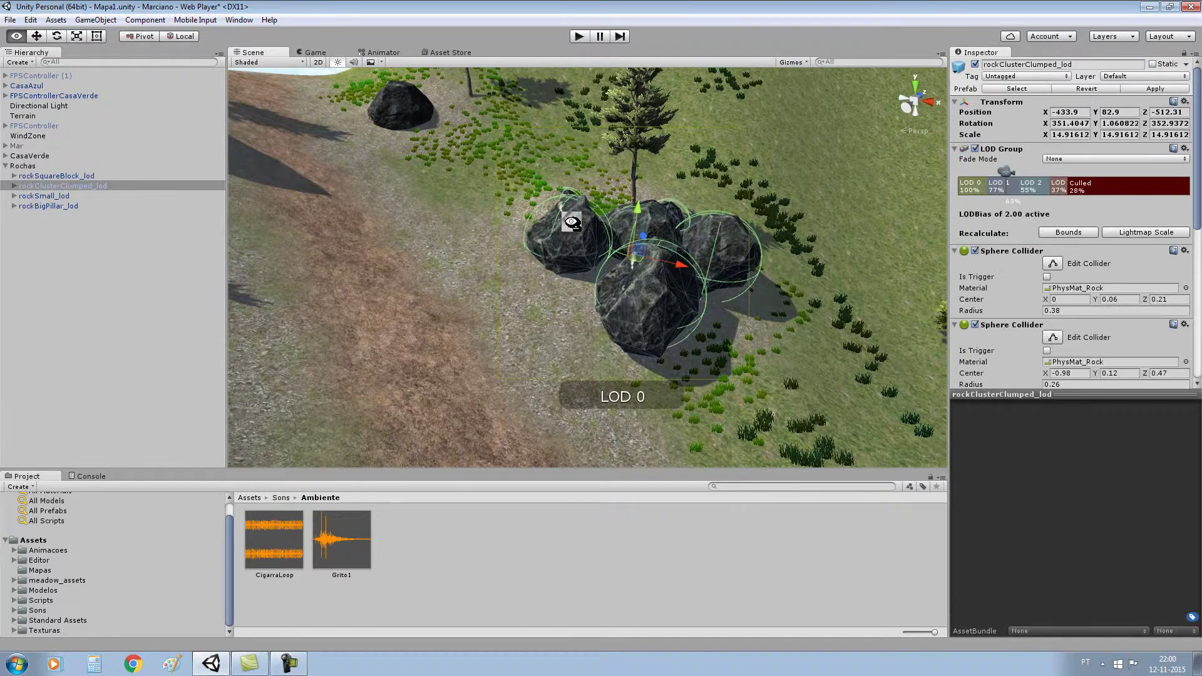
pyautogui.scroll(-2, 584, 228)
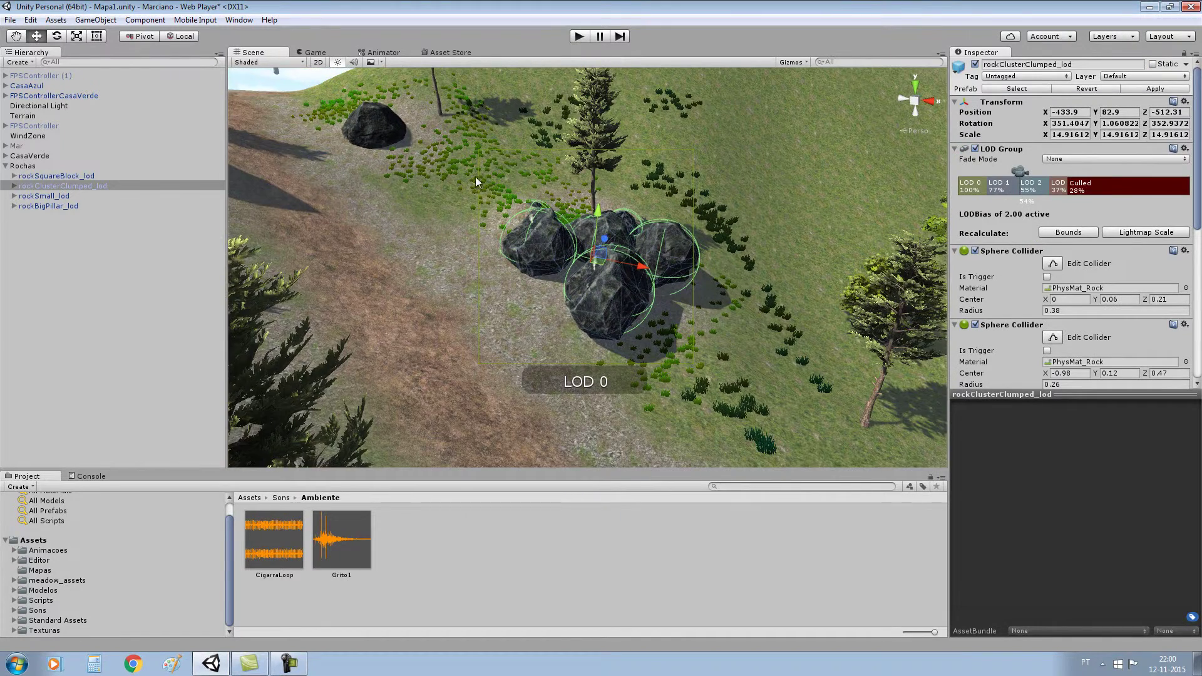
pyautogui.moveTo(475, 181); pyautogui.dragTo(534, 185, button='right')
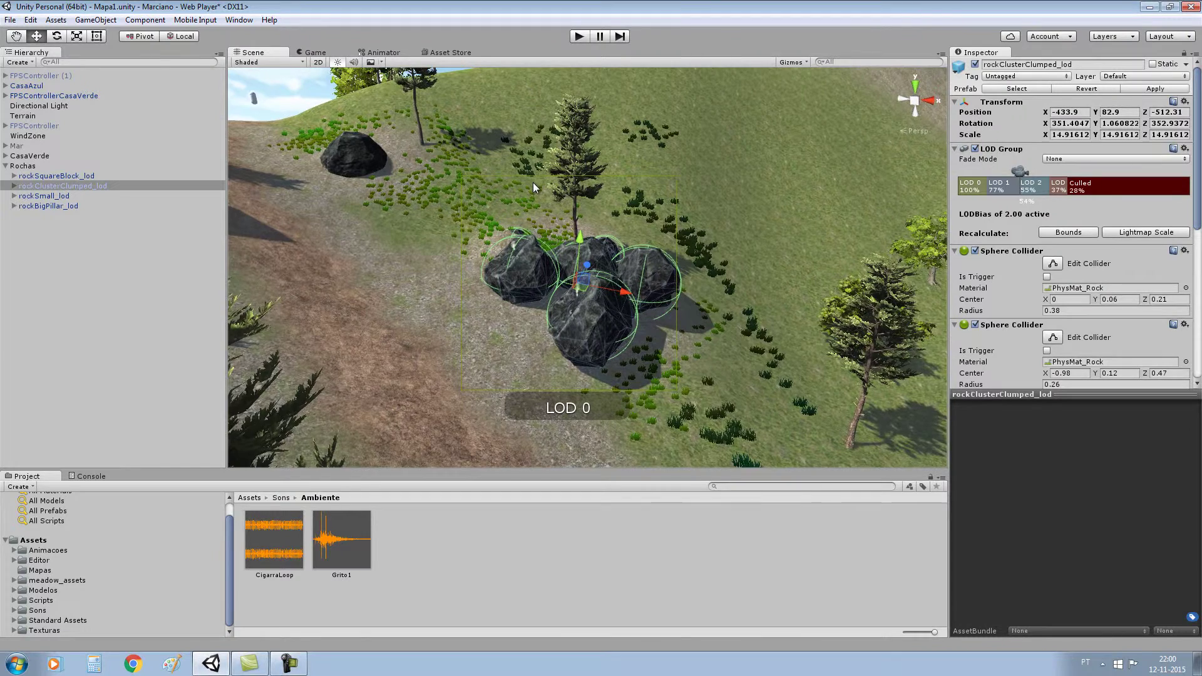
pyautogui.scroll(1, 534, 187)
pyautogui.scroll(1, 510, 204)
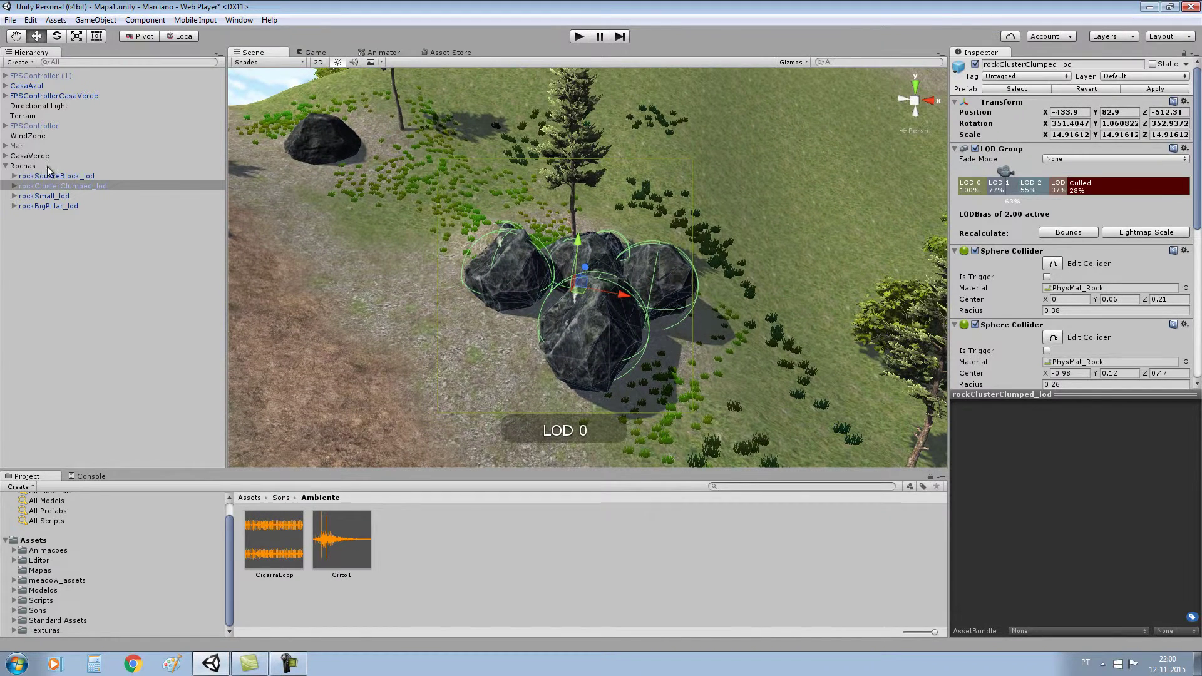
pyautogui.click(19, 166)
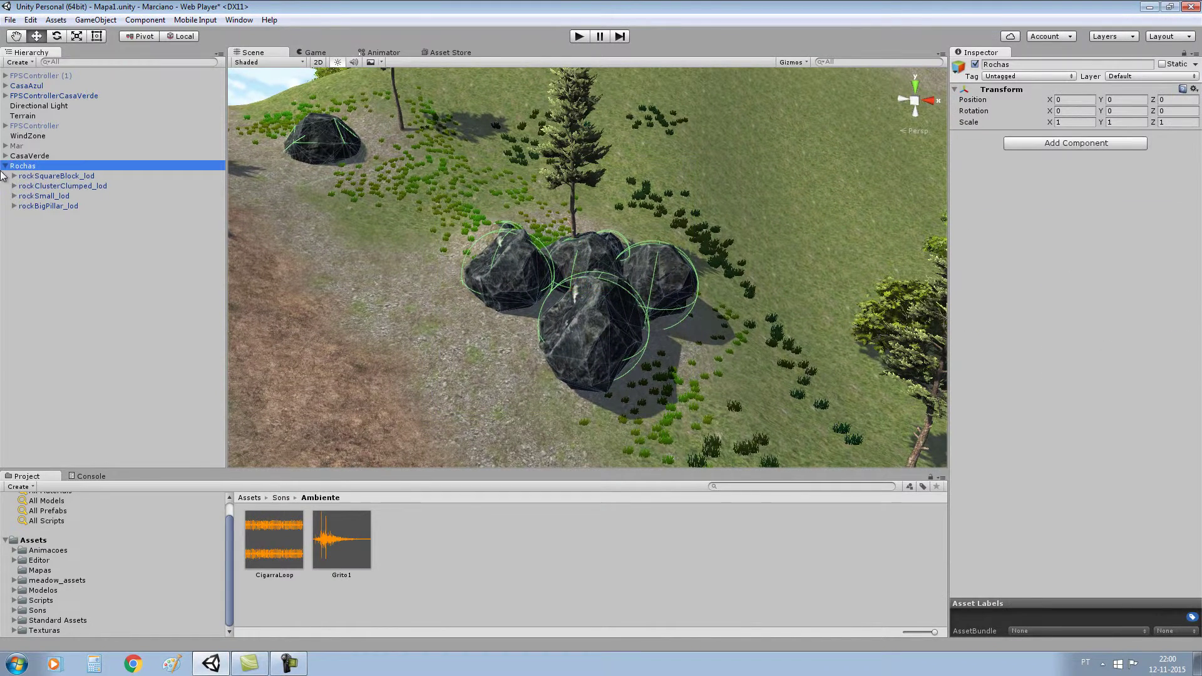
pyautogui.click(4, 166)
pyautogui.moveTo(537, 209)
pyautogui.keyDown('alt'); pyautogui.mouseDown()
pyautogui.moveTo(833, 135)
pyautogui.moveTo(466, 201)
pyautogui.mouseUp(); pyautogui.keyUp('alt')
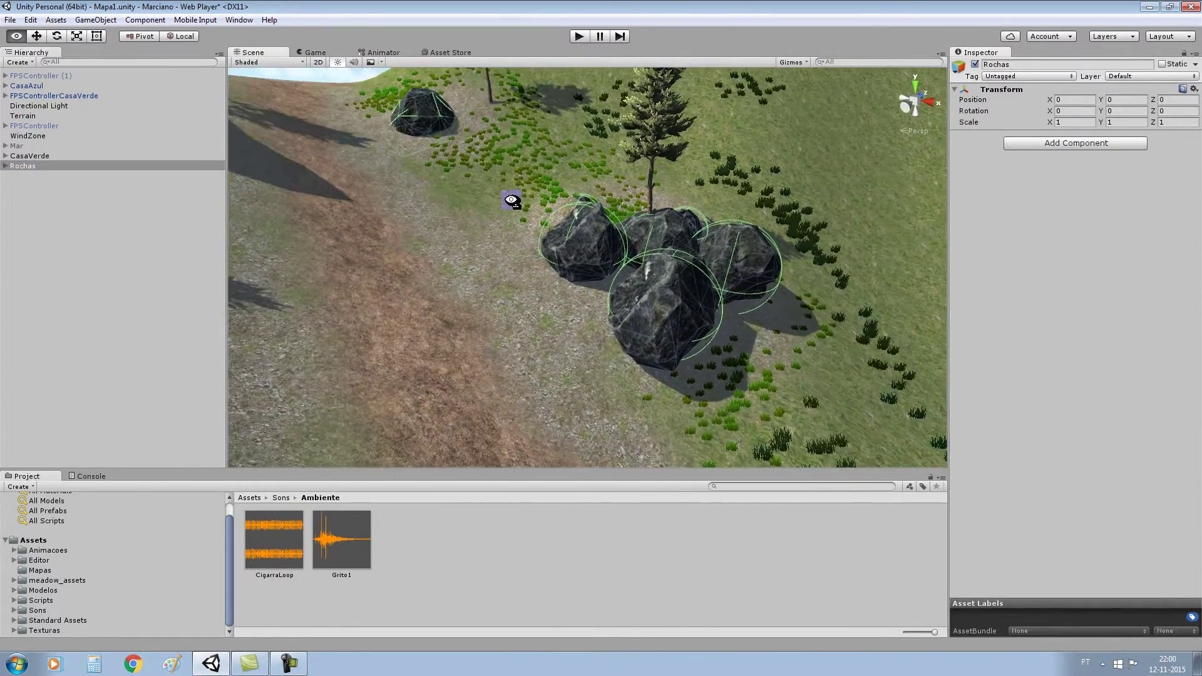
pyautogui.keyDown('alt'); pyautogui.moveTo(466, 200); pyautogui.dragTo(511, 200); pyautogui.keyUp('alt')
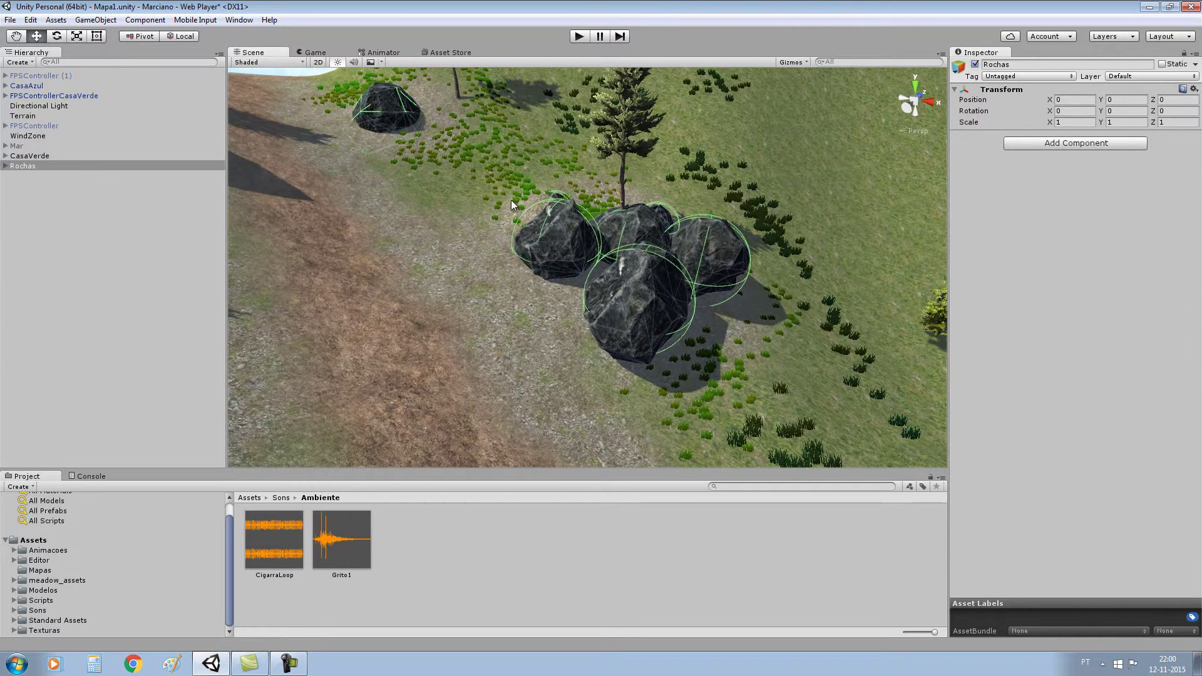
pyautogui.click(137, 222)
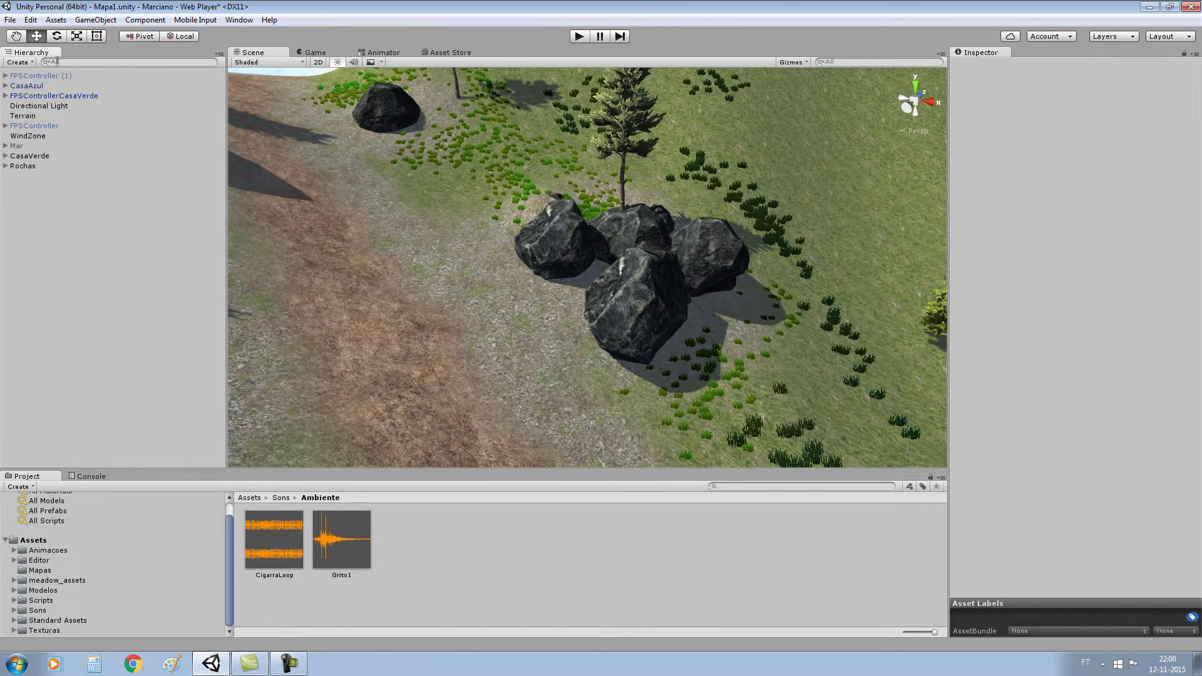
# - Create an empty object in the Hierarchy and name it SonsAmbiente
pyautogui.rightClick(37, 217)
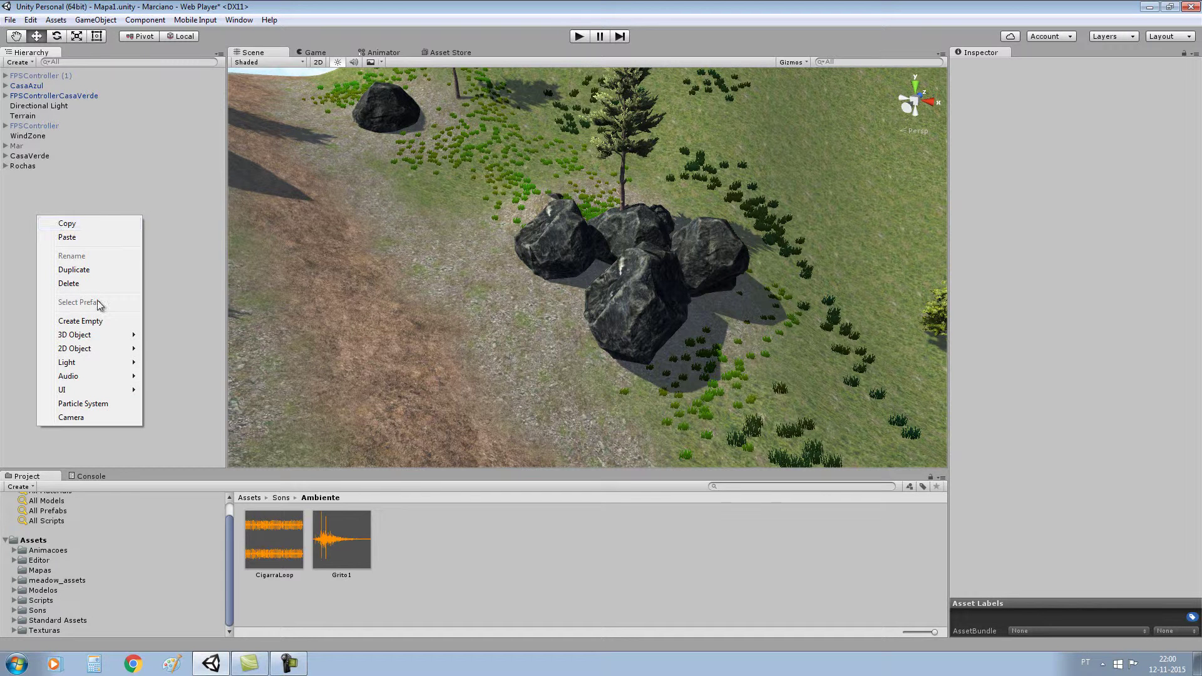
pyautogui.click(92, 321)
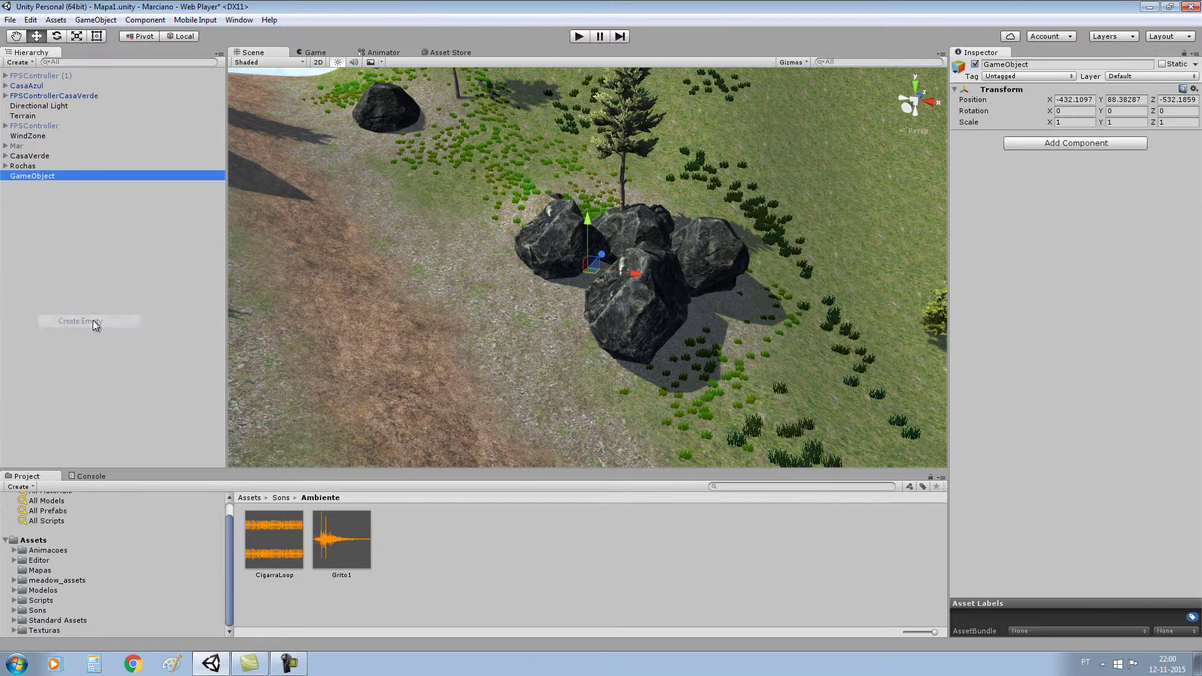
pyautogui.click(49, 166)
pyautogui.click(54, 175)
pyautogui.click(56, 178)
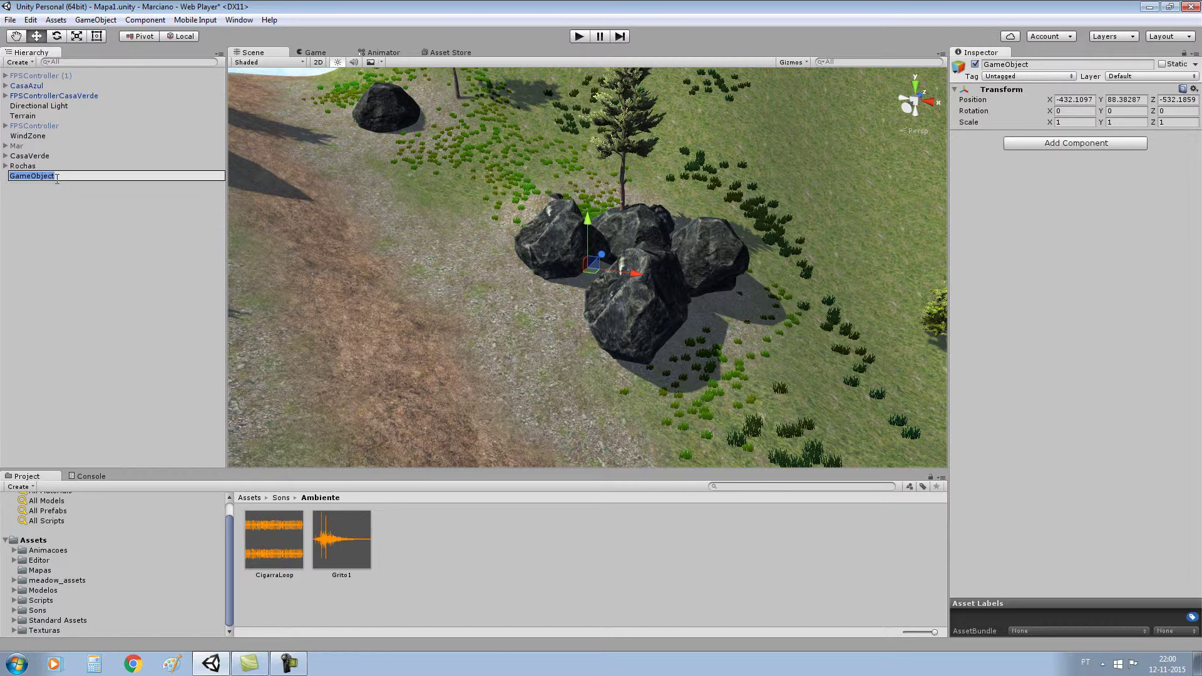
pyautogui.write('SonsAmbiente')
pyautogui.click(70, 217)
pyautogui.click(47, 177)
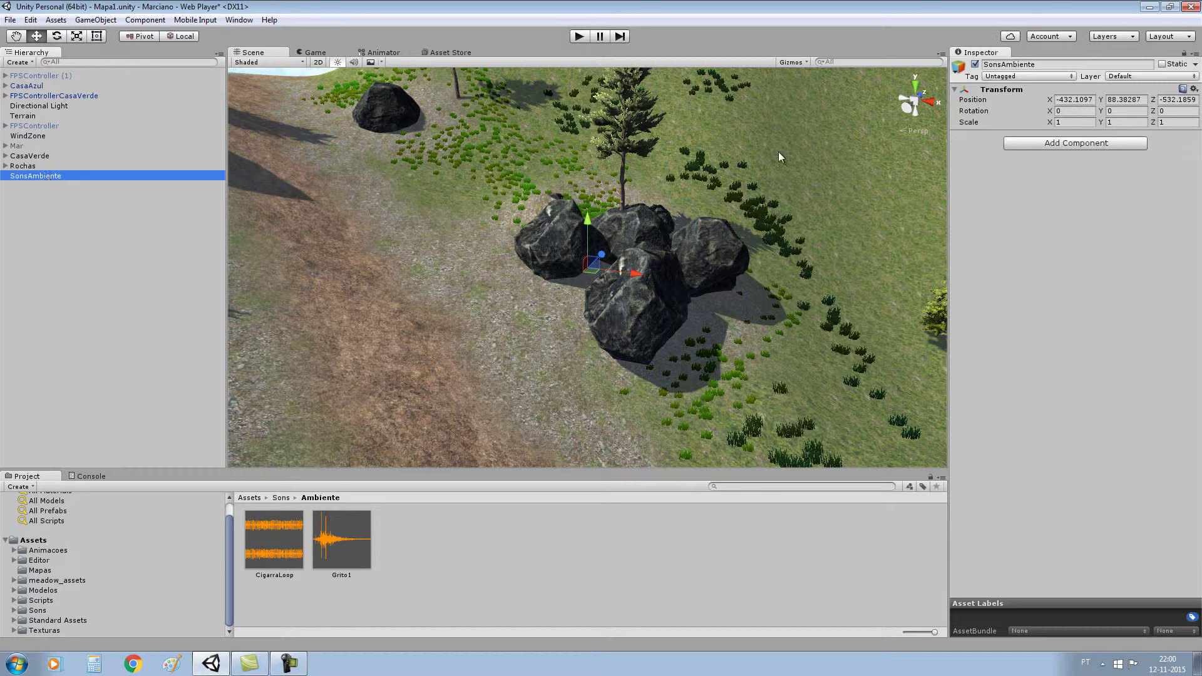
# - Reset SonsAmbiente's Transform so it sits at position 0,0,0
pyautogui.click(1197, 93)
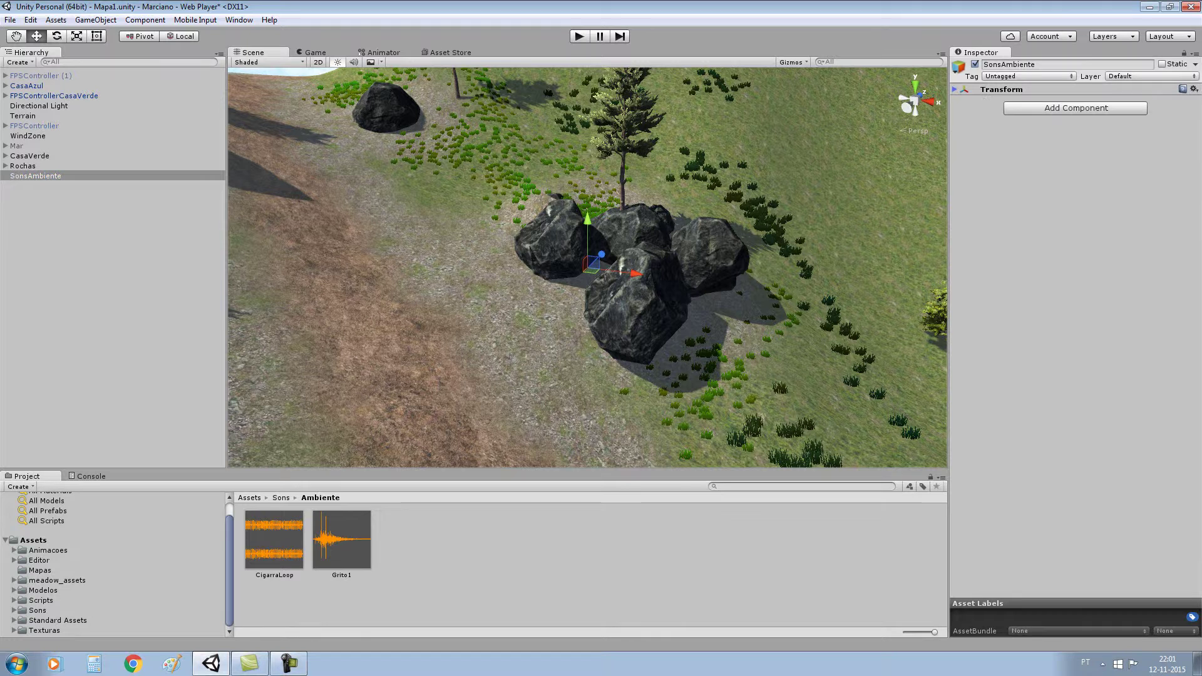
pyautogui.click(1194, 90)
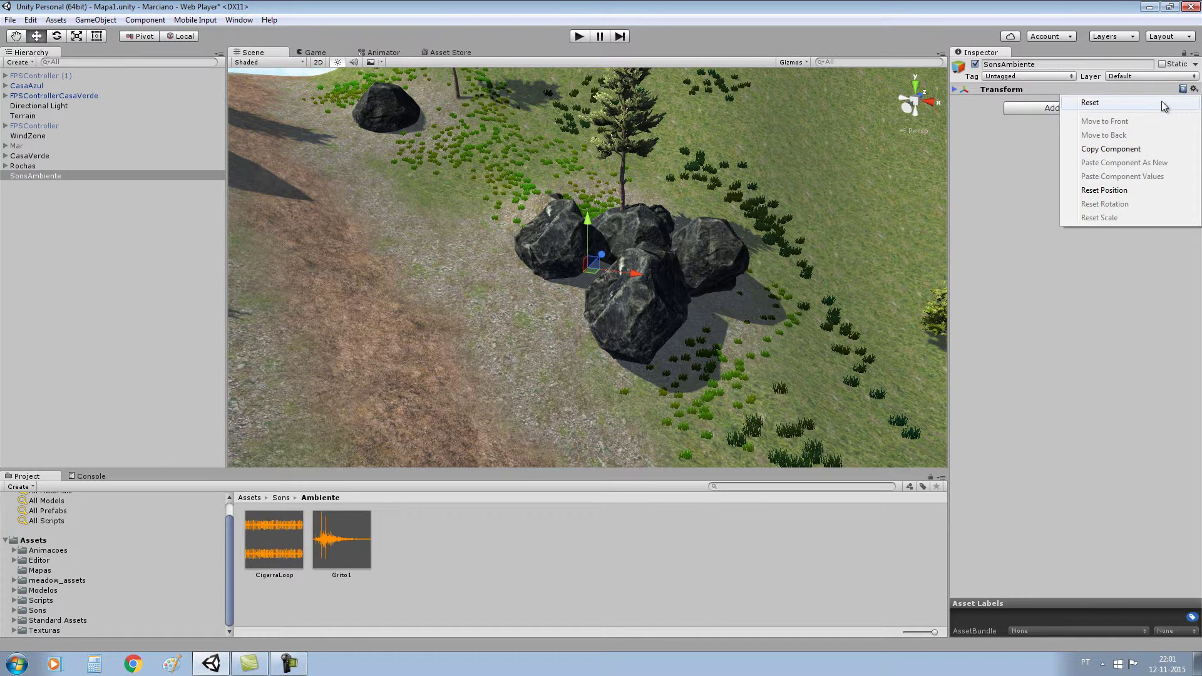
pyautogui.click(1162, 102)
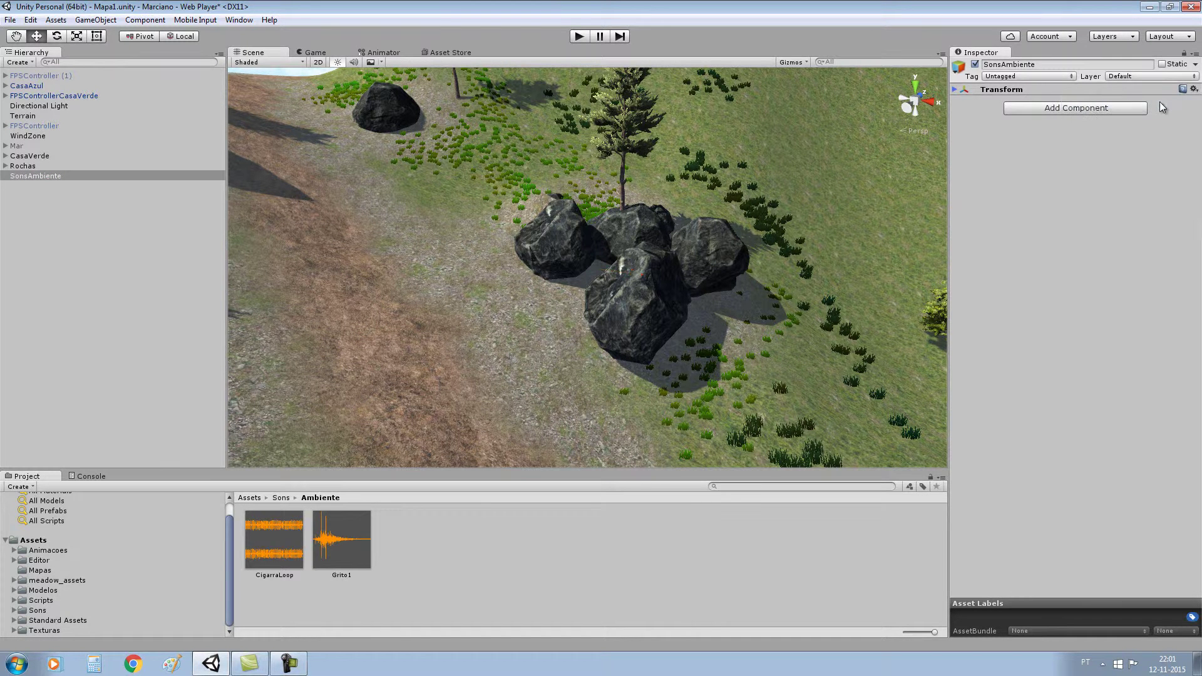
pyautogui.click(954, 91)
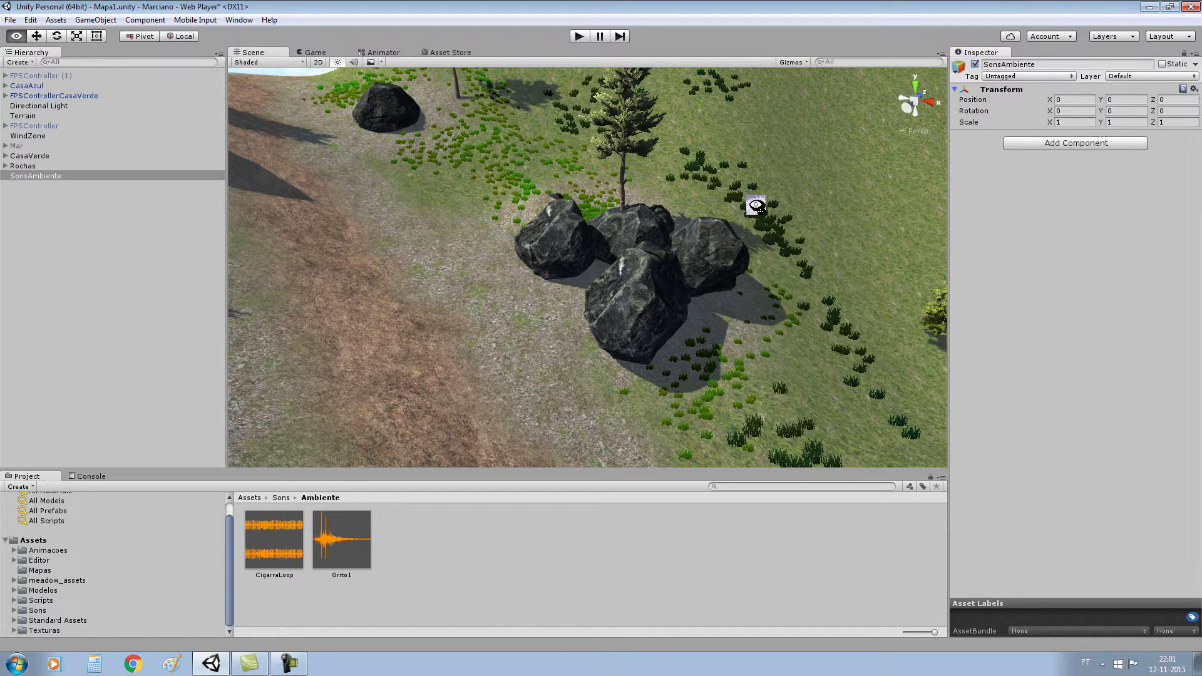
pyautogui.keyDown('alt'); pyautogui.moveTo(760, 201); pyautogui.dragTo(855, 210); pyautogui.keyUp('alt')
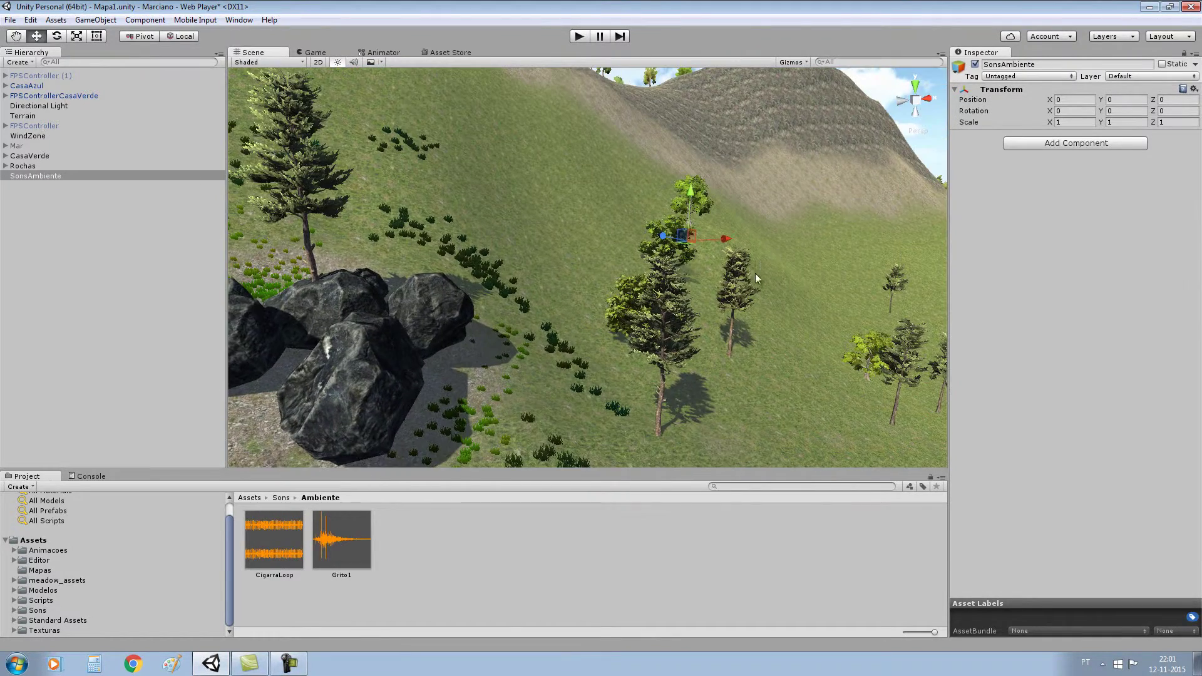
pyautogui.click(760, 299)
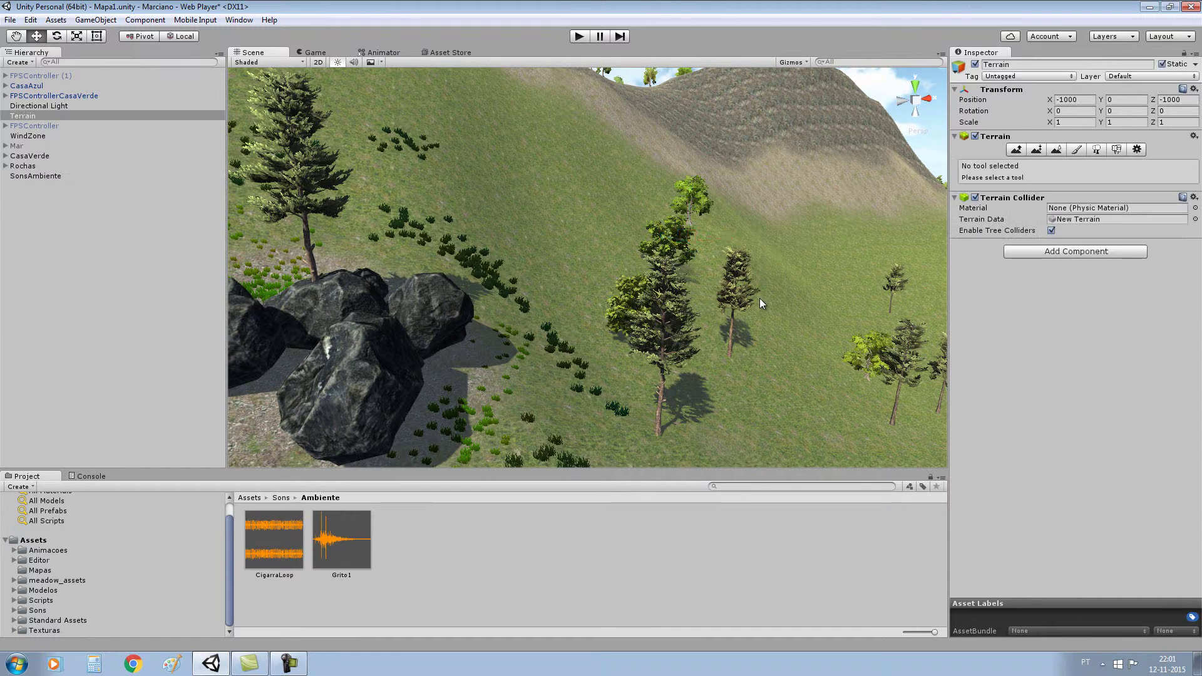
pyautogui.click(1134, 150)
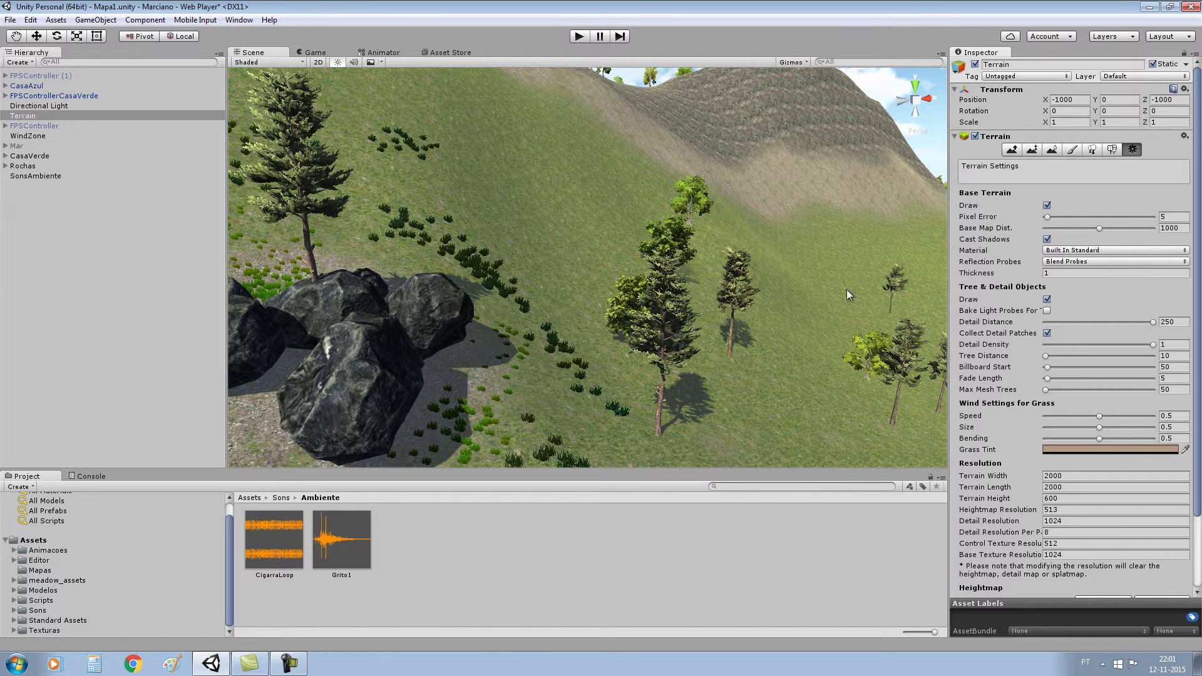
pyautogui.press('alt')
pyautogui.keyDown('alt'); pyautogui.moveTo(630, 338); pyautogui.dragTo(599, 352); pyautogui.keyUp('alt')
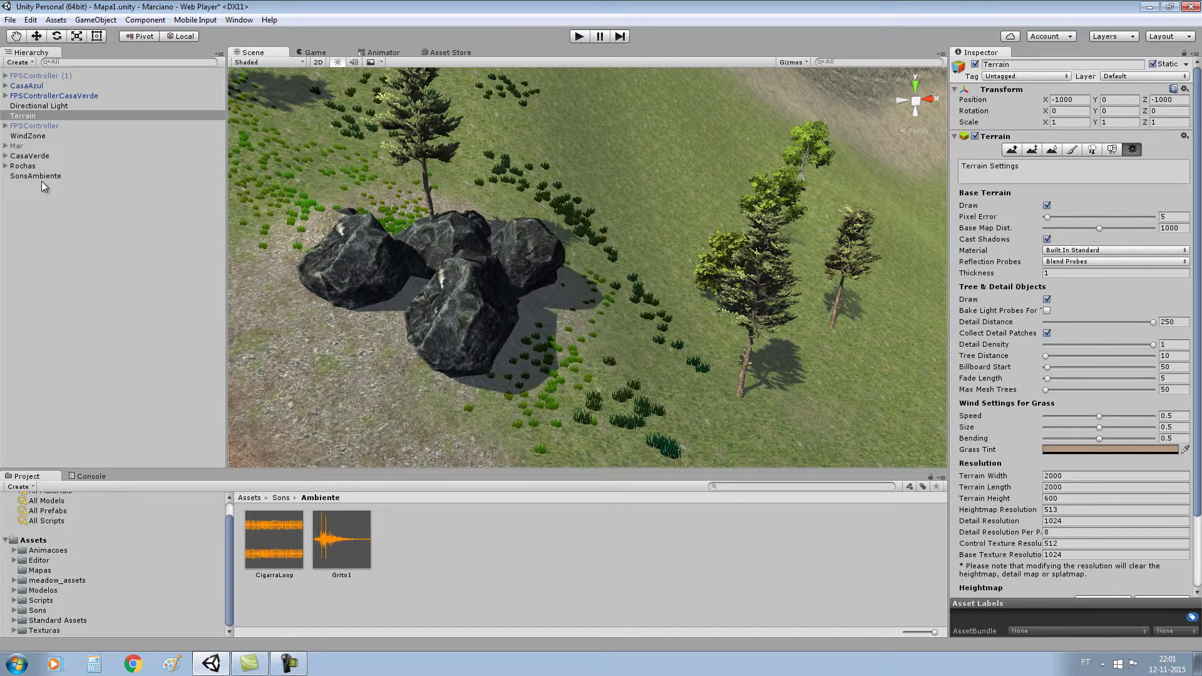
pyautogui.click(41, 177)
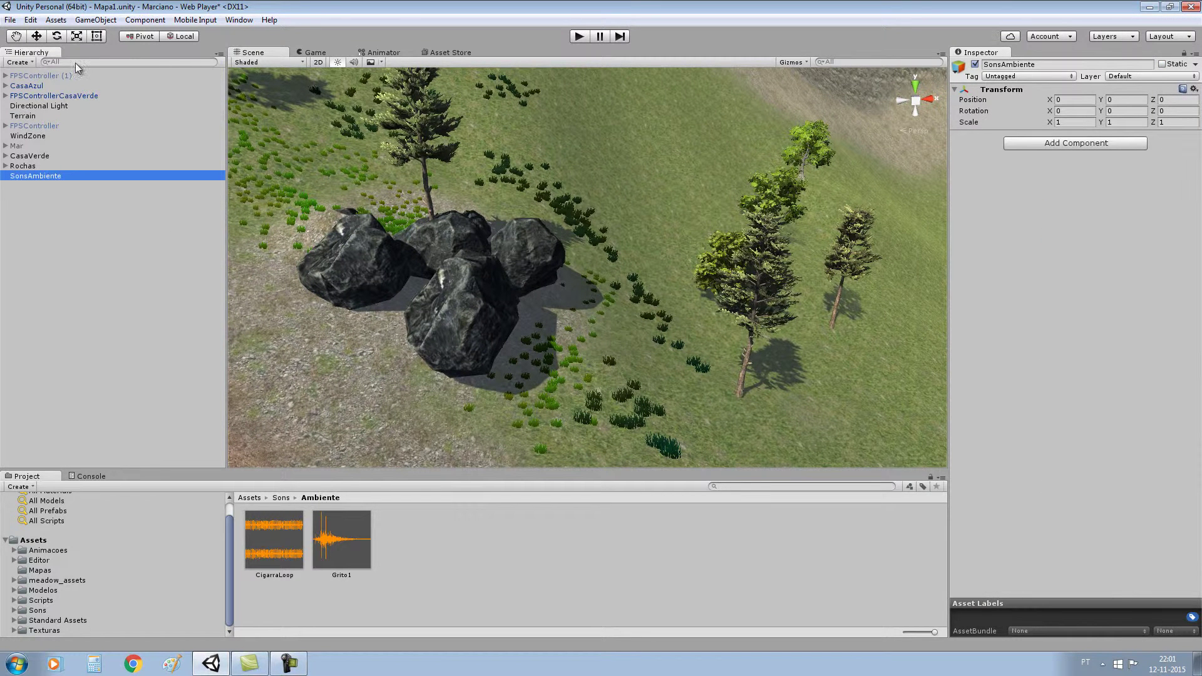
# - Add an Audio Source object via Create > Audio > Audio Source, select it and zoom in
pyautogui.click(28, 64)
pyautogui.moveTo(53, 152)
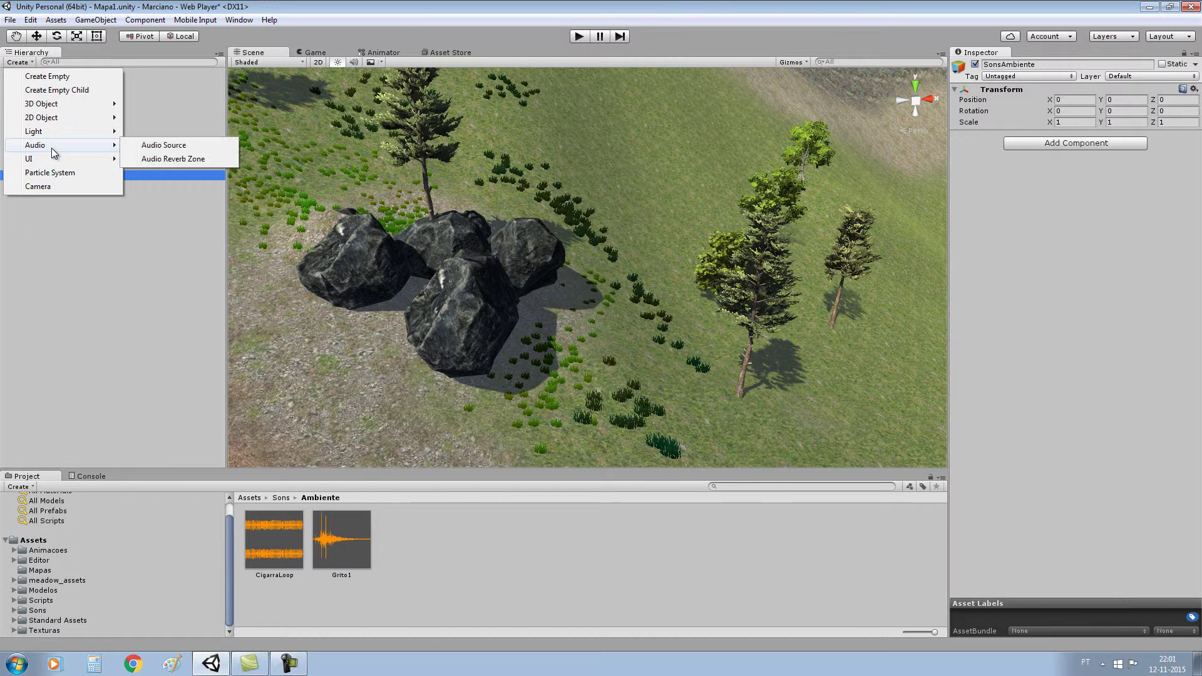
pyautogui.click(160, 146)
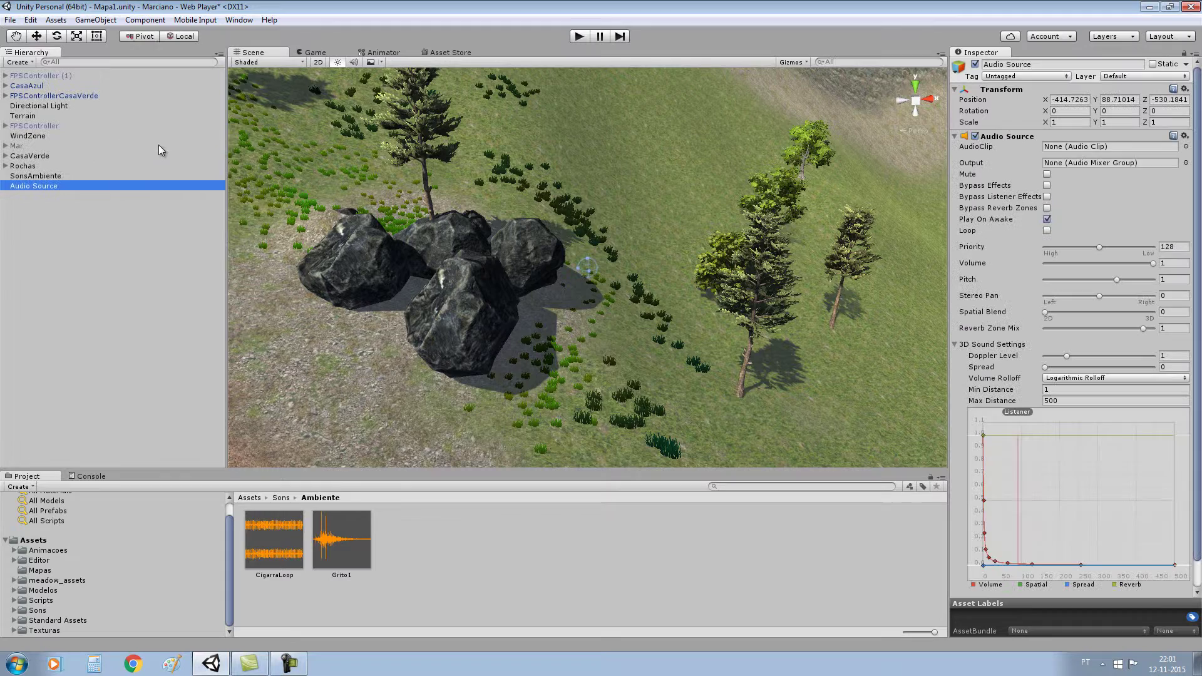
pyautogui.click(50, 175)
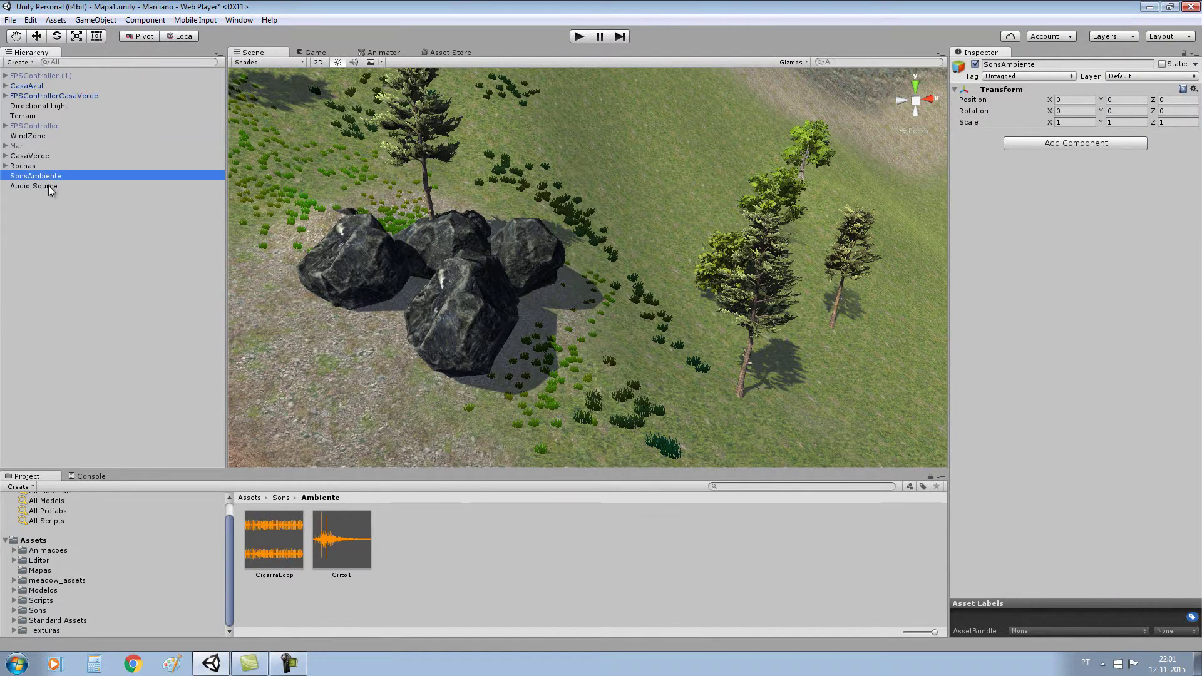
pyautogui.click(50, 187)
pyautogui.scroll(2, 568, 255)
pyautogui.scroll(2, 570, 276)
pyautogui.scroll(3, 570, 288)
pyautogui.scroll(1, 569, 287)
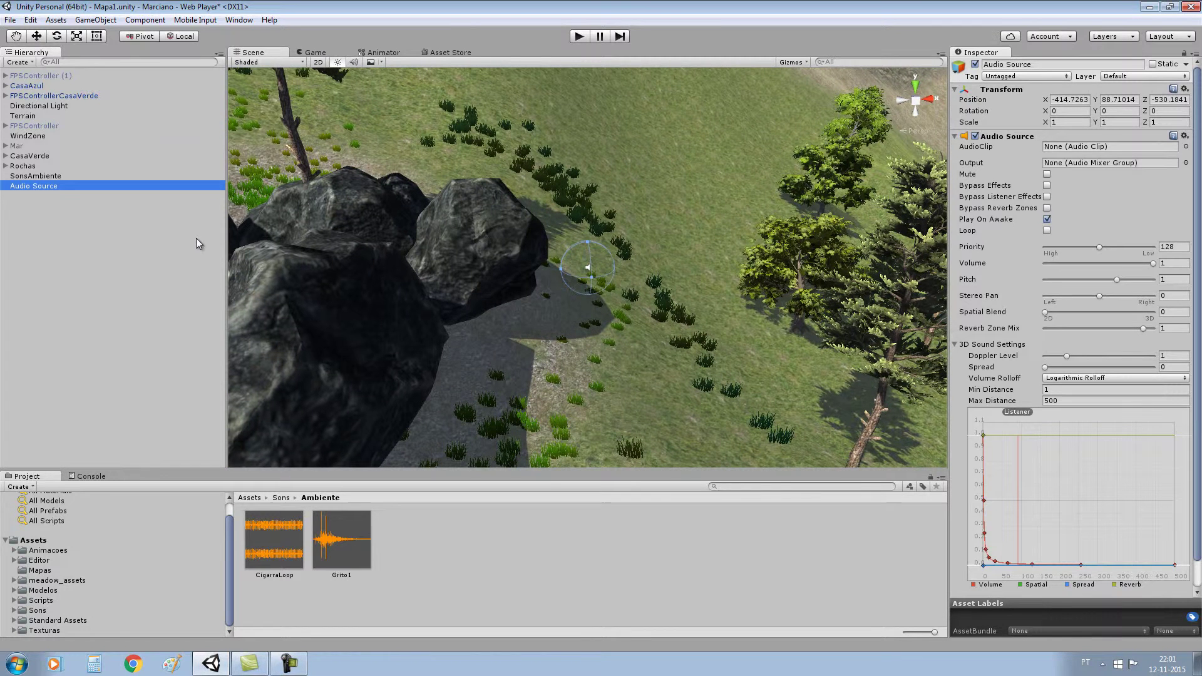
pyautogui.click(39, 178)
pyautogui.click(42, 186)
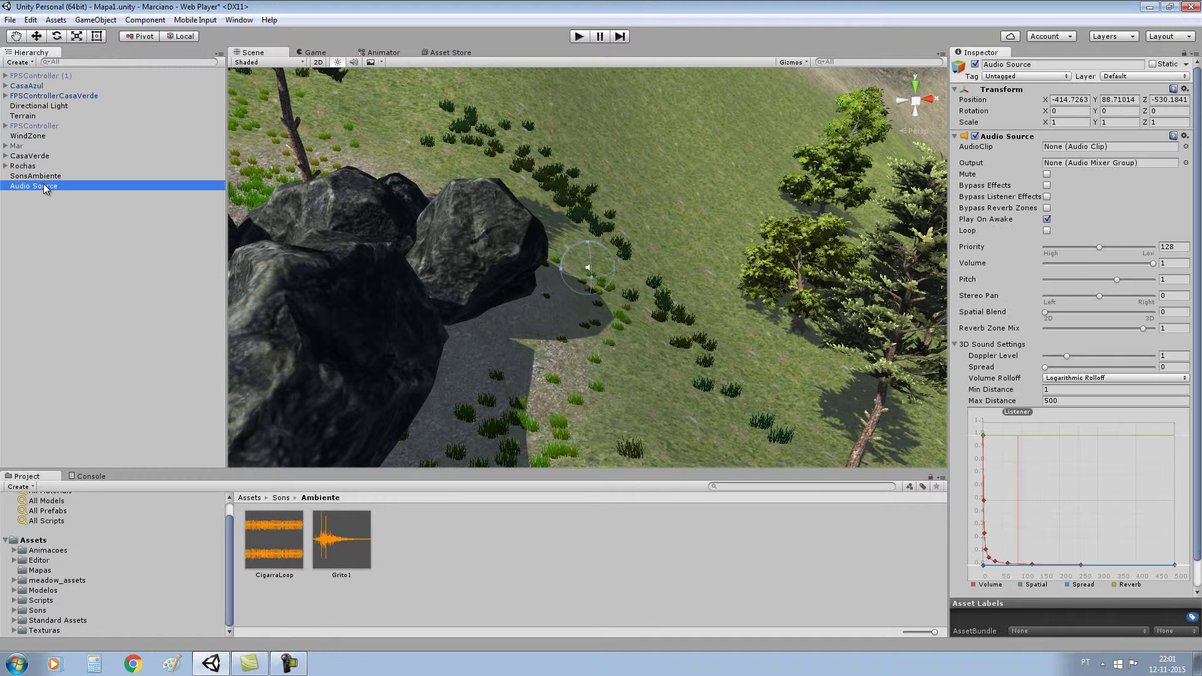
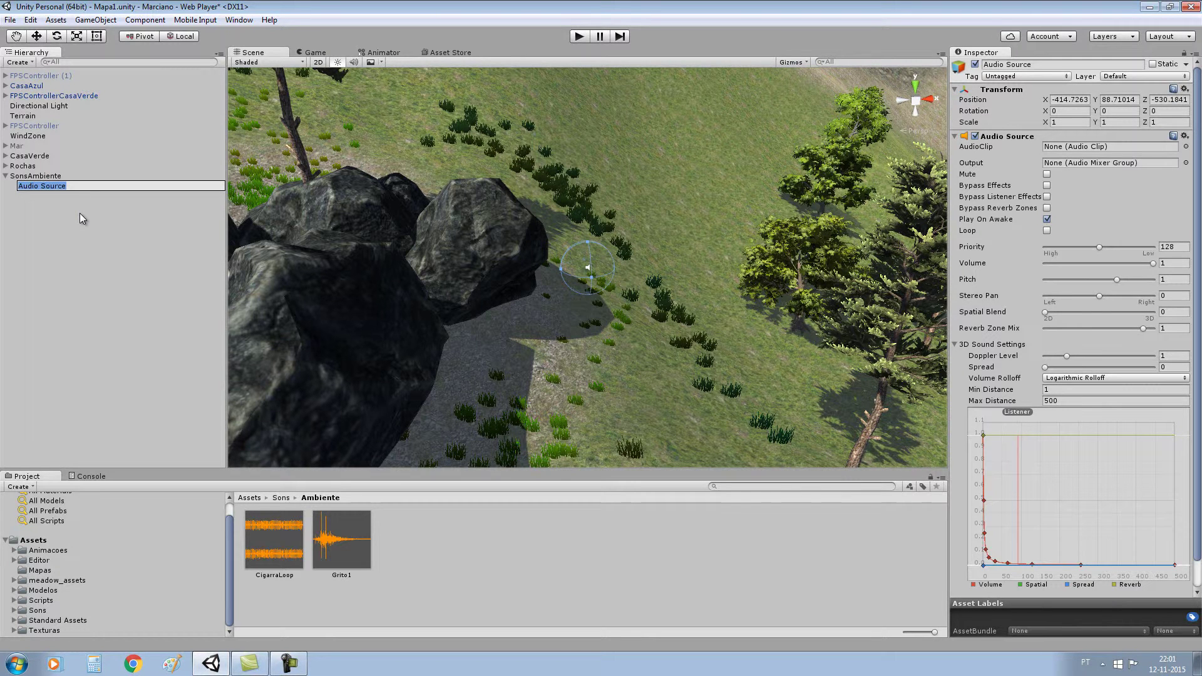
# - Rename the Audio Source under SonsAmbiente to 'Cigarra' and select it
pyautogui.write('Ciga')
pyautogui.click(11, 176)
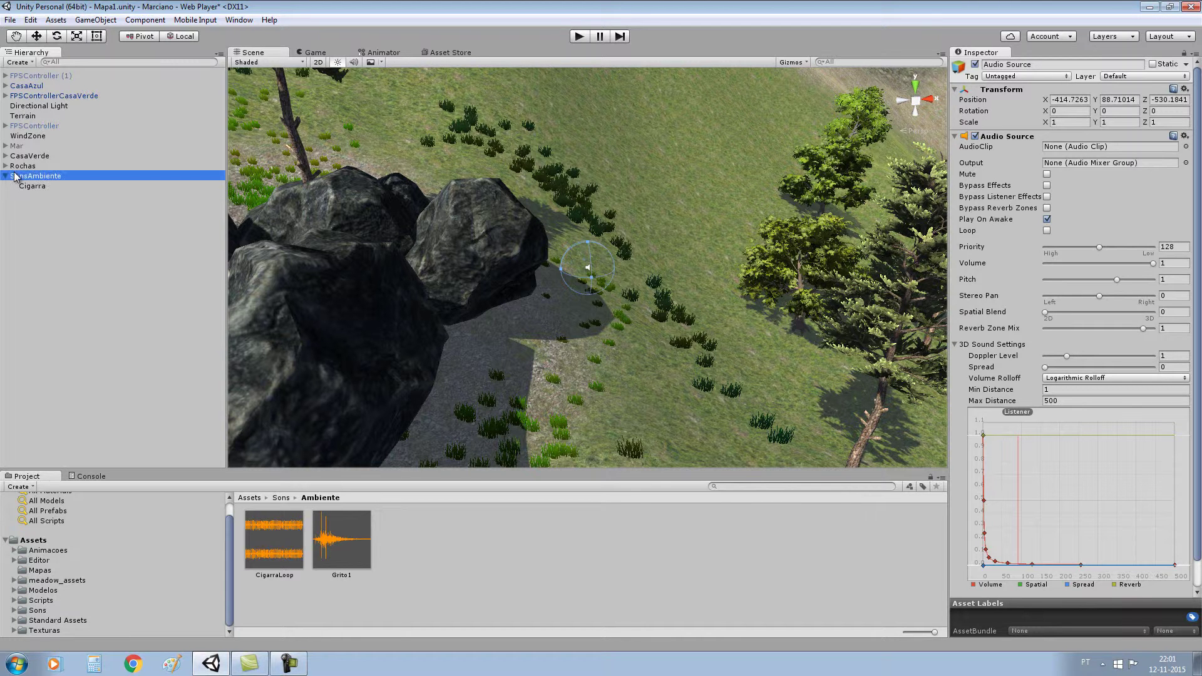
pyautogui.click(50, 188)
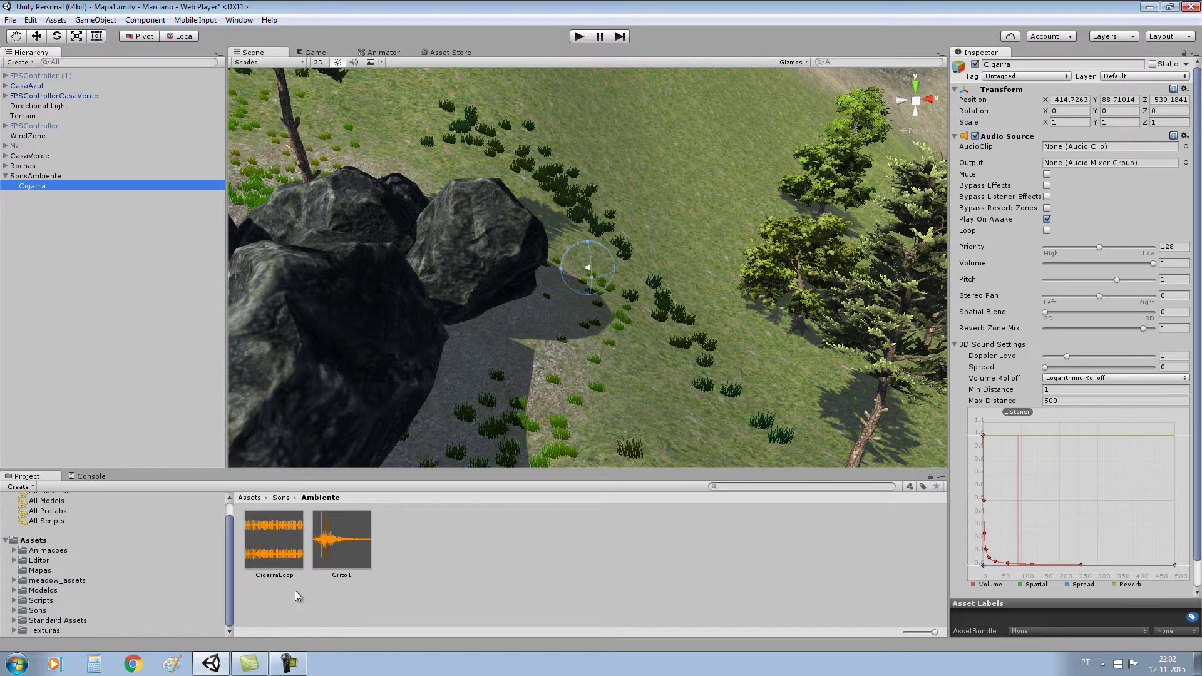
# - Preview the Grito1 and CigarraLoop sound clips in the Project panel
pyautogui.click(331, 545)
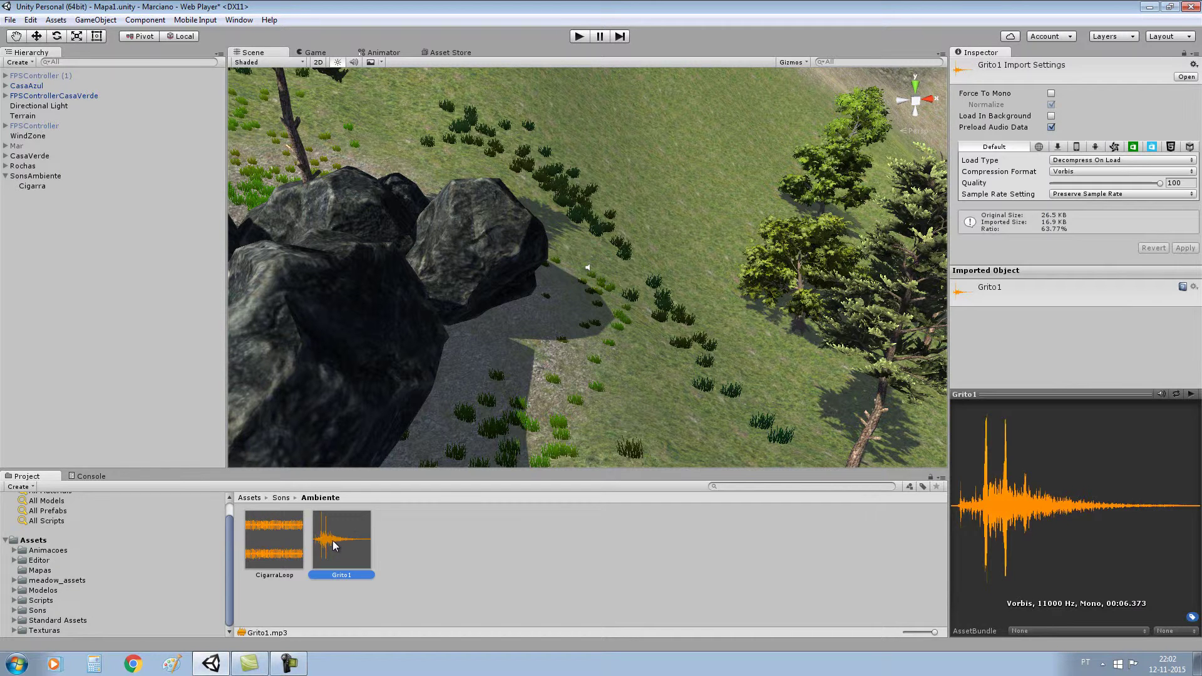
pyautogui.click(282, 555)
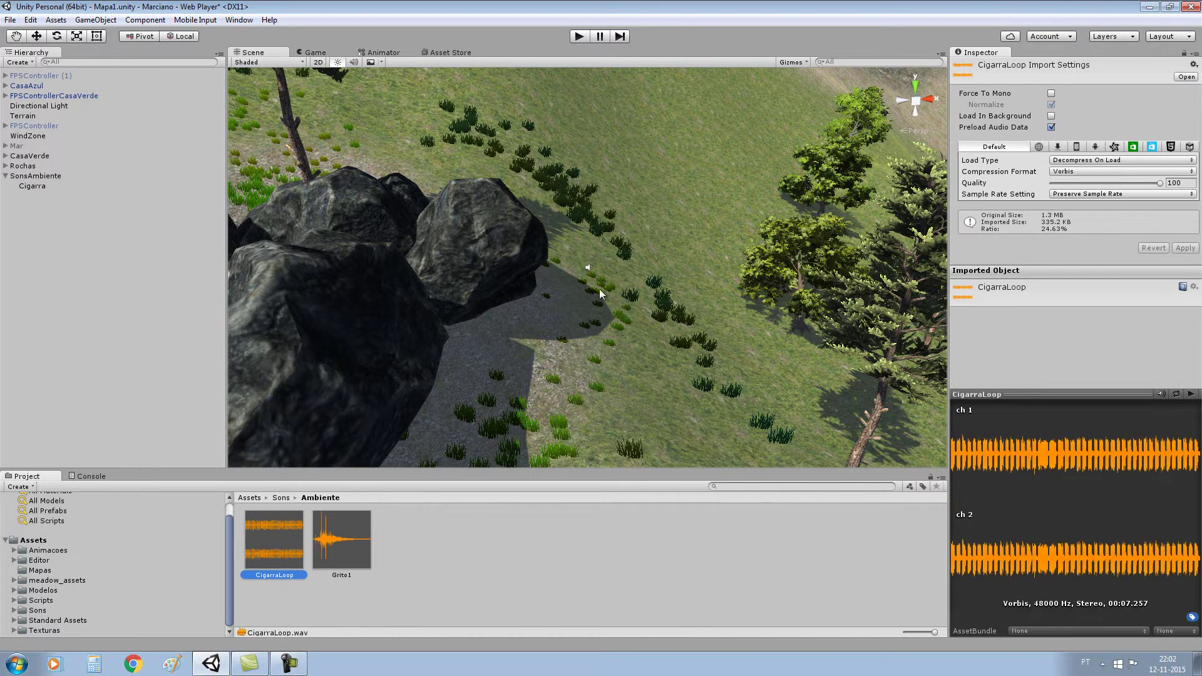
pyautogui.click(584, 269)
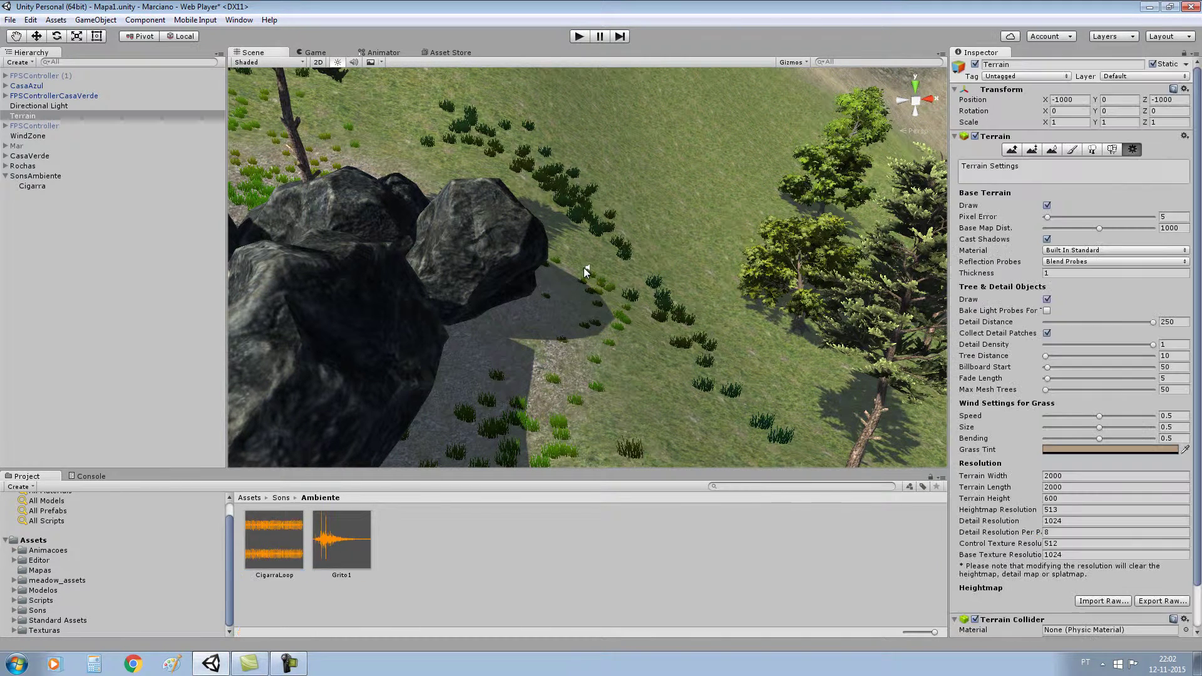
# - Assign the CigarraLoop clip to the Cigarra Audio Source's AudioClip field
pyautogui.click(38, 186)
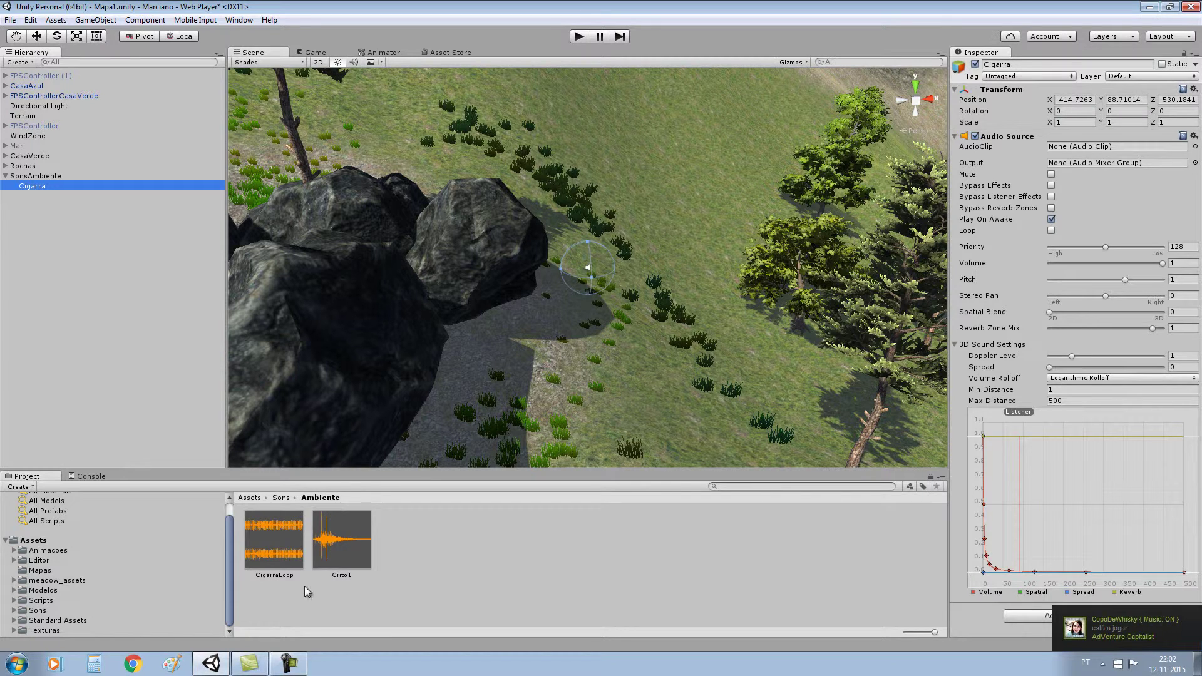
pyautogui.click(274, 557)
pyautogui.moveTo(274, 557); pyautogui.dragTo(1102, 151)
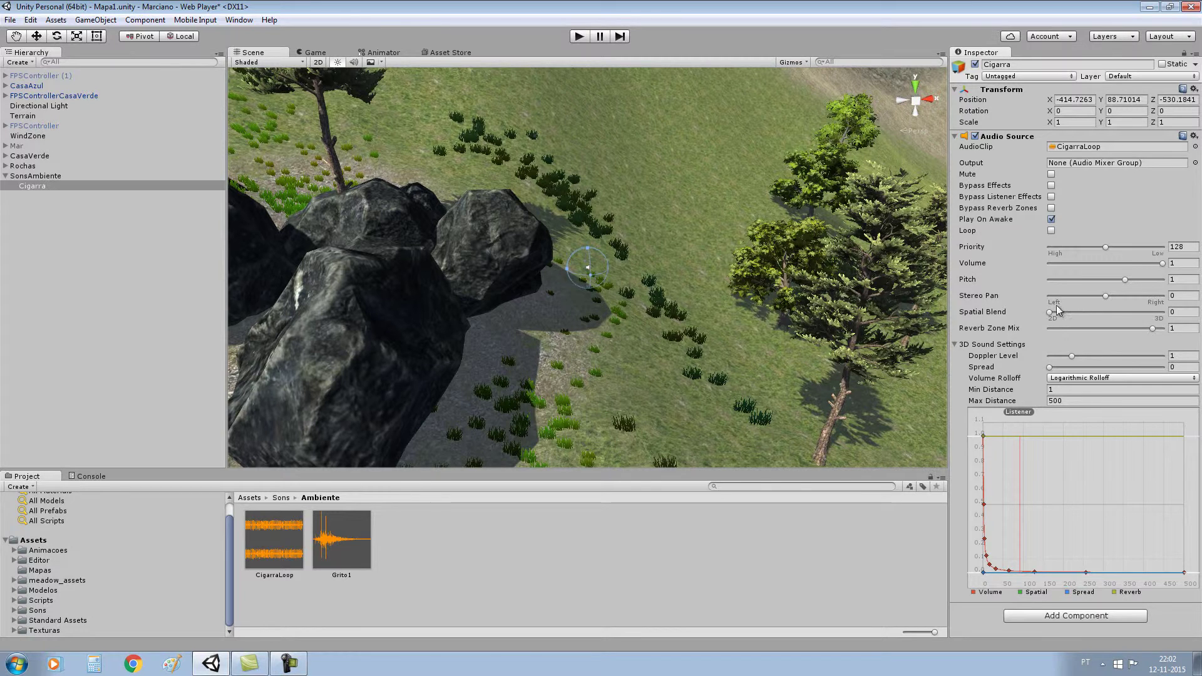
# - Save the scene and enter Play mode
pyautogui.click(9, 21)
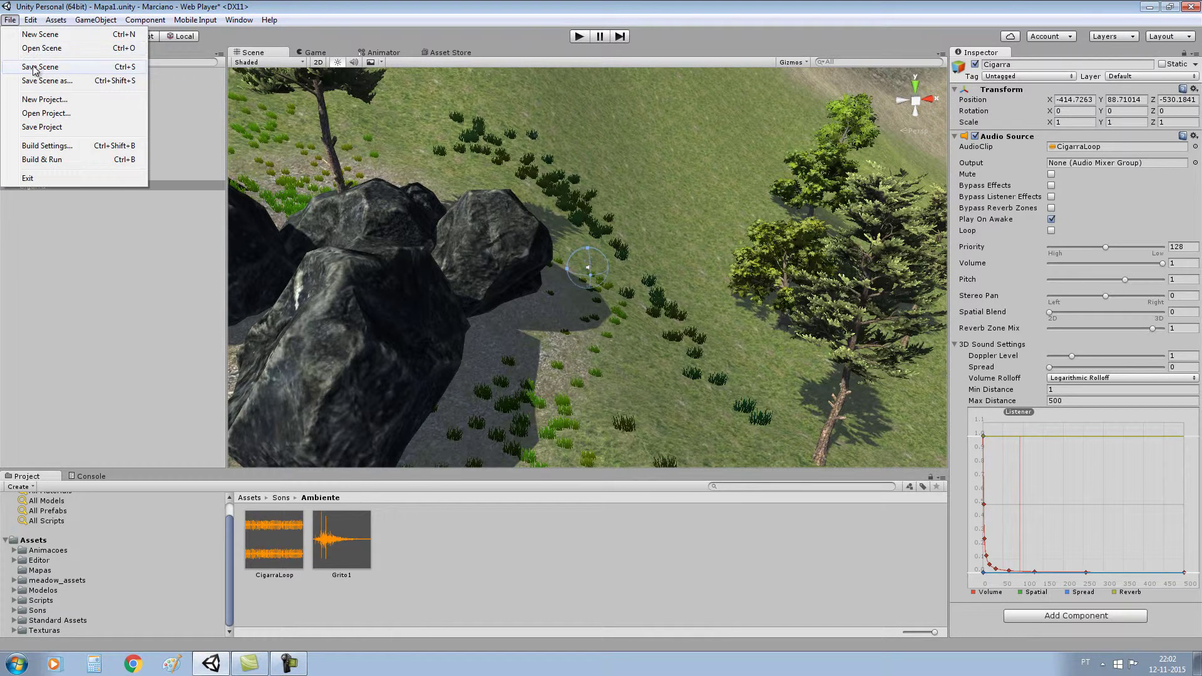
pyautogui.click(39, 67)
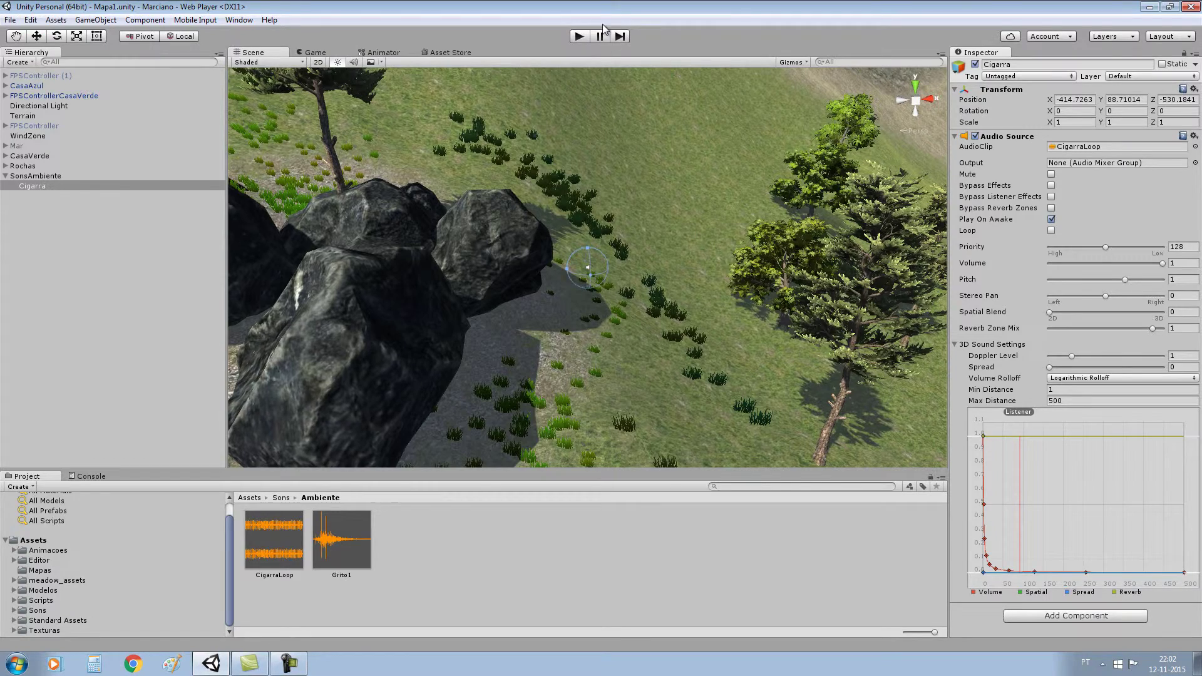
pyautogui.click(579, 36)
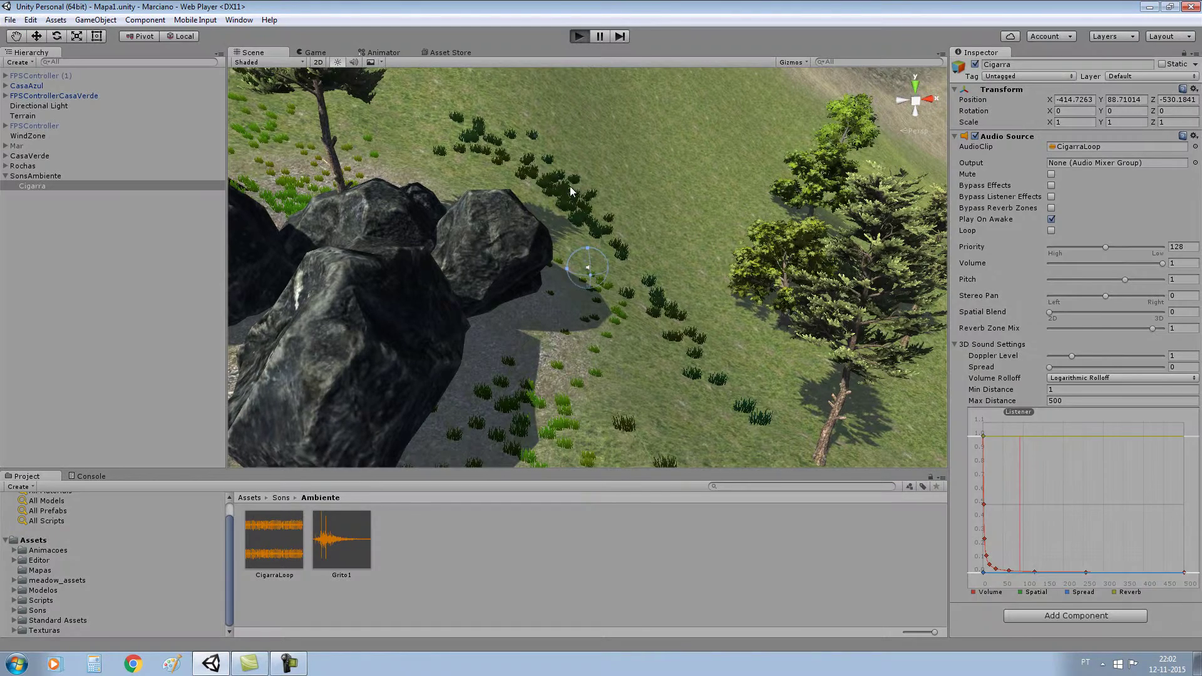
# - Walk the first-person player past the rocks toward the trees to hear the Cigarra sound
pyautogui.press('w')
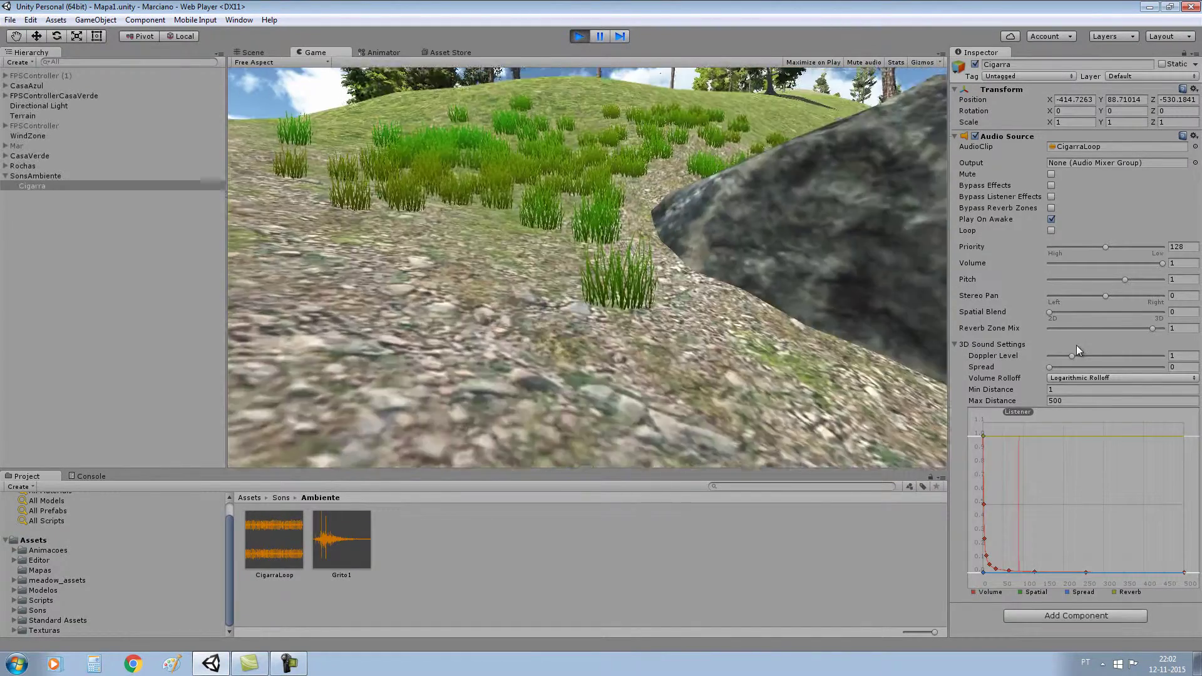
pyautogui.press('w')
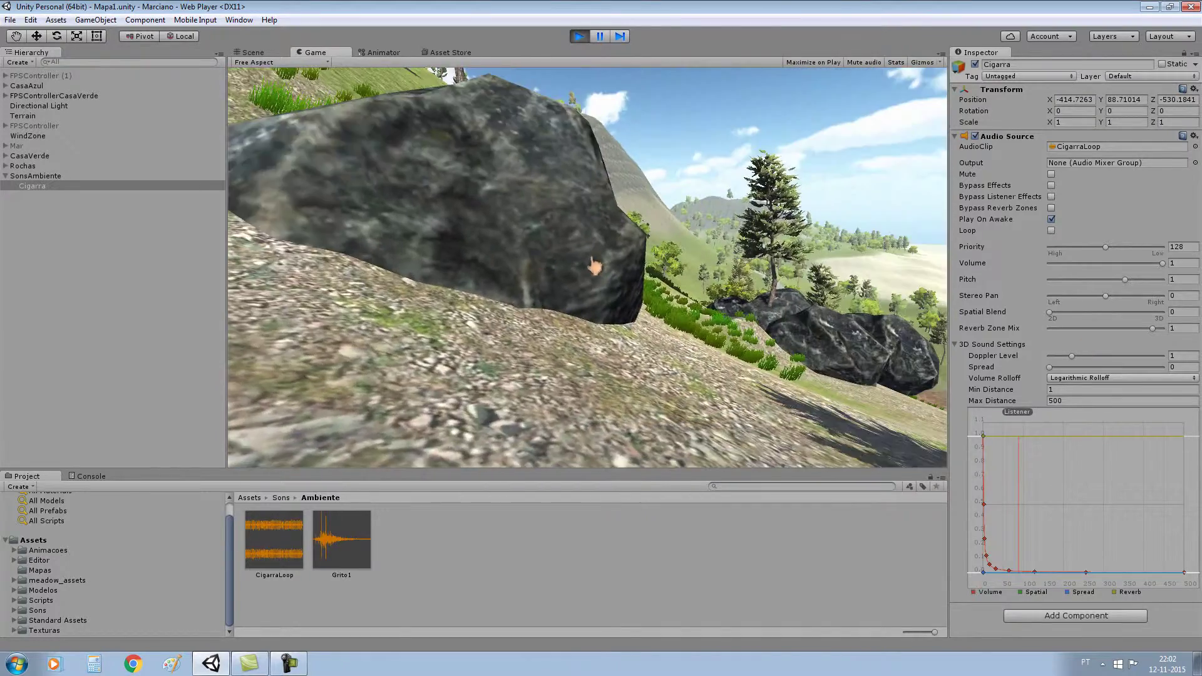
pyautogui.press('w')
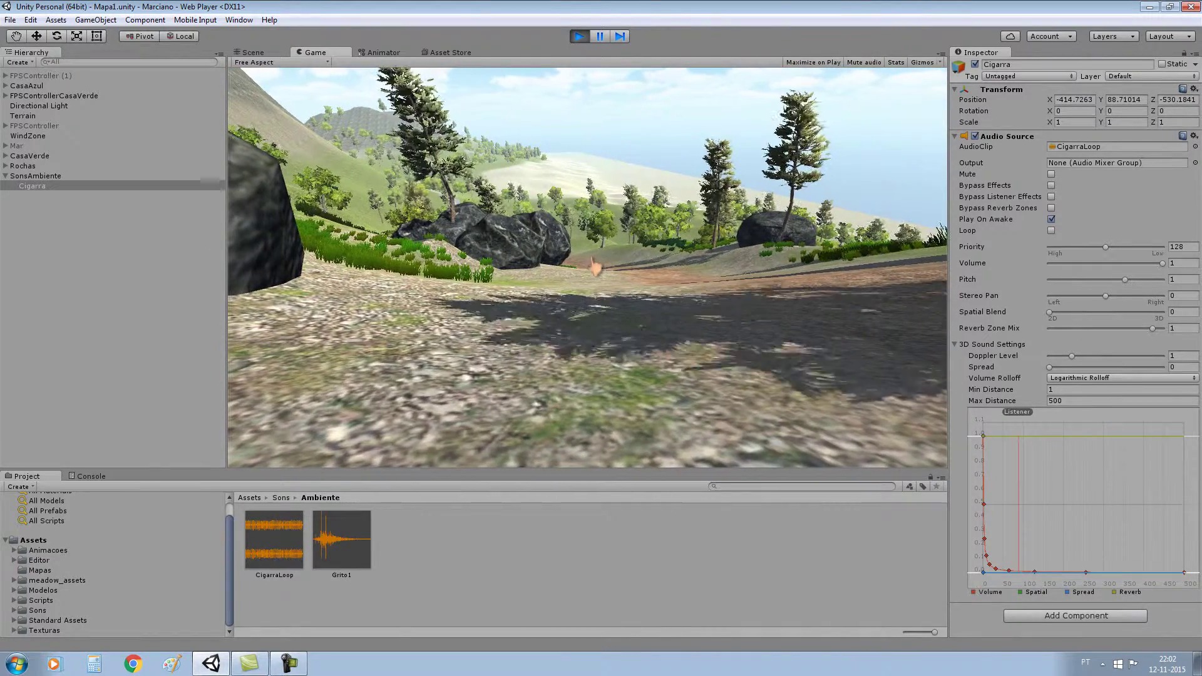
pyautogui.press('w')
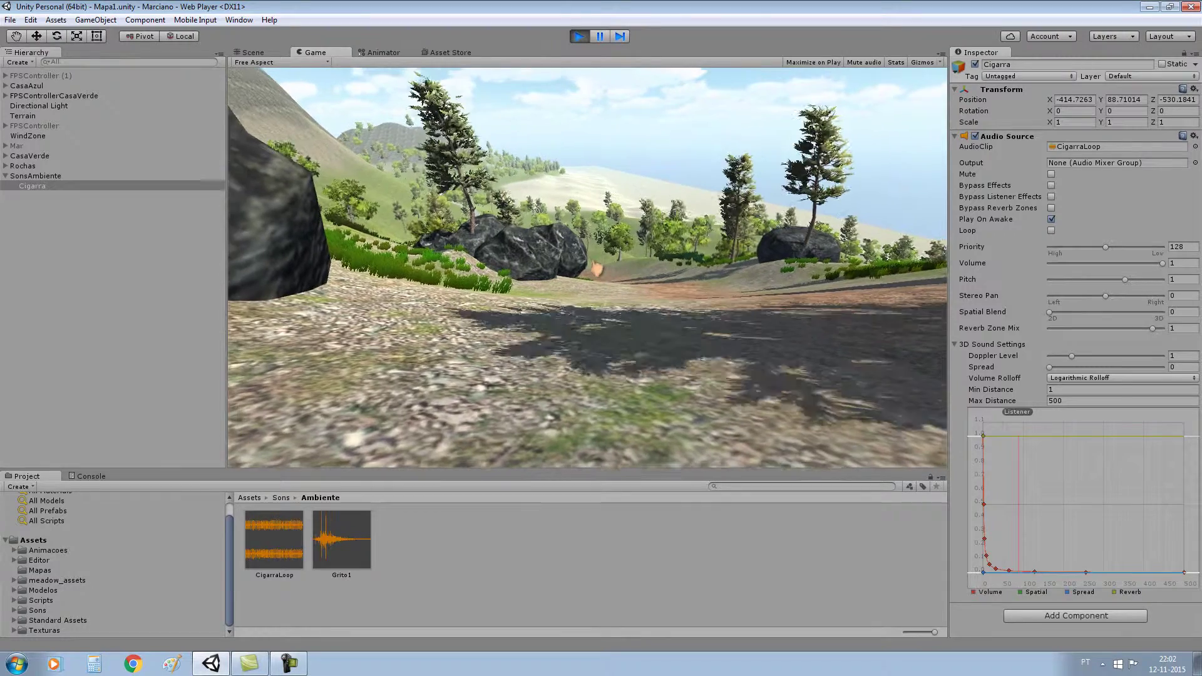
pyautogui.press('w')
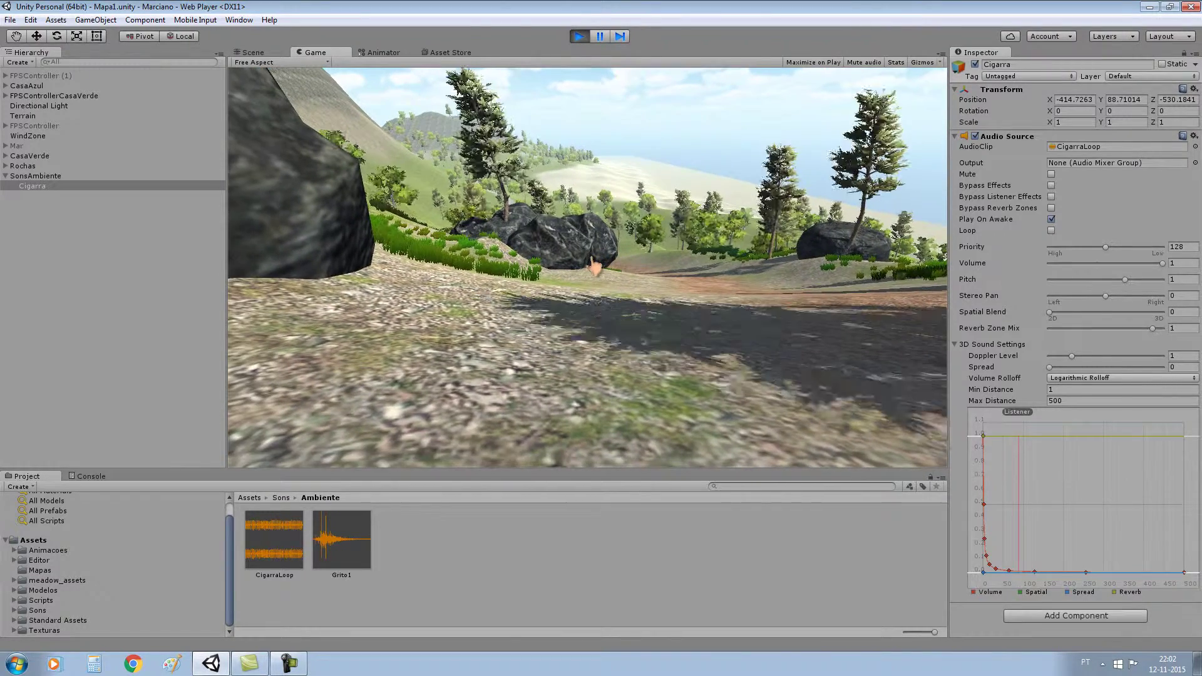
pyautogui.press('w')
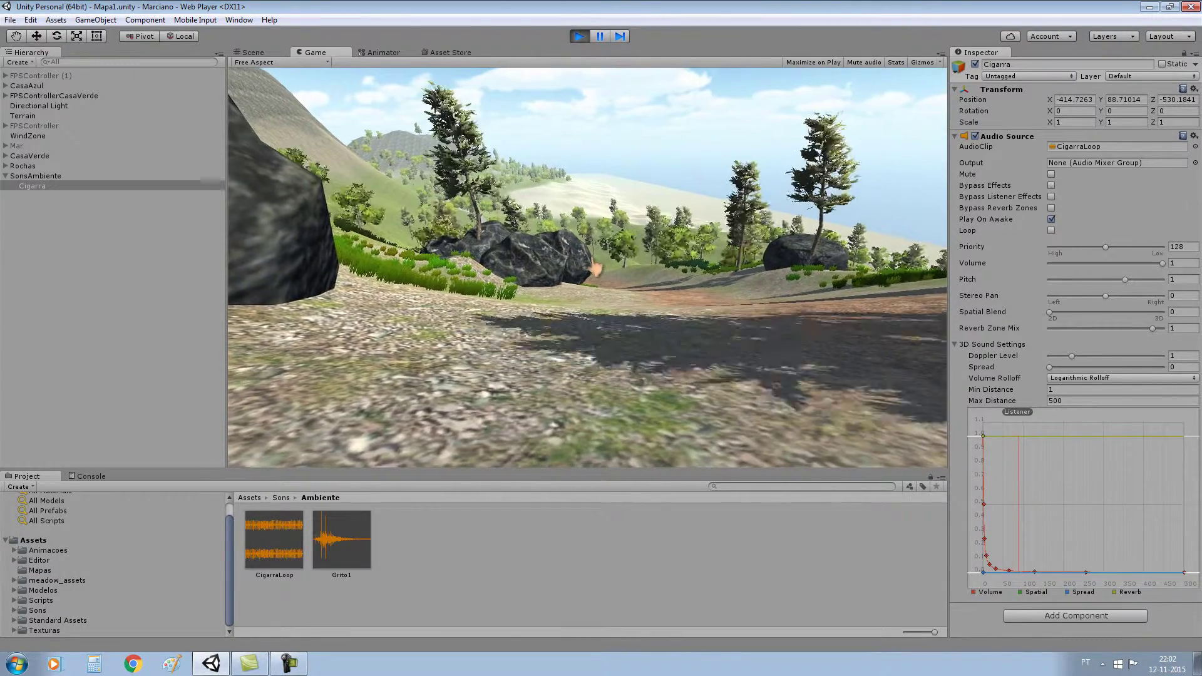
pyautogui.press('w')
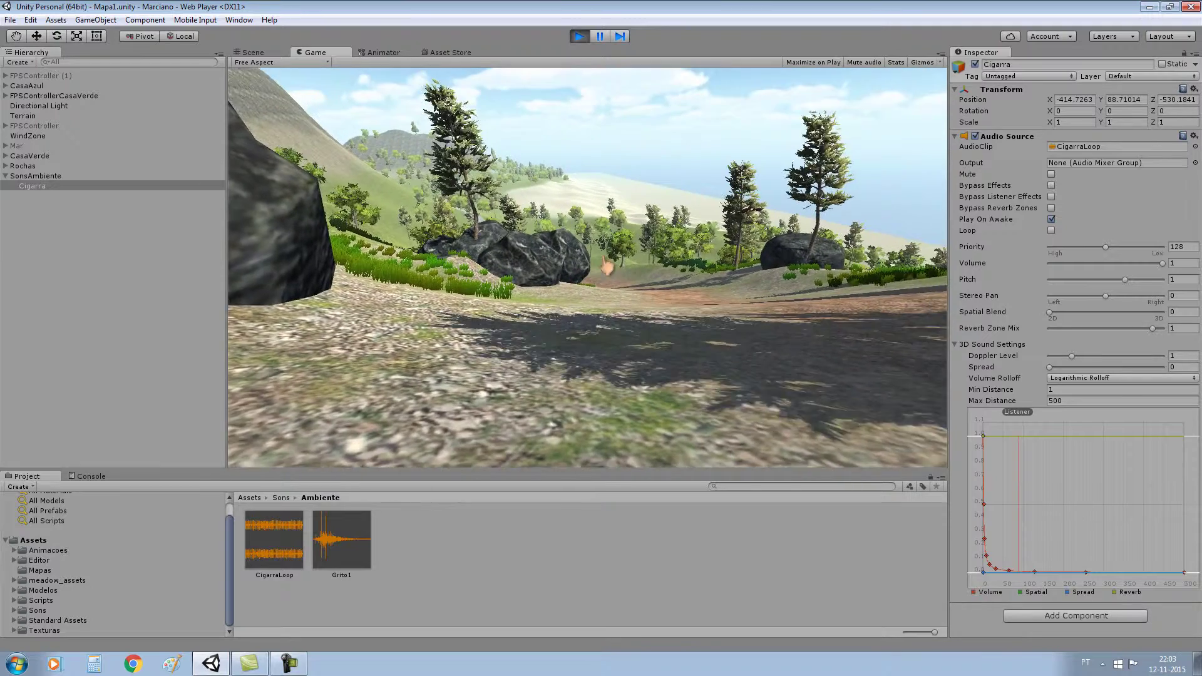
pyautogui.press('w')
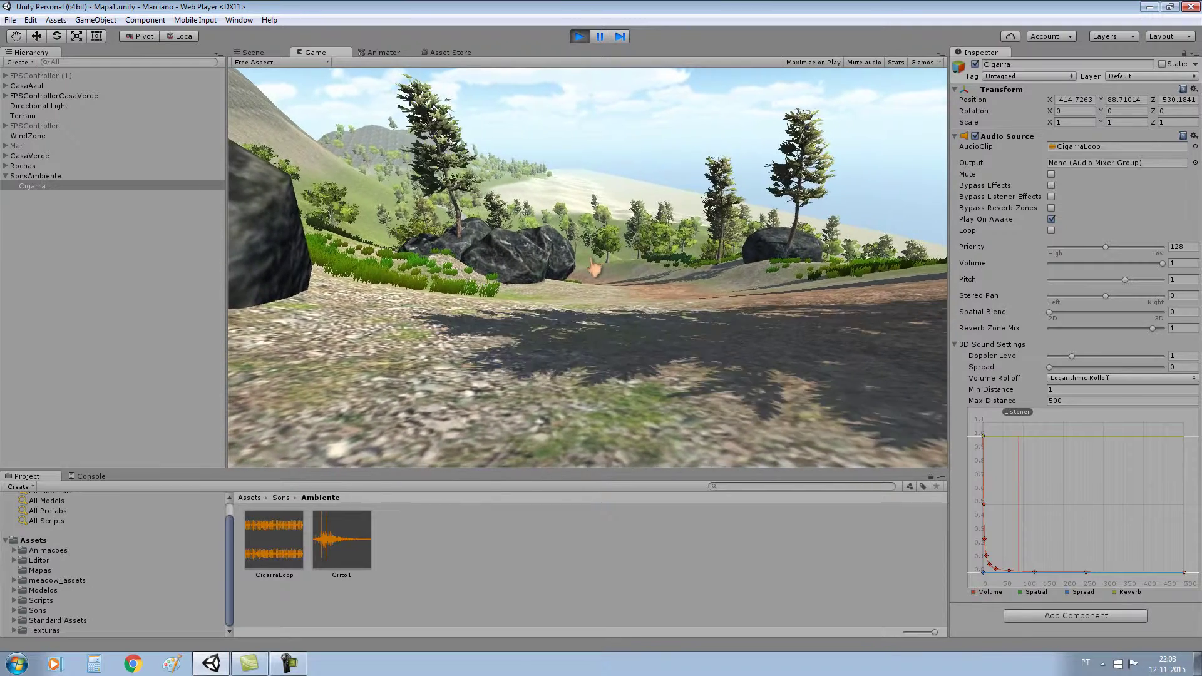
pyautogui.press('w')
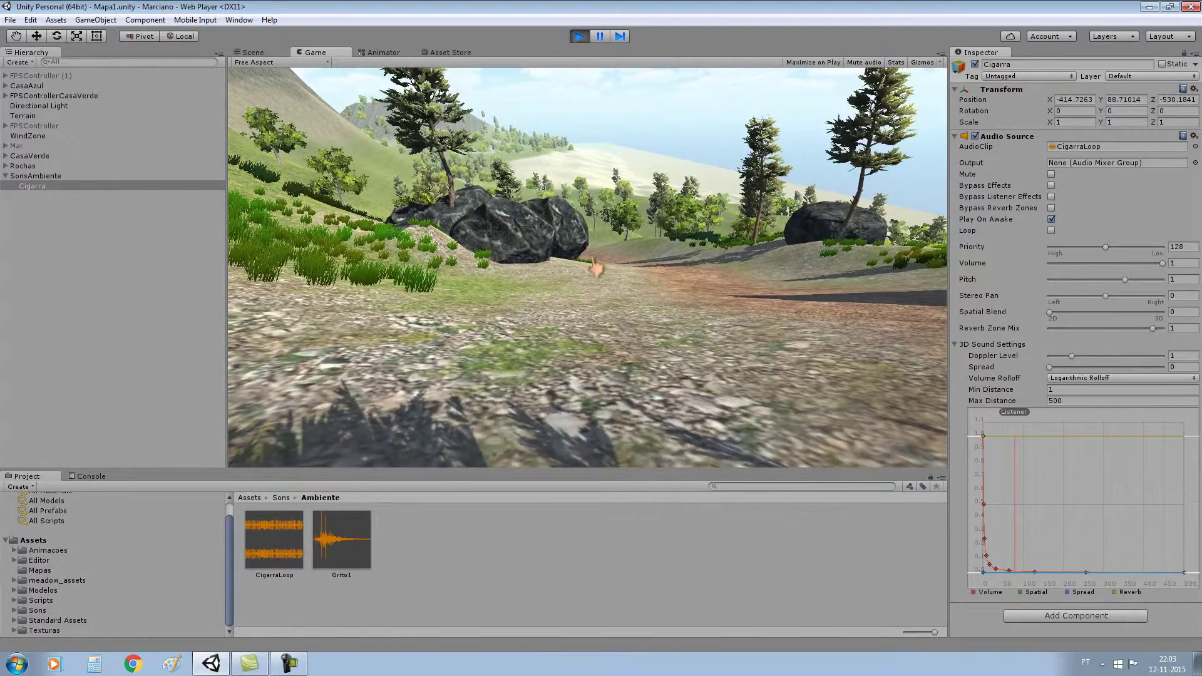
pyautogui.press('w')
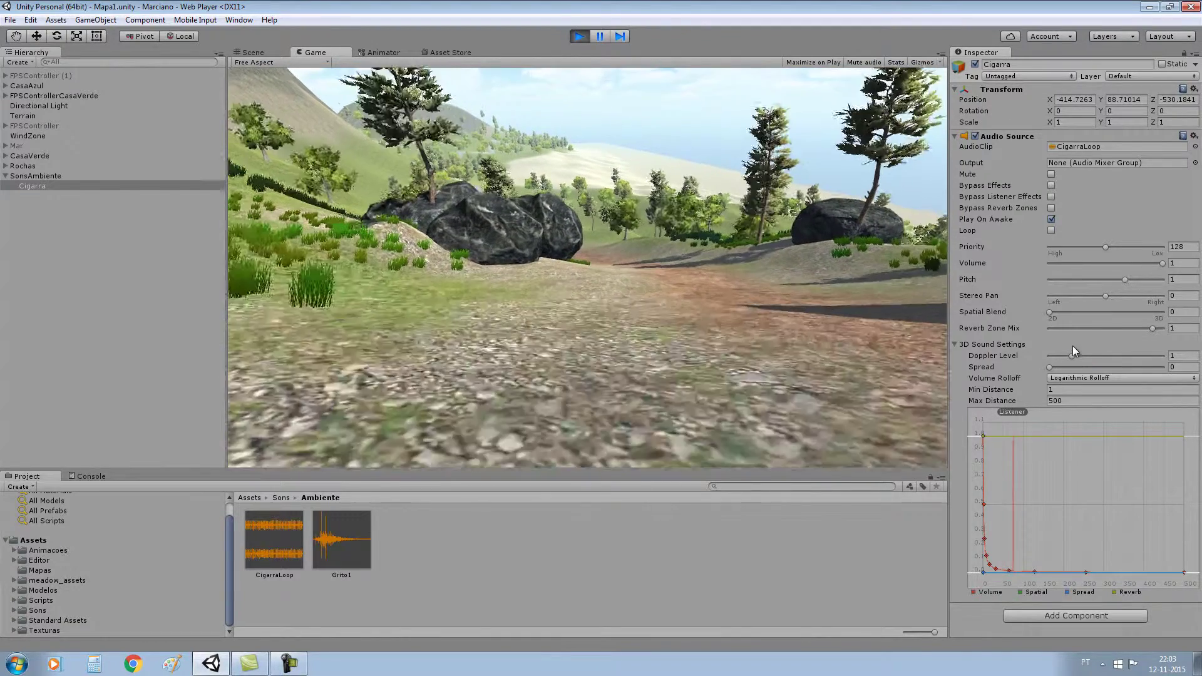
pyautogui.press('w')
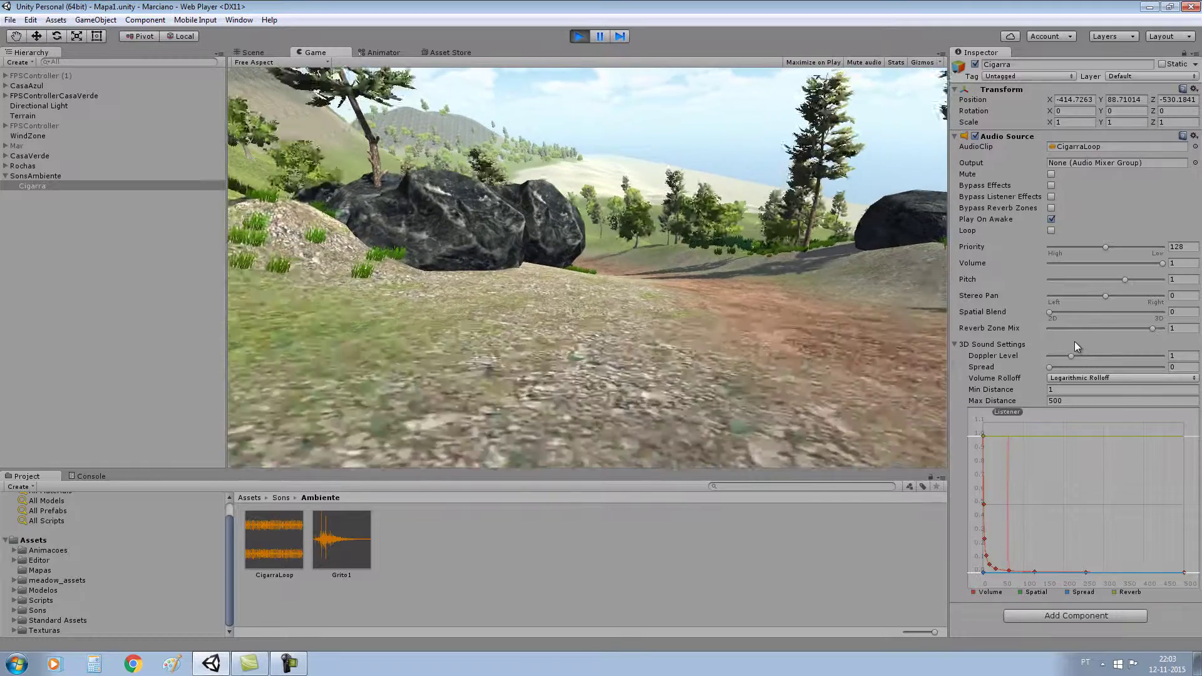
pyautogui.press('w')
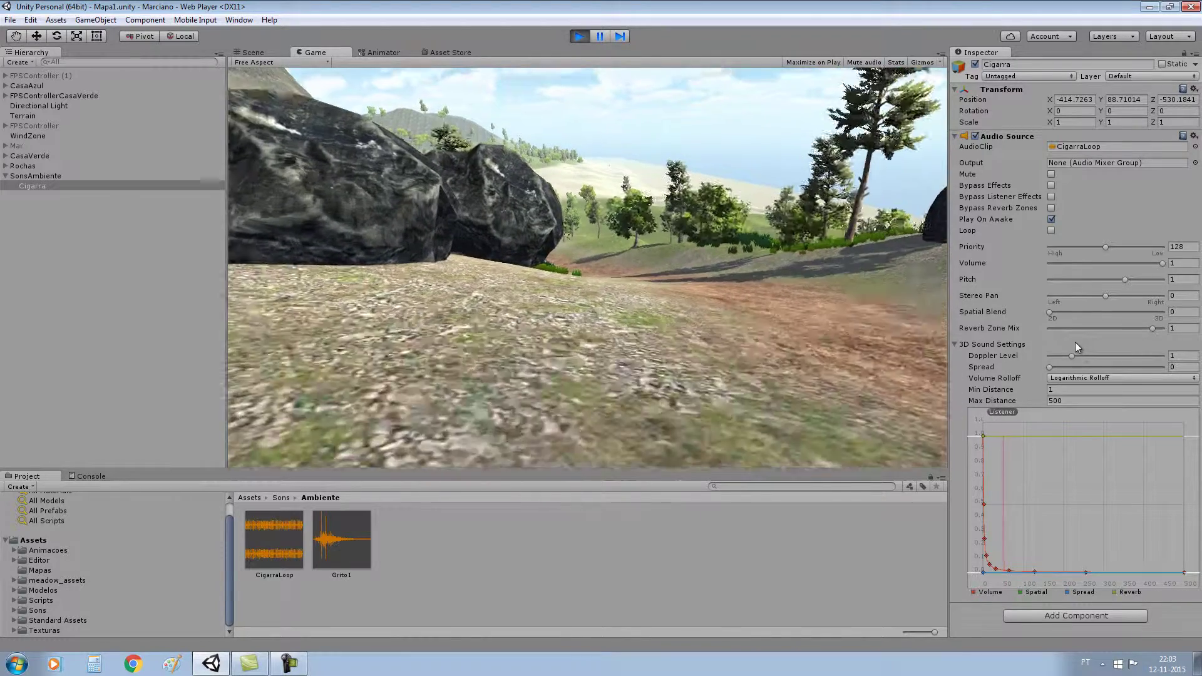
pyautogui.press('w')
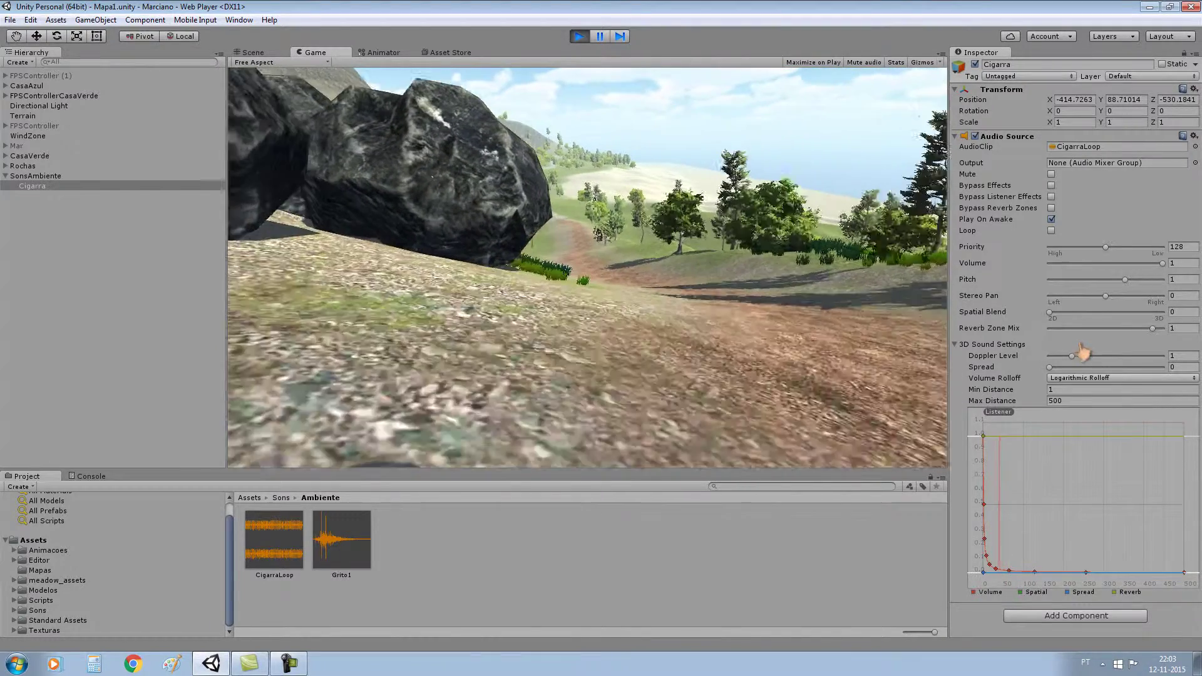
pyautogui.press('w')
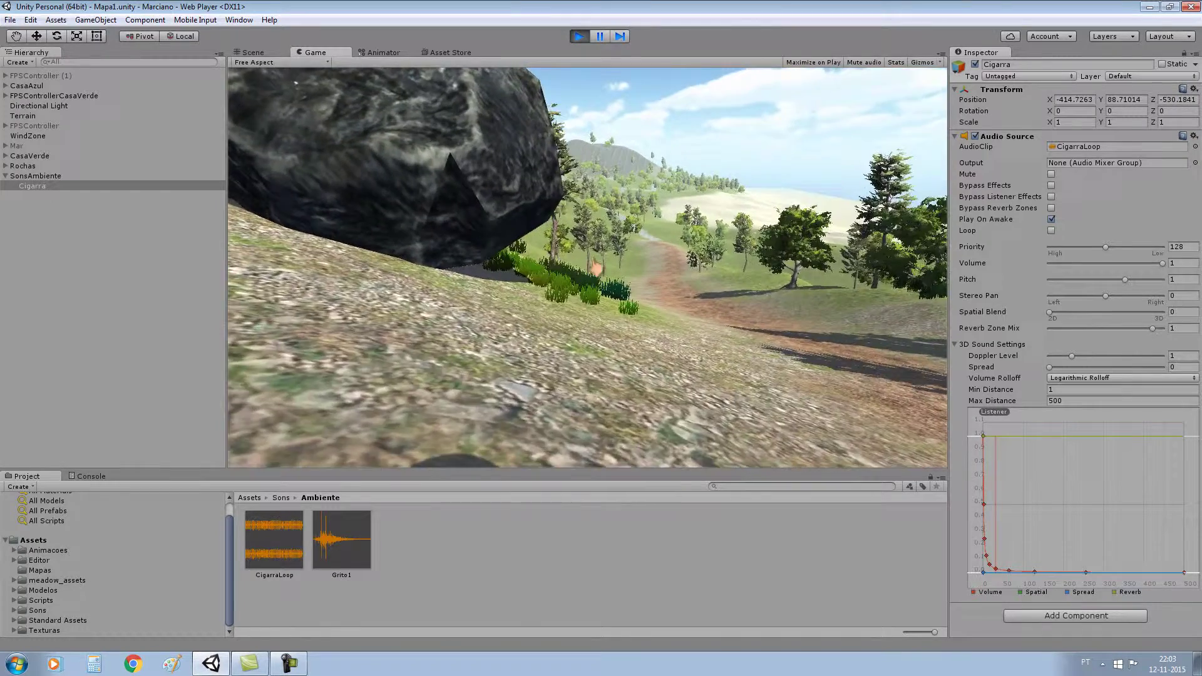
pyautogui.press('w')
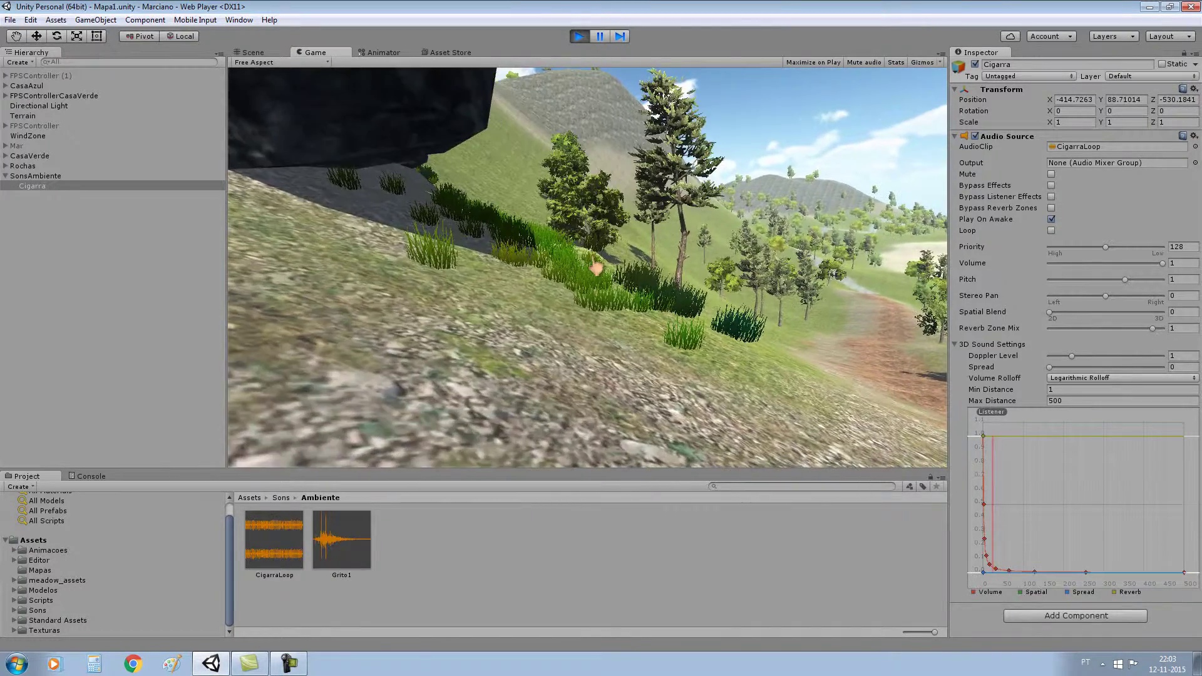
# - Stop the game, replay the scene to test the 3D Cigarra sound, then stop again
pyautogui.click(581, 36)
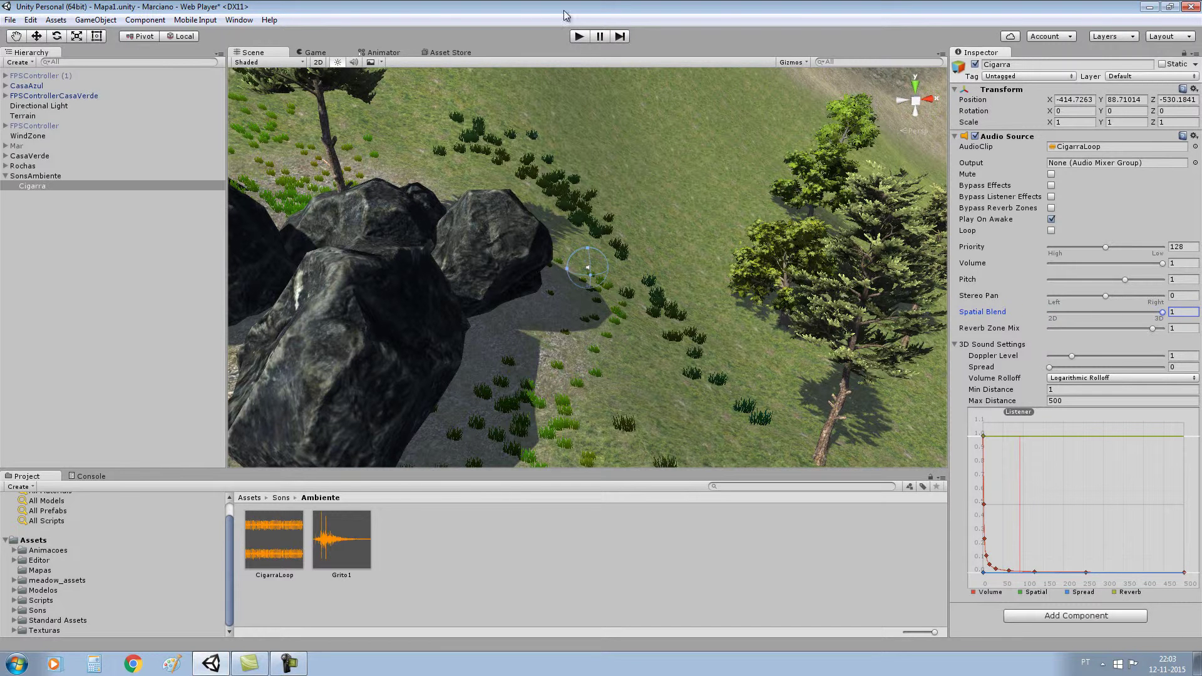
pyautogui.click(579, 37)
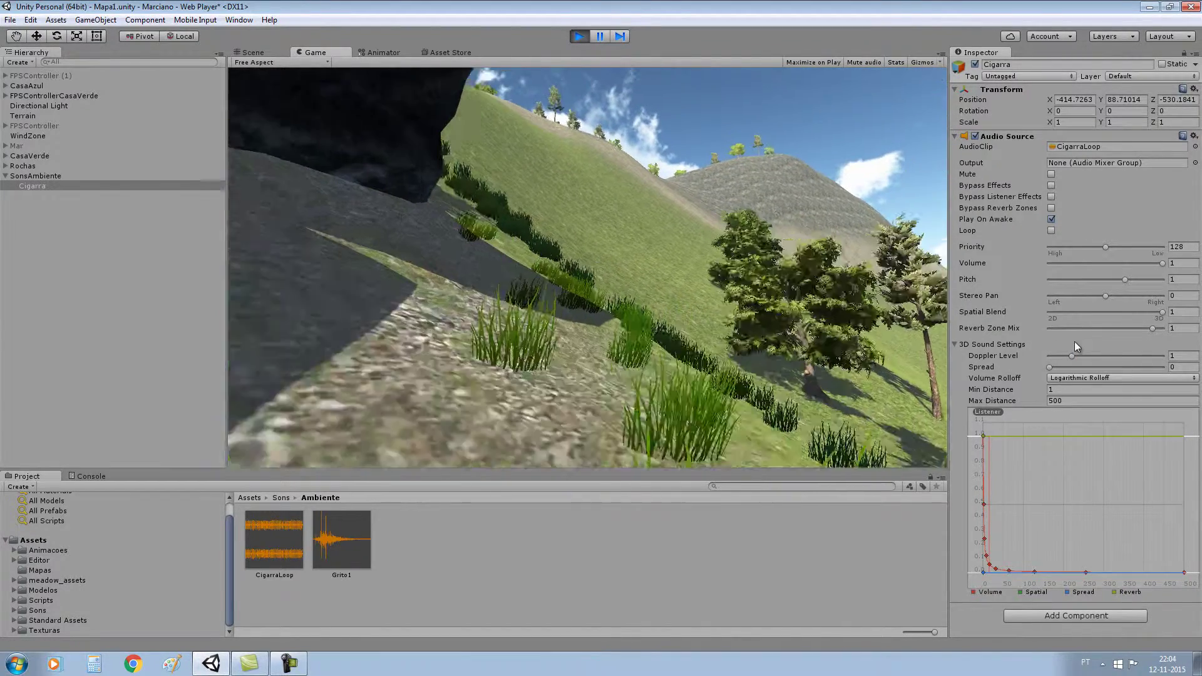
pyautogui.click(580, 38)
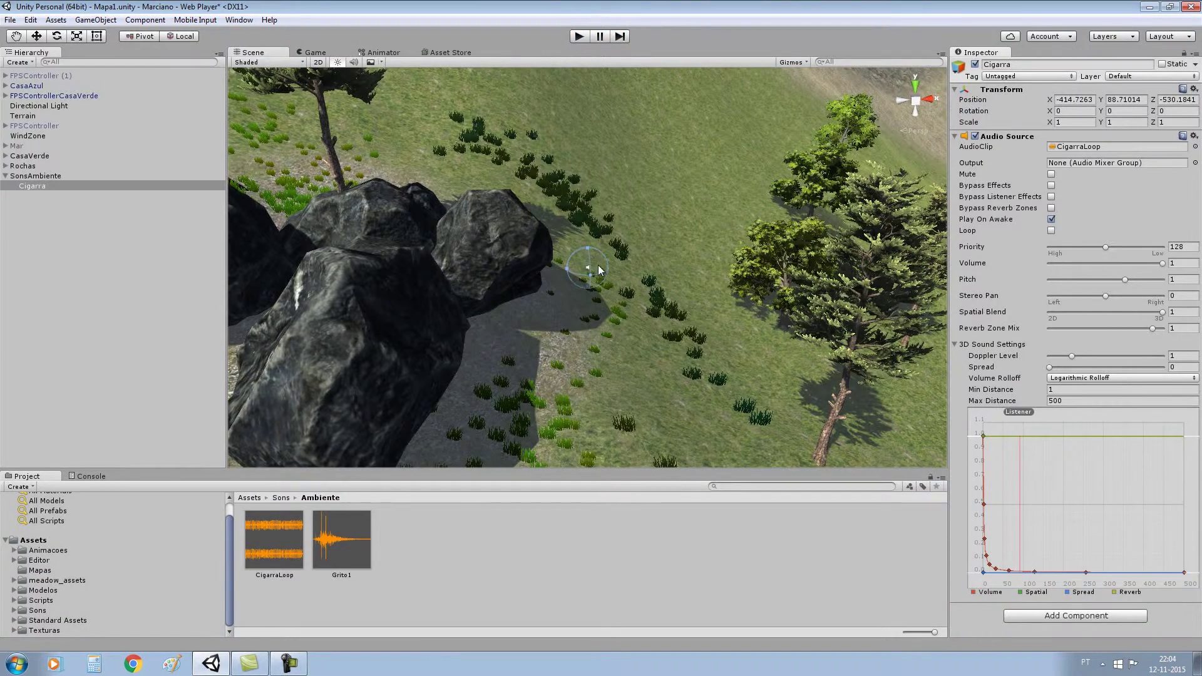
# - Turn on Loop for the Cigarra Audio Source and start the game to test it
pyautogui.keyDown('alt'); pyautogui.moveTo(600, 266); pyautogui.dragTo(553, 360); pyautogui.keyUp('alt')
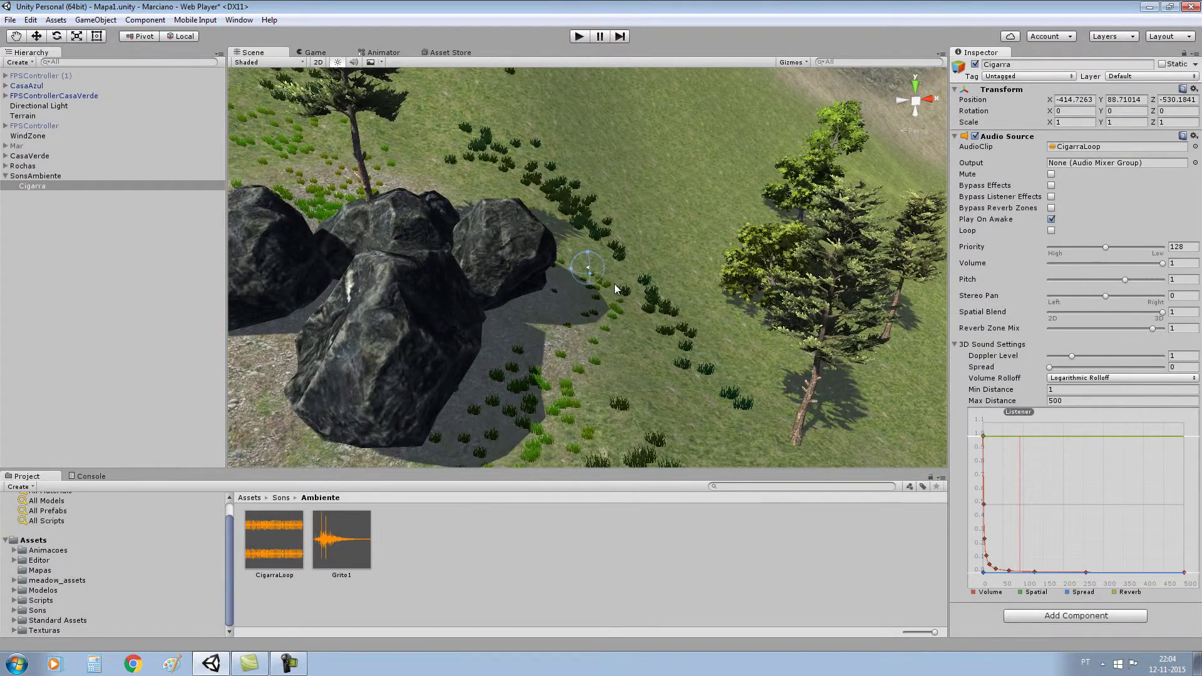
pyautogui.click(289, 667)
pyautogui.click(288, 667)
pyautogui.click(579, 37)
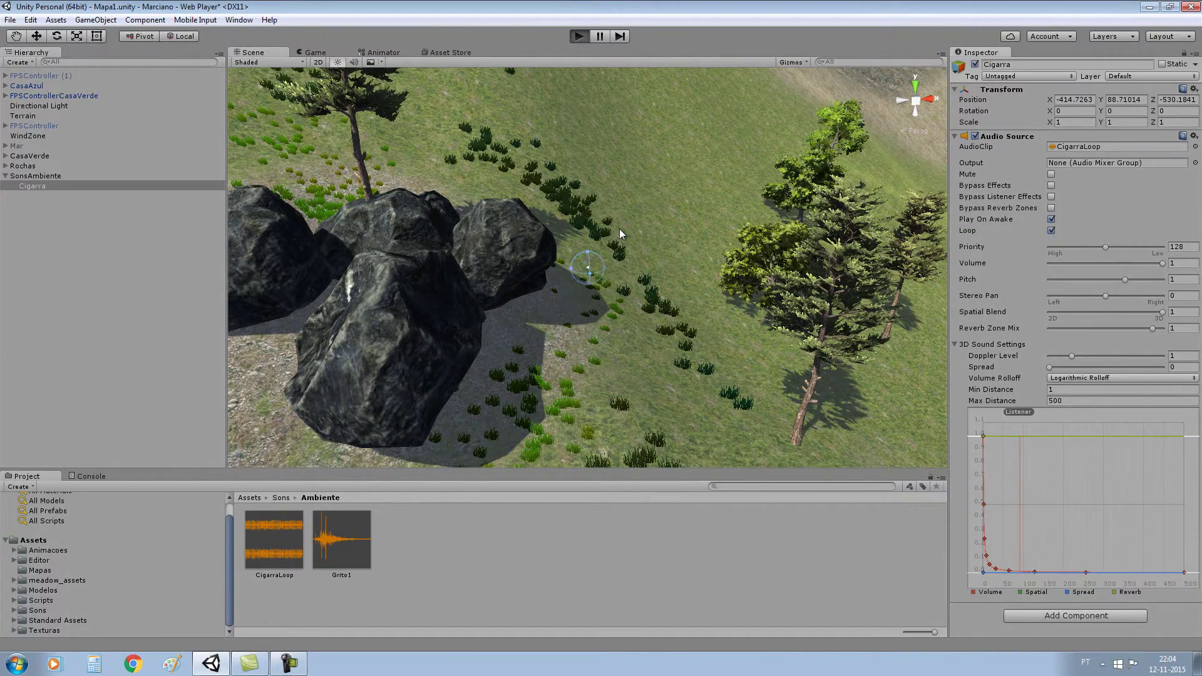
# - Walk the player down the grassy slope toward the dark rock near the Cigarra sound
pyautogui.press('w')
pyautogui.press('w')
pyautogui.press('w')
pyautogui.press('w')
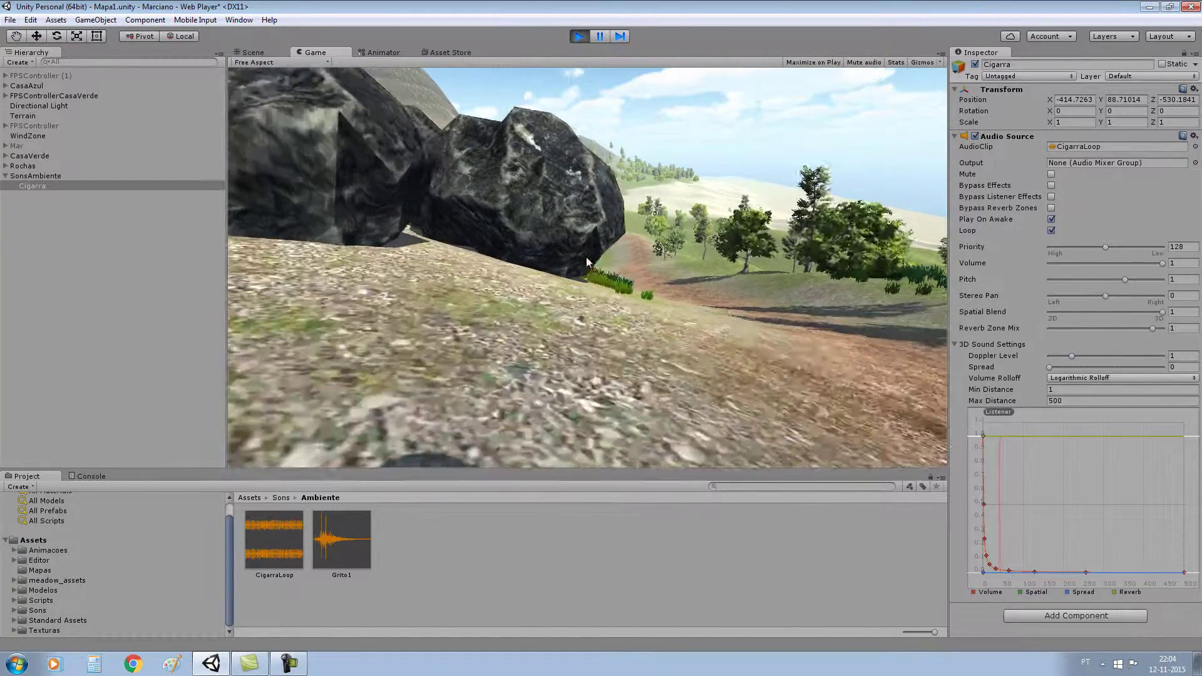
pyautogui.press('w')
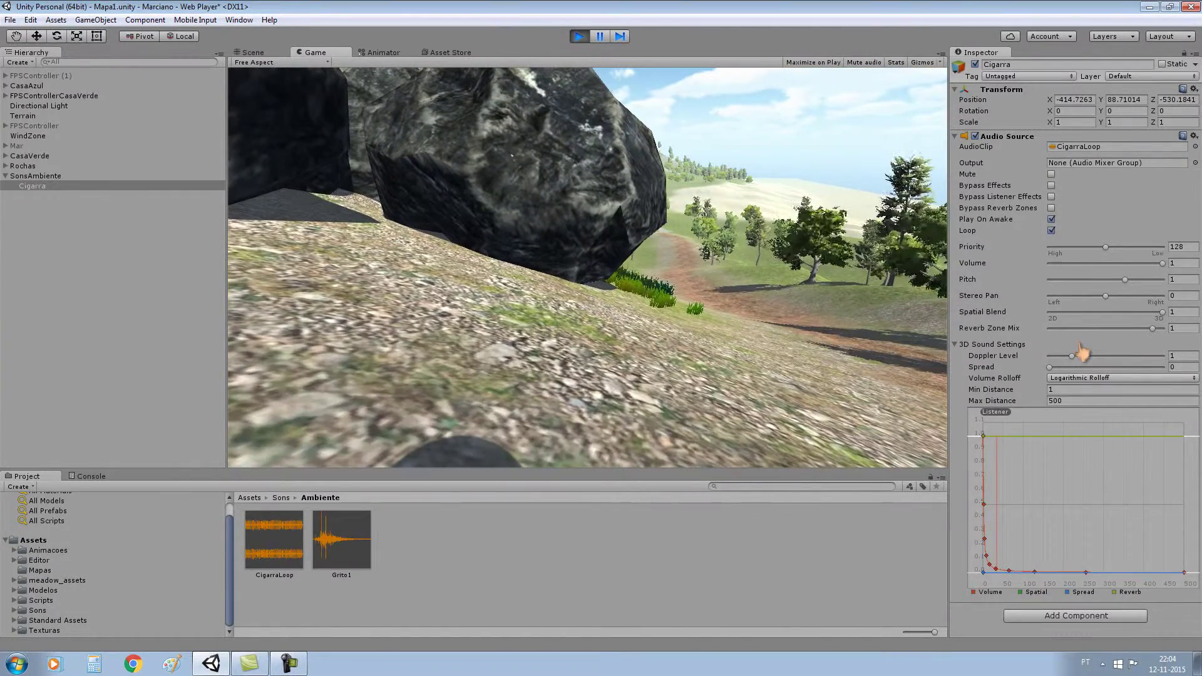
pyautogui.press('w')
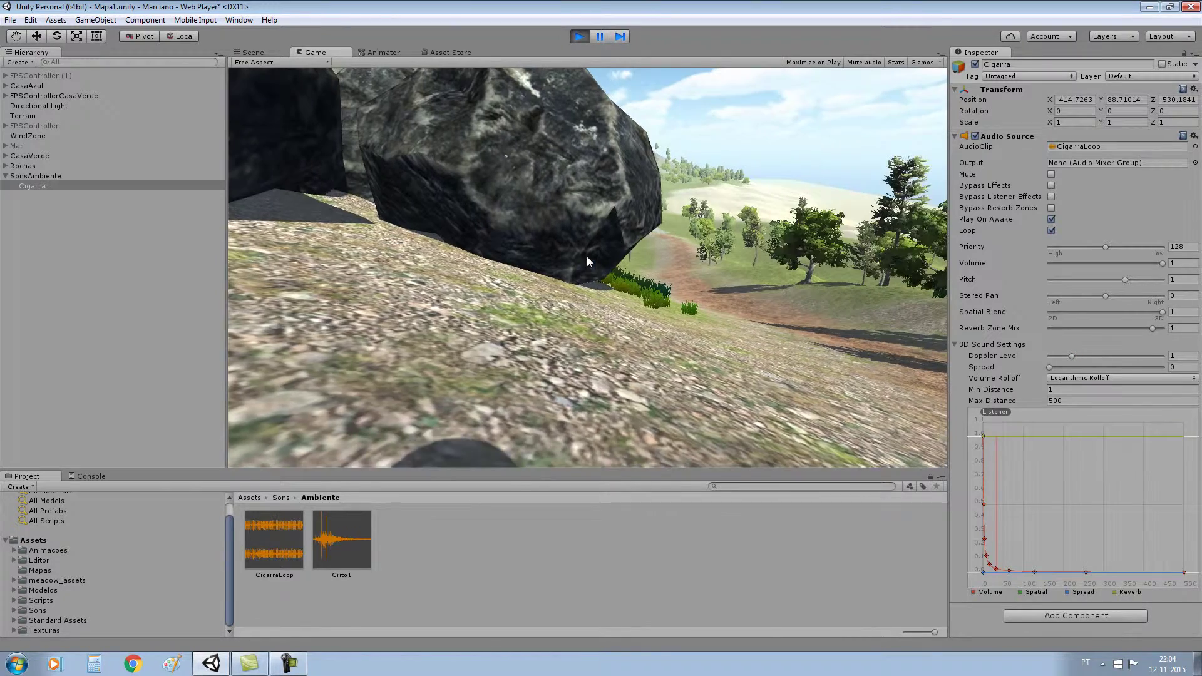
pyautogui.press('w')
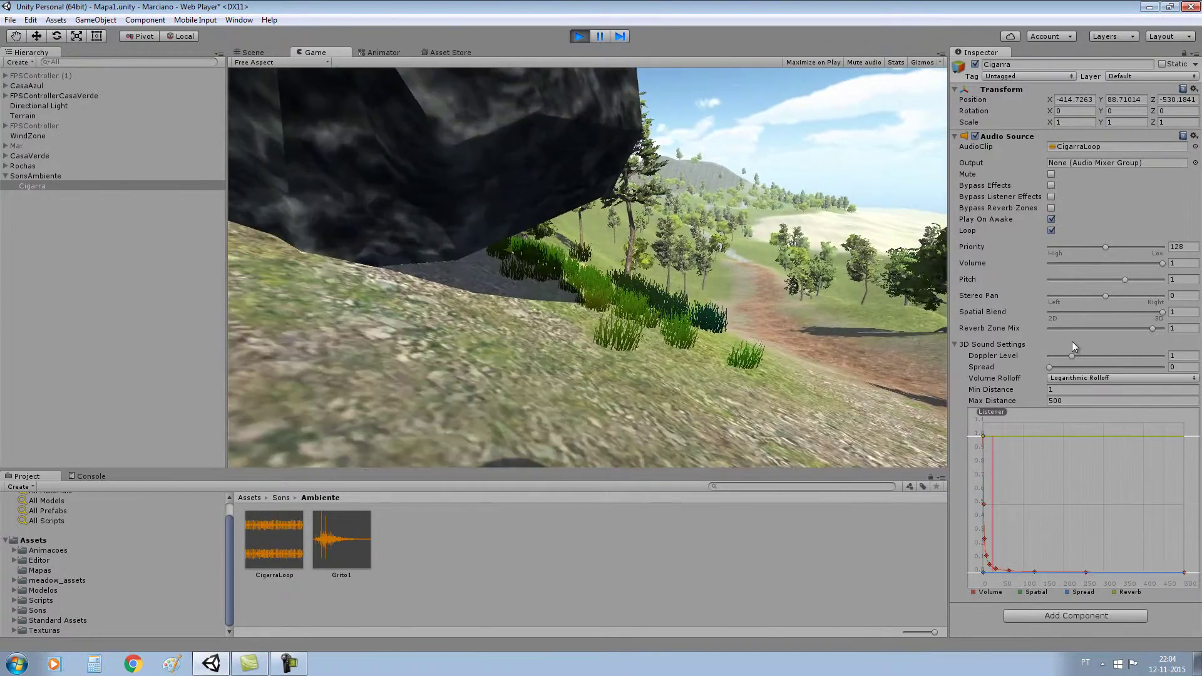
pyautogui.press('w')
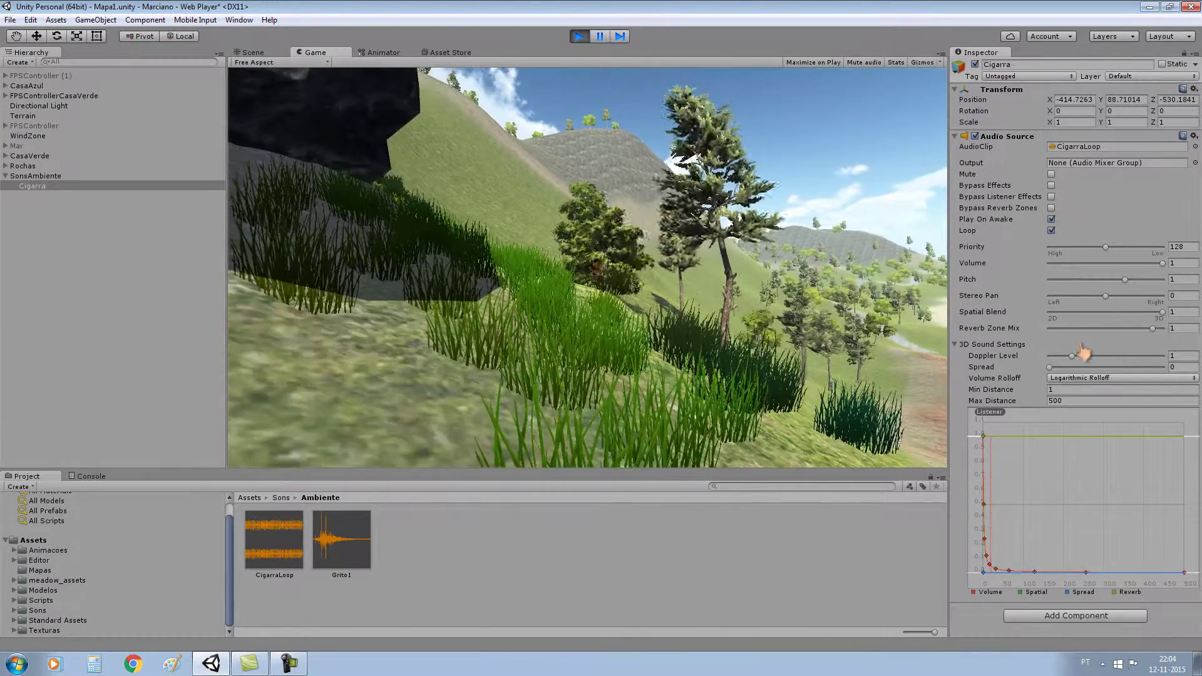
pyautogui.press('w')
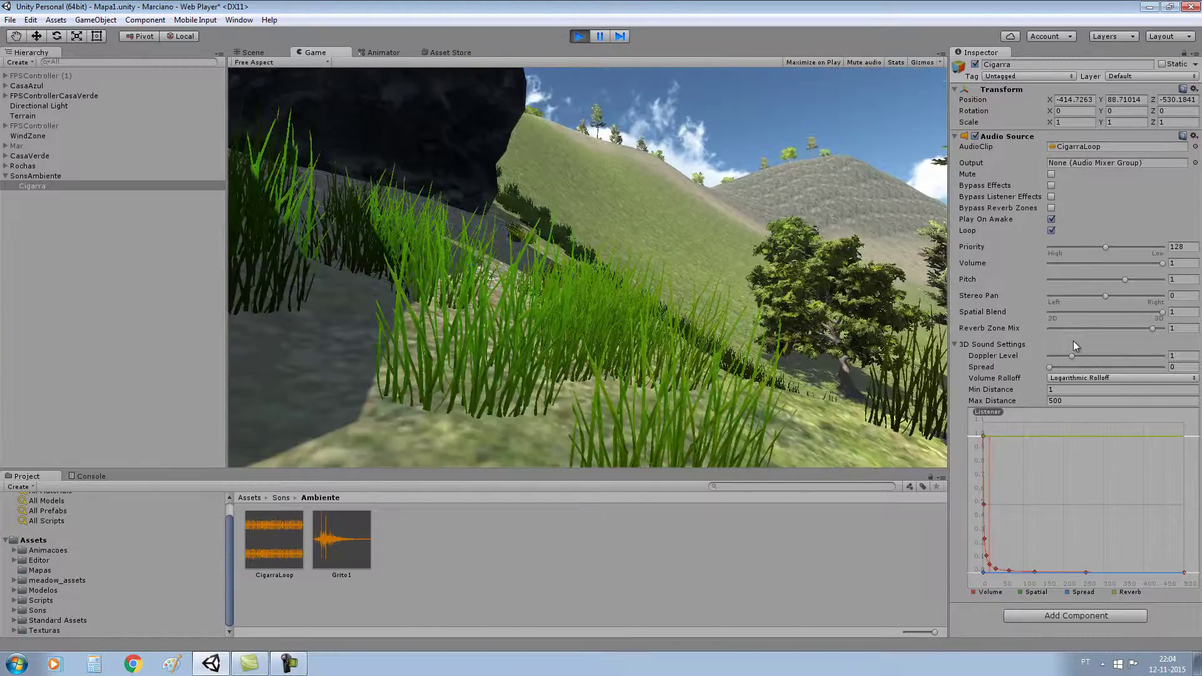
pyautogui.press('w')
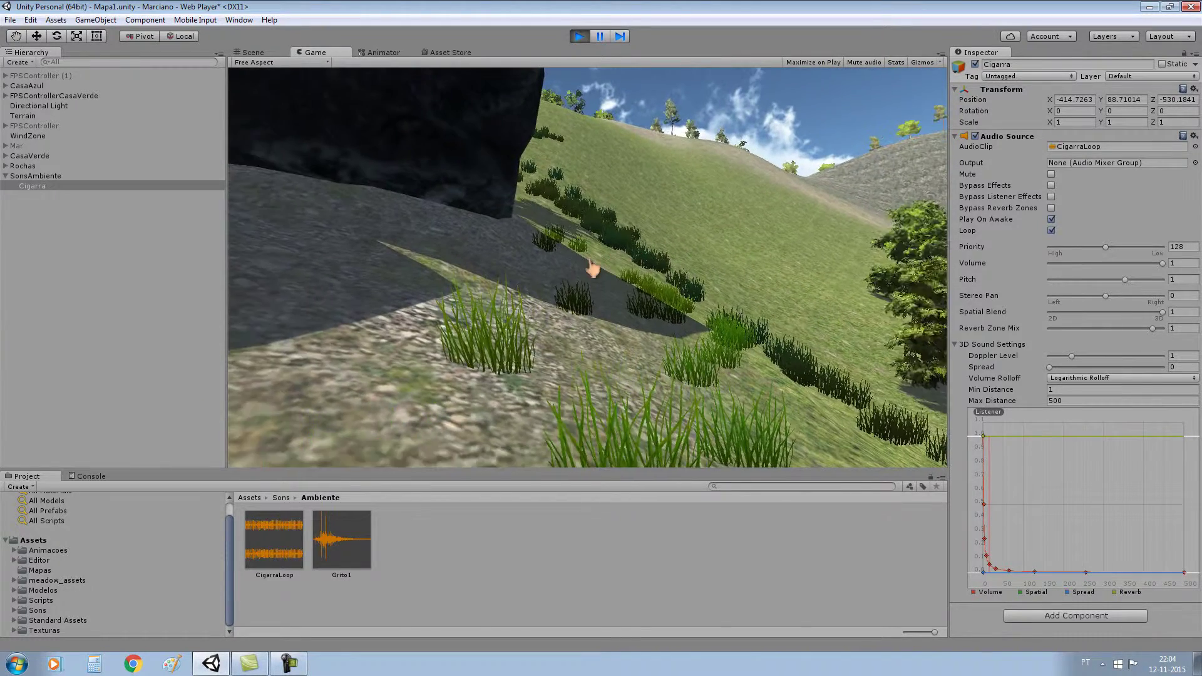
pyautogui.press('w')
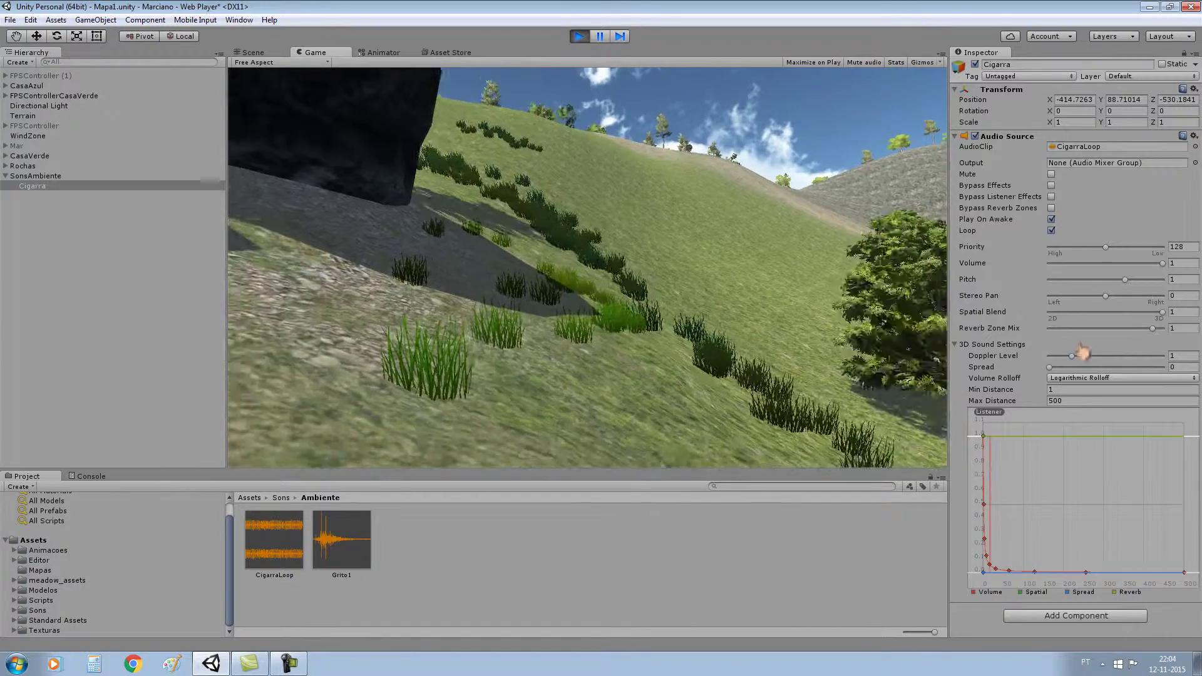
pyautogui.press('w')
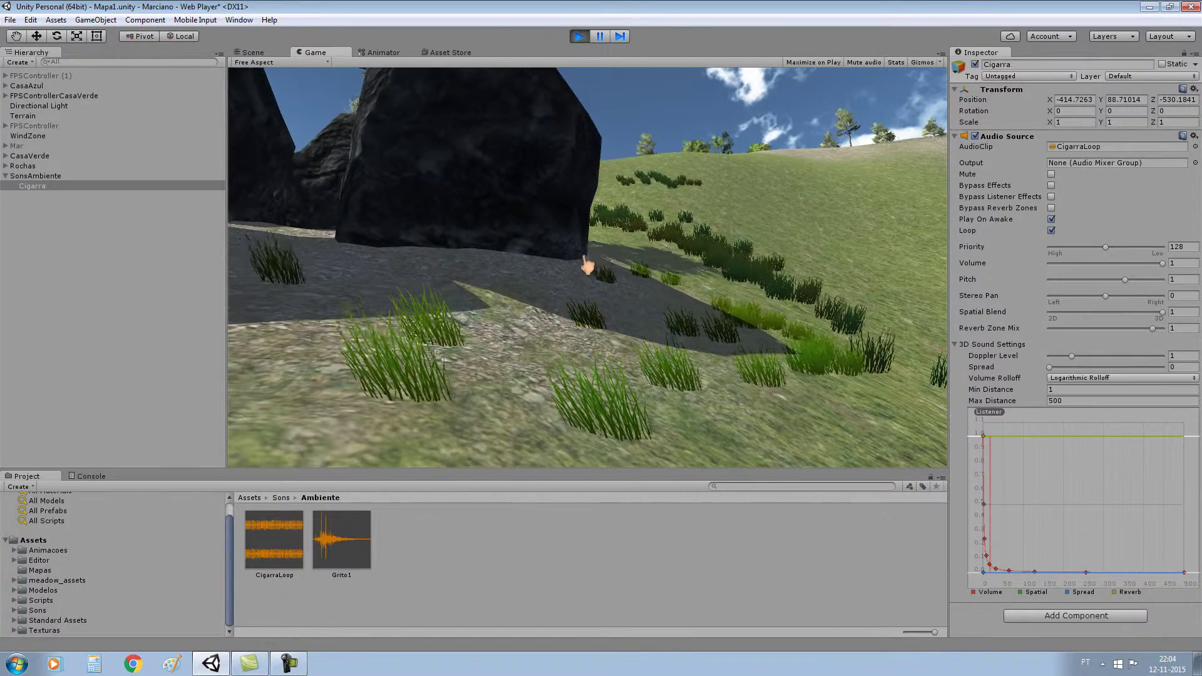
pyautogui.press('w')
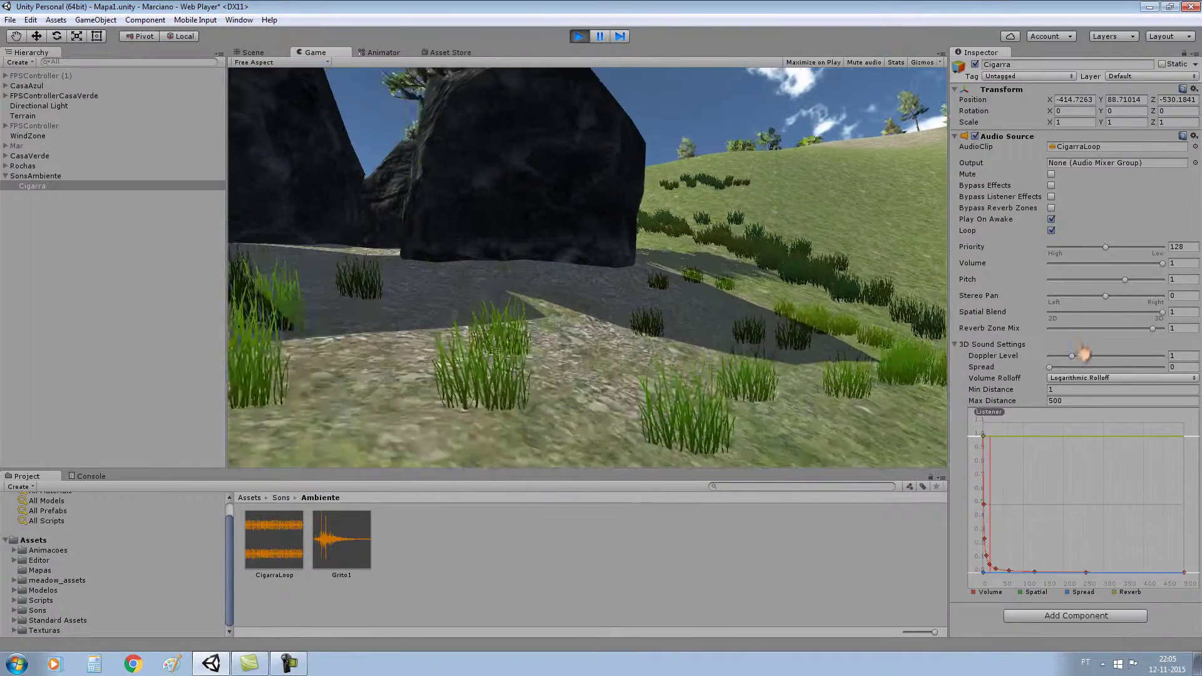
pyautogui.press('w')
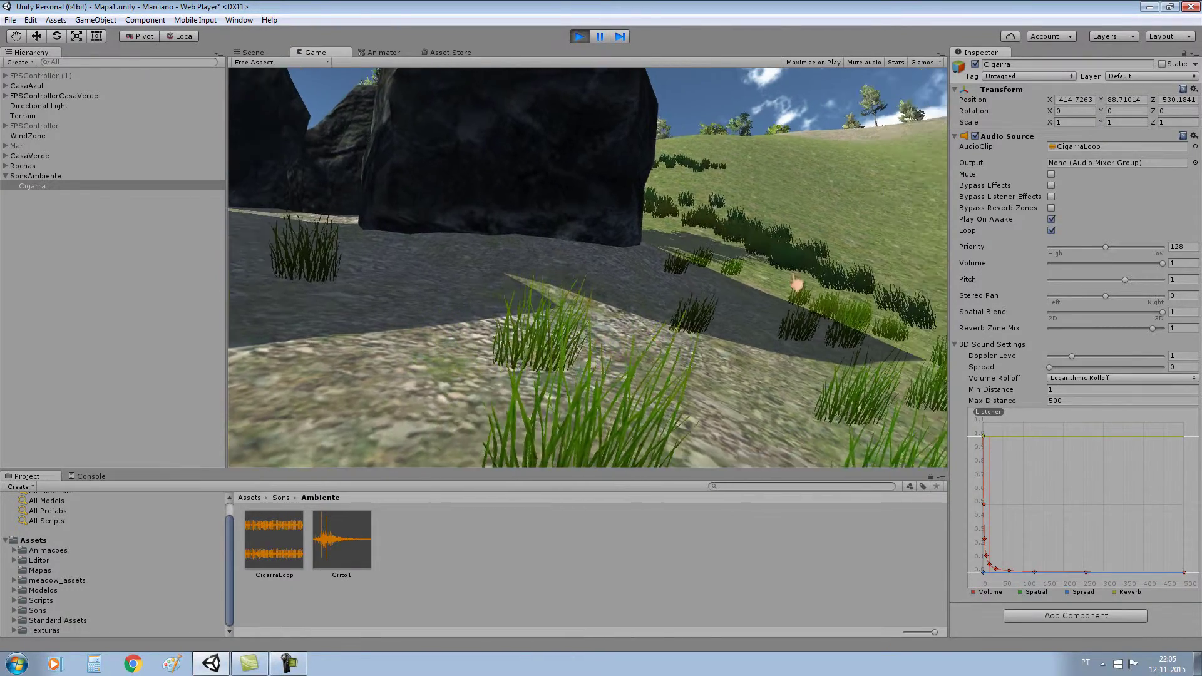
# - Adjust Cigarra's Priority and sweep Spatial Blend toward 2D, then back to fully 3D
pyautogui.moveTo(1105, 247)
pyautogui.mouseDown()
pyautogui.moveTo(1160, 248)
pyautogui.moveTo(1106, 248)
pyautogui.mouseUp()
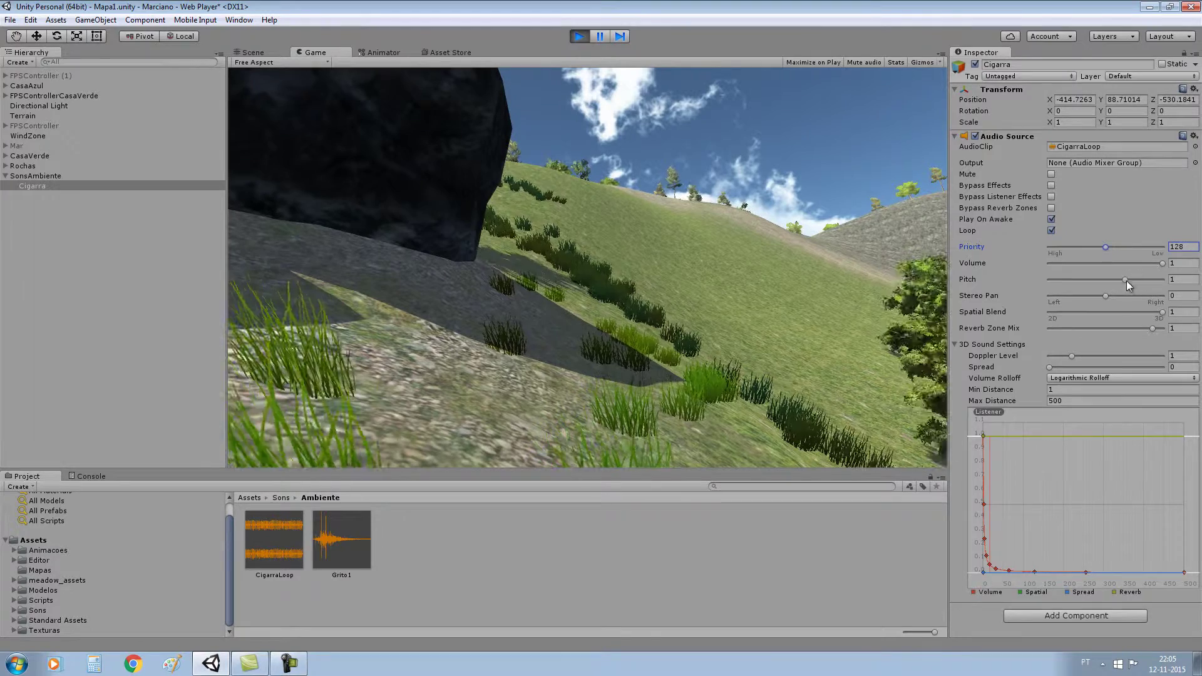
pyautogui.moveTo(1163, 312); pyautogui.dragTo(1016, 326)
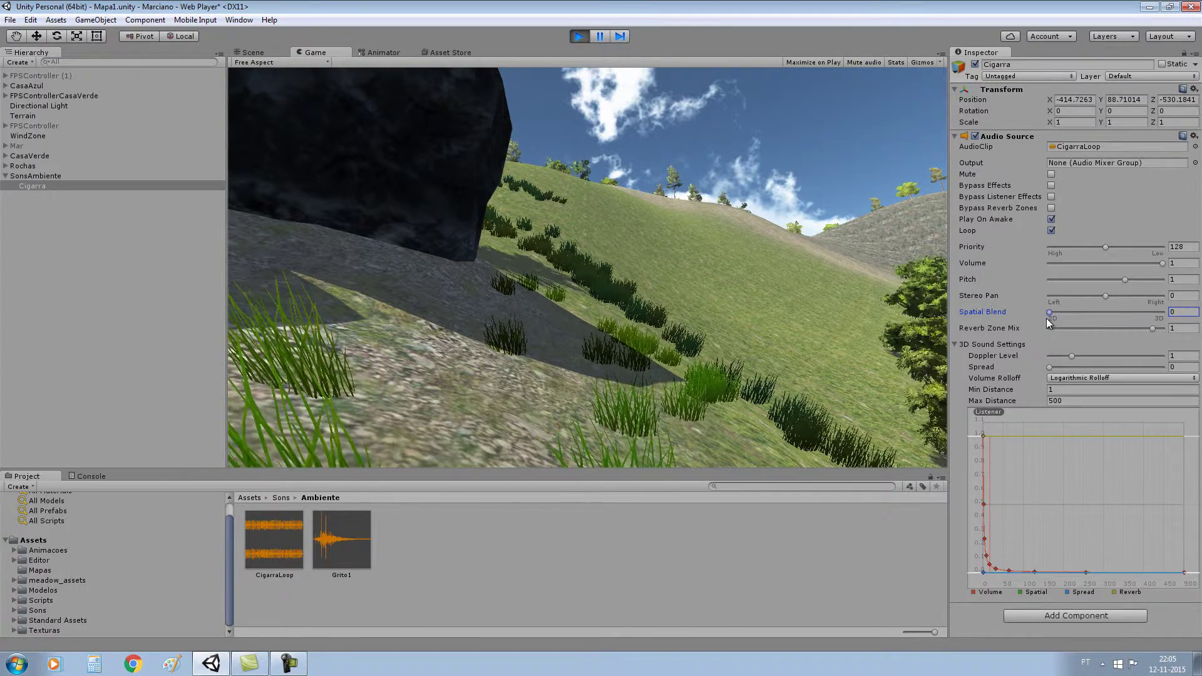
pyautogui.moveTo(1050, 312); pyautogui.dragTo(1184, 315)
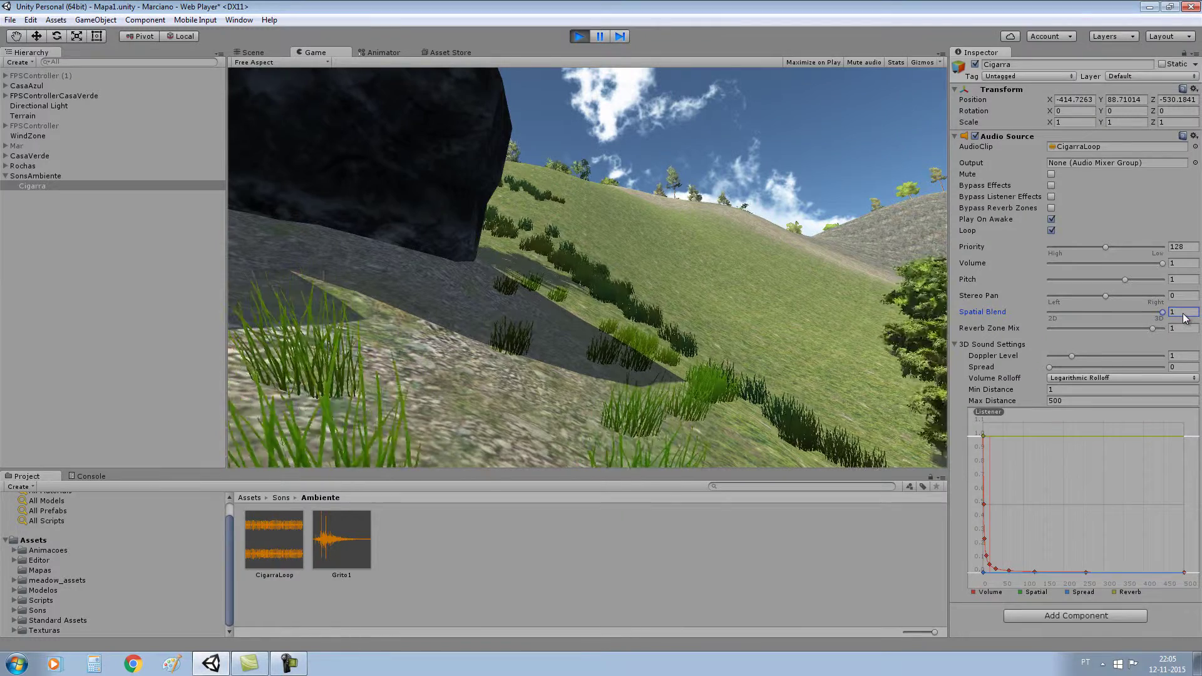
# - Switch Cigarra's Volume Rolloff to Linear Rolloff and stop the game
pyautogui.click(1193, 379)
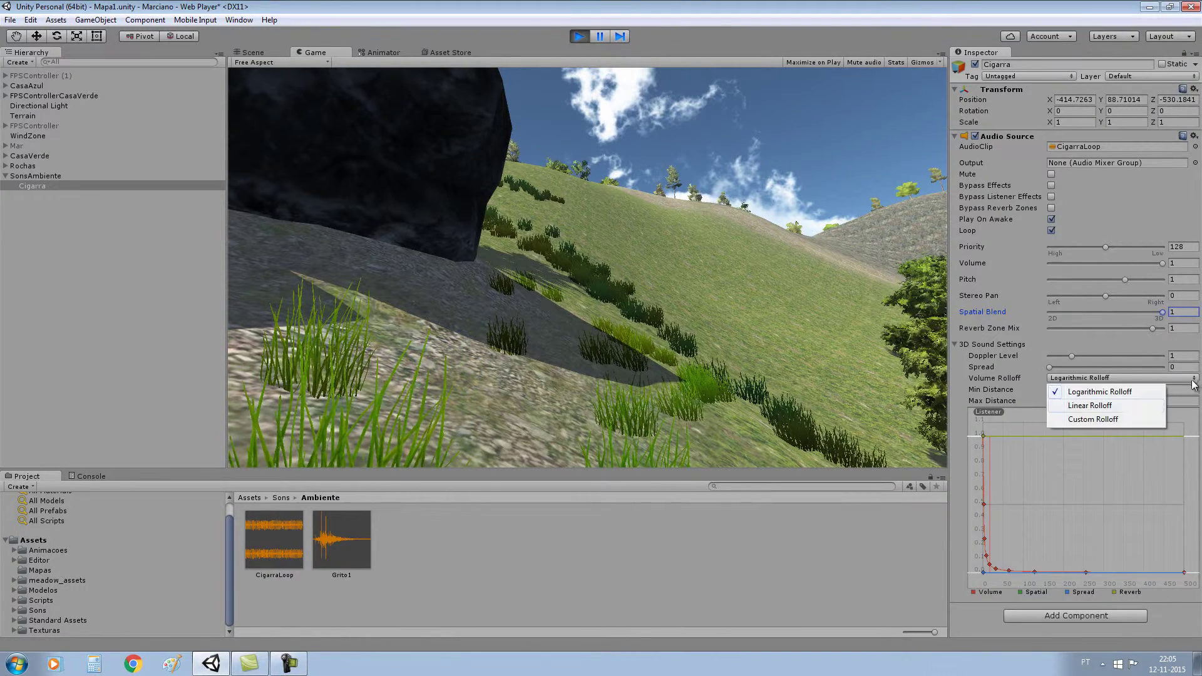
pyautogui.click(1137, 405)
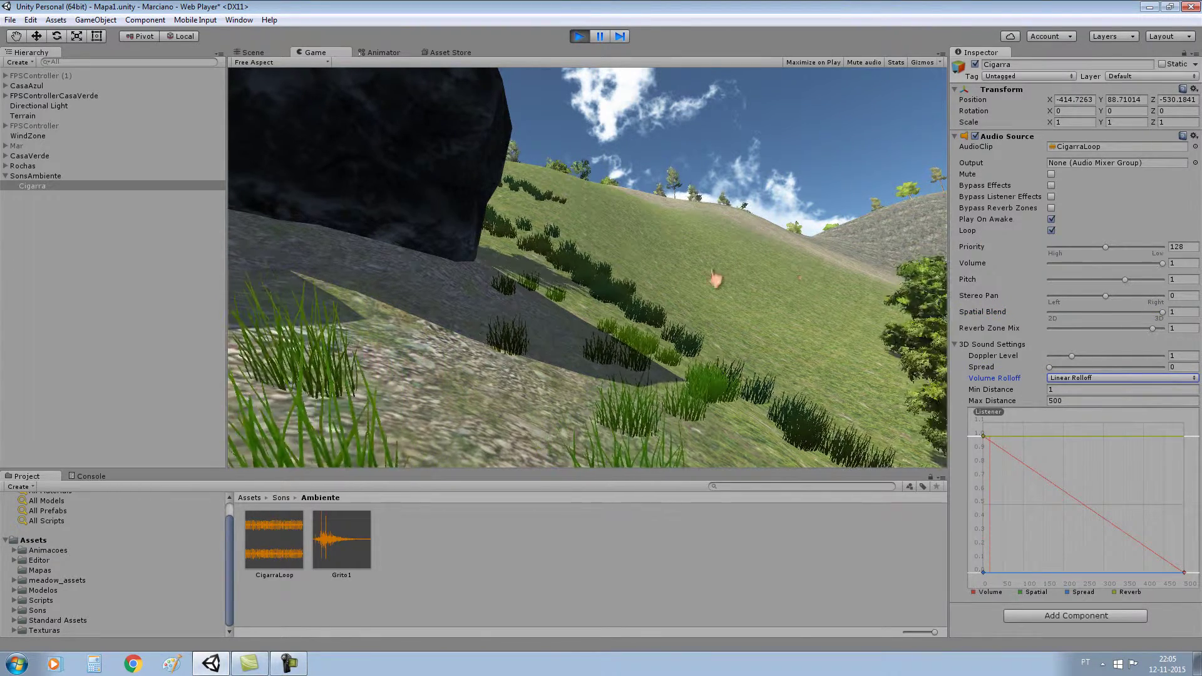
pyautogui.click(578, 37)
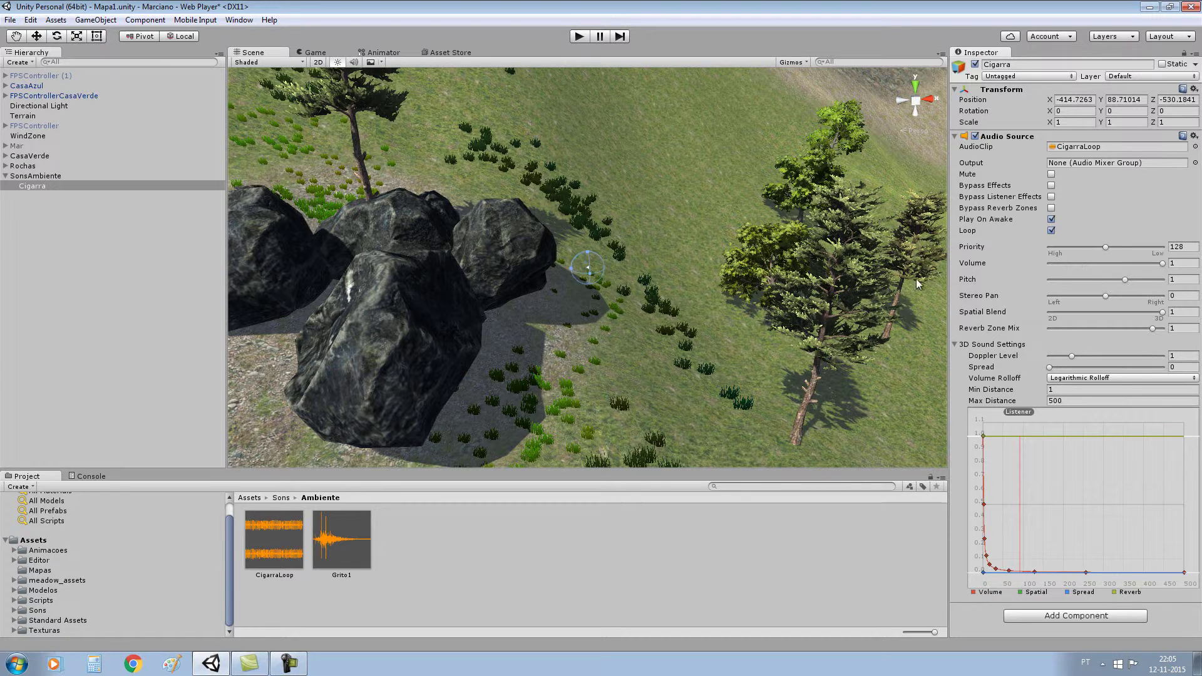
# - Inspect the CigarraLoop clip, reselect Cigarra, and zoom the Scene view in on it
pyautogui.click(267, 566)
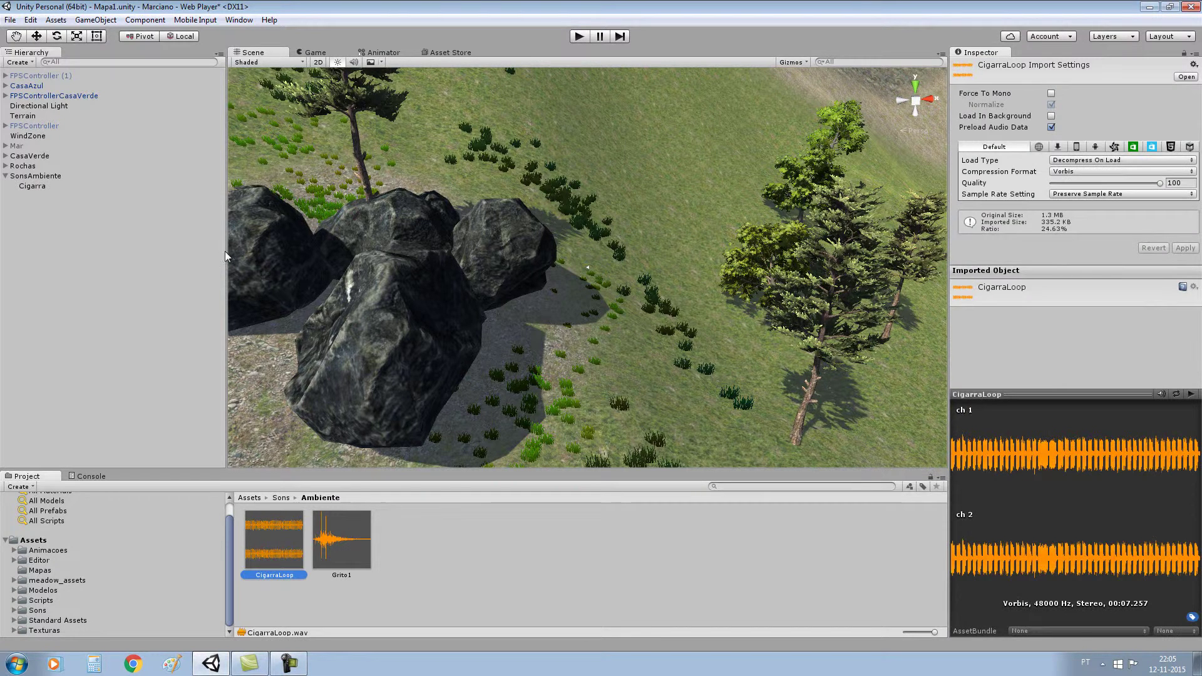
pyautogui.click(39, 187)
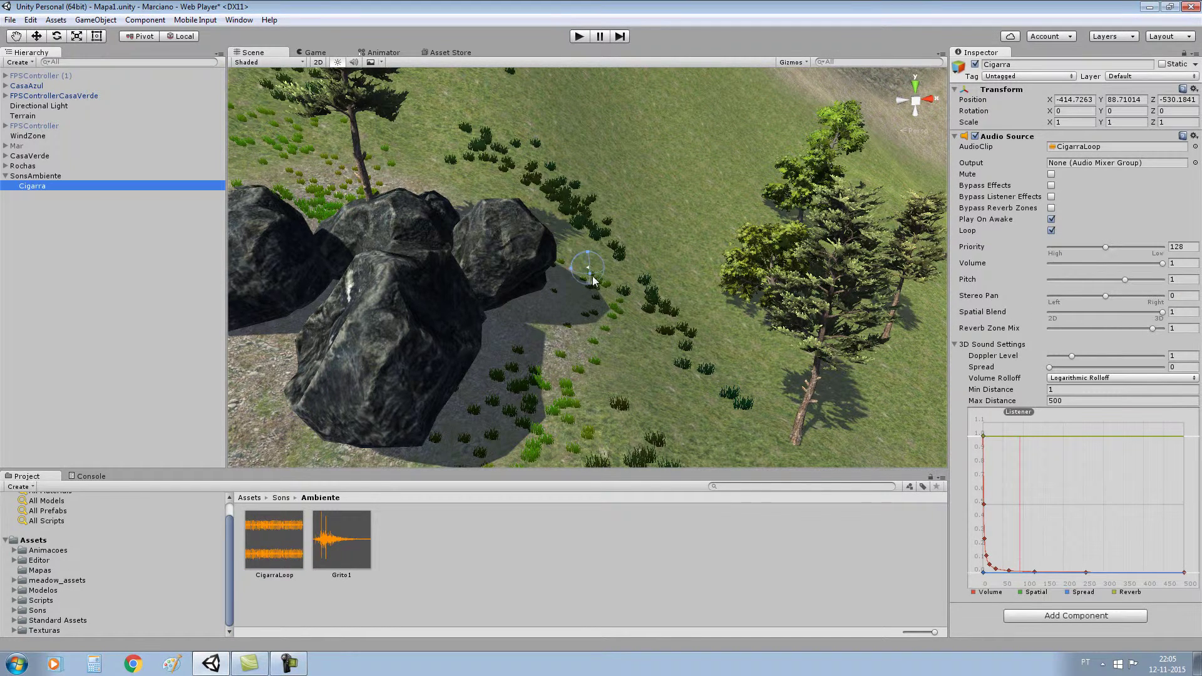
pyautogui.scroll(2, 594, 280)
pyautogui.scroll(2, 594, 280)
pyautogui.scroll(2, 594, 280)
pyautogui.scroll(1, 594, 280)
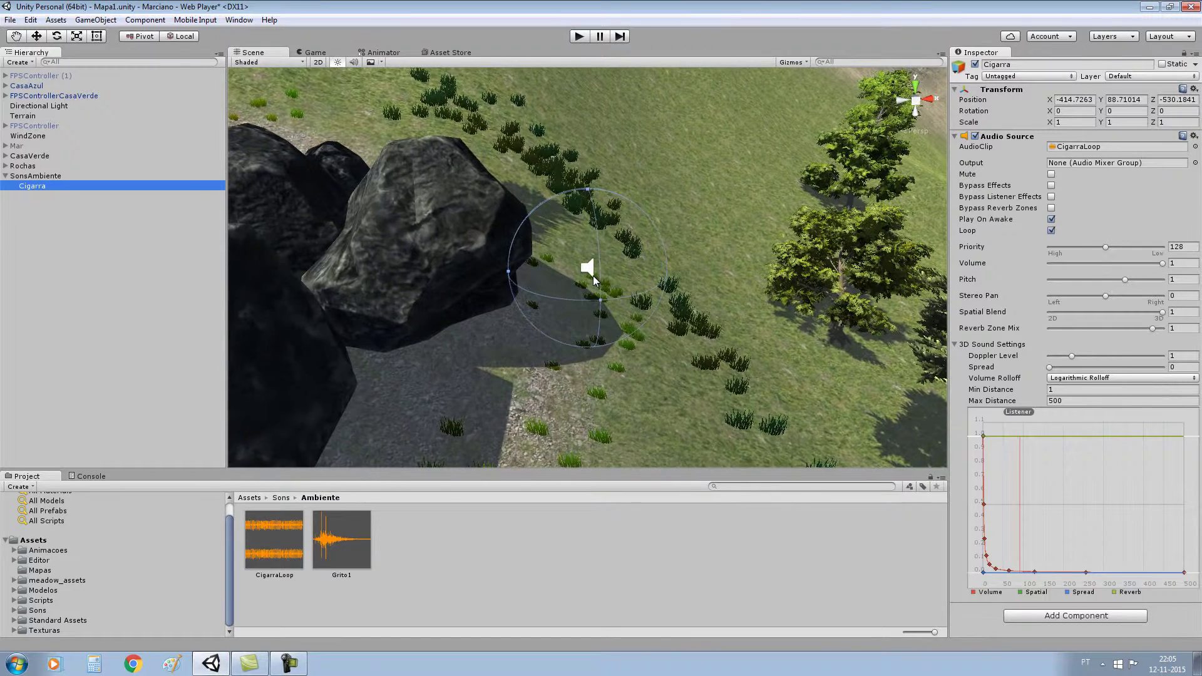
pyautogui.scroll(1, 594, 276)
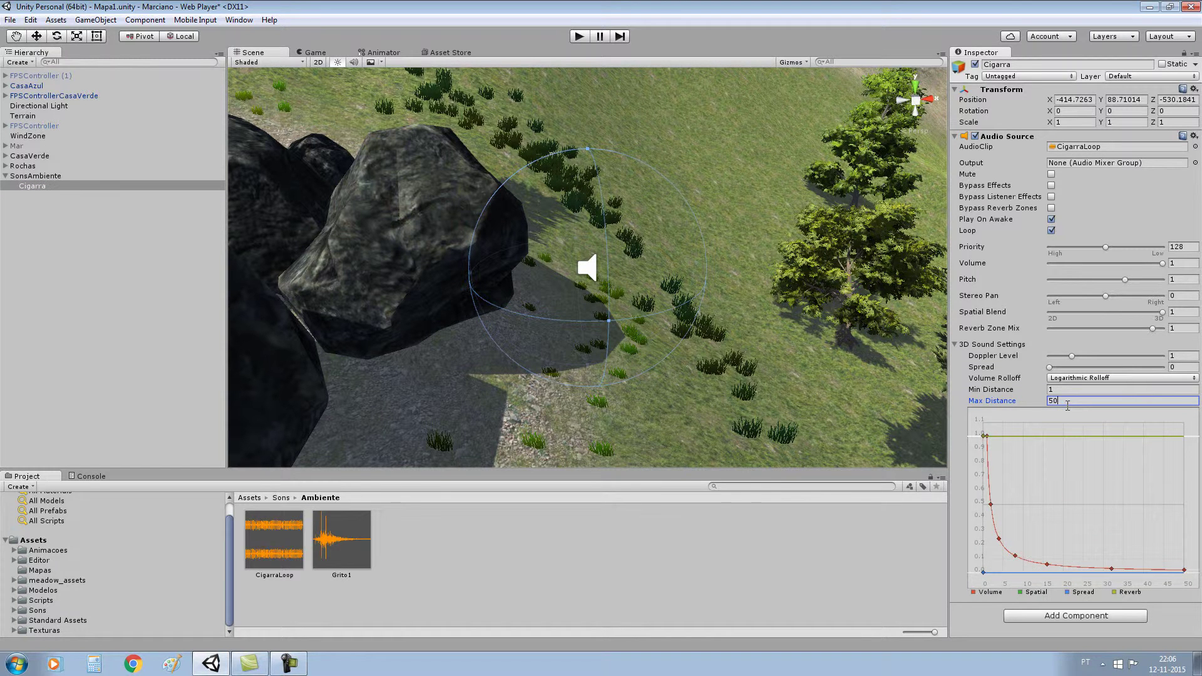
# - Zoom and orbit the Scene view over the rocks to check Cigarra's reduced audible range
pyautogui.scroll(-2, 596, 270)
pyautogui.scroll(-2, 594, 276)
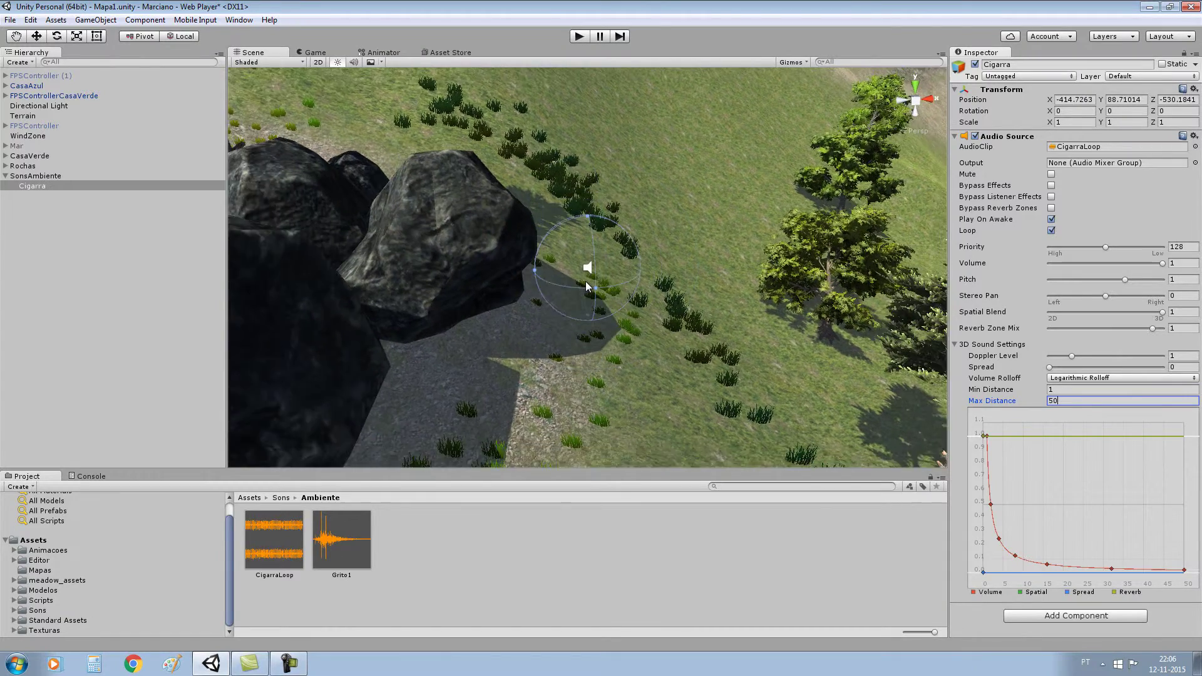
pyautogui.scroll(-2, 591, 280)
pyautogui.scroll(-2, 588, 285)
pyautogui.scroll(-2, 588, 286)
pyautogui.scroll(-2, 588, 286)
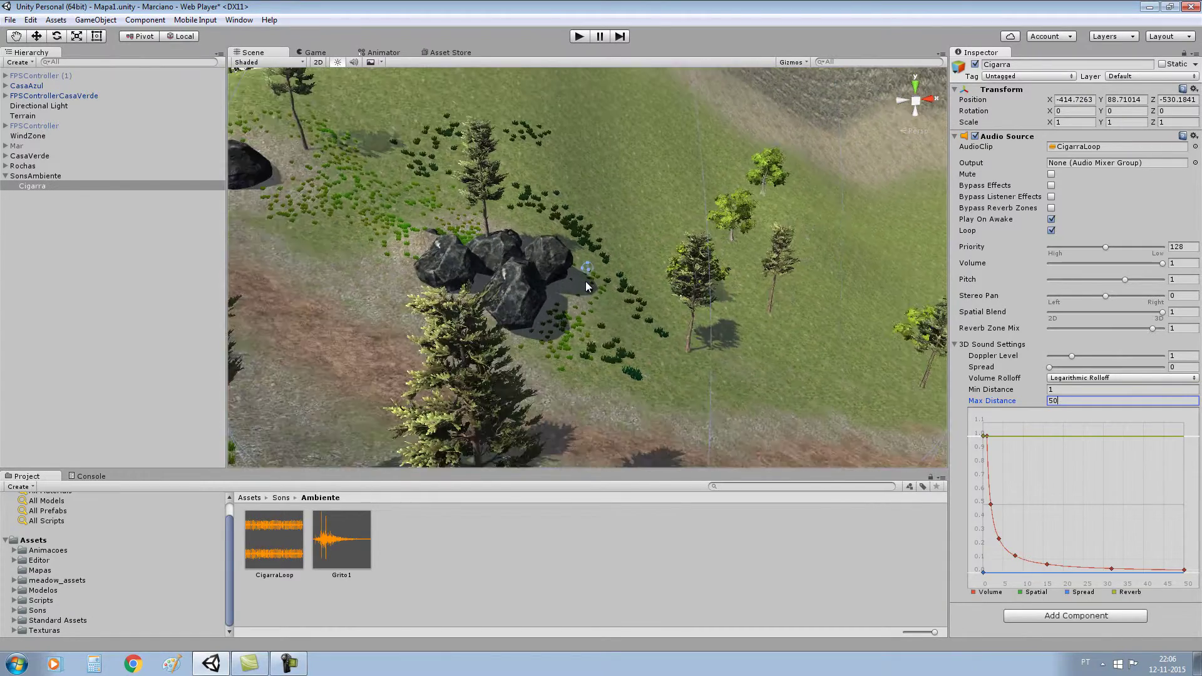
pyautogui.scroll(-2, 587, 286)
pyautogui.scroll(-2, 587, 285)
pyautogui.scroll(-1, 587, 286)
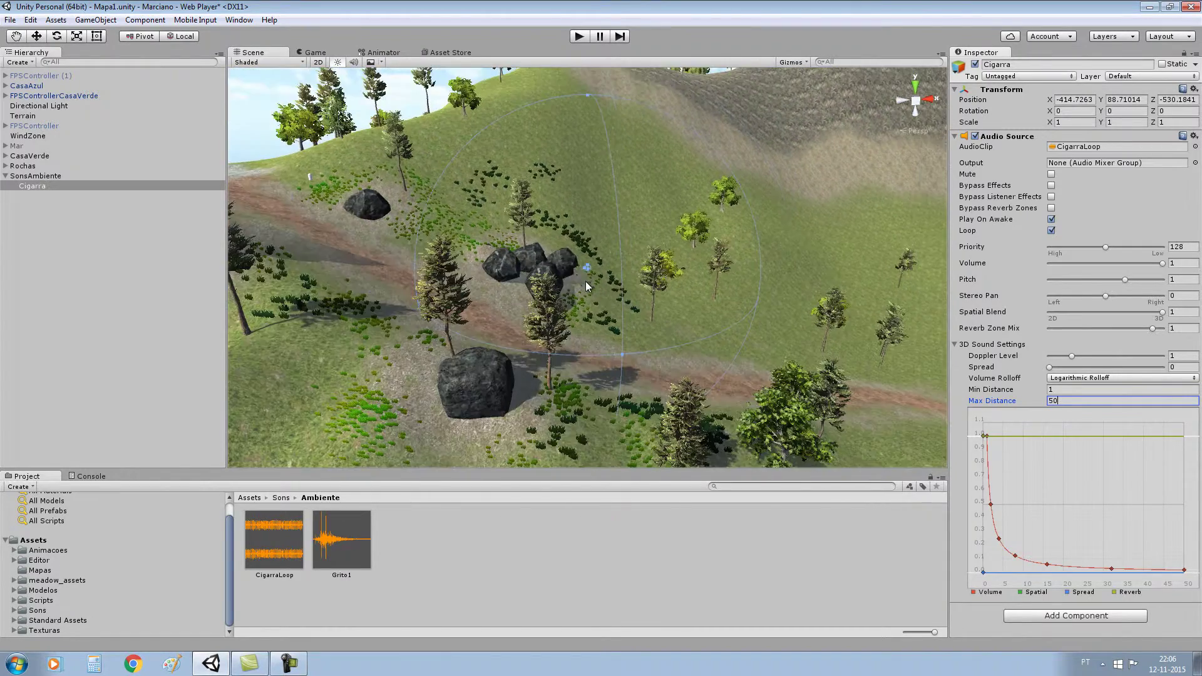
pyautogui.keyDown('alt'); pyautogui.moveTo(622, 251); pyautogui.dragTo(542, 208); pyautogui.keyUp('alt')
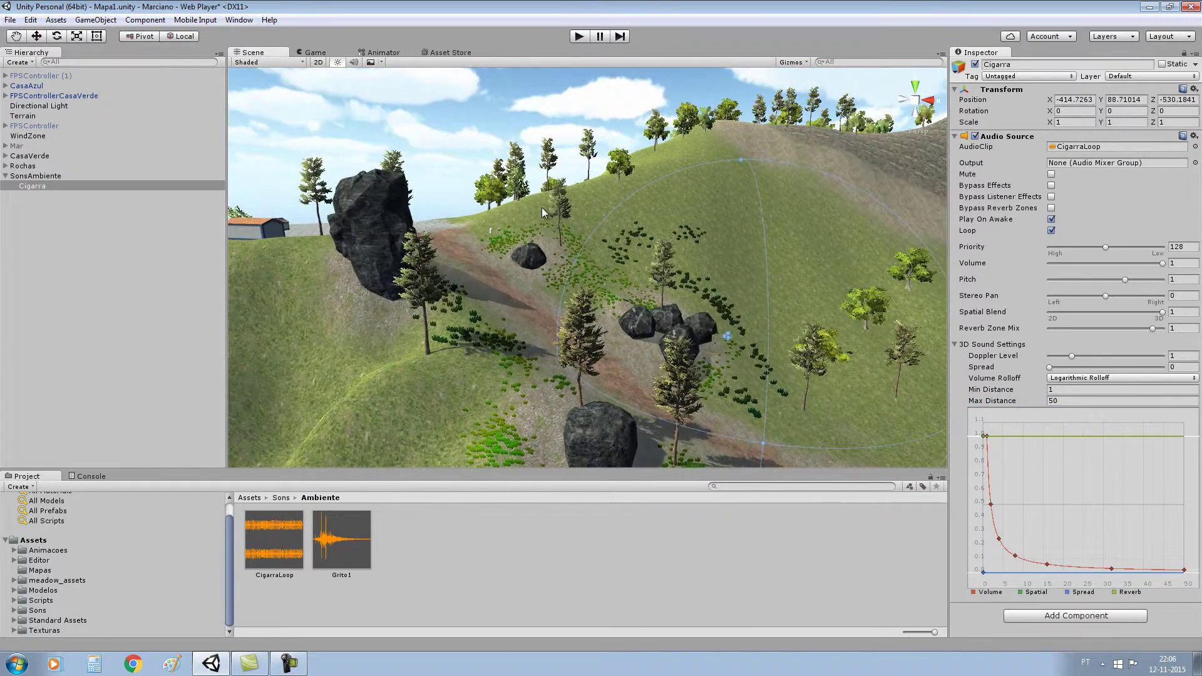
pyautogui.scroll(2, 543, 208)
pyautogui.scroll(2, 542, 208)
pyautogui.scroll(2, 548, 208)
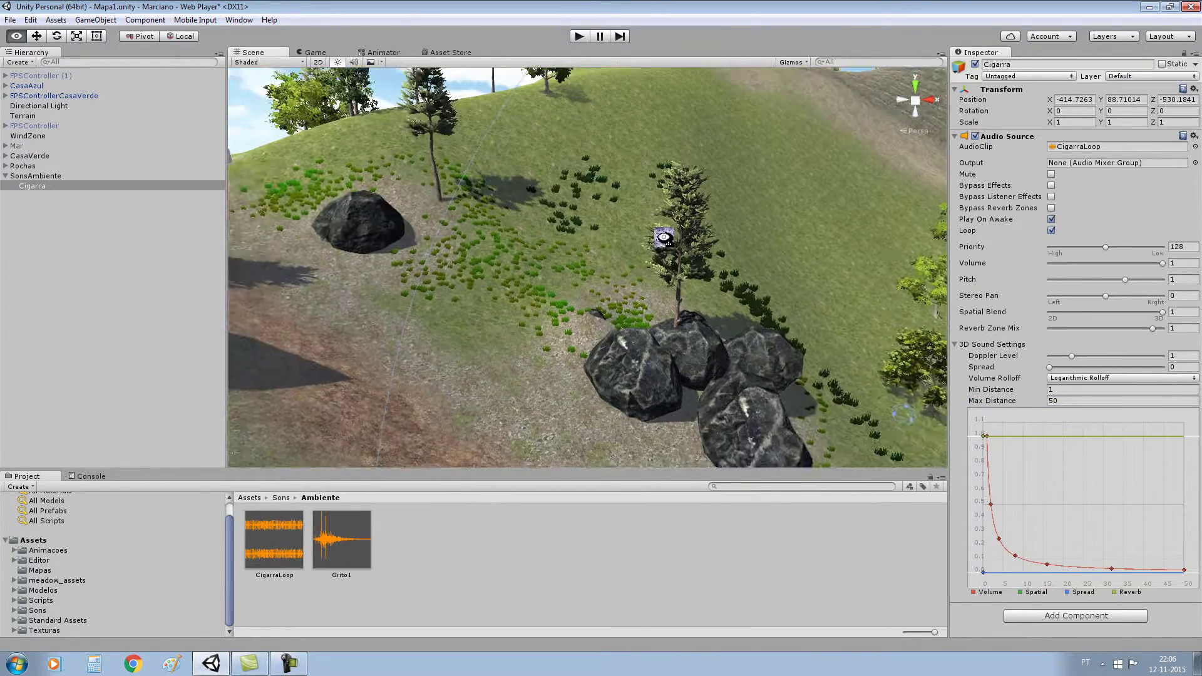
pyautogui.keyDown('alt'); pyautogui.moveTo(549, 208); pyautogui.dragTo(673, 240); pyautogui.keyUp('alt')
pyautogui.scroll(-2, 672, 239)
pyautogui.scroll(-2, 671, 239)
pyautogui.scroll(-1, 670, 240)
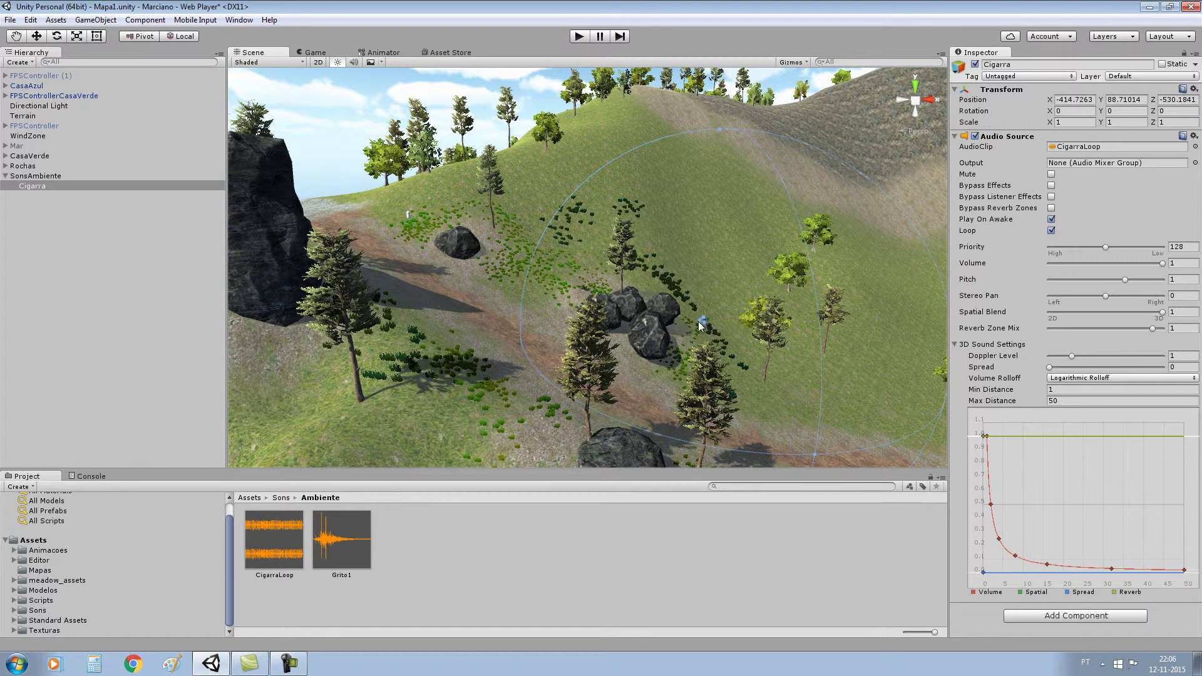
pyautogui.scroll(1, 705, 327)
pyautogui.scroll(1, 727, 335)
pyautogui.scroll(1, 752, 344)
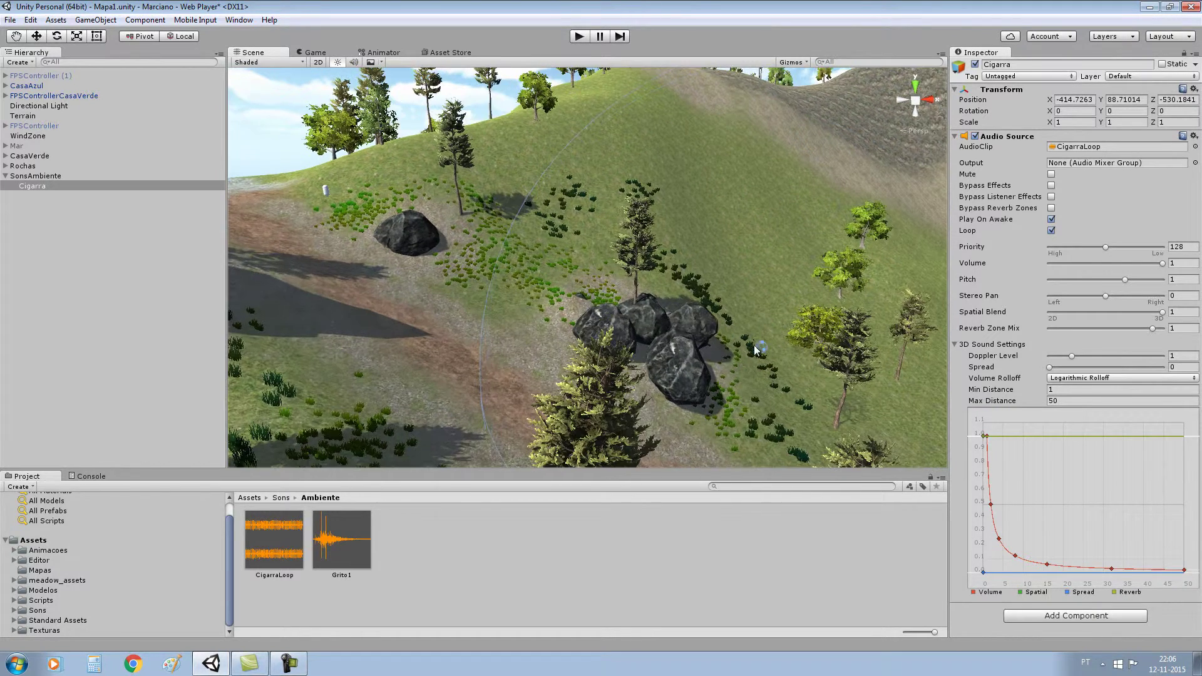
pyautogui.scroll(1, 759, 349)
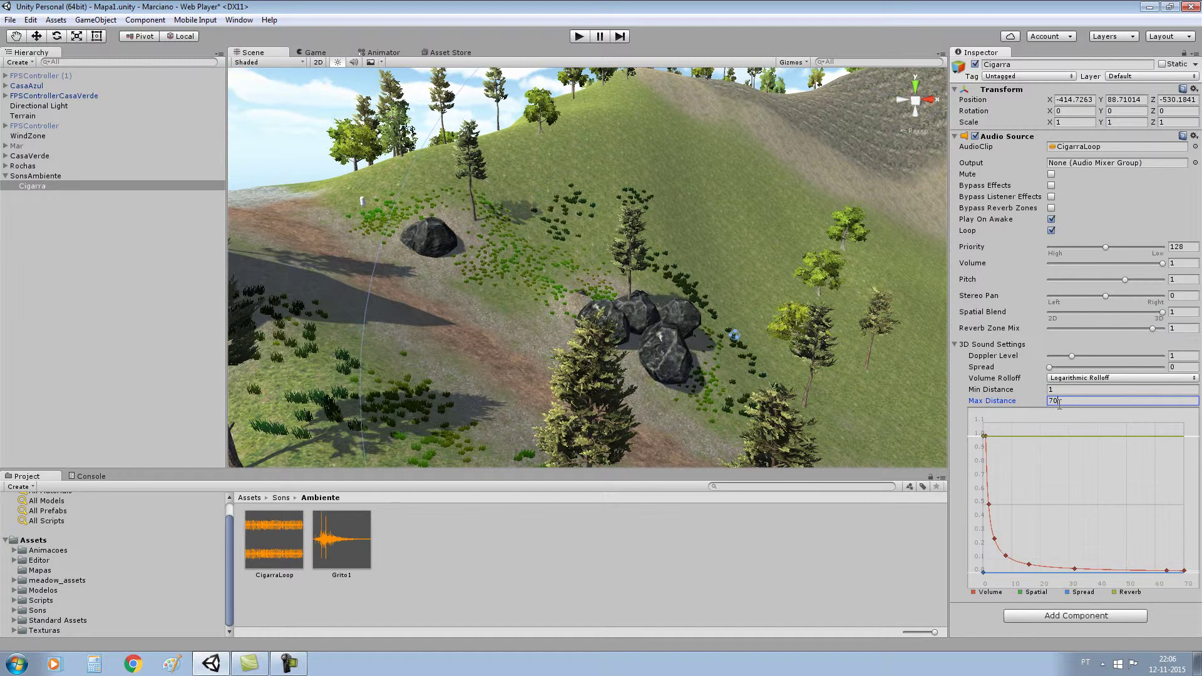
# - Select Terrain, save the scene, and play it, walking the character up the dirt path
pyautogui.click(23, 116)
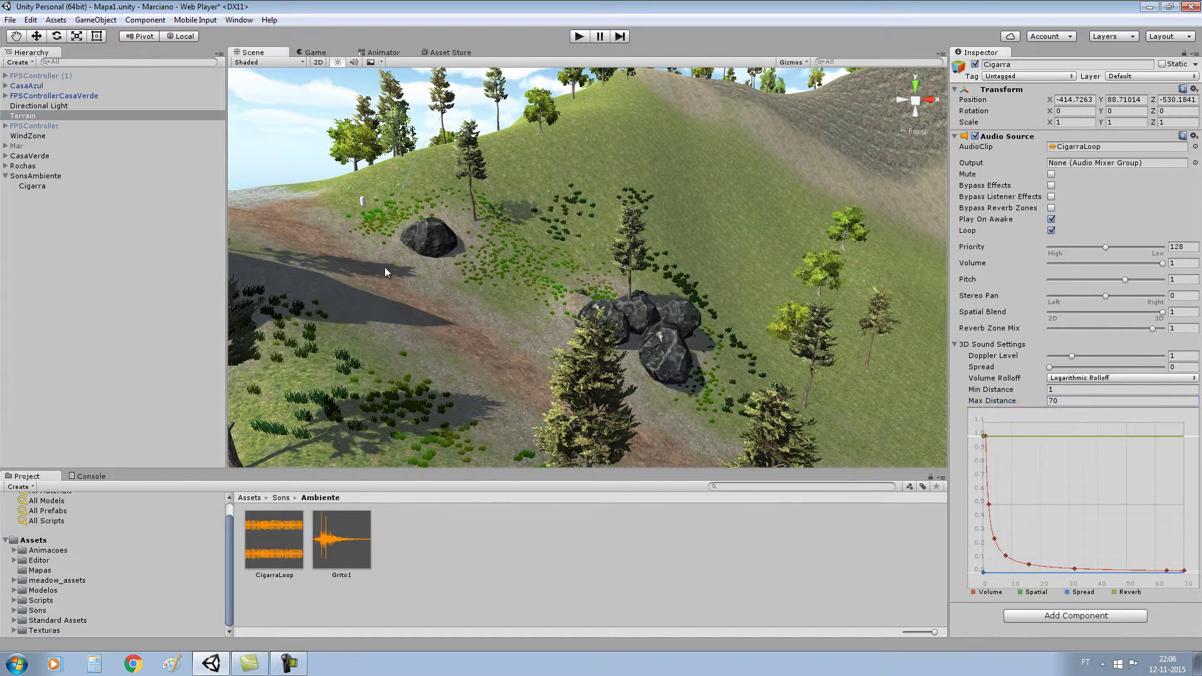
pyautogui.click(9, 22)
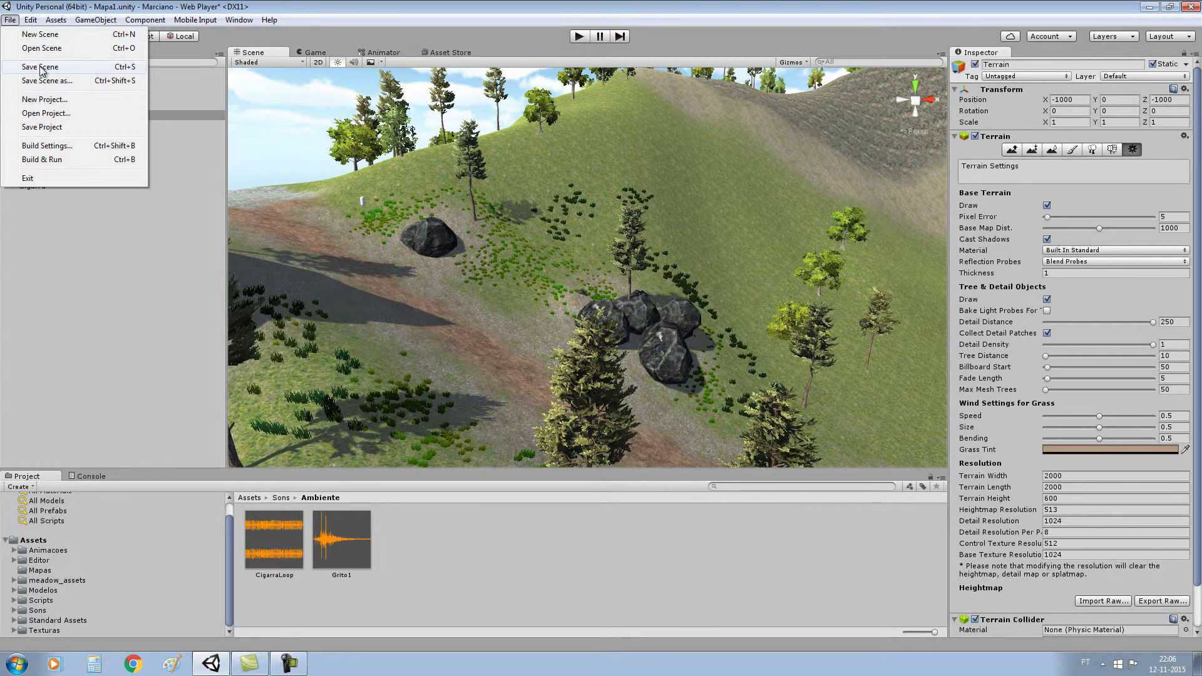
pyautogui.click(41, 69)
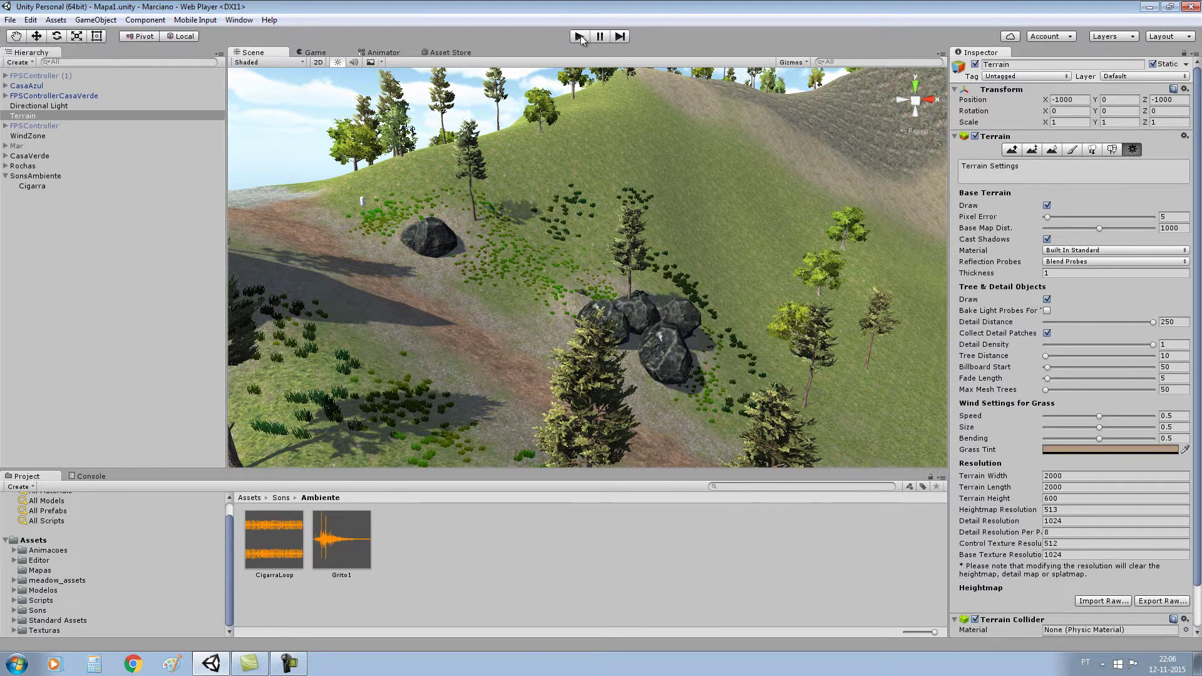
pyautogui.click(580, 36)
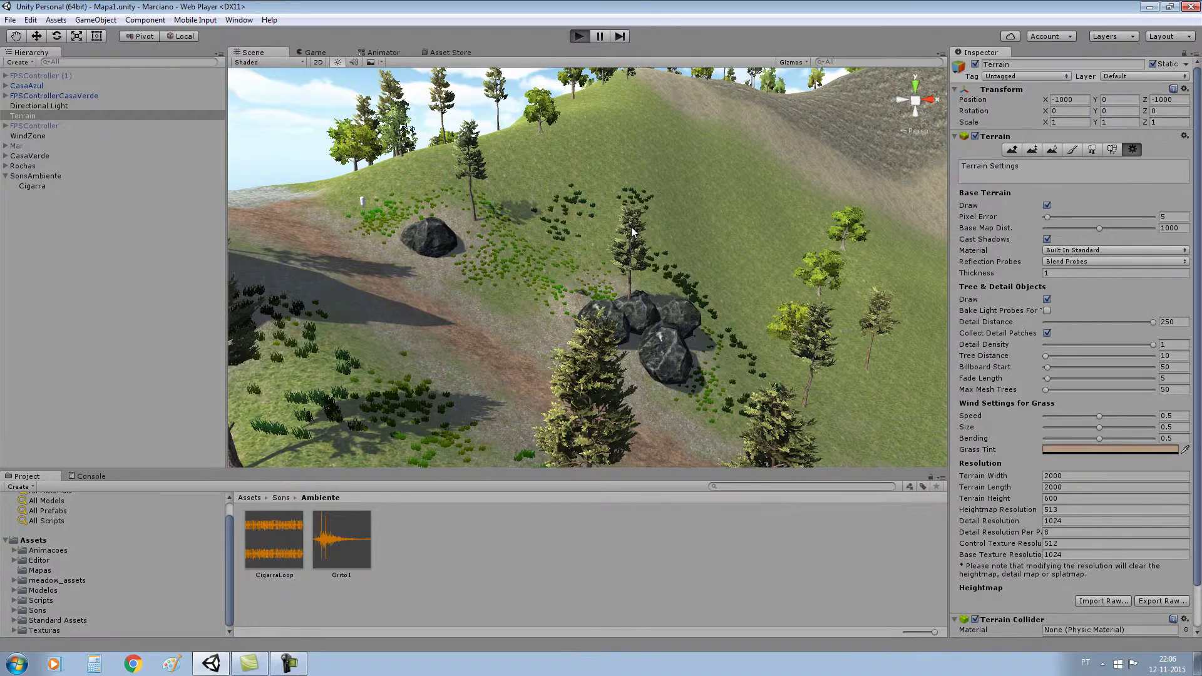
pyautogui.press('w')
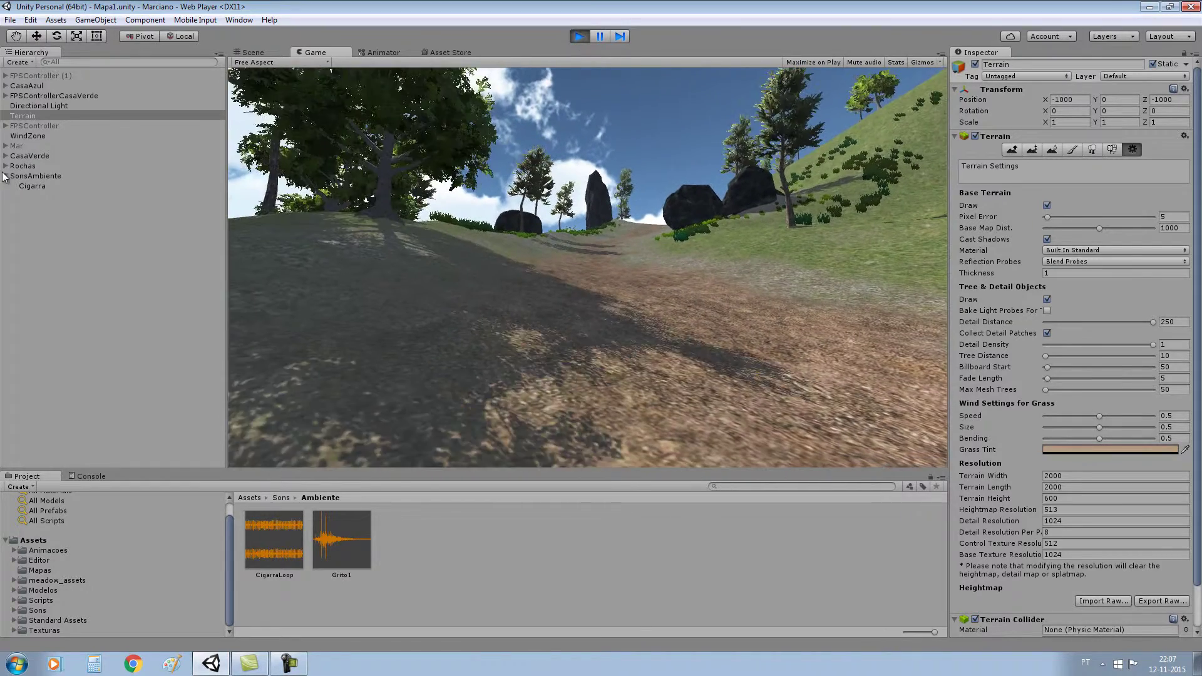
# - Select Cigarra, walk toward the rocks, and switch its Volume Rolloff to Linear Rolloff
pyautogui.click(31, 187)
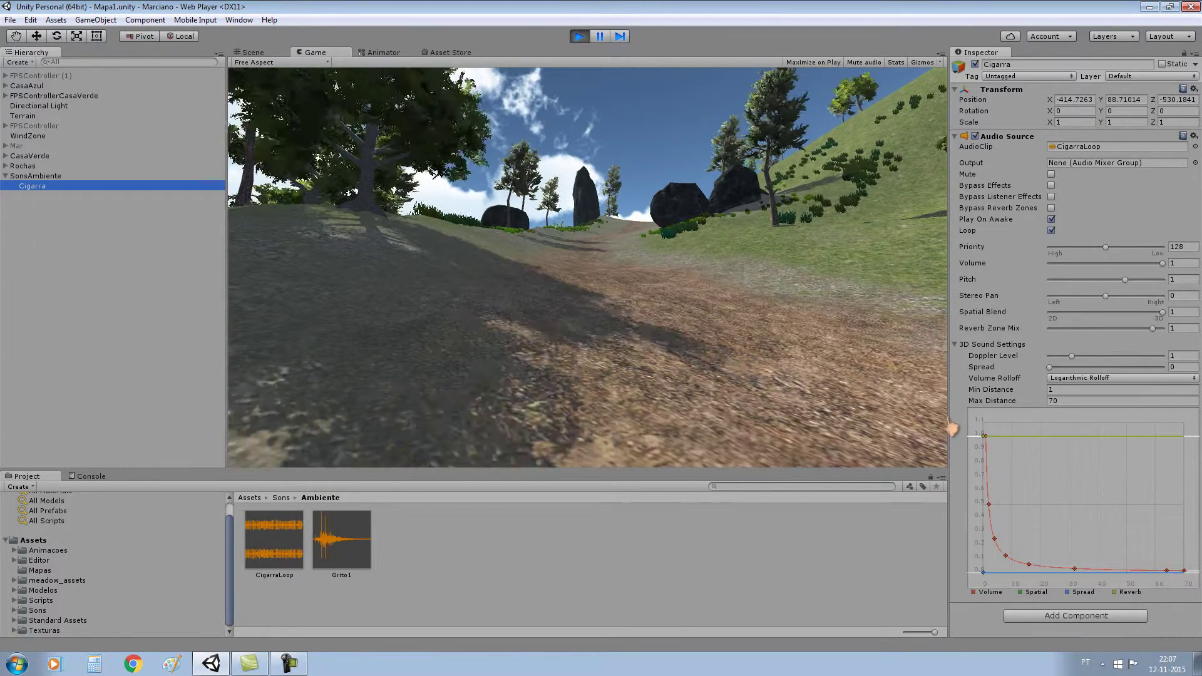
pyautogui.click(797, 299)
pyautogui.press('w')
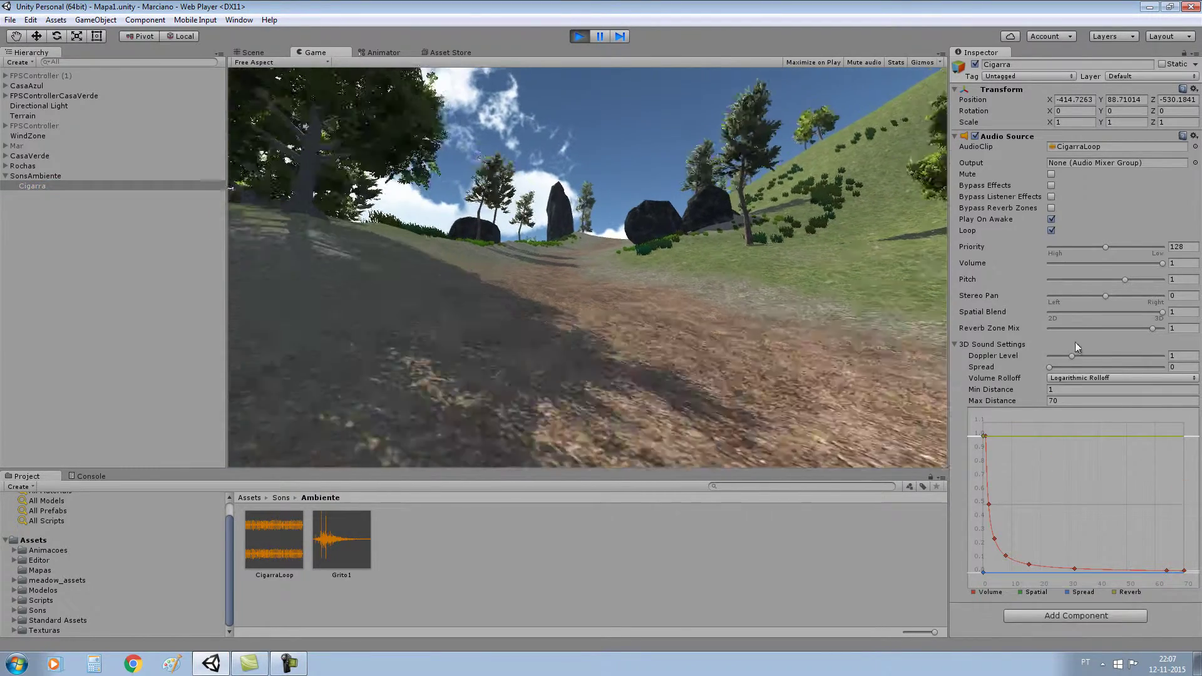
pyautogui.press('w')
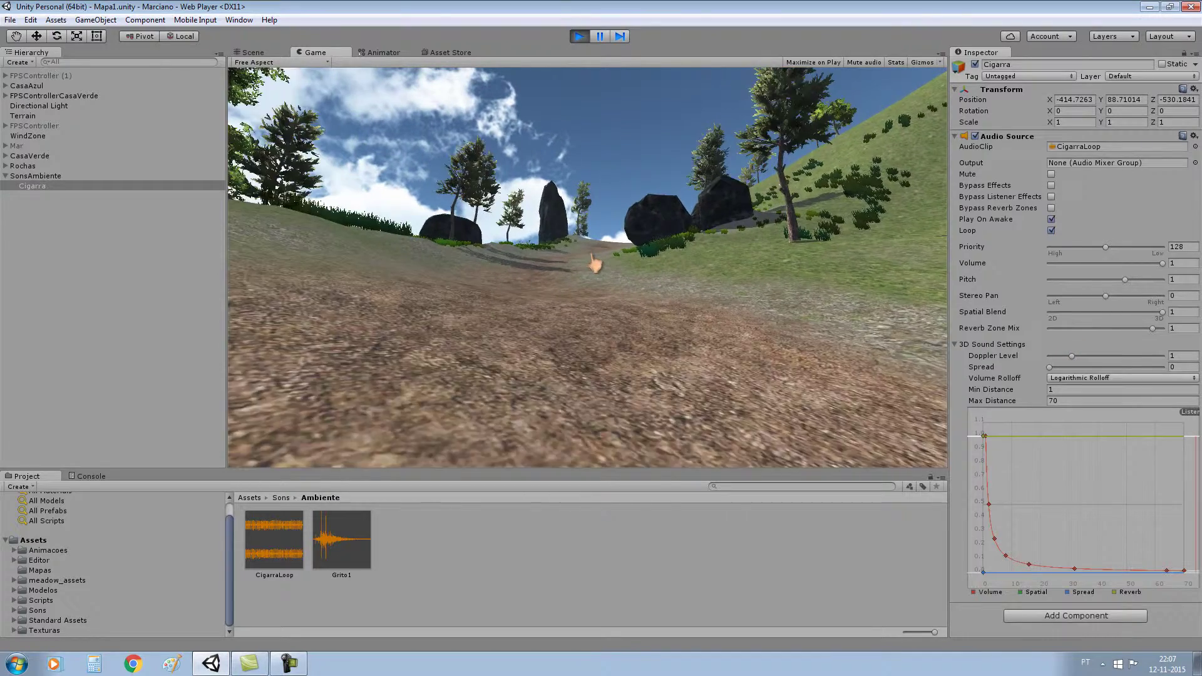
pyautogui.press('w')
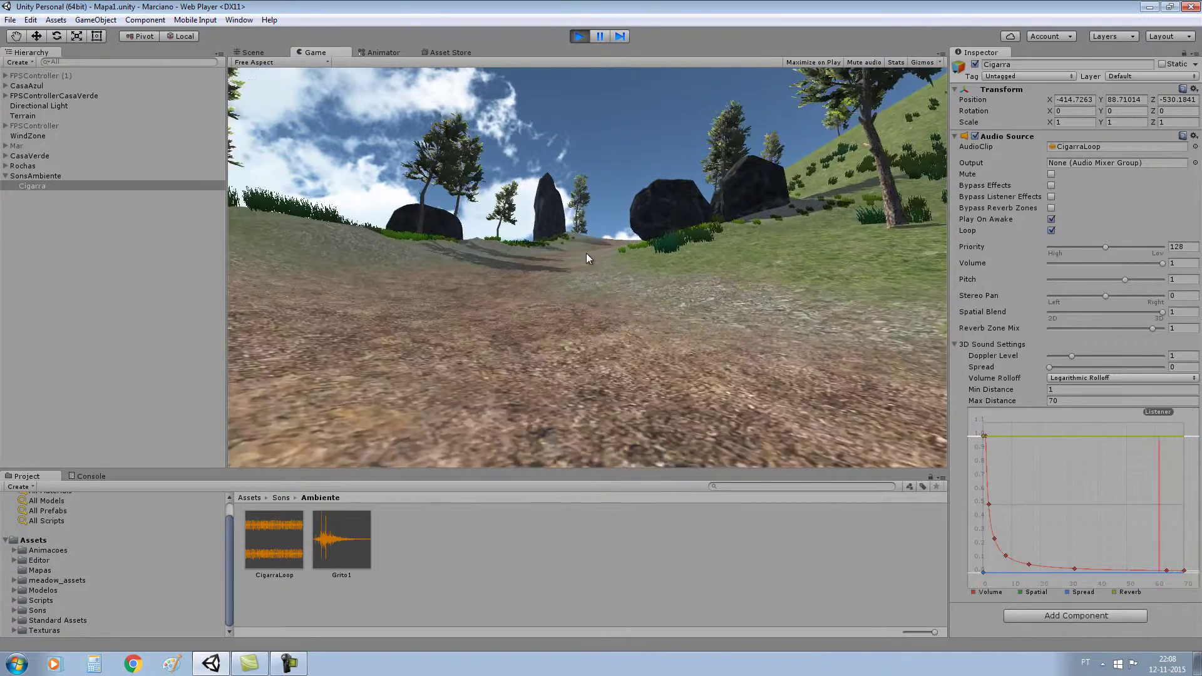
pyautogui.press('w')
pyautogui.press('w')
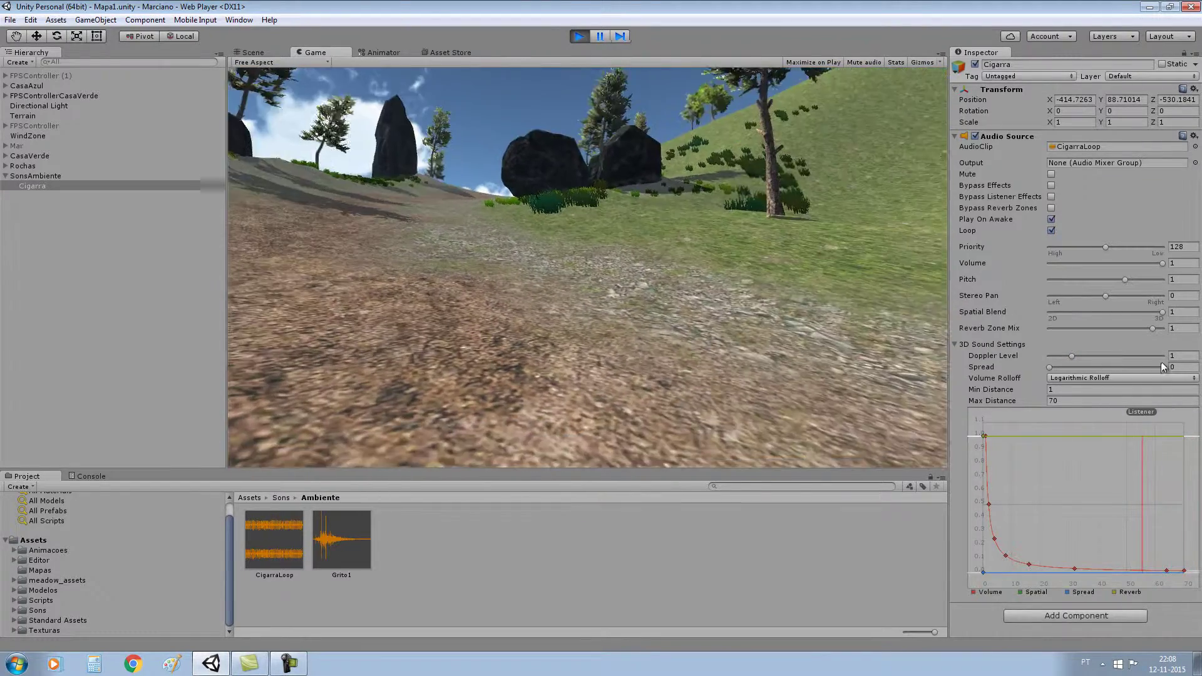
pyautogui.click(1194, 379)
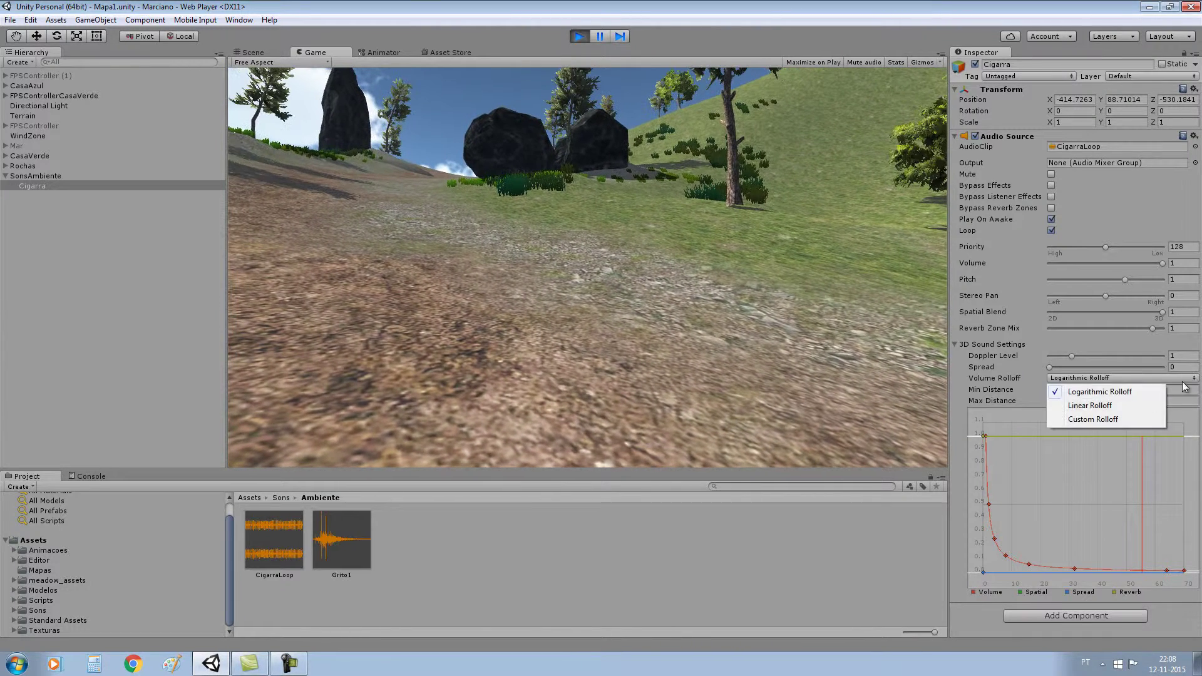
pyautogui.click(1137, 408)
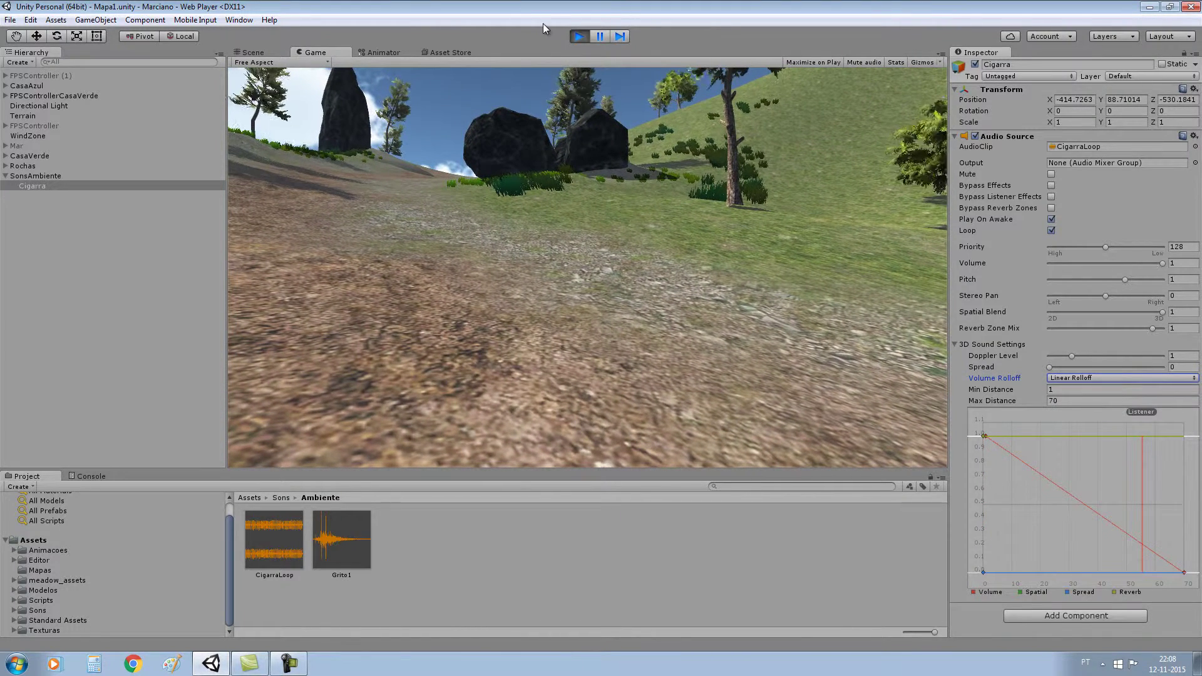
# - Stop the game and set Cigarra's Volume Rolloff to Linear Rolloff again
pyautogui.click(577, 37)
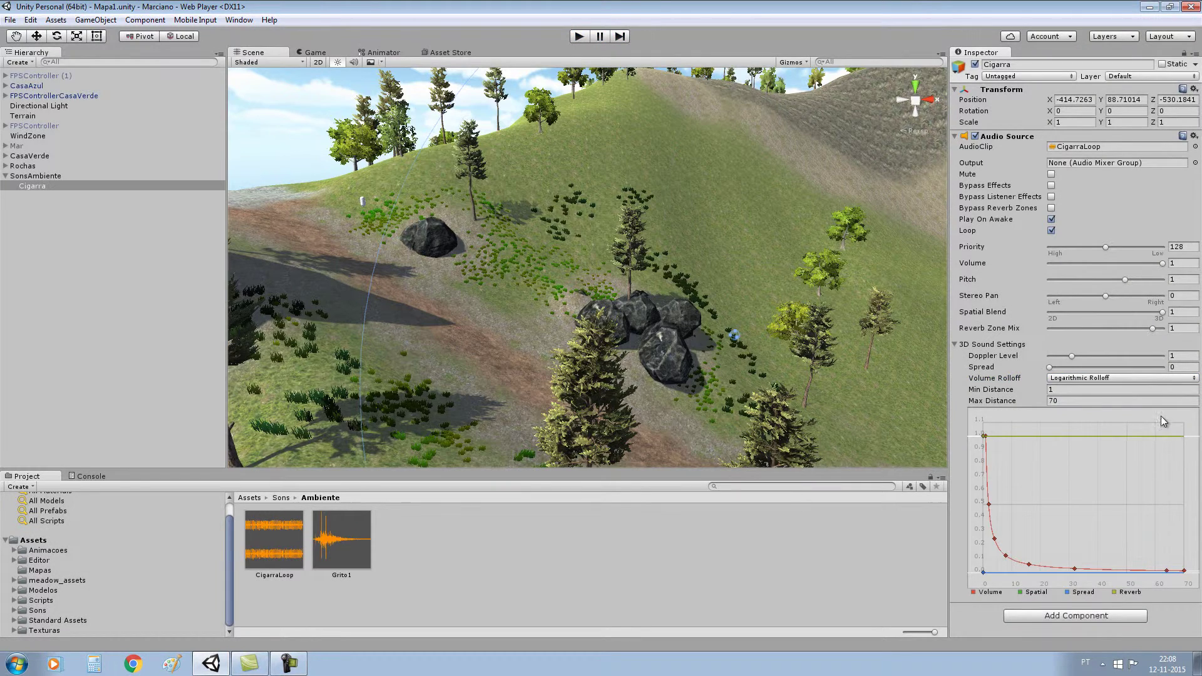
pyautogui.click(1195, 379)
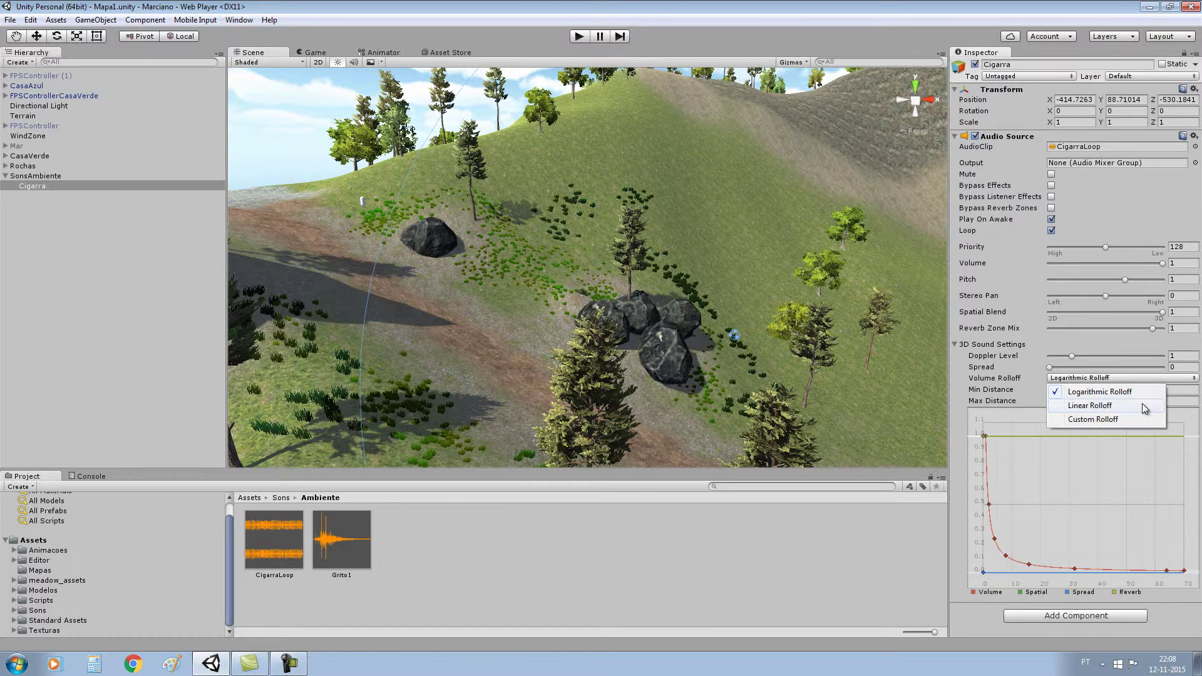
pyautogui.click(1142, 403)
pyautogui.click(869, 559)
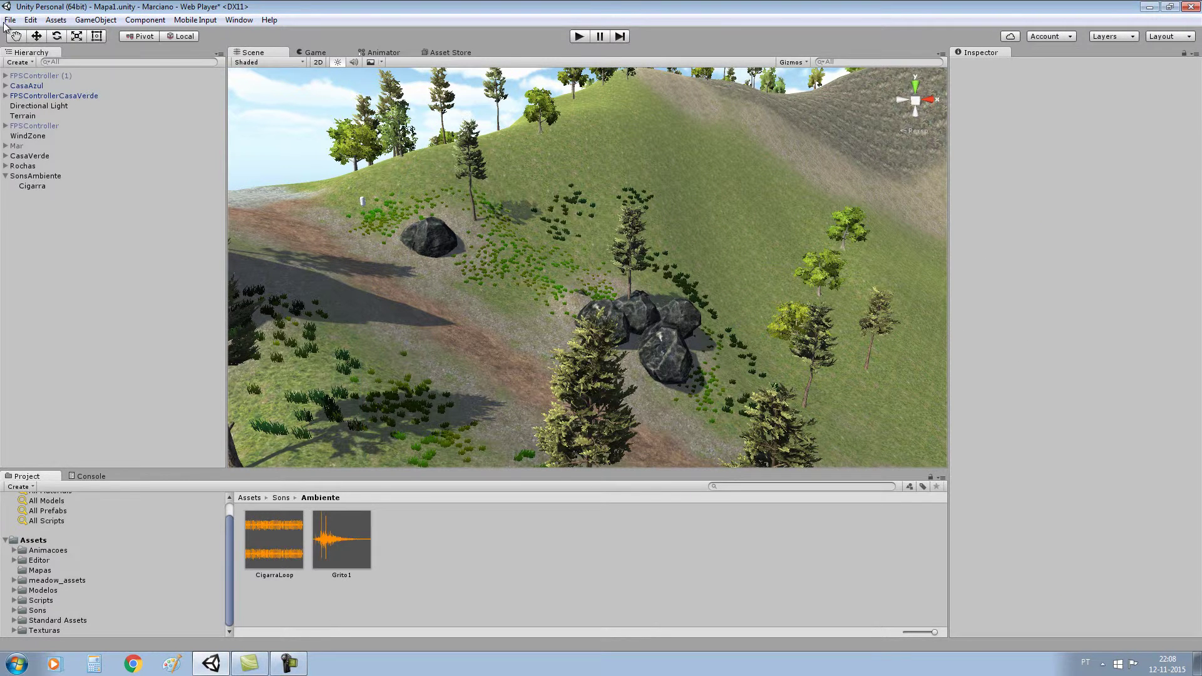
# - Save the Mapa1 scene and start Play mode again
pyautogui.click(9, 20)
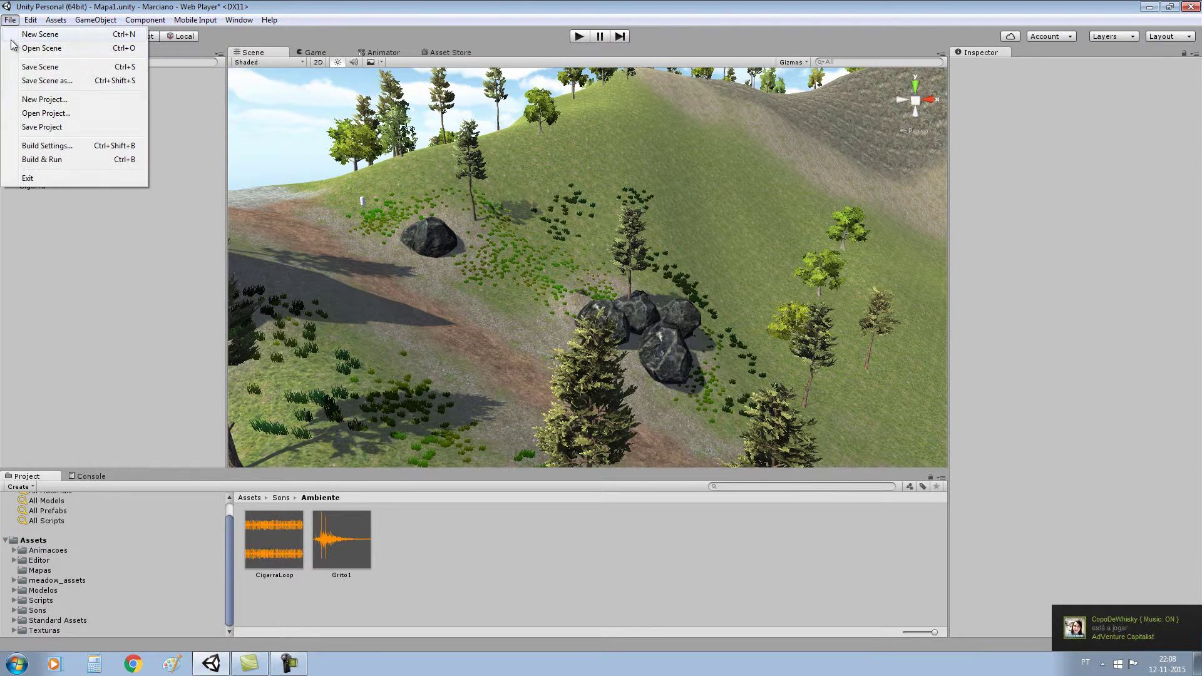
pyautogui.click(36, 67)
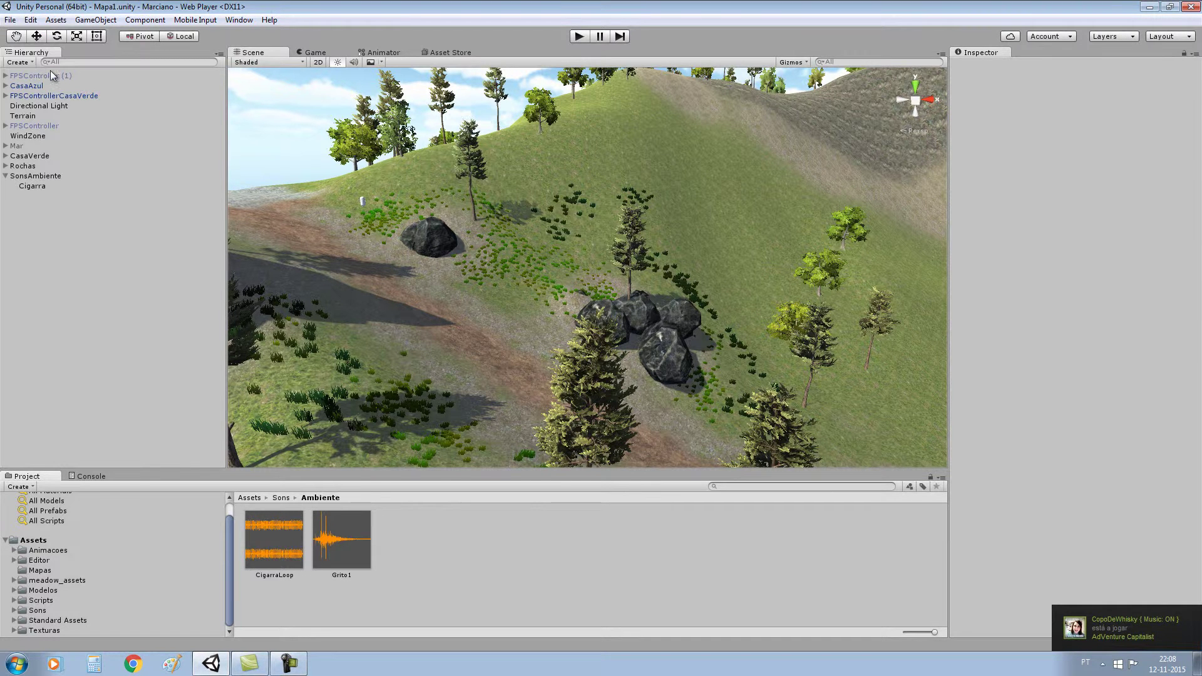
pyautogui.click(578, 36)
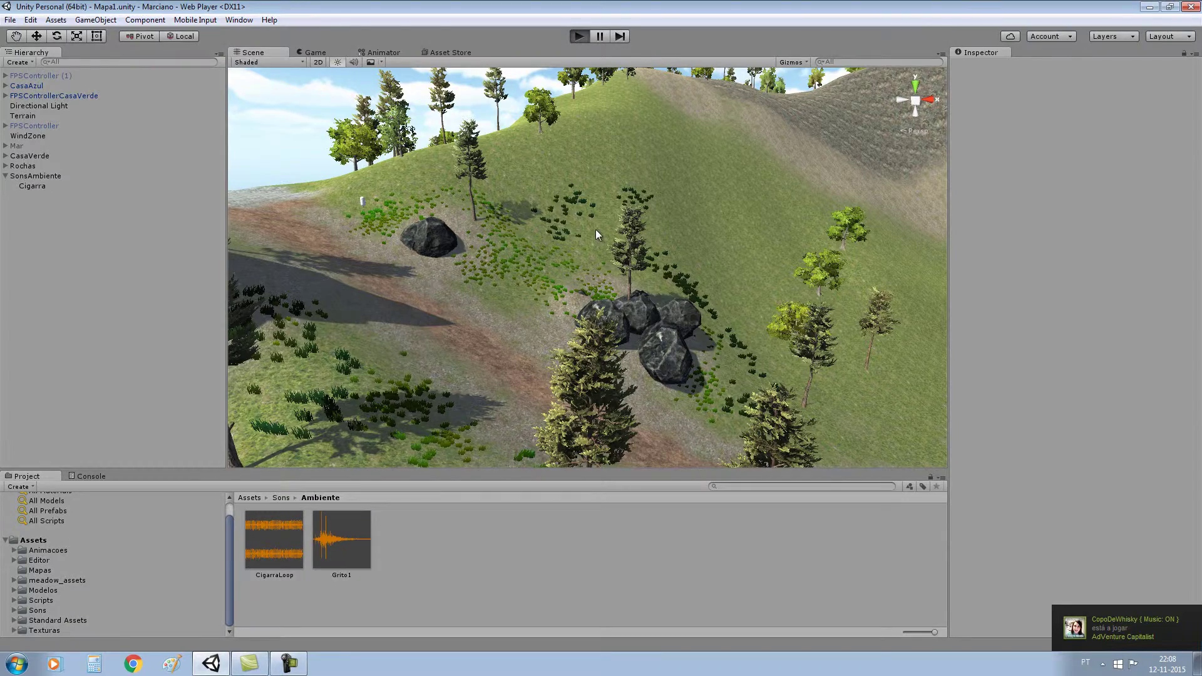
# - Walk the first-person player up the dirt path to the dark rocks and tall grass
pyautogui.press('w')
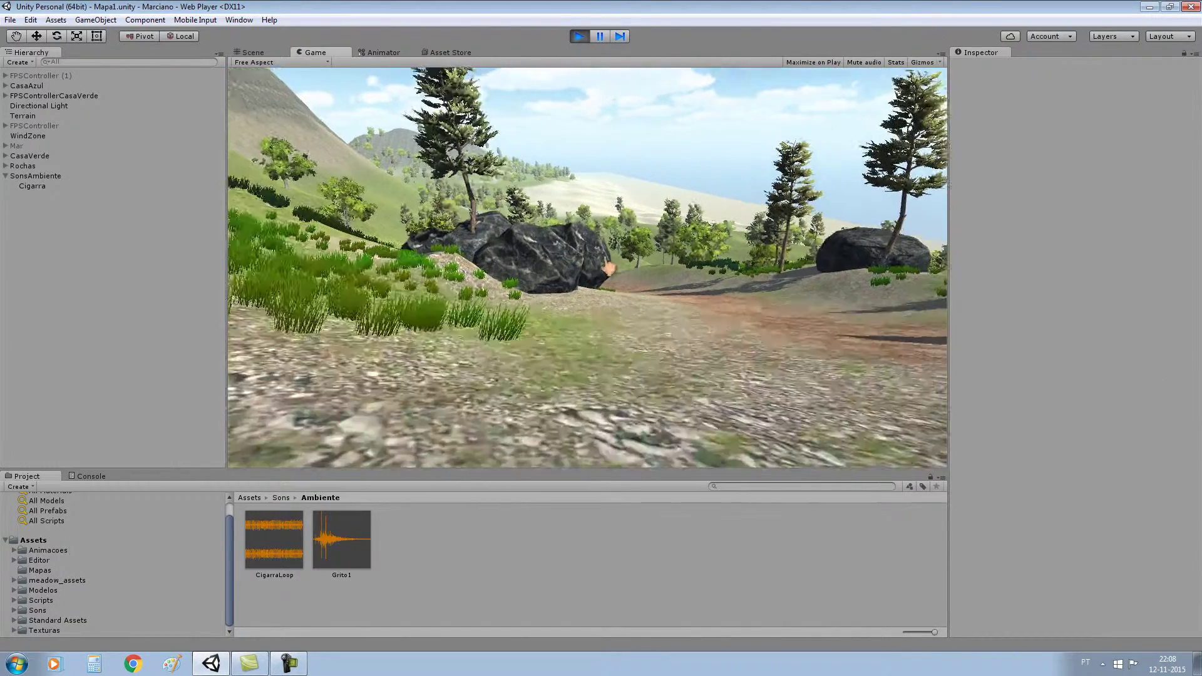
pyautogui.press('w')
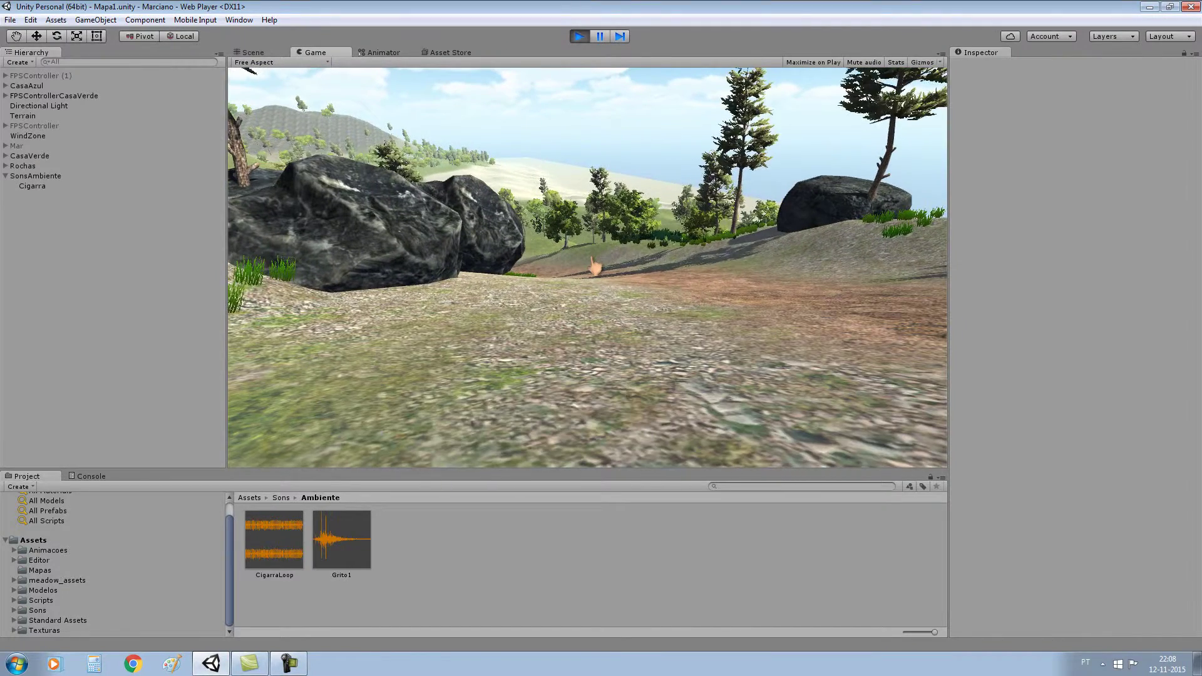
pyautogui.press('w')
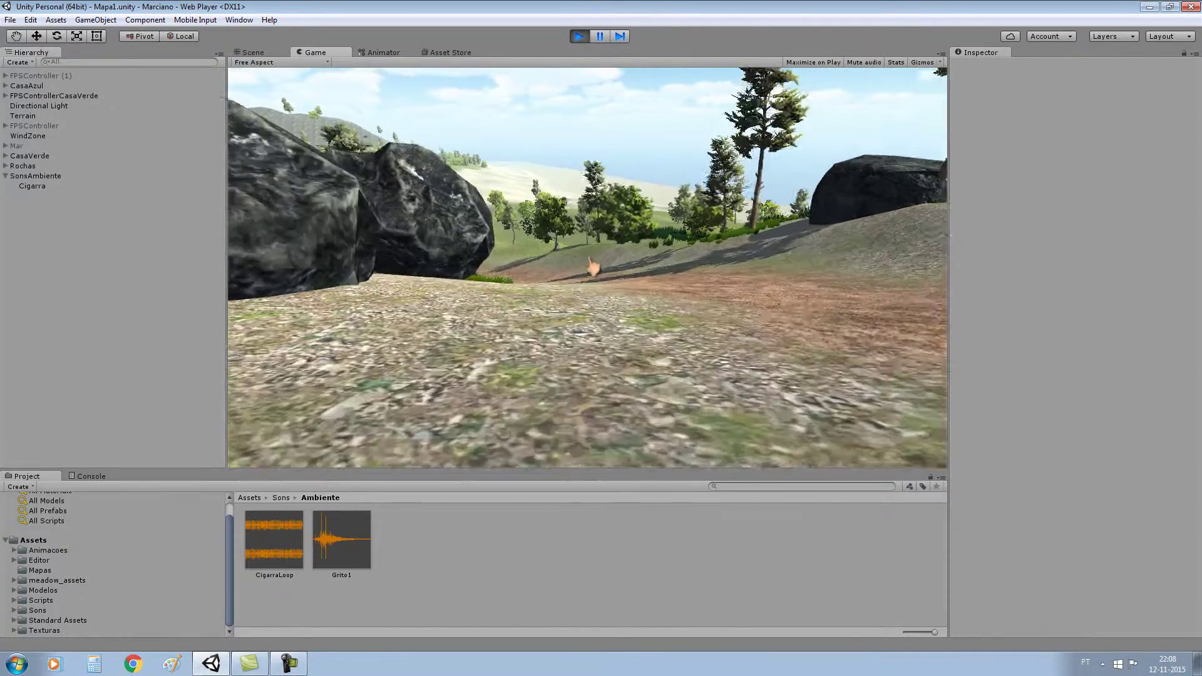
pyautogui.press('w')
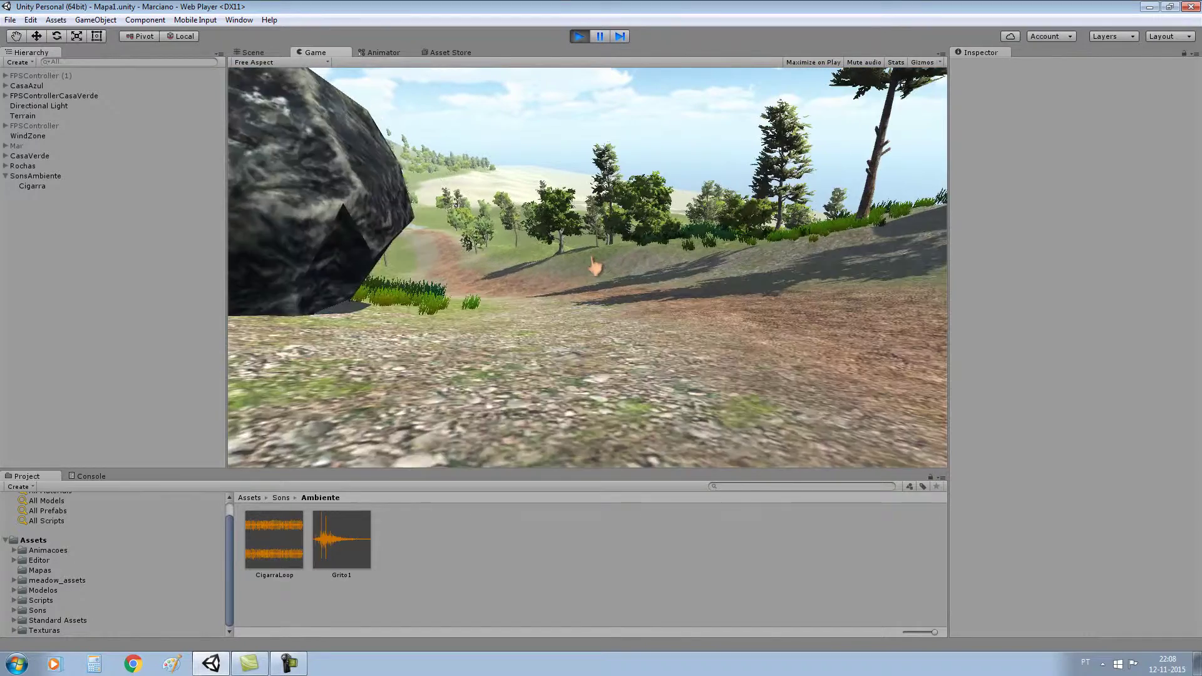
pyautogui.press('w')
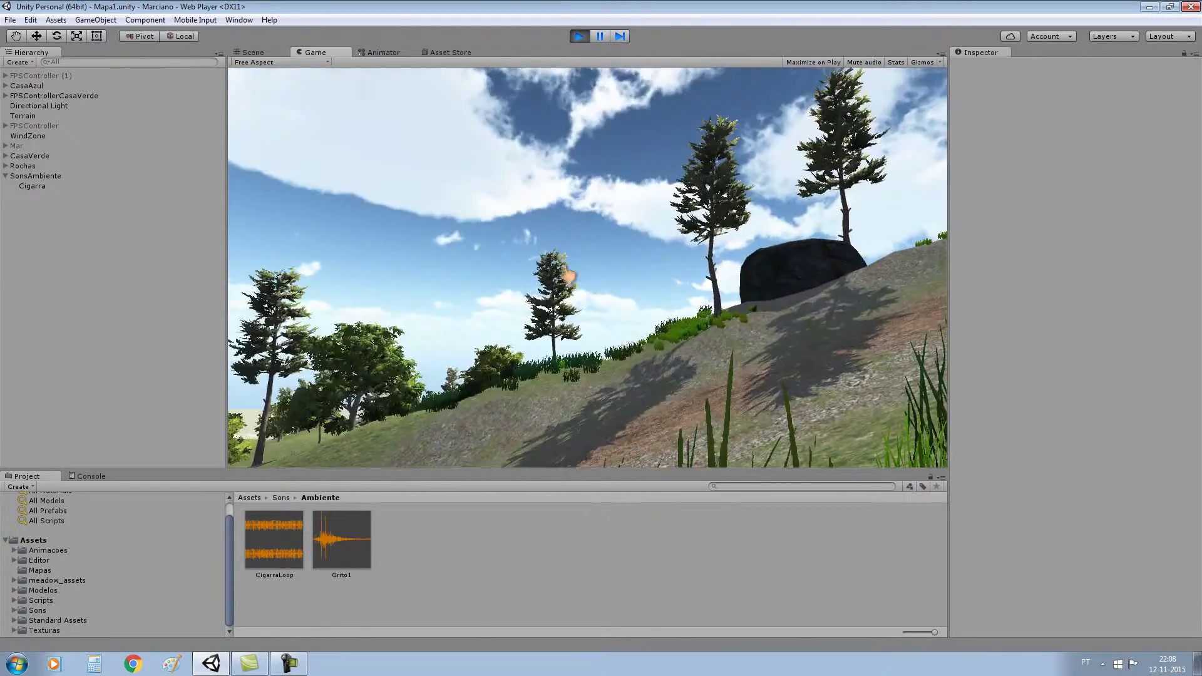
# - Walk the player along the dirt path toward the rocks, then back away slightly
pyautogui.press('w')
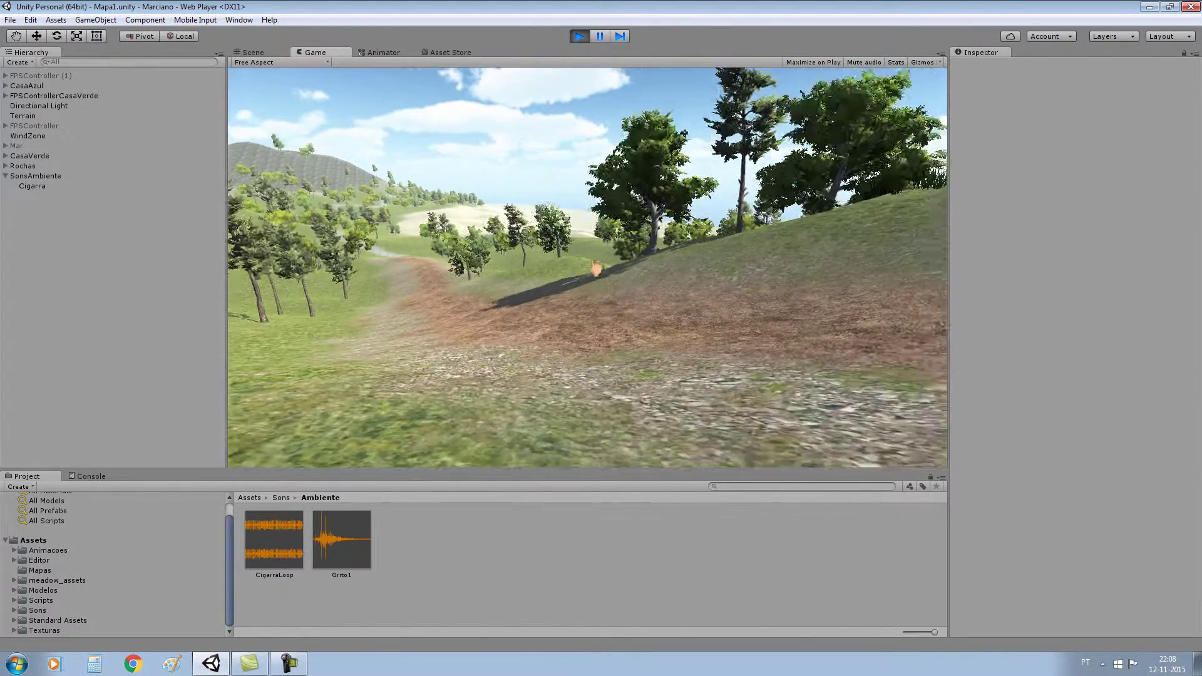
pyautogui.press('w')
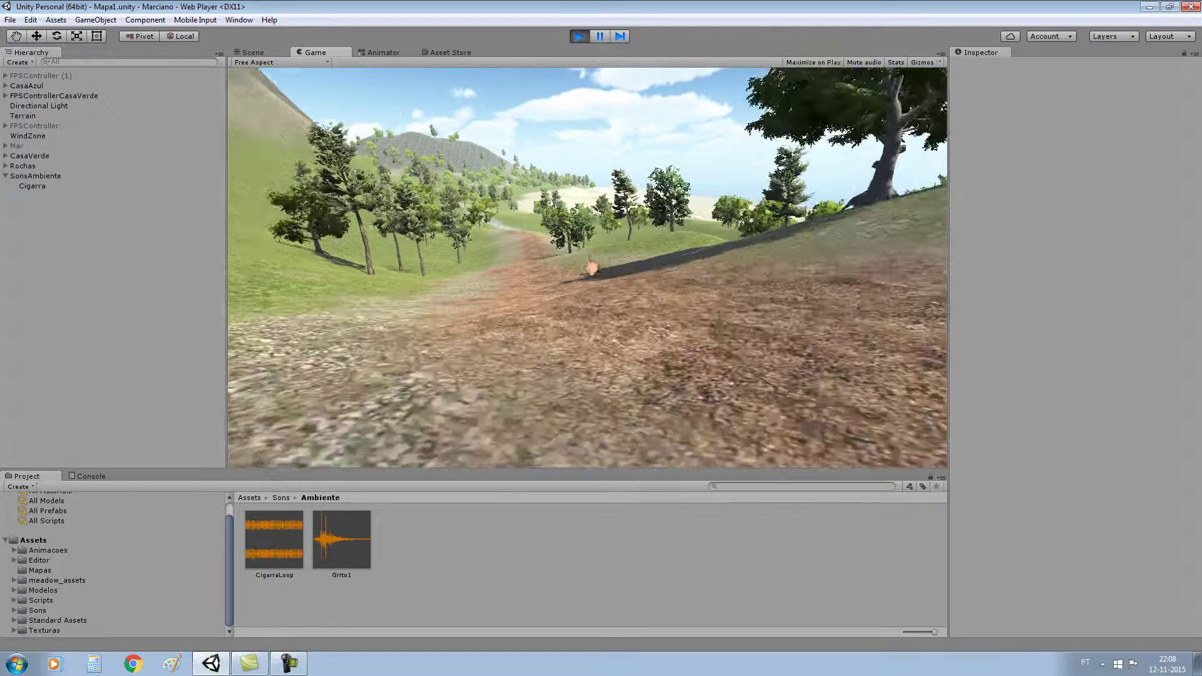
pyautogui.press('w')
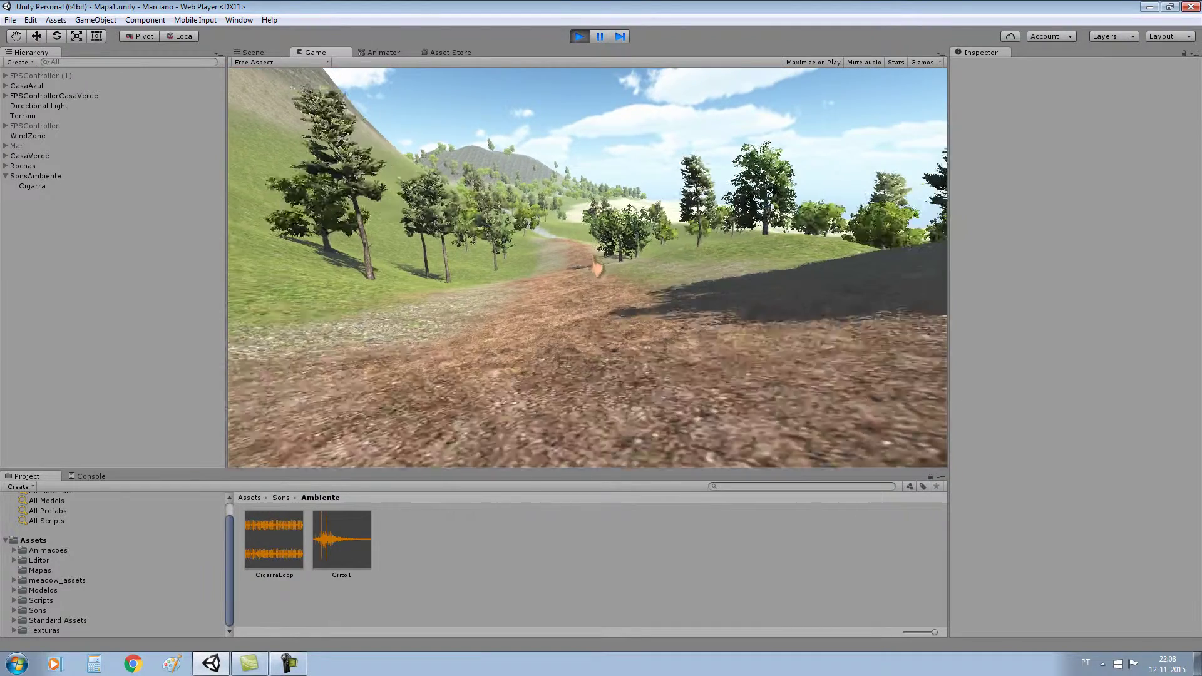
pyautogui.press('w')
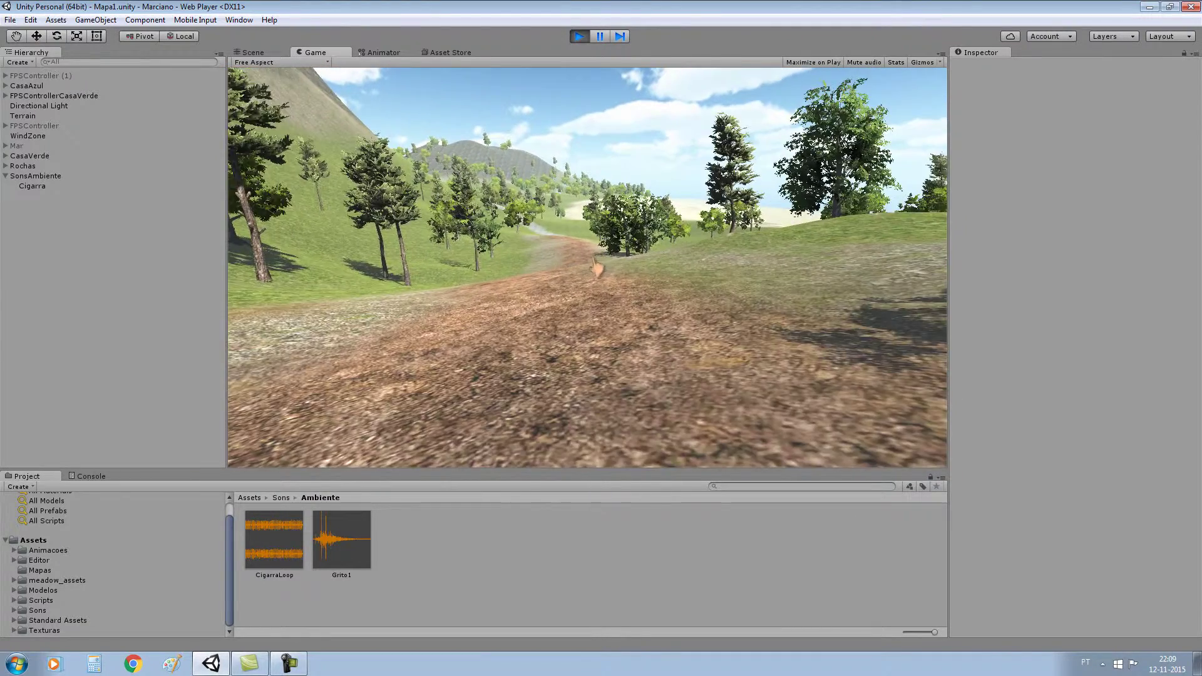
pyautogui.press('w')
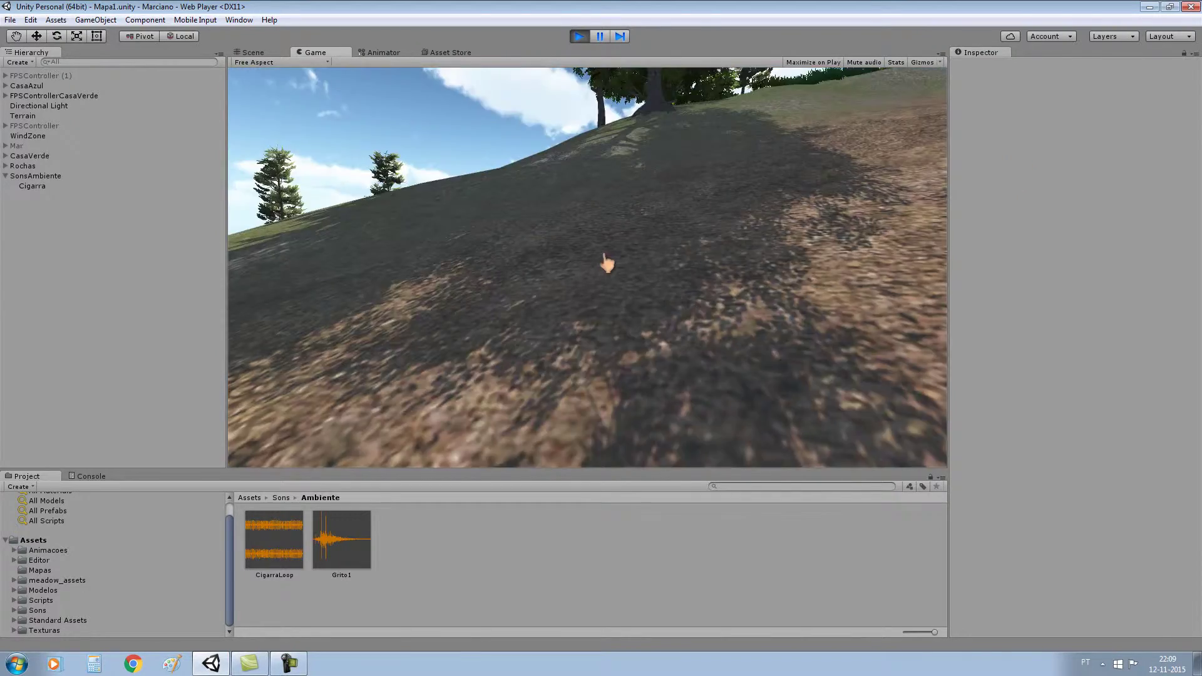
pyautogui.press('w')
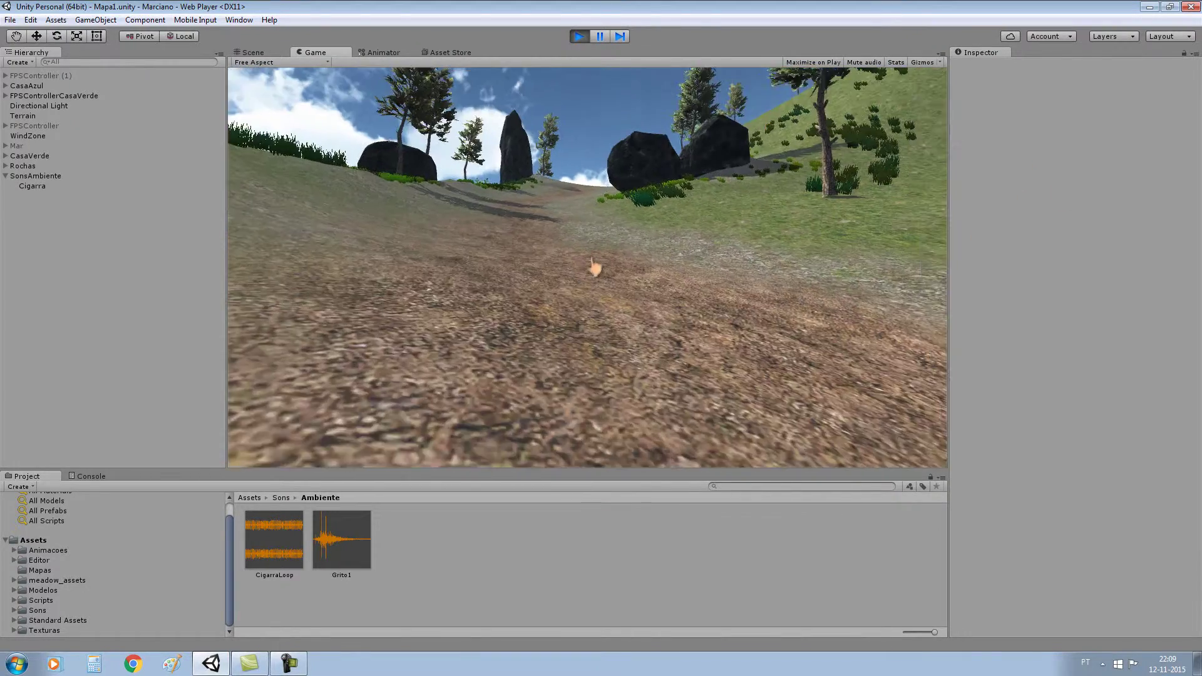
pyautogui.press('w')
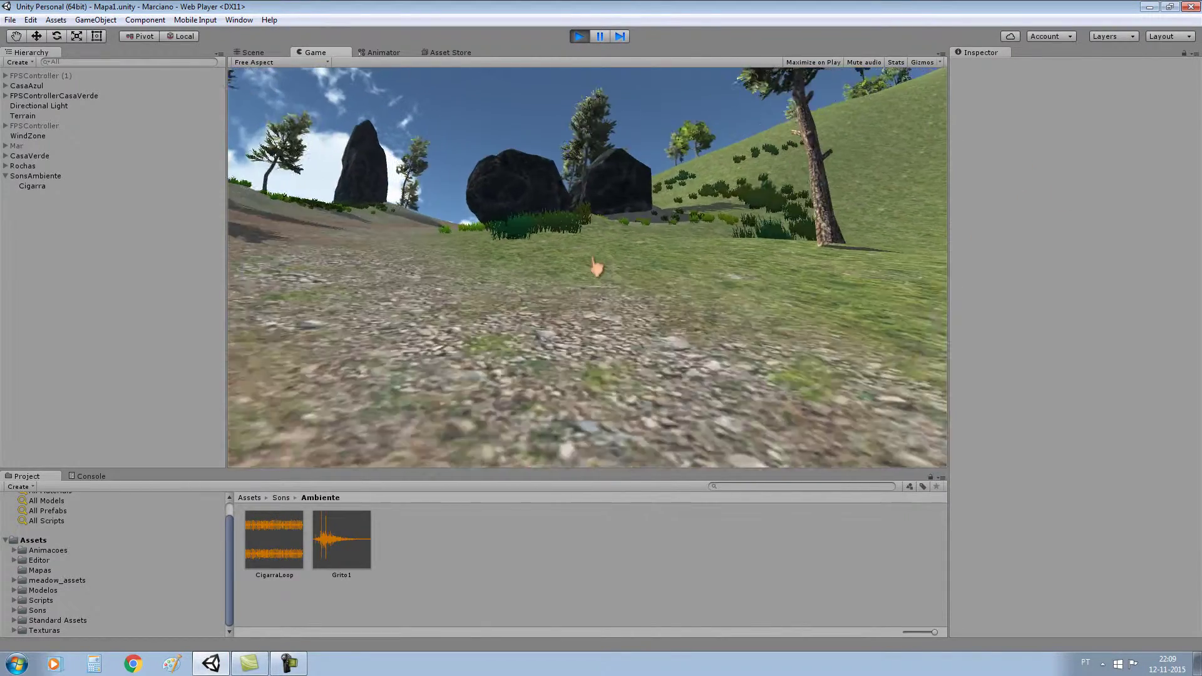
pyautogui.press('w')
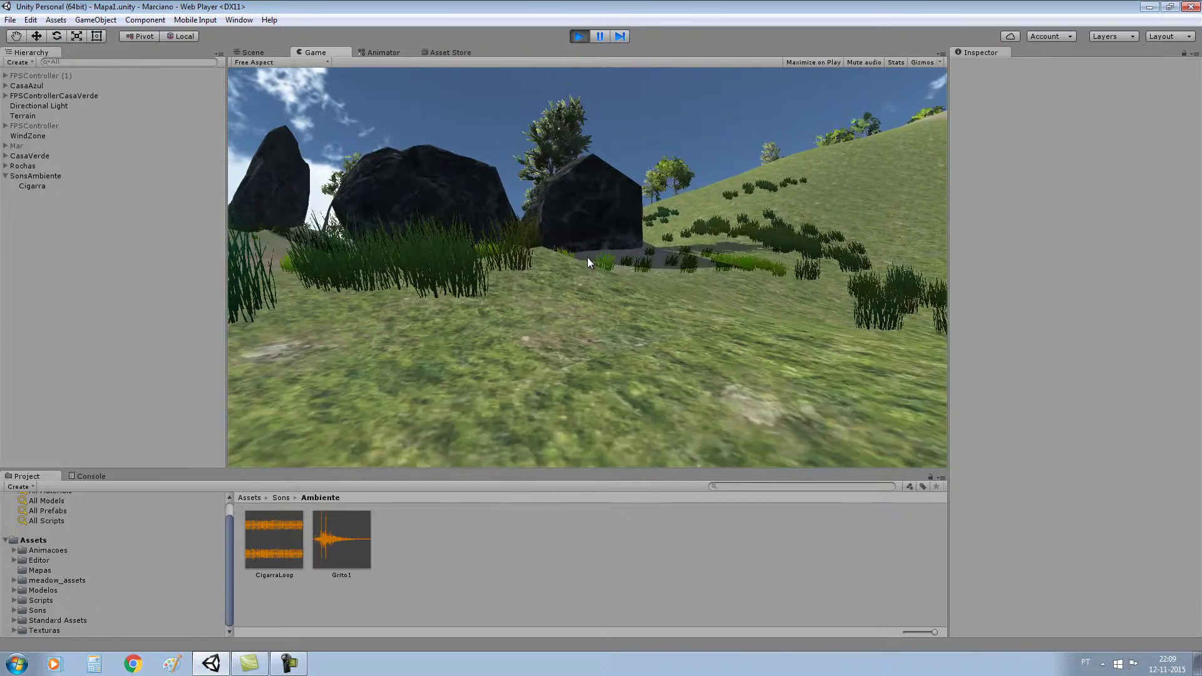
pyautogui.press('s')
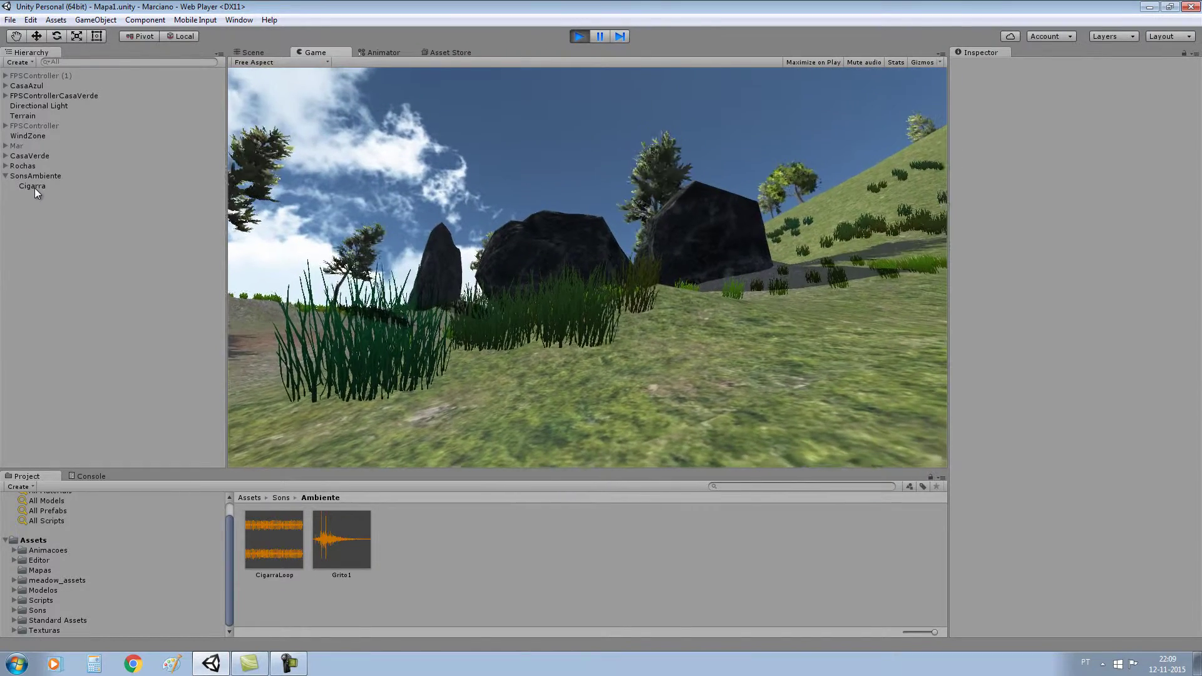
# - Select Cigarra and walk right up to the rocks, within its 70-unit linear falloff
pyautogui.click(35, 188)
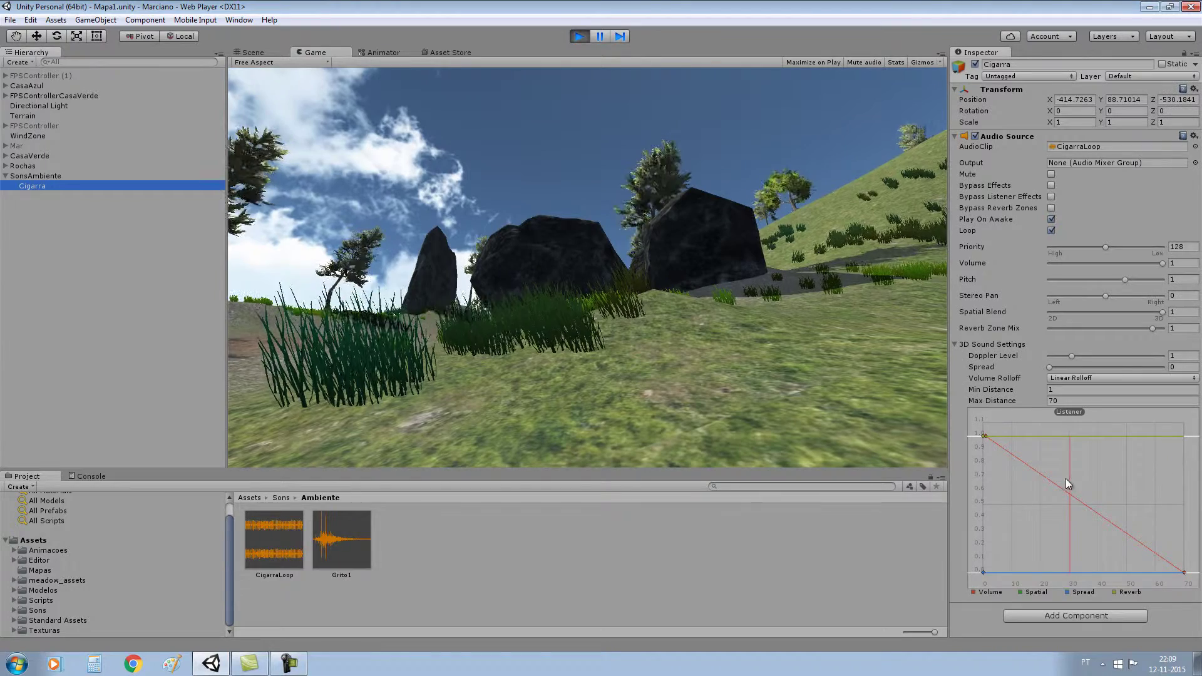
pyautogui.click(742, 362)
pyautogui.press('w')
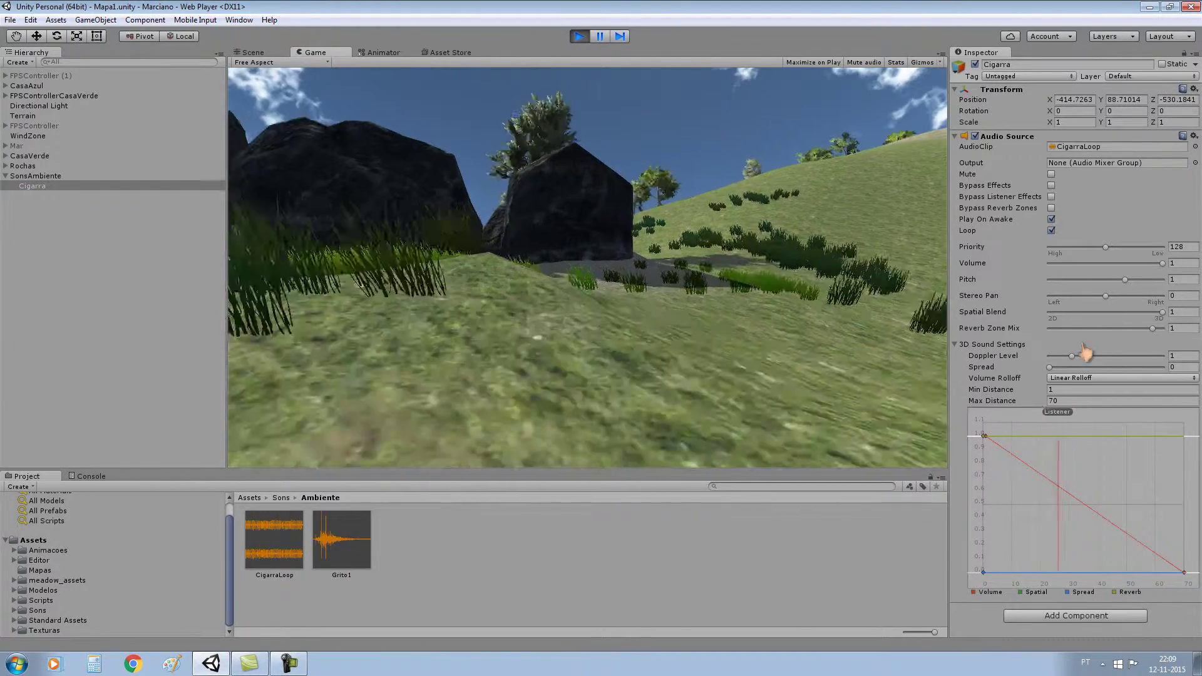
pyautogui.press('w')
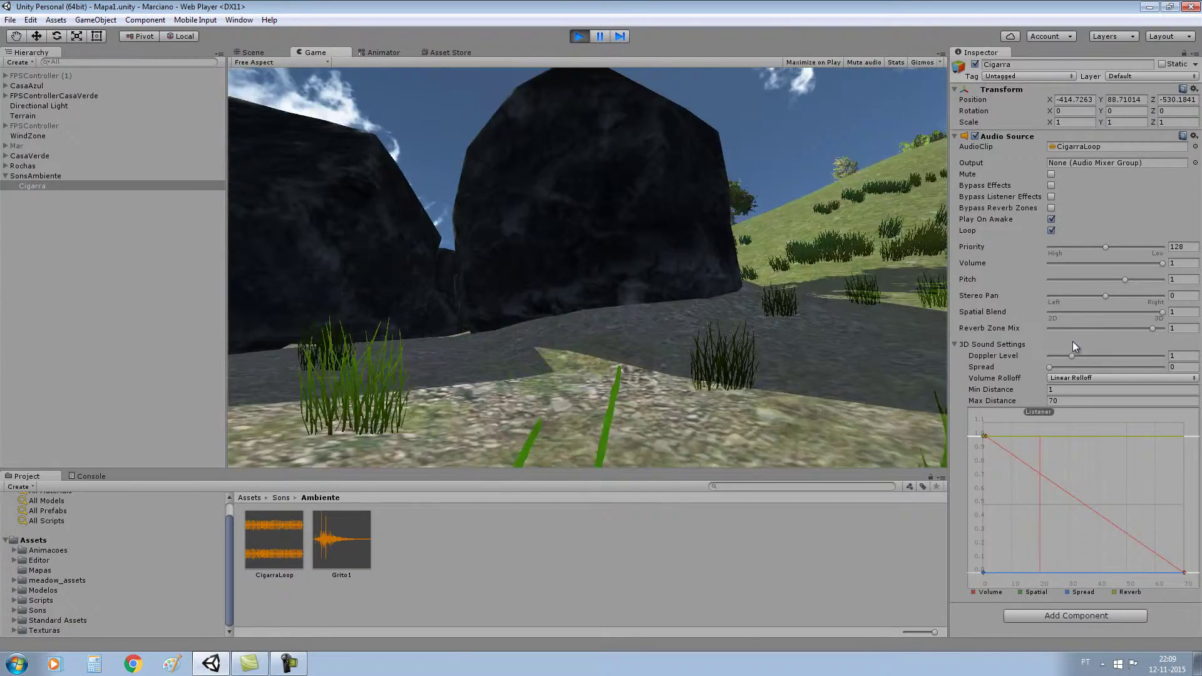
pyautogui.press('w')
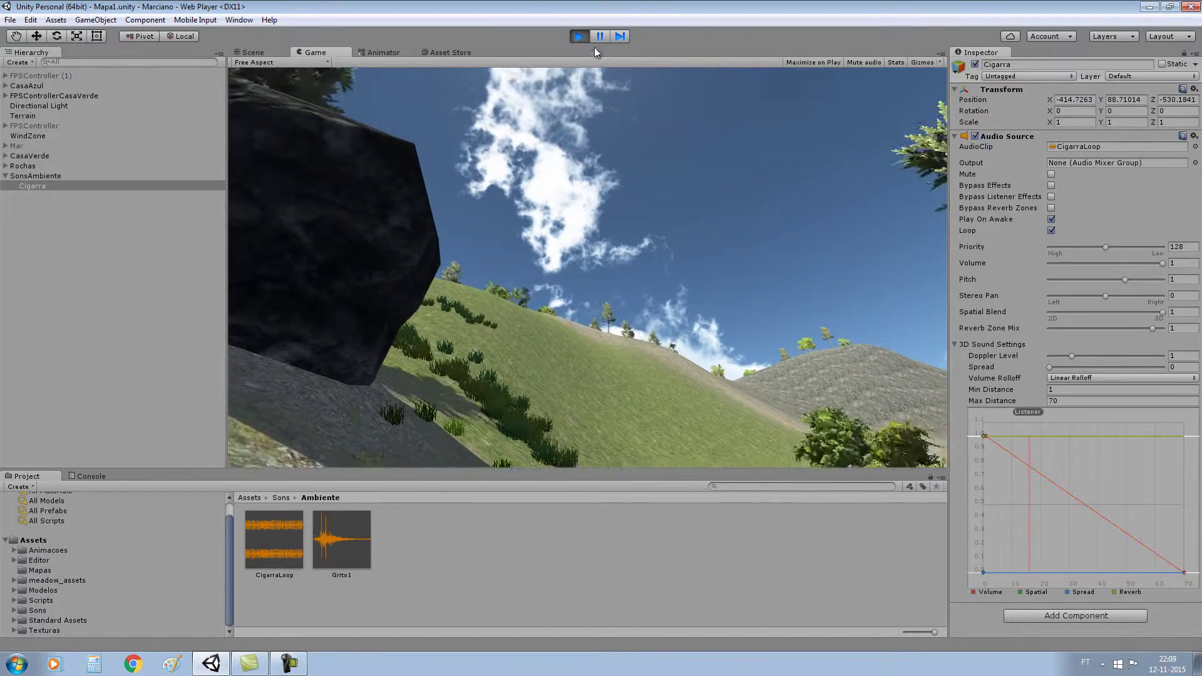
# - Stop Play mode and orbit the Scene view around the rocks
pyautogui.click(580, 36)
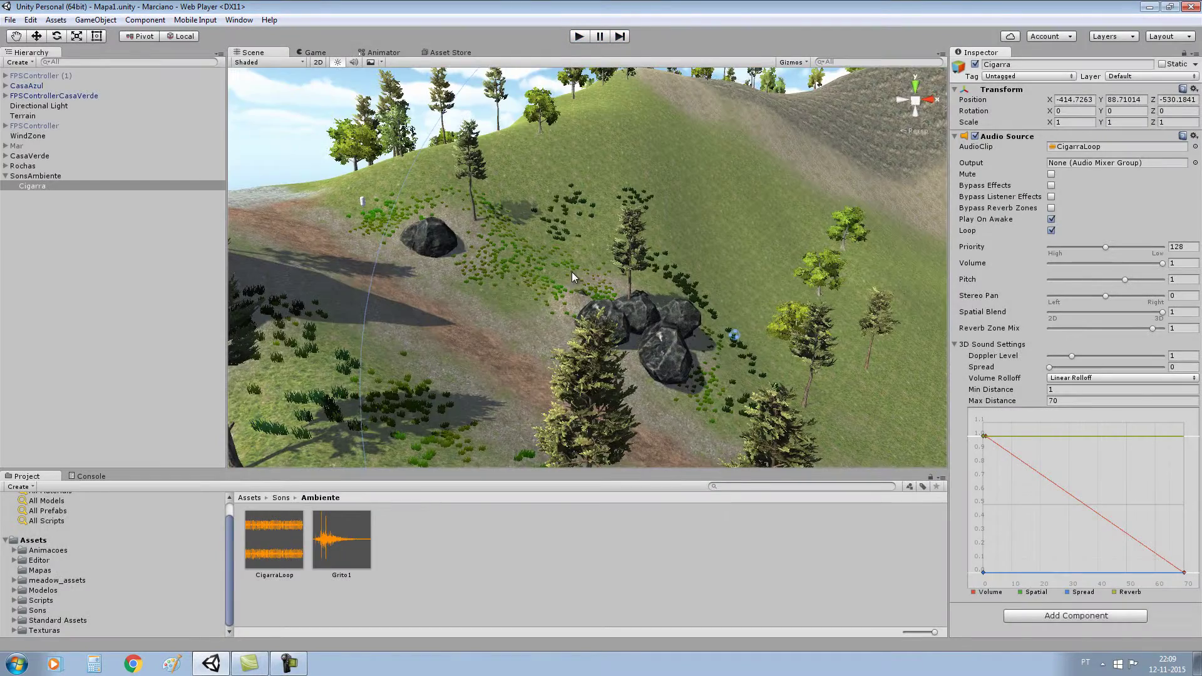
pyautogui.moveTo(583, 248); pyautogui.dragTo(678, 330, button='right')
pyautogui.scroll(2, 678, 326)
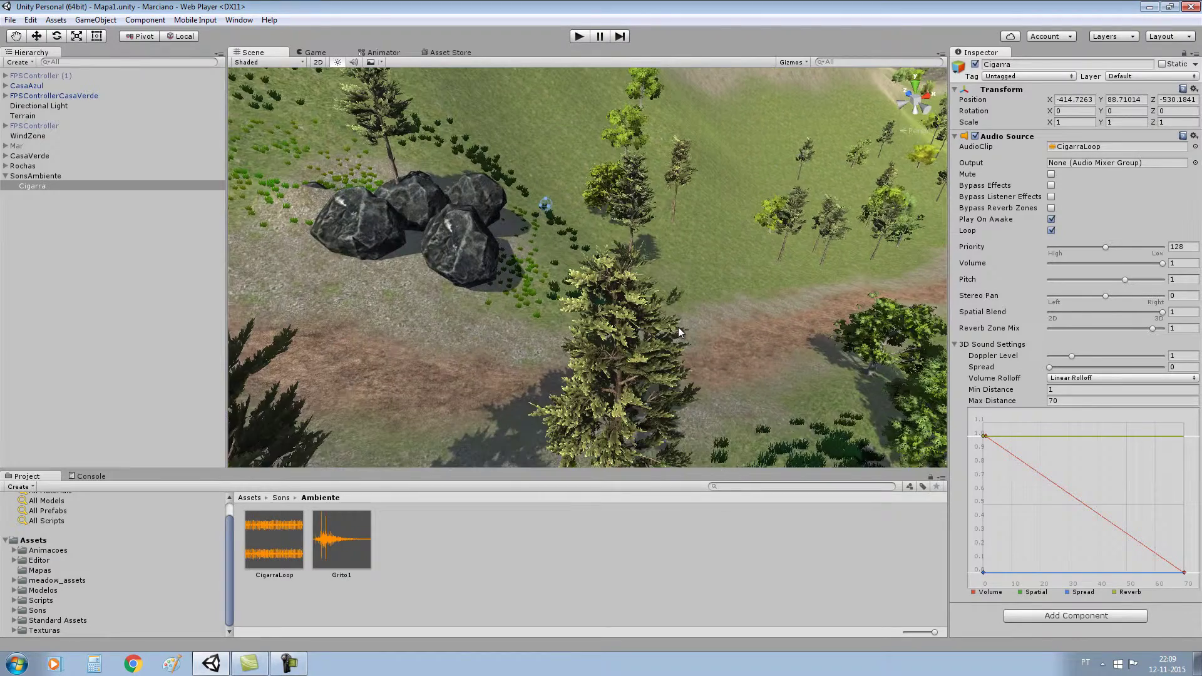
pyautogui.scroll(3, 677, 325)
pyautogui.scroll(2, 678, 326)
pyautogui.scroll(2, 617, 199)
pyautogui.scroll(2, 618, 198)
pyautogui.moveTo(603, 198); pyautogui.dragTo(471, 224, button='right')
pyautogui.scroll(-2, 490, 228)
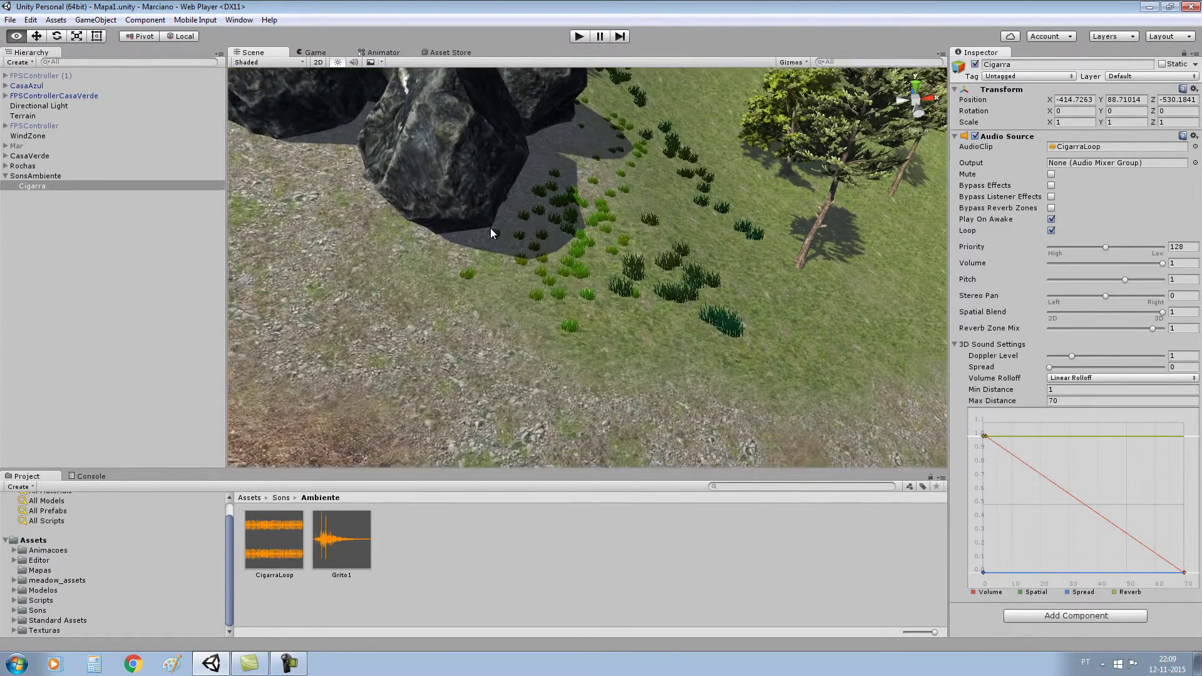
pyautogui.scroll(-2, 492, 225)
pyautogui.scroll(-2, 492, 225)
pyautogui.scroll(-2, 492, 224)
# - Orbit and zoom the Scene view over to the dirt path between the trees
pyautogui.moveTo(497, 214)
pyautogui.mouseDown(button='right')
pyautogui.moveTo(830, 163)
pyautogui.moveTo(795, 171)
pyautogui.mouseUp(button='right')
pyautogui.scroll(2, 794, 171)
pyautogui.scroll(2, 795, 170)
pyautogui.scroll(3, 794, 171)
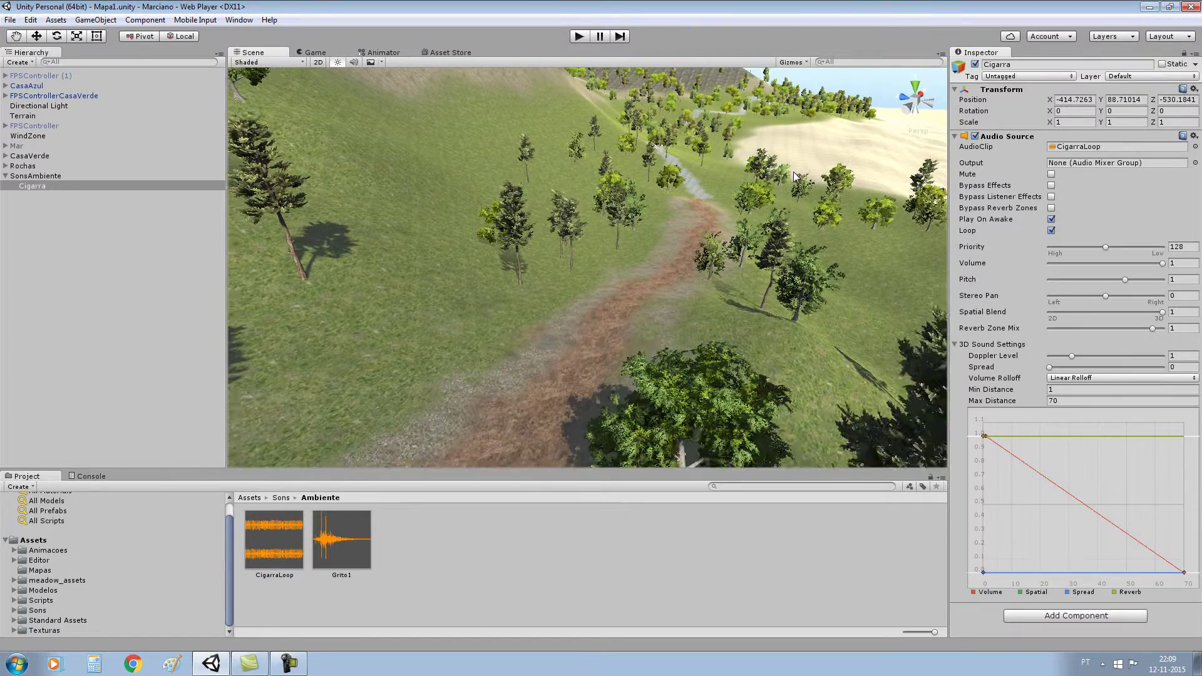
pyautogui.scroll(2, 694, 219)
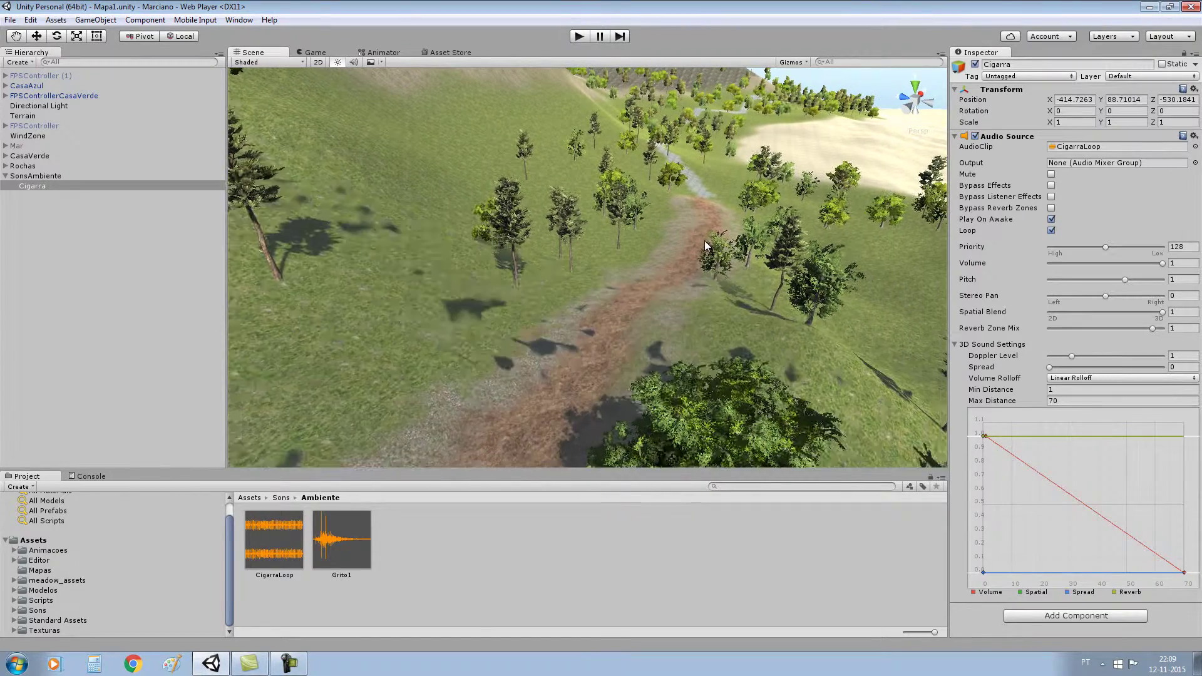
pyautogui.scroll(1, 704, 241)
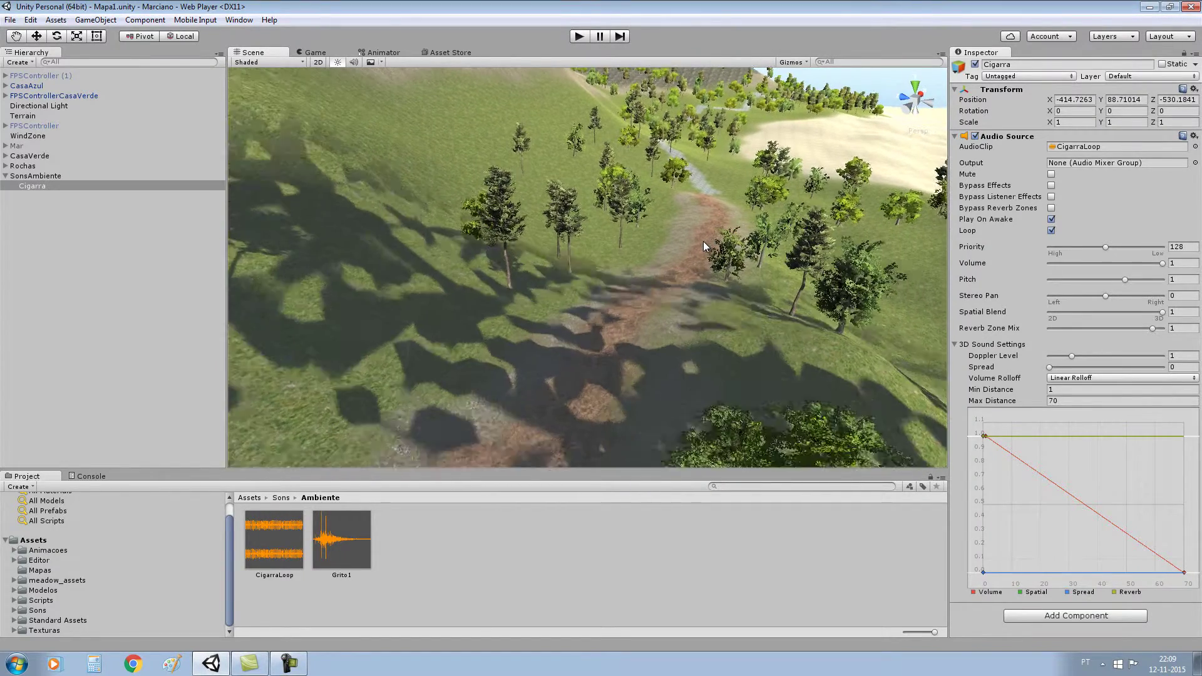
pyautogui.scroll(1, 704, 242)
pyautogui.scroll(1, 704, 242)
pyautogui.scroll(1, 704, 242)
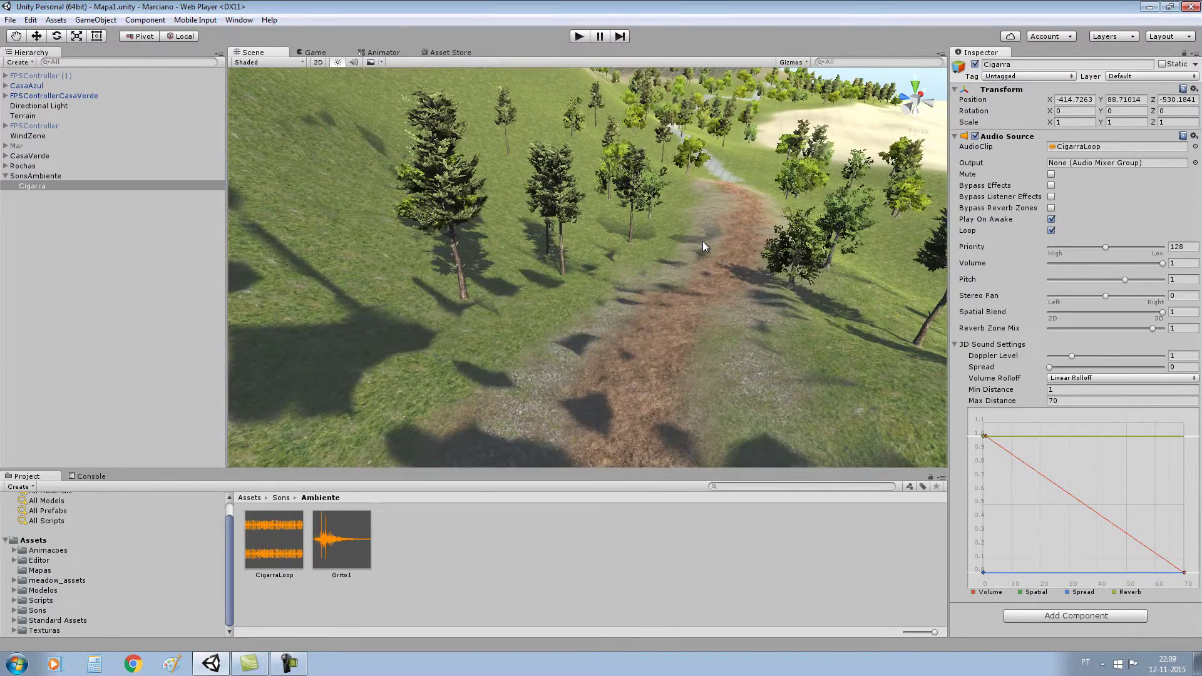
pyautogui.scroll(1, 703, 242)
pyautogui.scroll(1, 702, 242)
pyautogui.scroll(1, 695, 244)
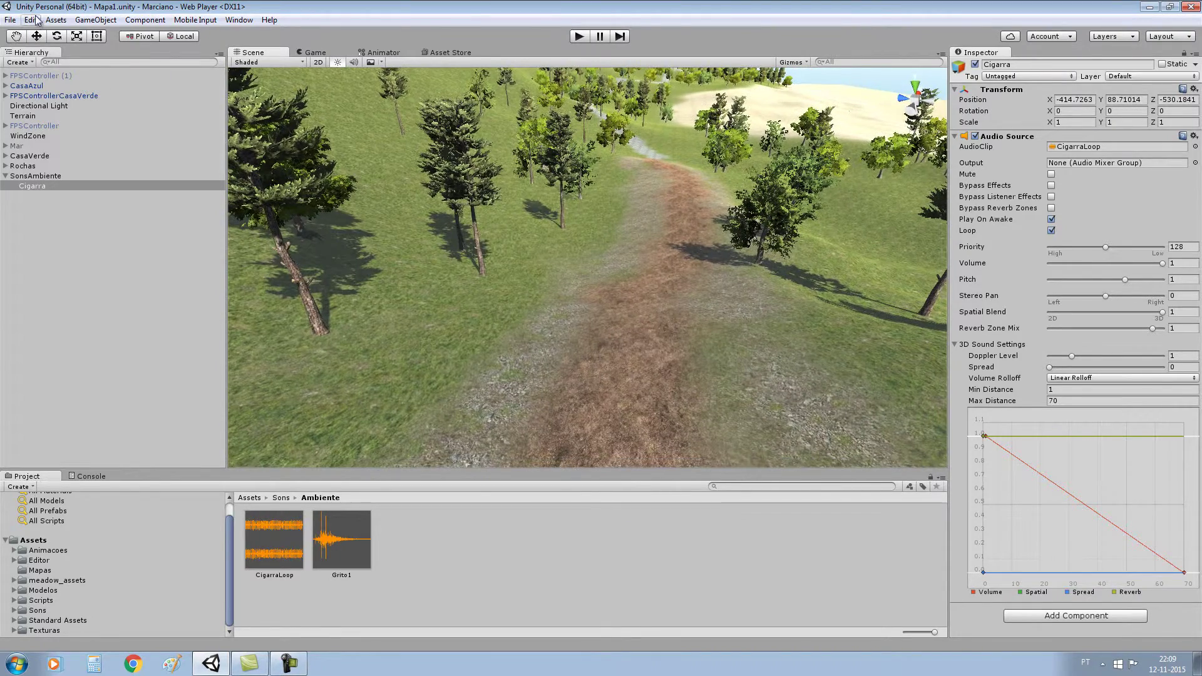
# - Create a 3D cube and rename it Grito1
pyautogui.click(93, 20)
pyautogui.moveTo(117, 64)
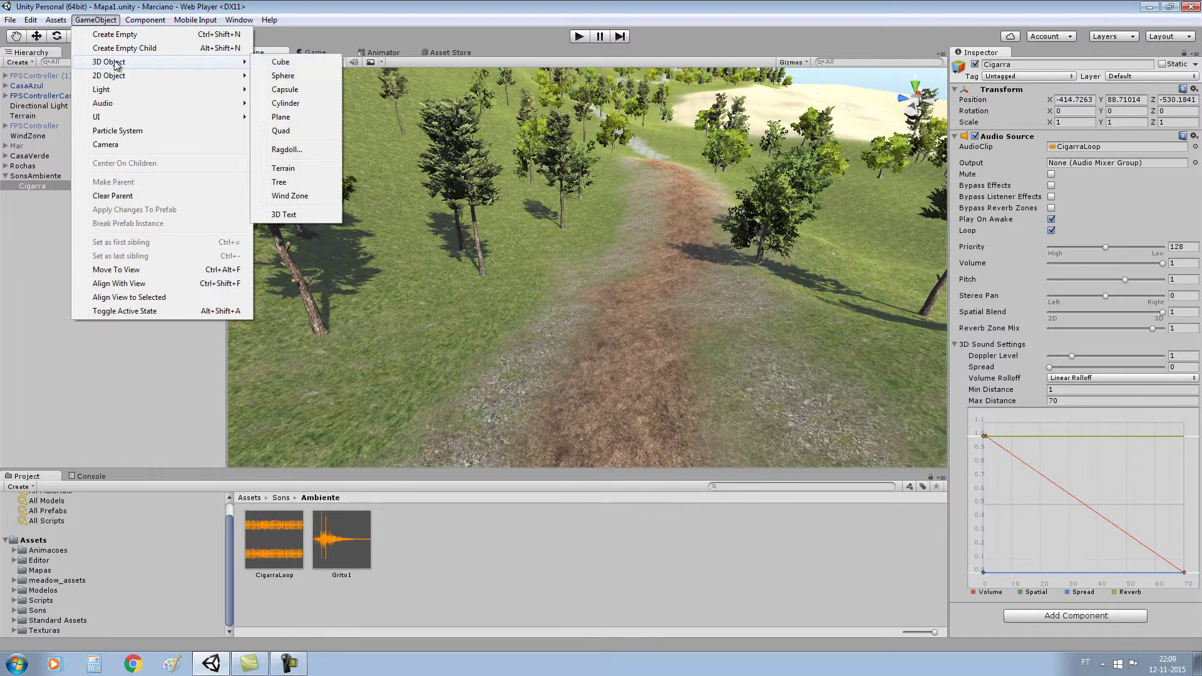
pyautogui.click(280, 62)
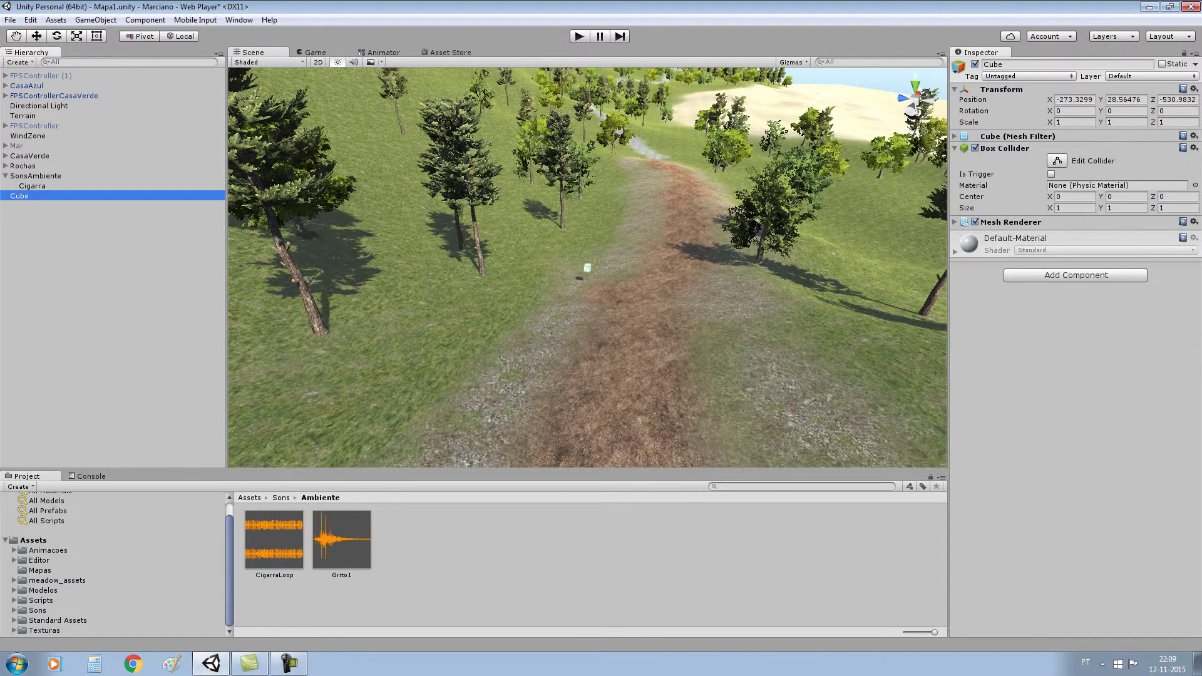
pyautogui.click(281, 671)
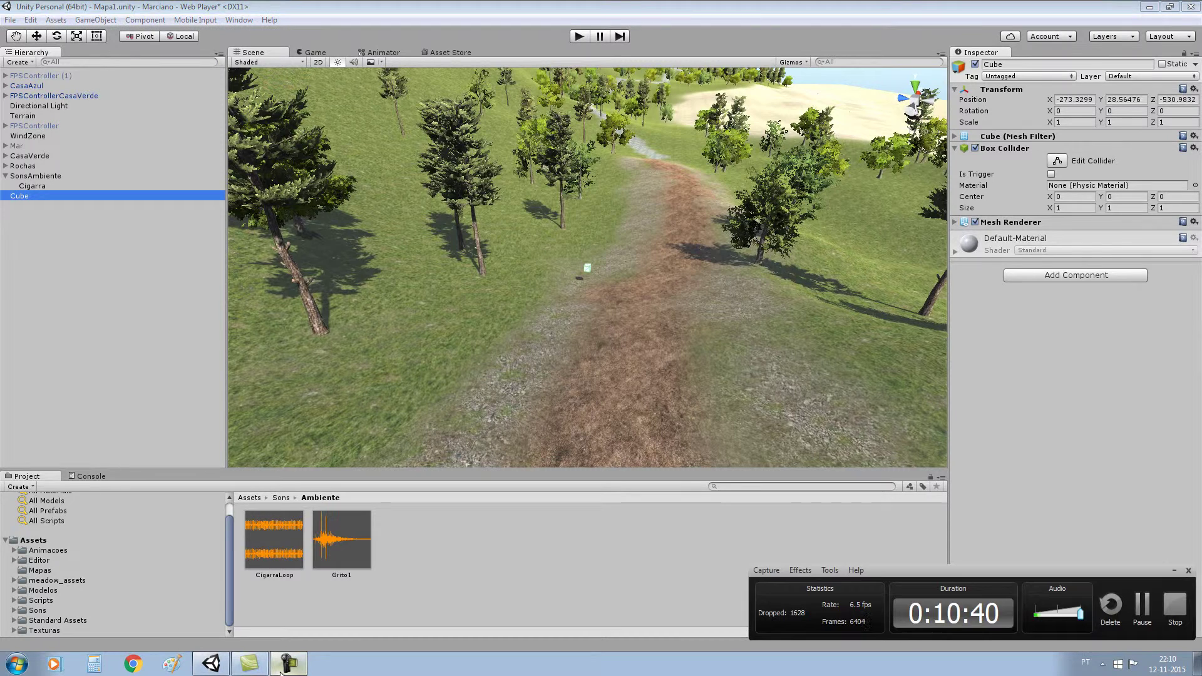
pyautogui.click(281, 671)
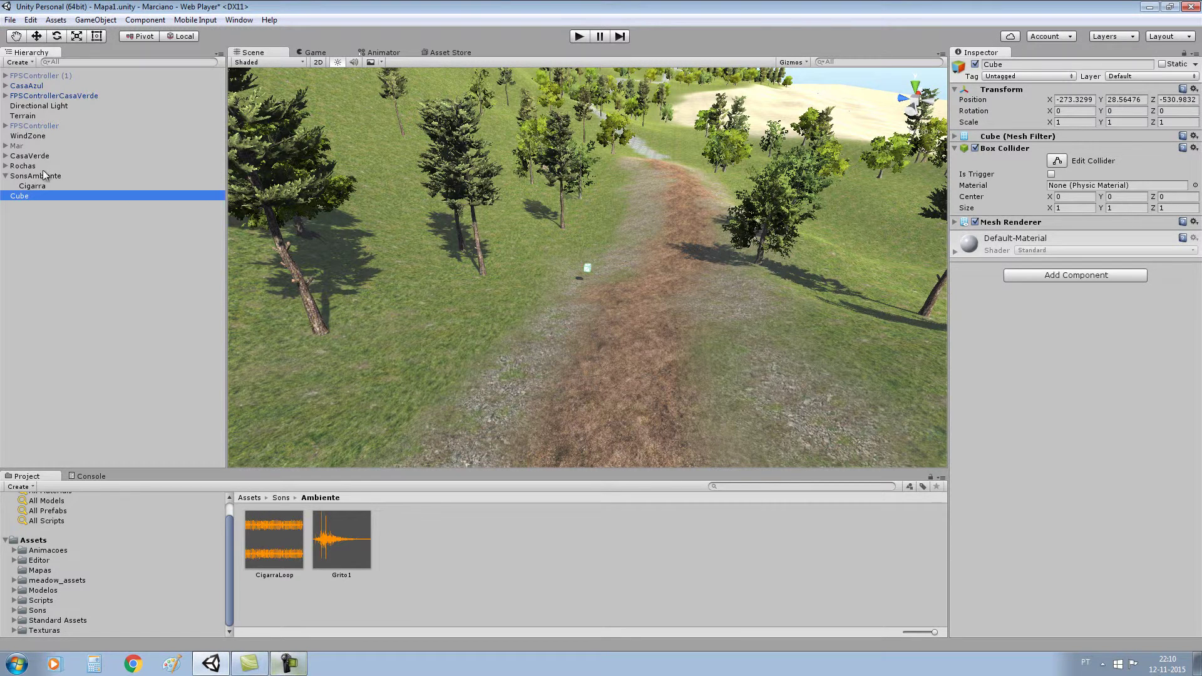
pyautogui.click(33, 188)
pyautogui.click(33, 194)
pyautogui.click(33, 194)
pyautogui.write('Grito1')
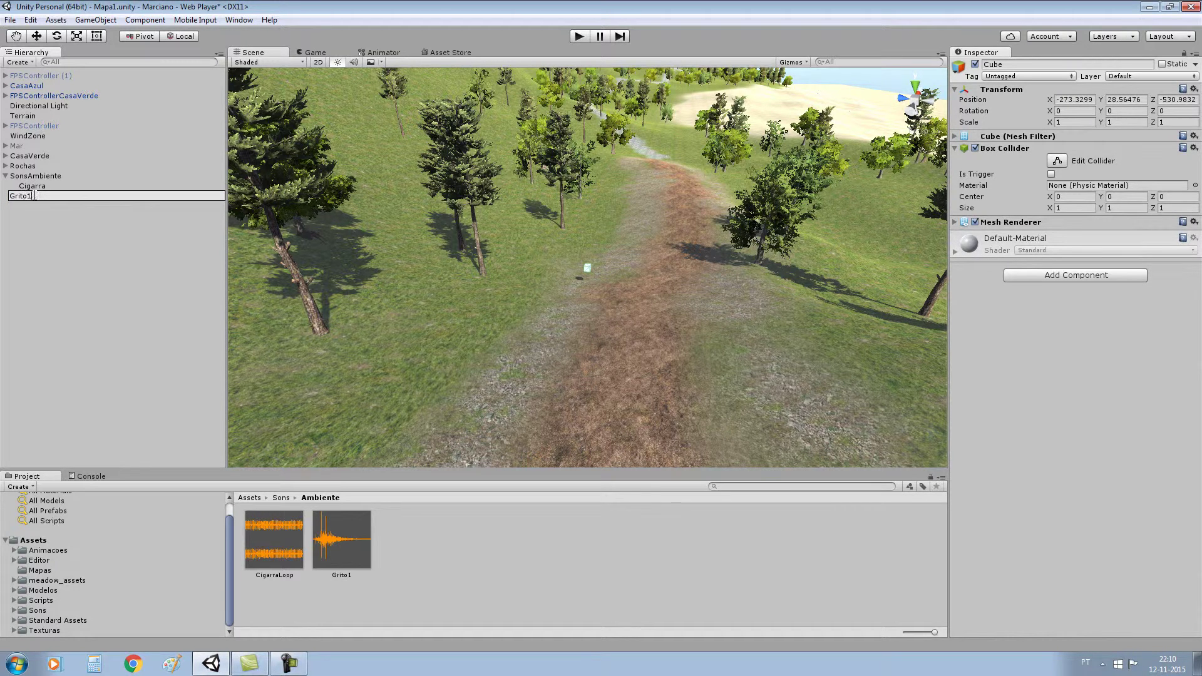
pyautogui.press('Return')
# - Parent Grito1 under the SonsAmbiente group next to Cigarra
pyautogui.click(32, 187)
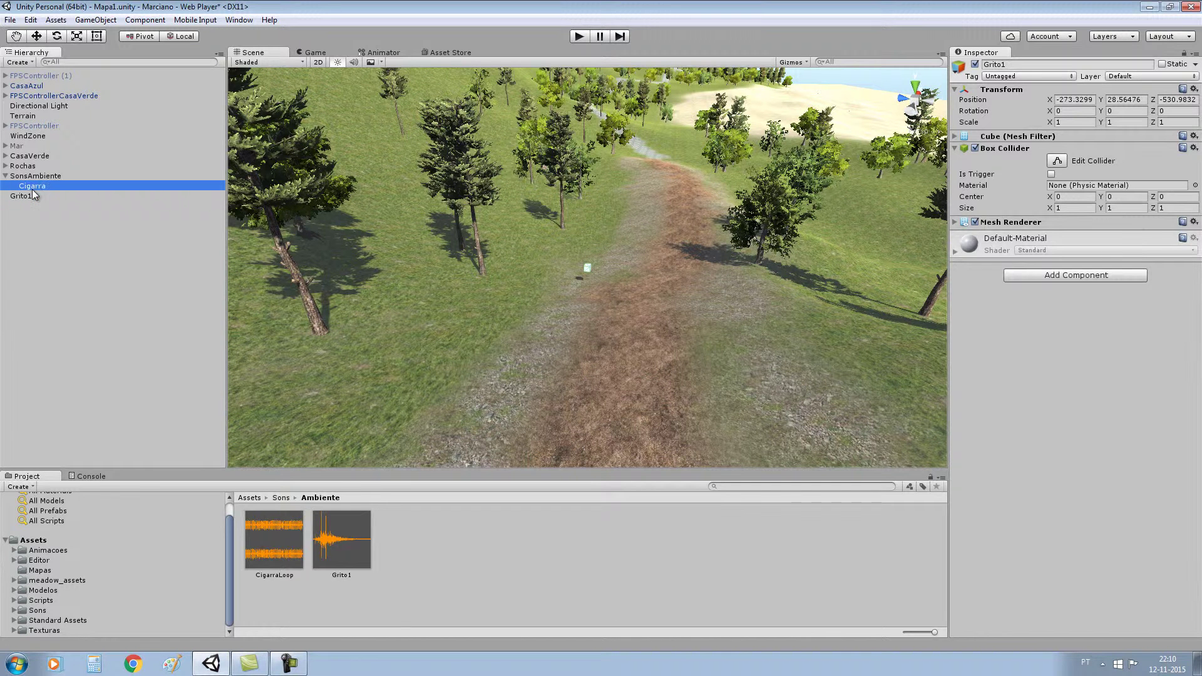
pyautogui.click(31, 194)
pyautogui.moveTo(31, 196); pyautogui.dragTo(42, 180)
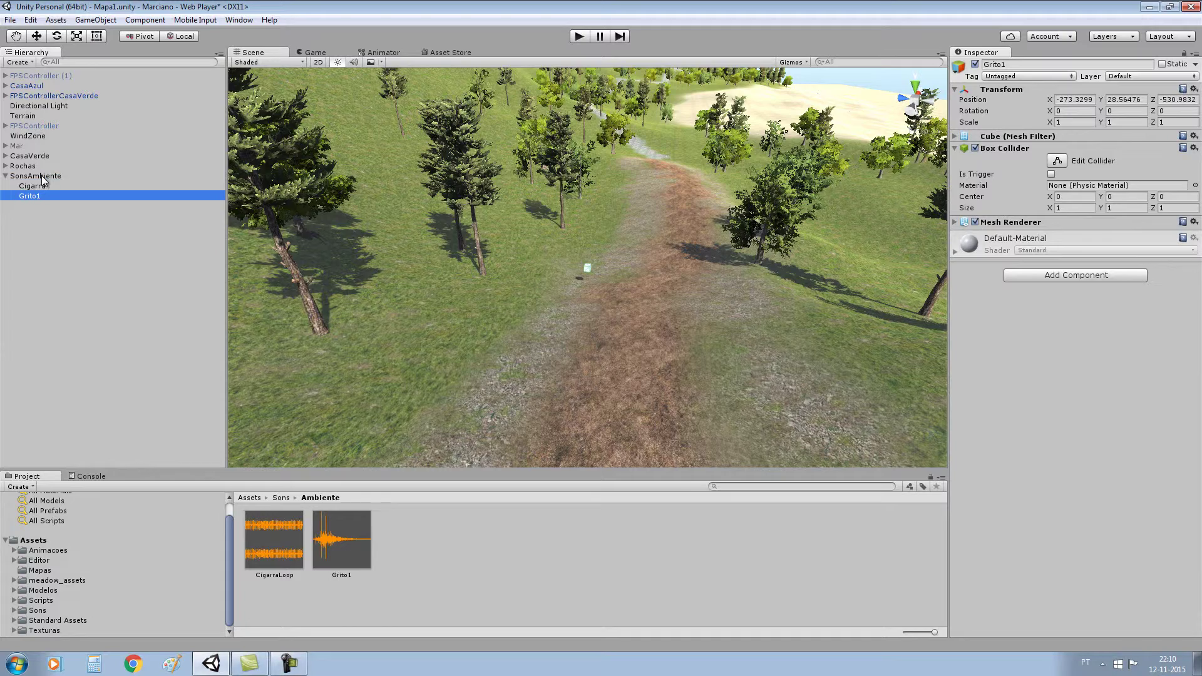
pyautogui.scroll(2, 731, 302)
pyautogui.scroll(2, 707, 309)
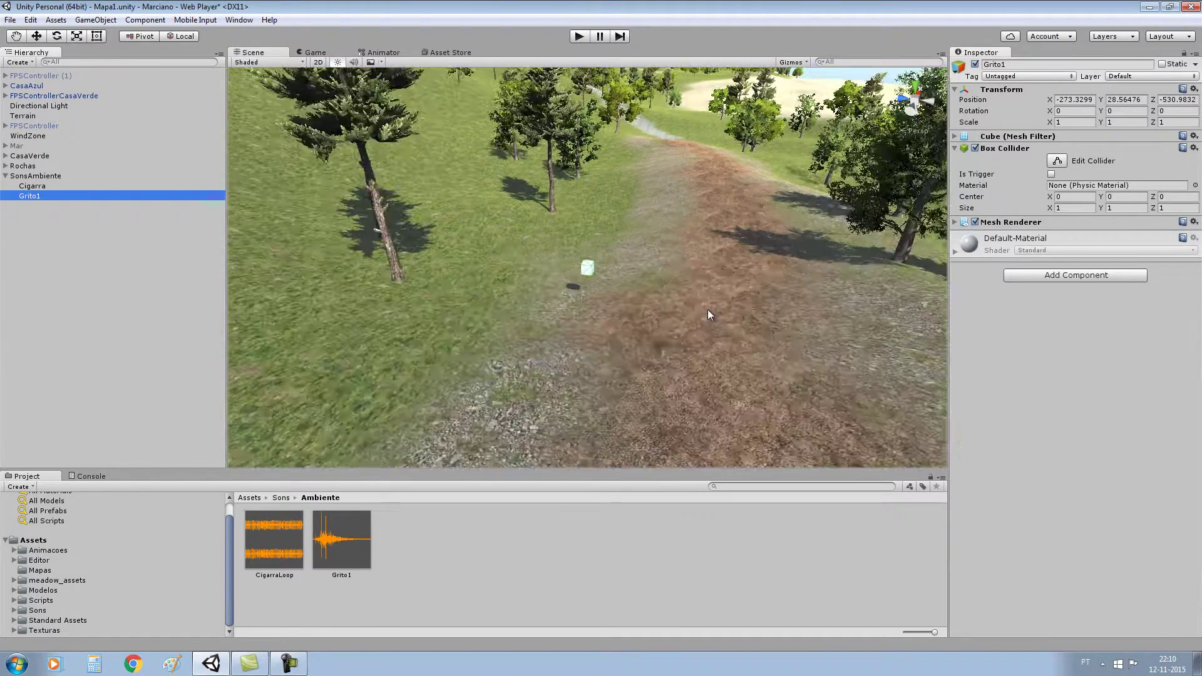
pyautogui.scroll(2, 676, 315)
pyautogui.scroll(2, 614, 298)
pyautogui.scroll(1, 614, 298)
# - Scale the Grito1 cube uniformly to 16.41631 on all axes
pyautogui.click(592, 272)
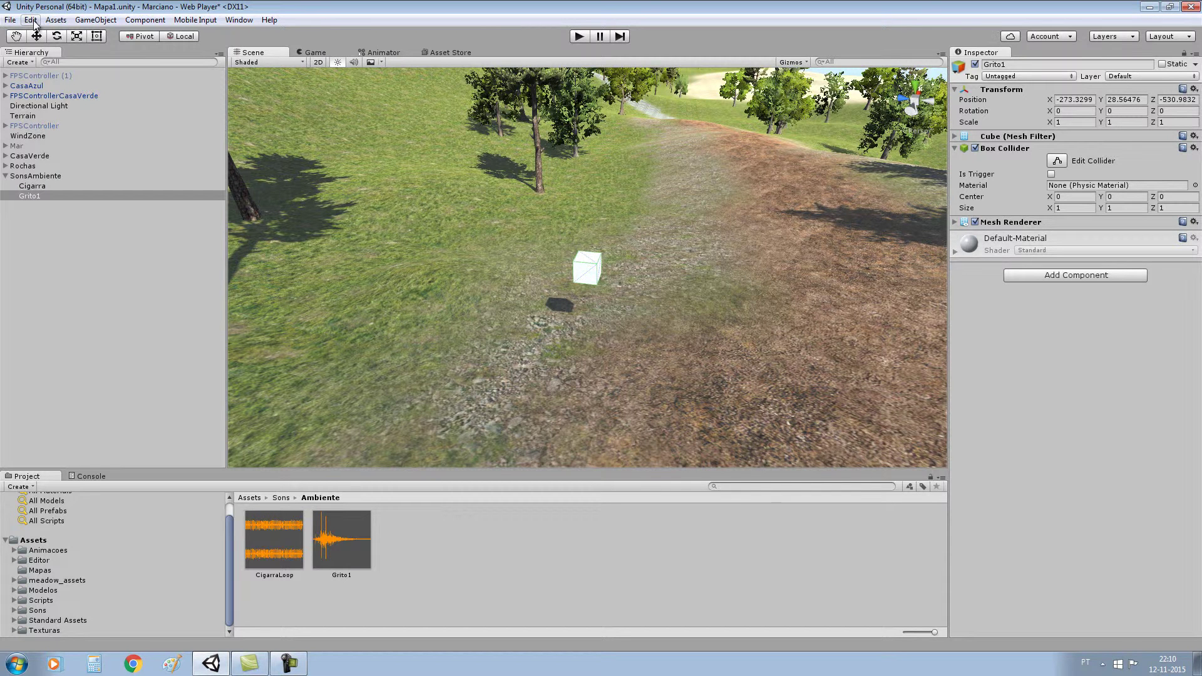
pyautogui.click(78, 39)
pyautogui.moveTo(588, 268); pyautogui.dragTo(986, 189)
pyautogui.scroll(-2, 644, 255)
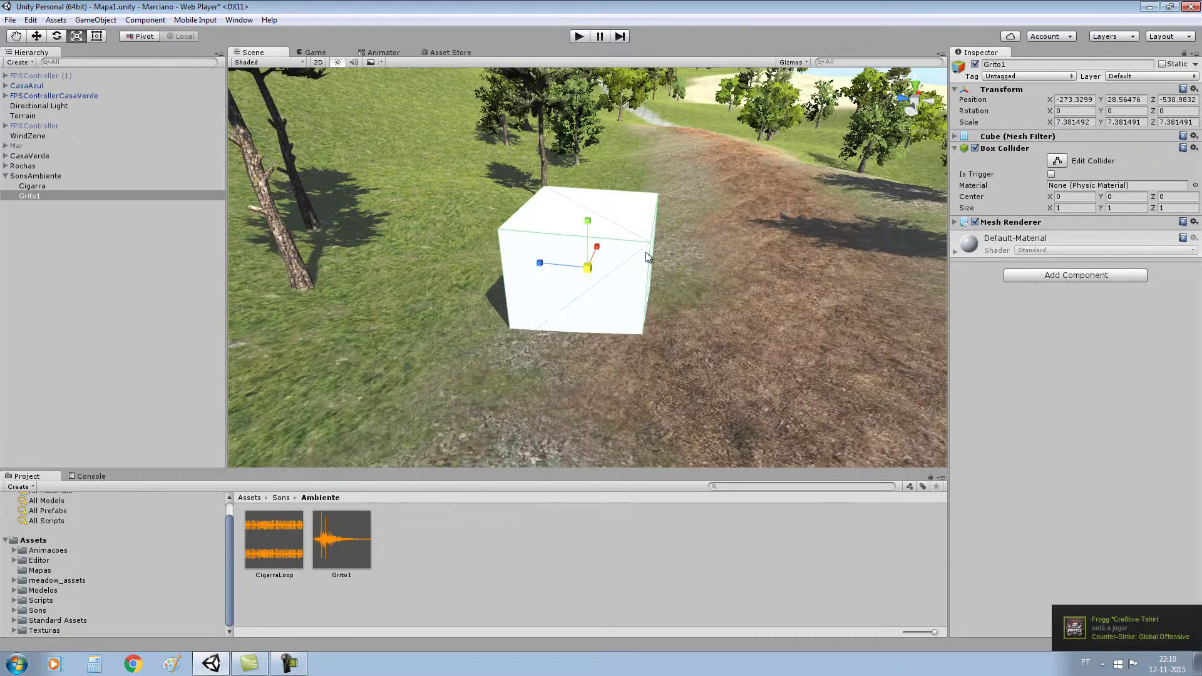
pyautogui.scroll(-2, 622, 263)
pyautogui.moveTo(588, 268); pyautogui.dragTo(607, 284)
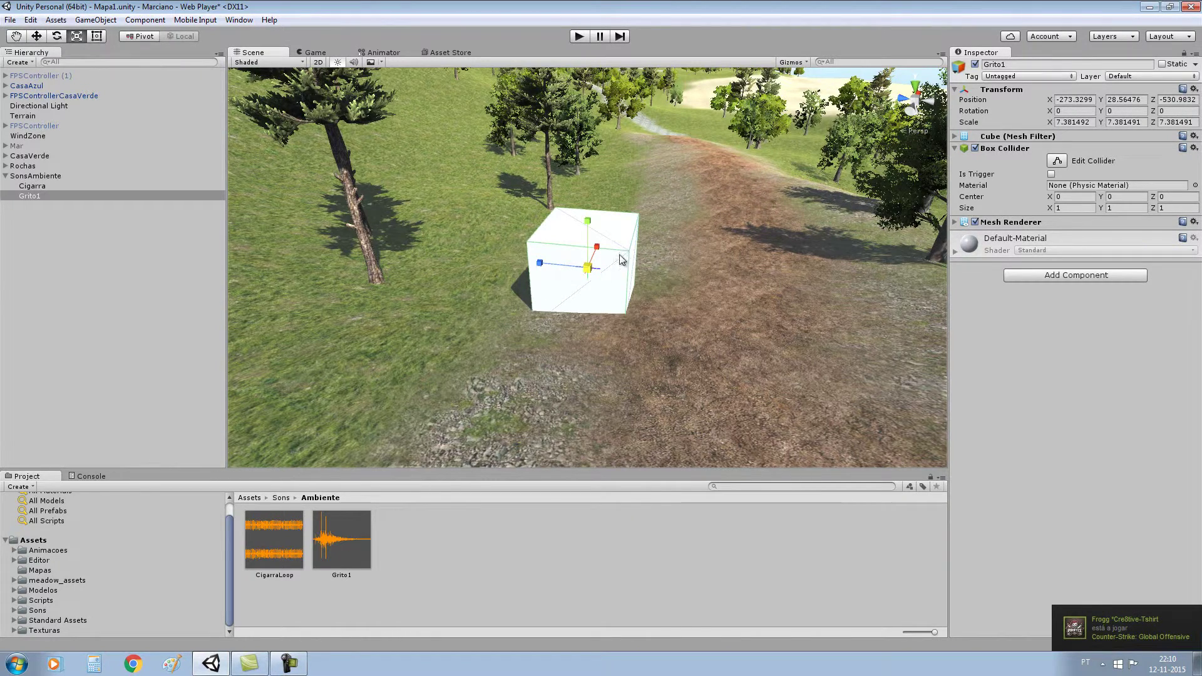
pyautogui.scroll(-2, 606, 277)
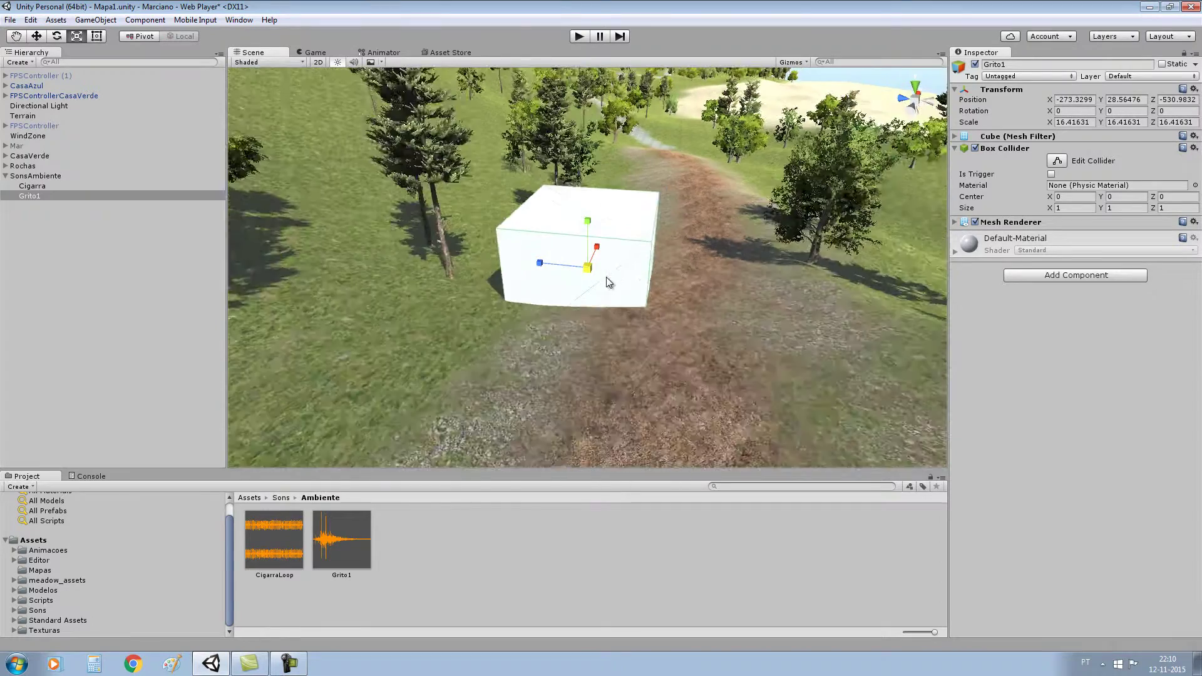
pyautogui.scroll(-1, 606, 277)
# - Orbit the view to face the enlarged cube and reselect Grito1
pyautogui.moveTo(606, 276); pyautogui.dragTo(755, 235, button='right')
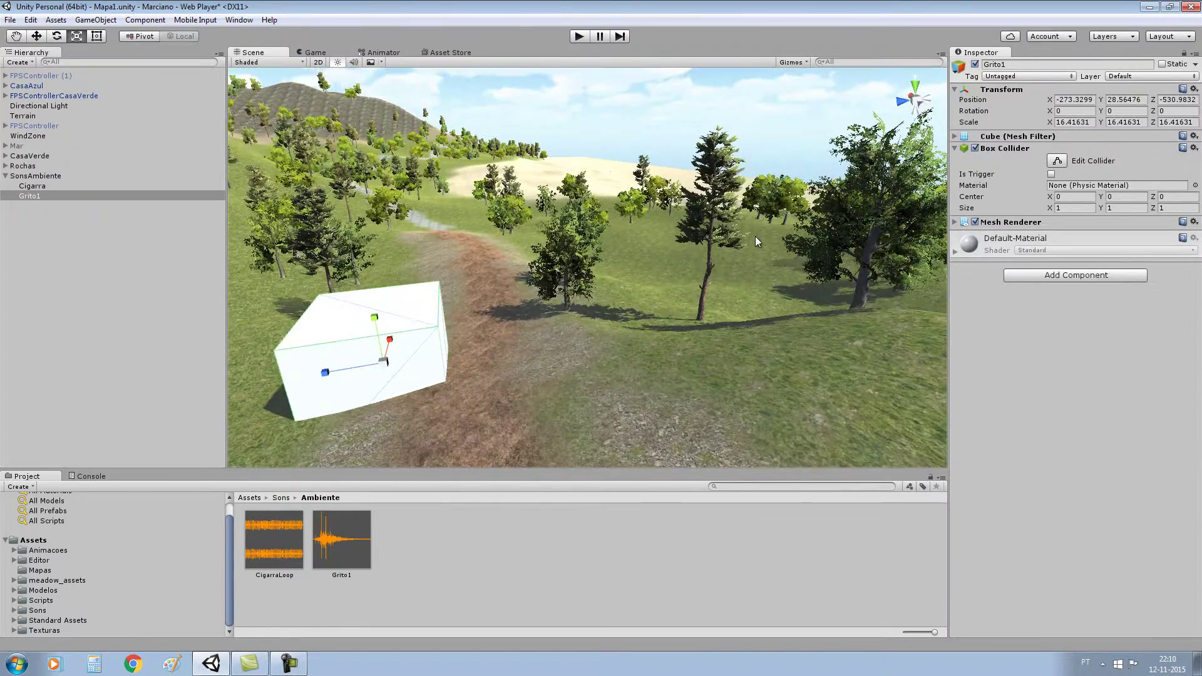
pyautogui.scroll(2, 755, 235)
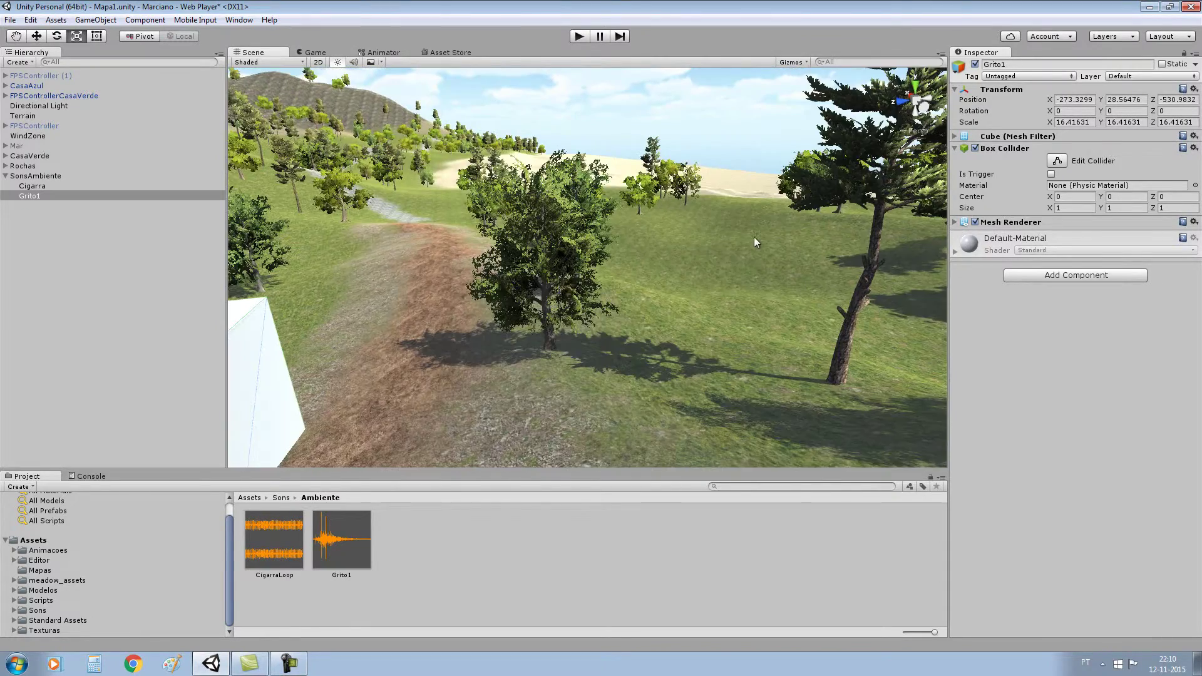
pyautogui.moveTo(567, 279); pyautogui.dragTo(562, 285, button='right')
pyautogui.scroll(-1, 563, 286)
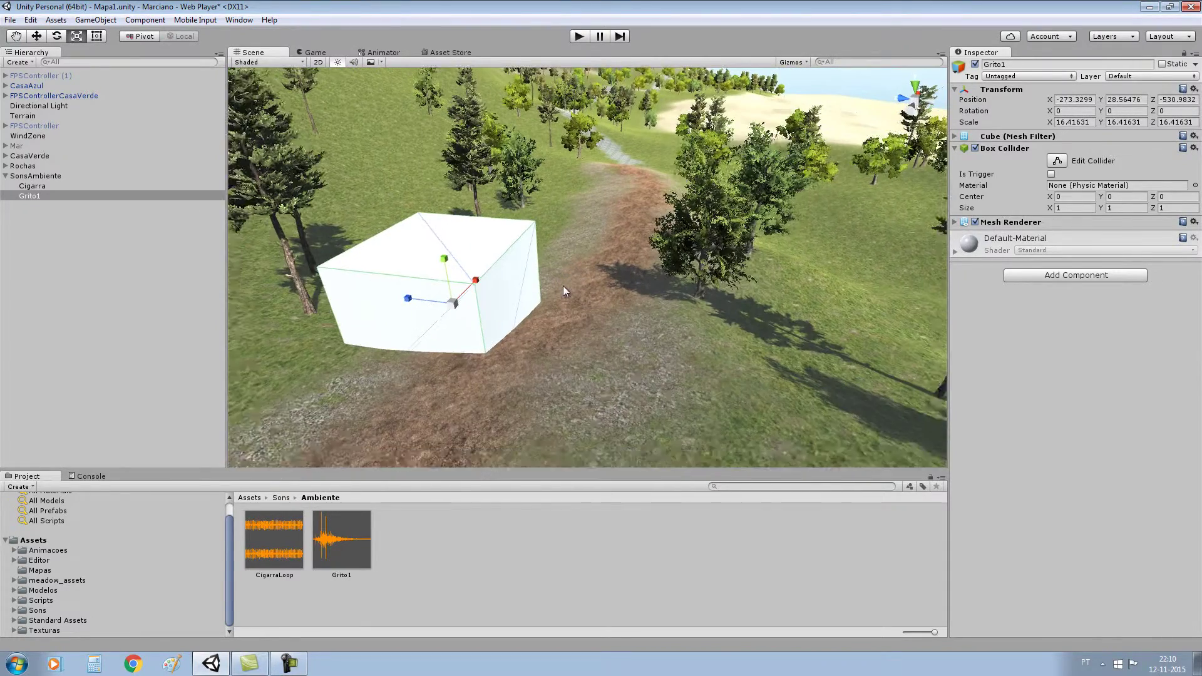
pyautogui.scroll(-1, 562, 285)
pyautogui.click(43, 189)
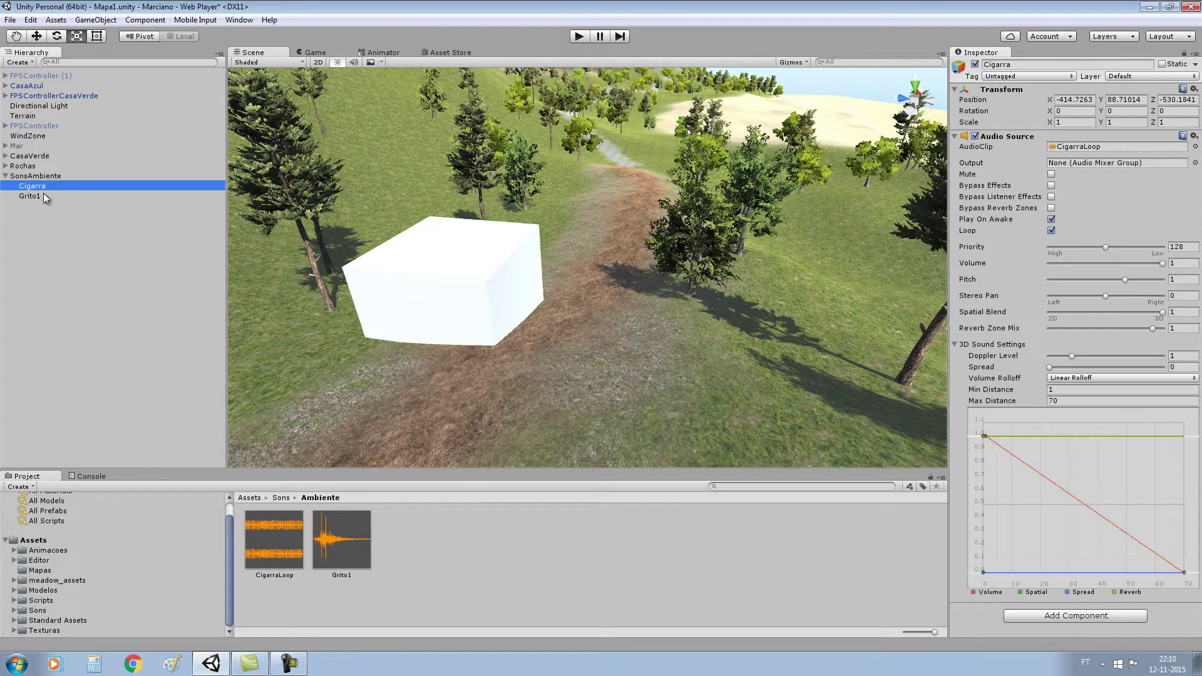
pyautogui.click(42, 196)
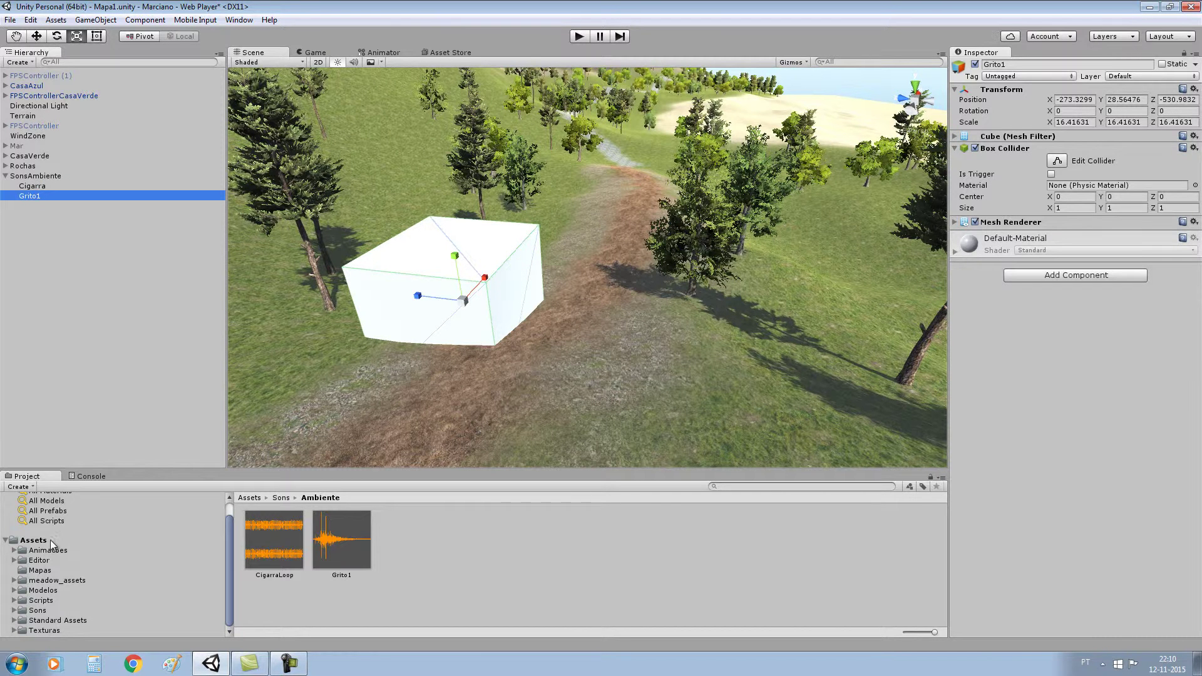
# - Drag the TapeteSom script from Assets/Scripts/Sons onto Grito1 and view its code
pyautogui.click(41, 601)
pyautogui.doubleClick(470, 540)
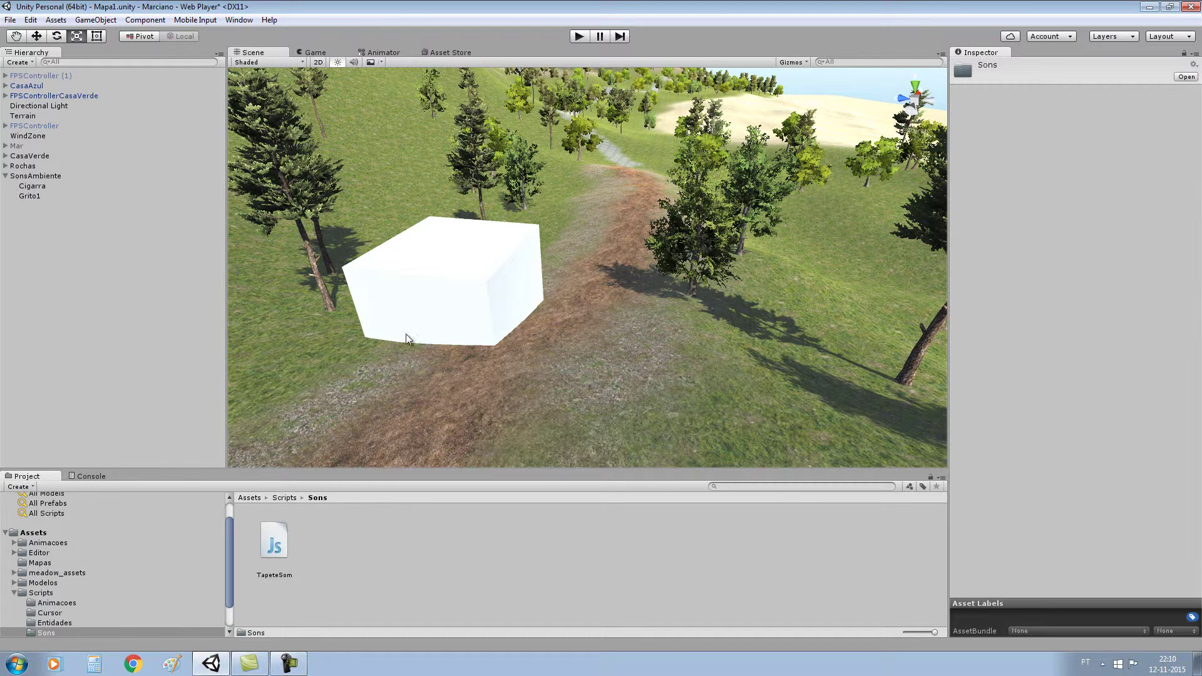
pyautogui.click(446, 279)
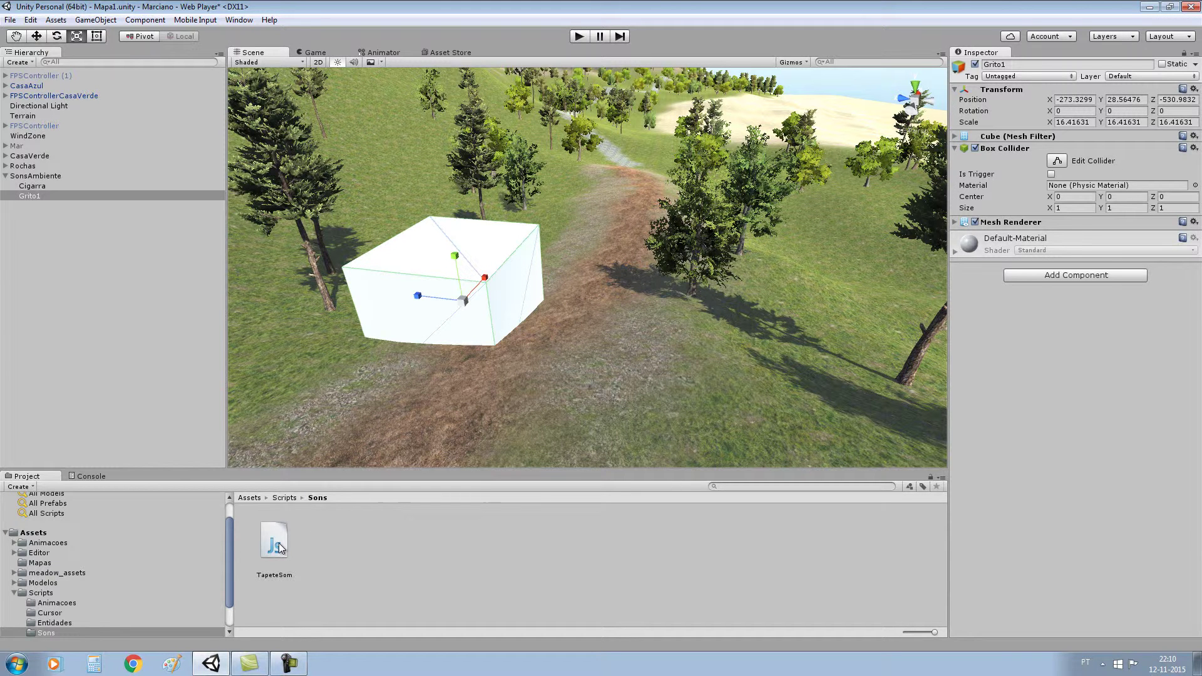
pyautogui.moveTo(280, 549); pyautogui.dragTo(1077, 350)
pyautogui.click(287, 542)
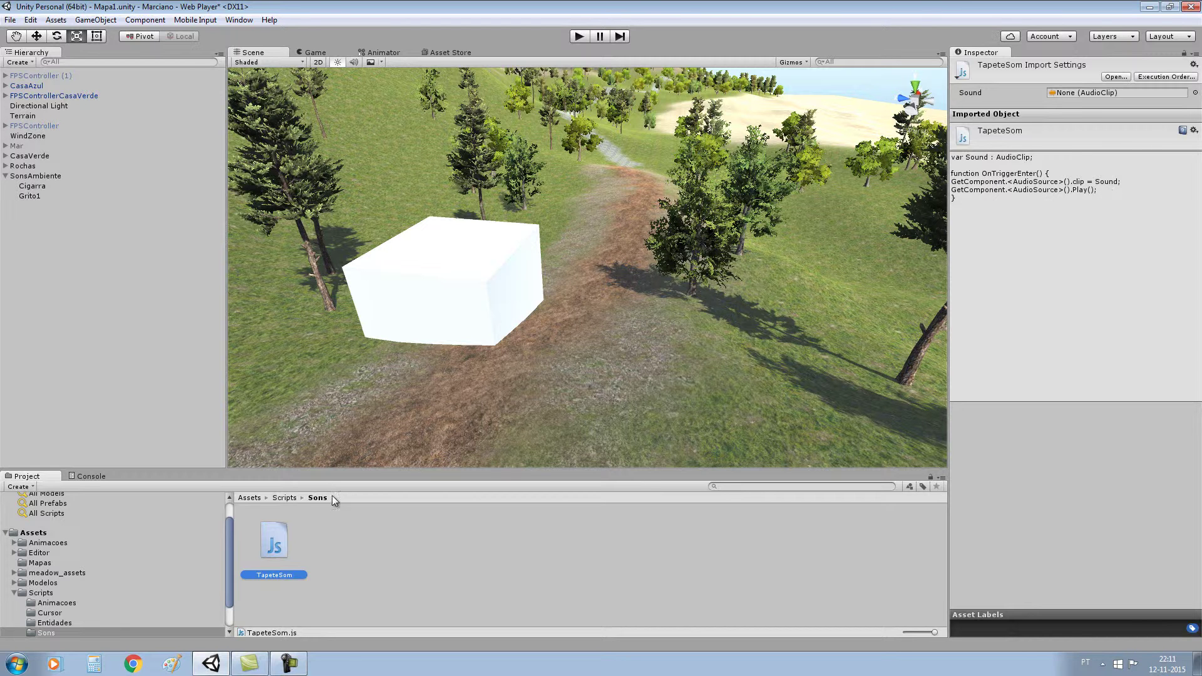
# - Assign the Grito1 clip from Assets/Sons/Ambiente to Grito1's Tapete Som Sound slot
pyautogui.click(448, 289)
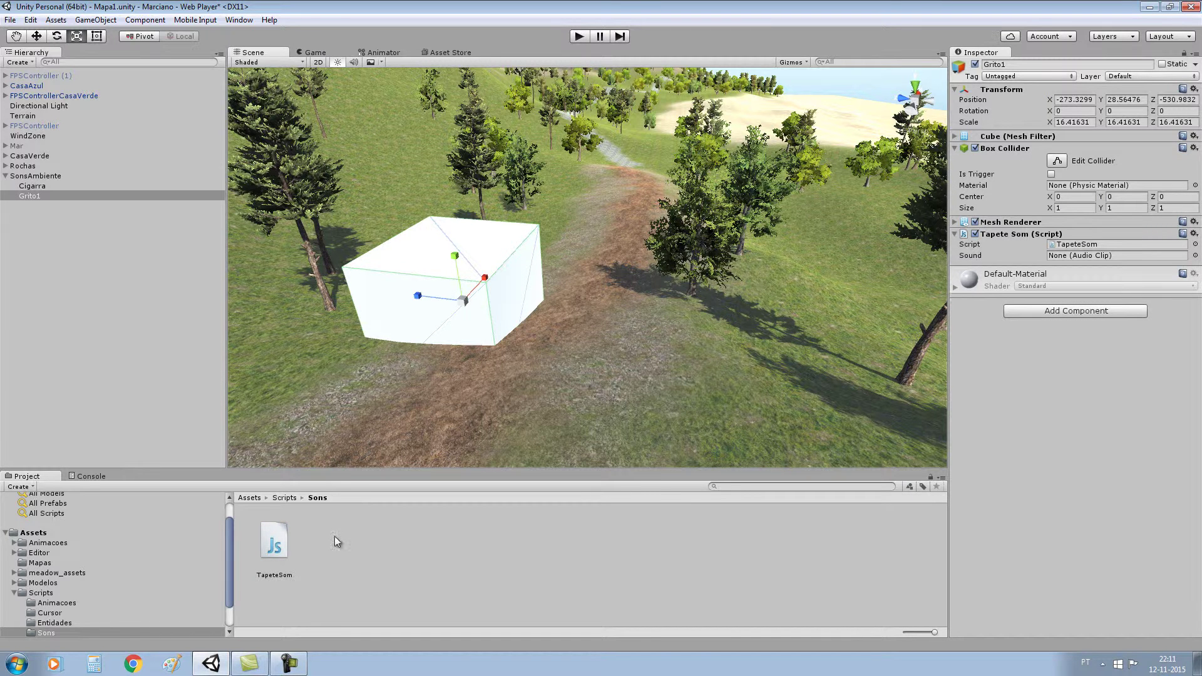
pyautogui.scroll(-3, 66, 583)
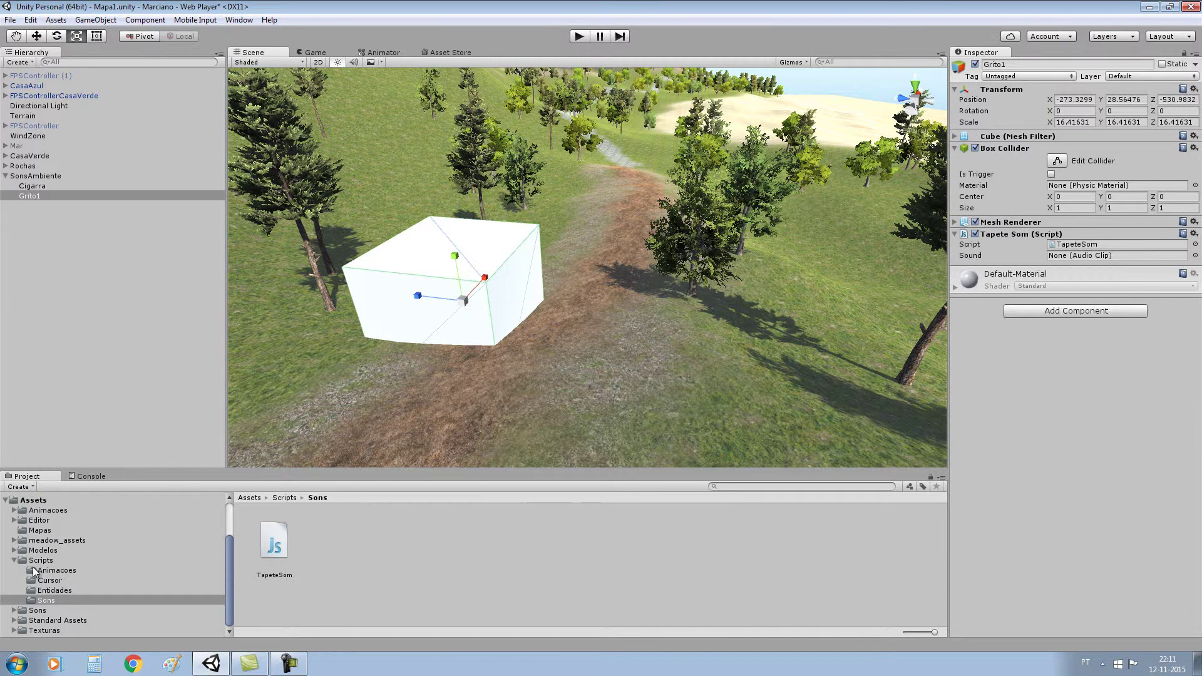
pyautogui.click(14, 561)
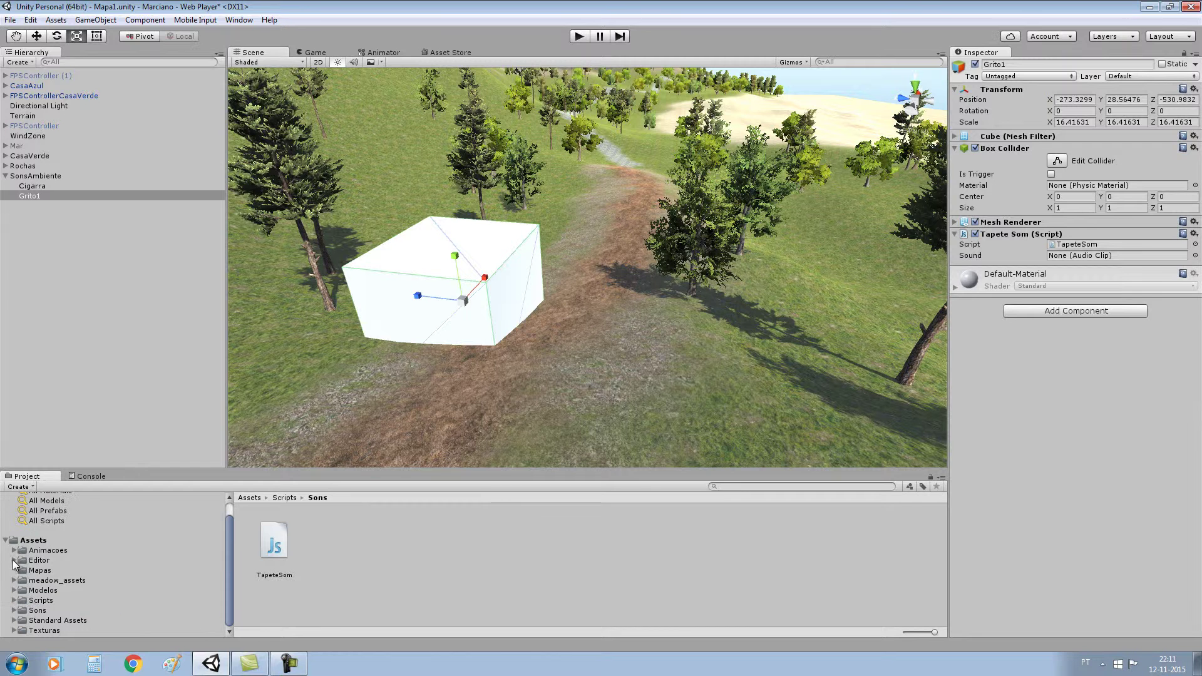
pyautogui.click(38, 611)
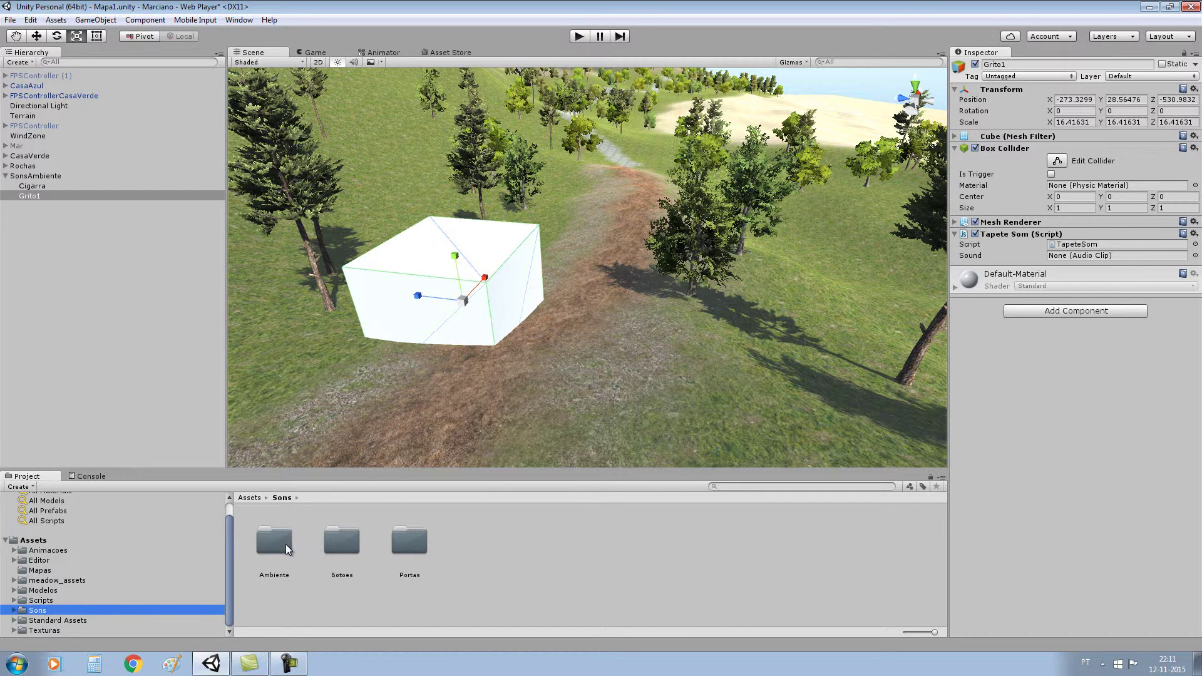
pyautogui.doubleClick(276, 543)
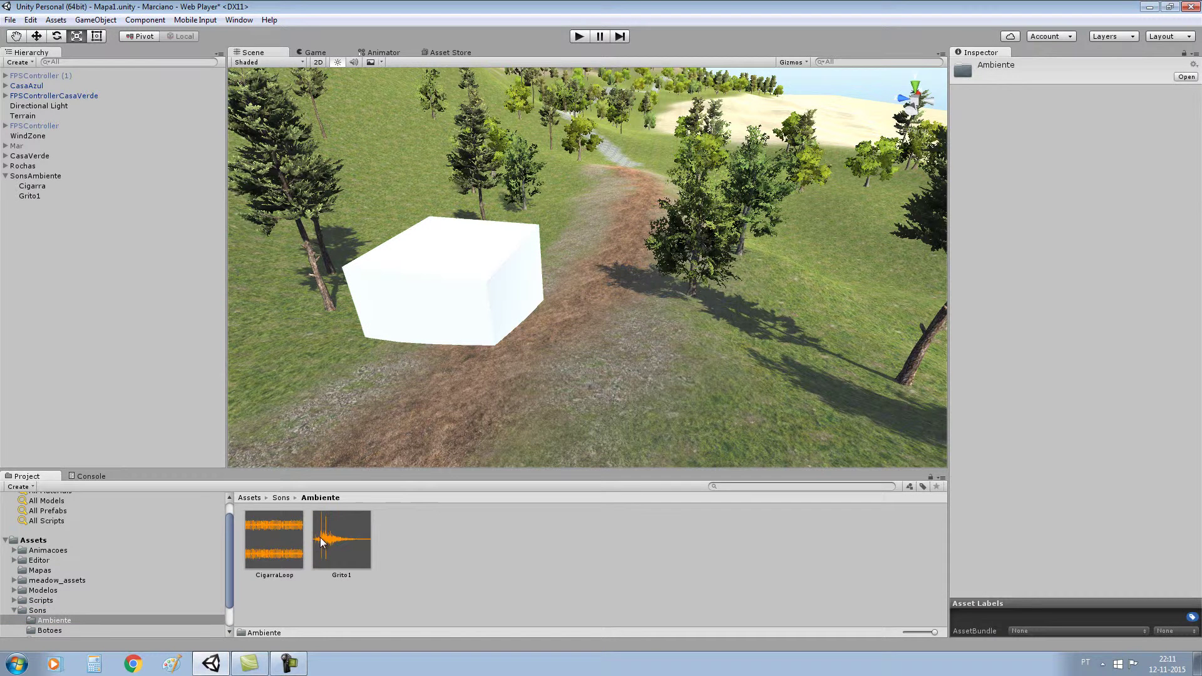
pyautogui.click(449, 309)
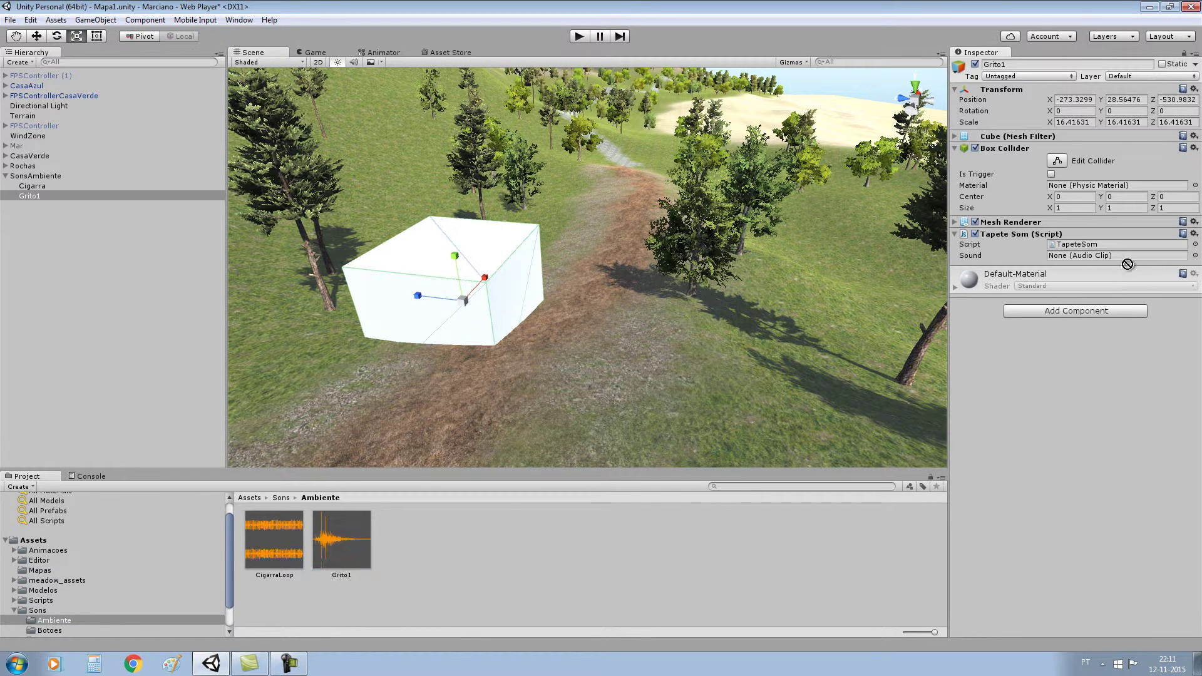
pyautogui.moveTo(341, 553); pyautogui.dragTo(1123, 261)
# - Add an Audio Source to Grito1 and set its AudioClip to CigarraLoop
pyautogui.click(1085, 314)
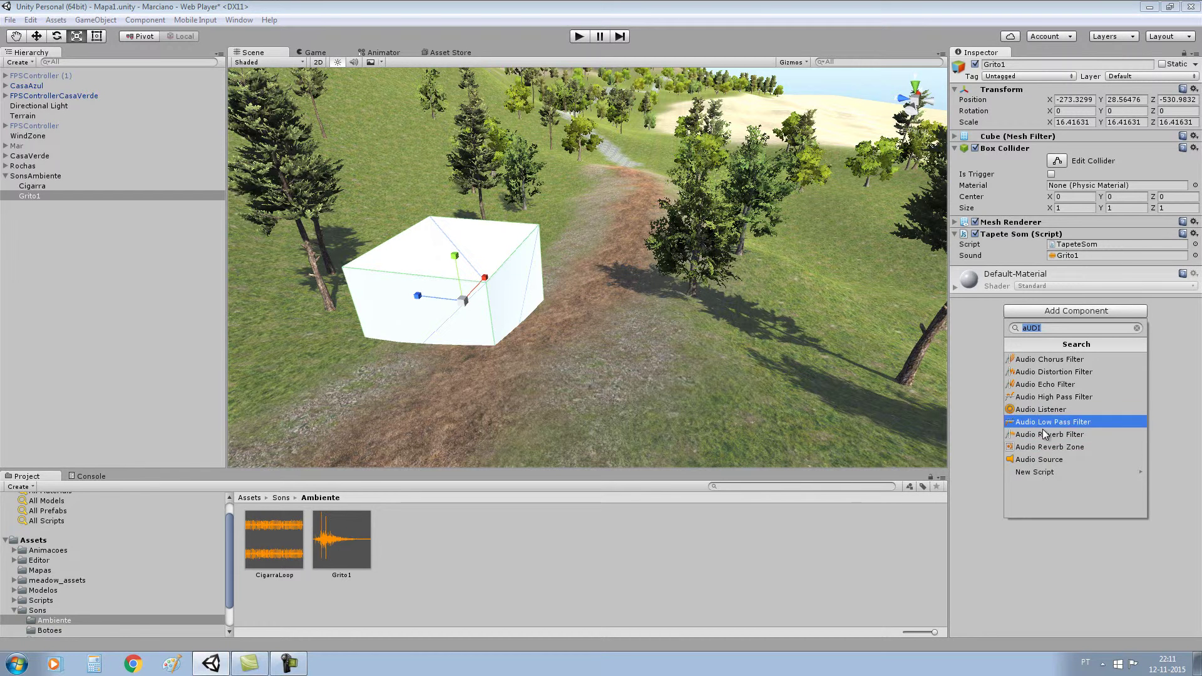
pyautogui.click(1042, 461)
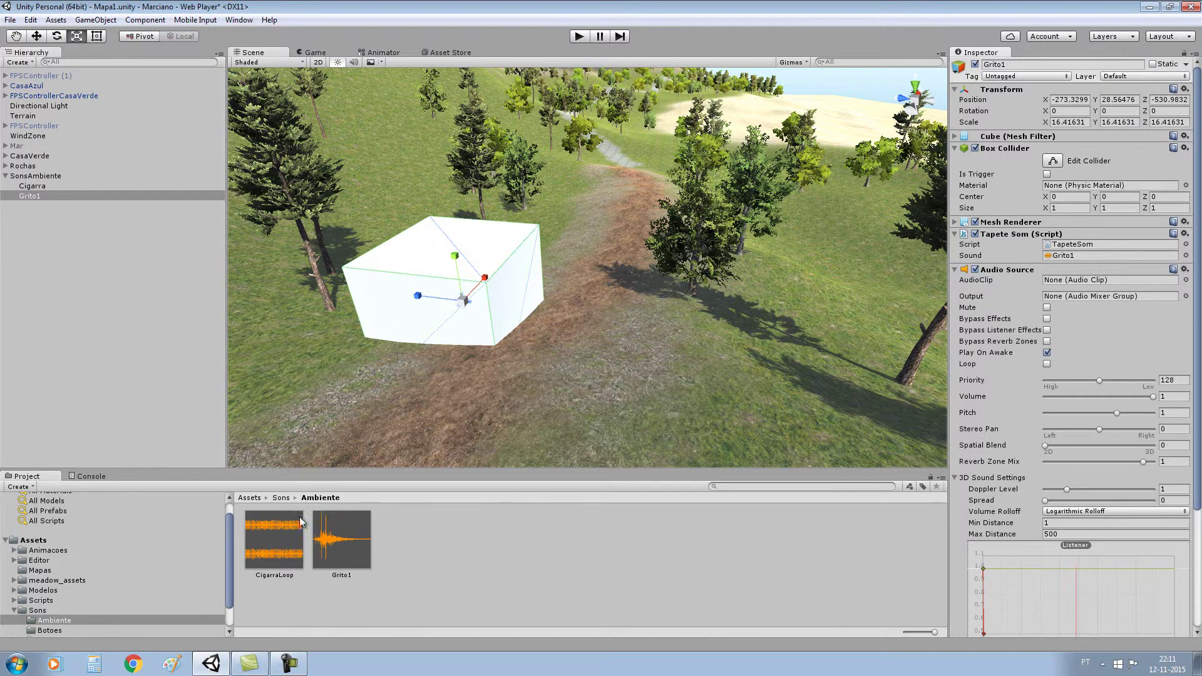
pyautogui.moveTo(277, 531); pyautogui.dragTo(1037, 305)
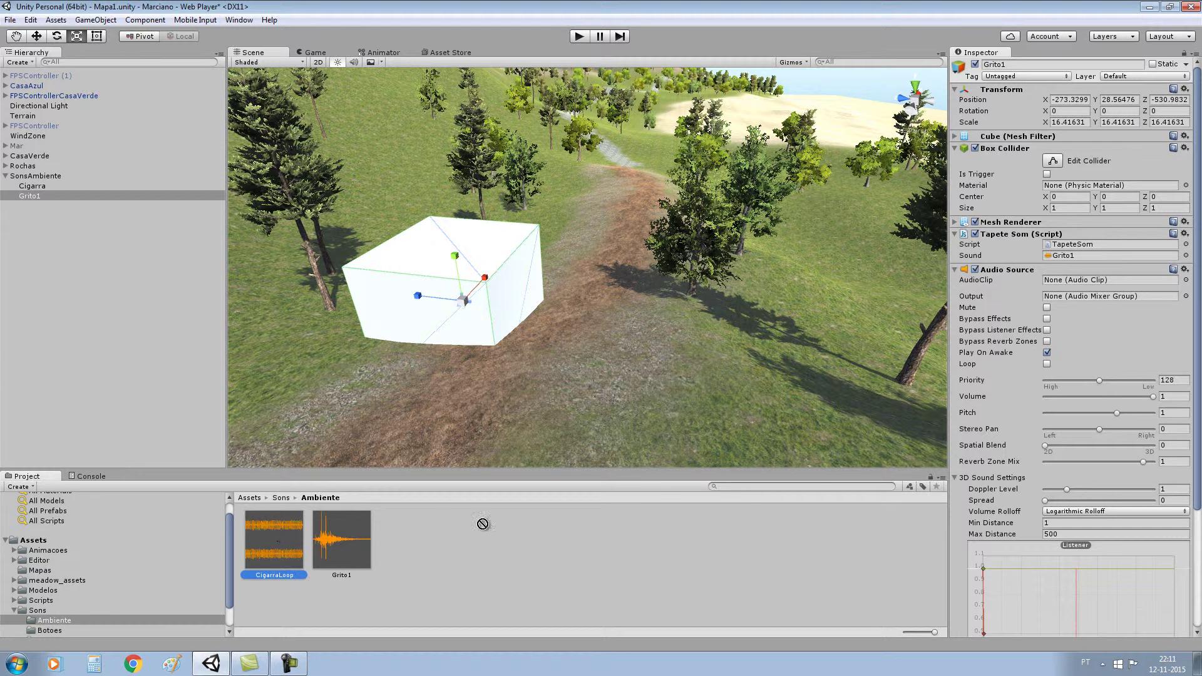
pyautogui.moveTo(1037, 306); pyautogui.dragTo(1084, 285)
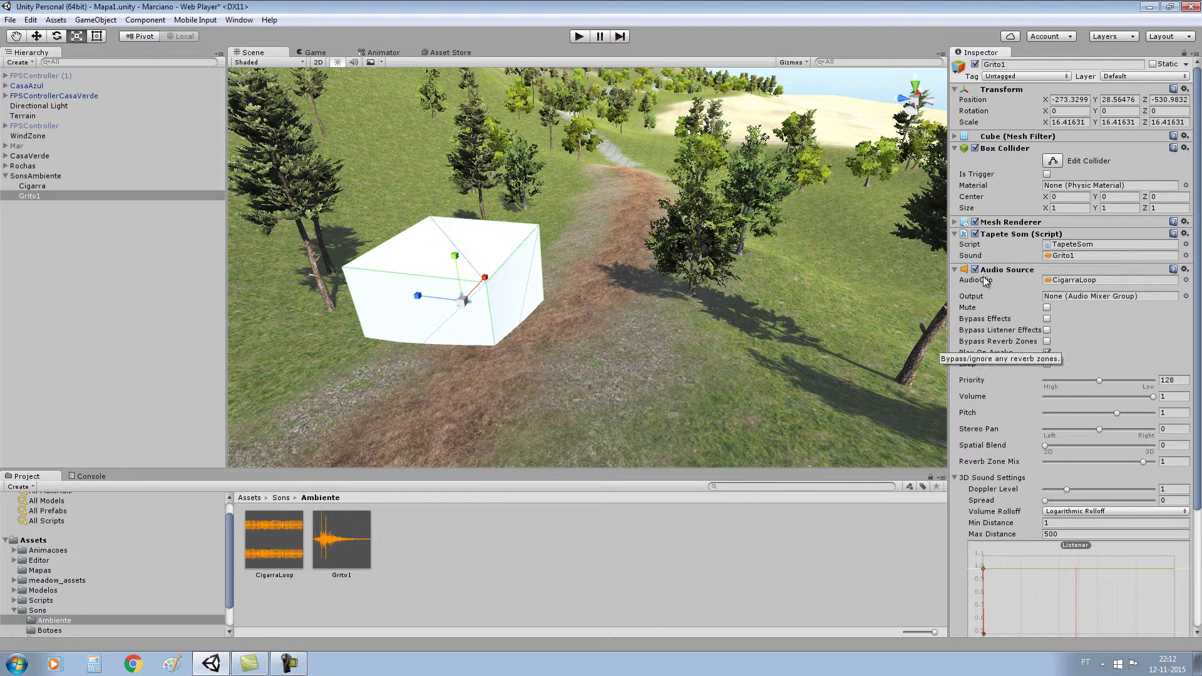
# - Move Grito1's Audio Source above Tapete Som with Move Up, then re-expand it to check its CigarraLoop settings
pyautogui.click(955, 270)
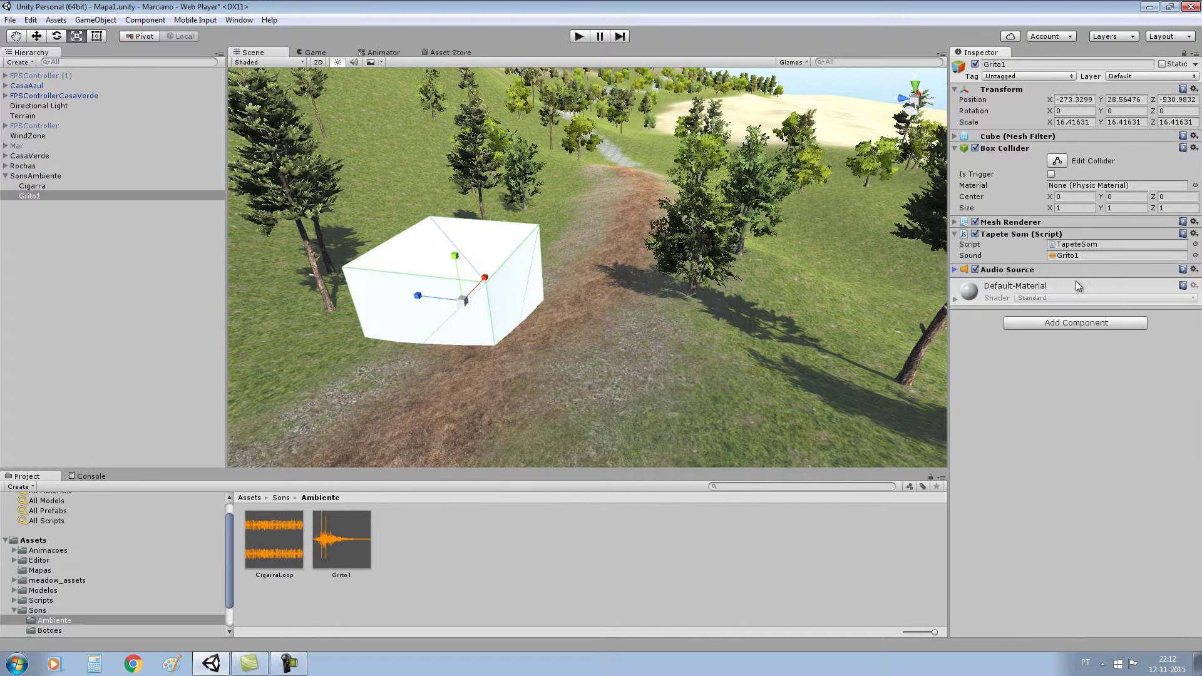
pyautogui.click(1194, 270)
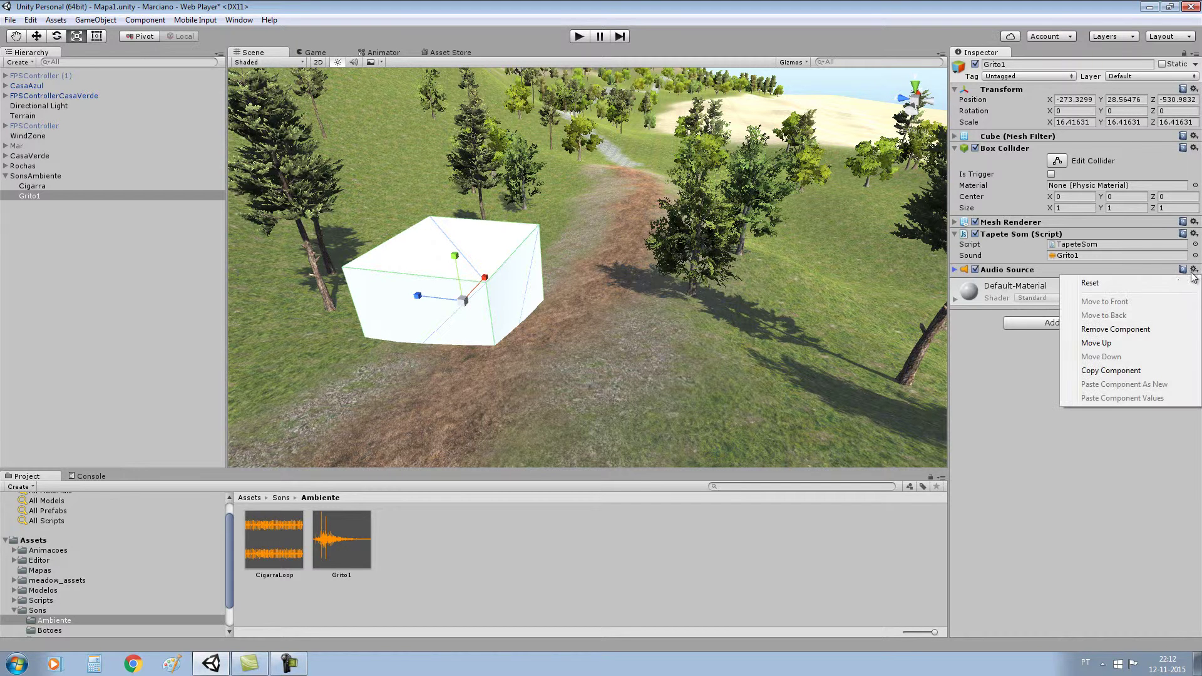
pyautogui.click(1127, 343)
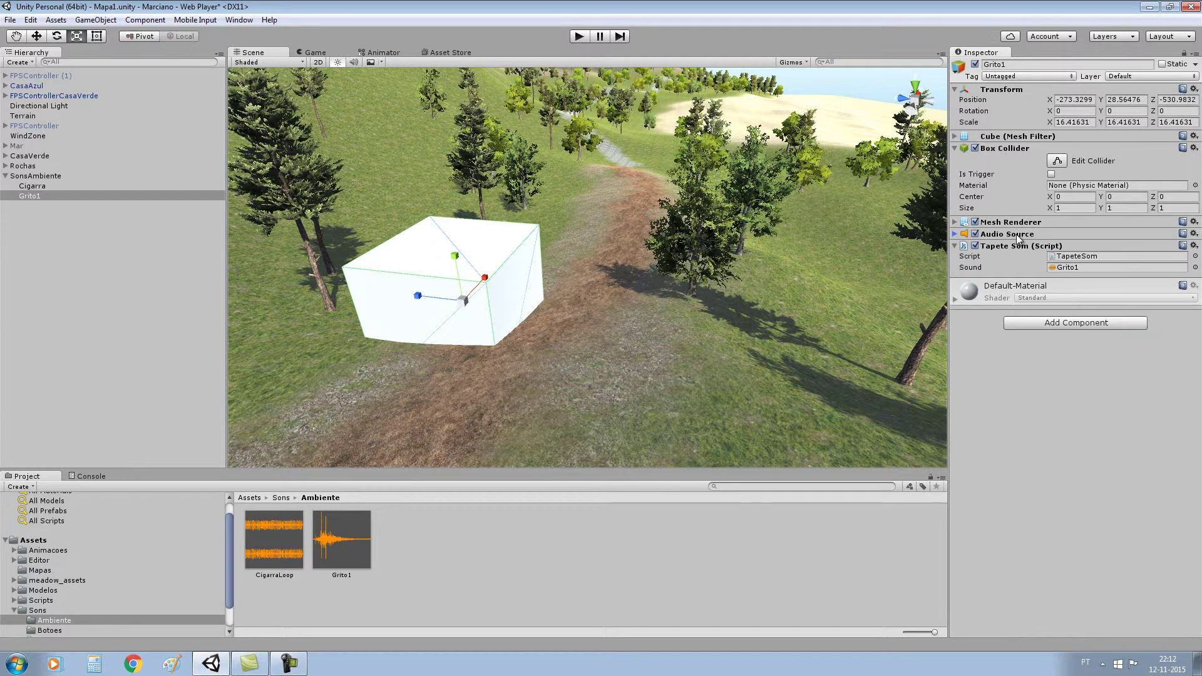
pyautogui.click(955, 235)
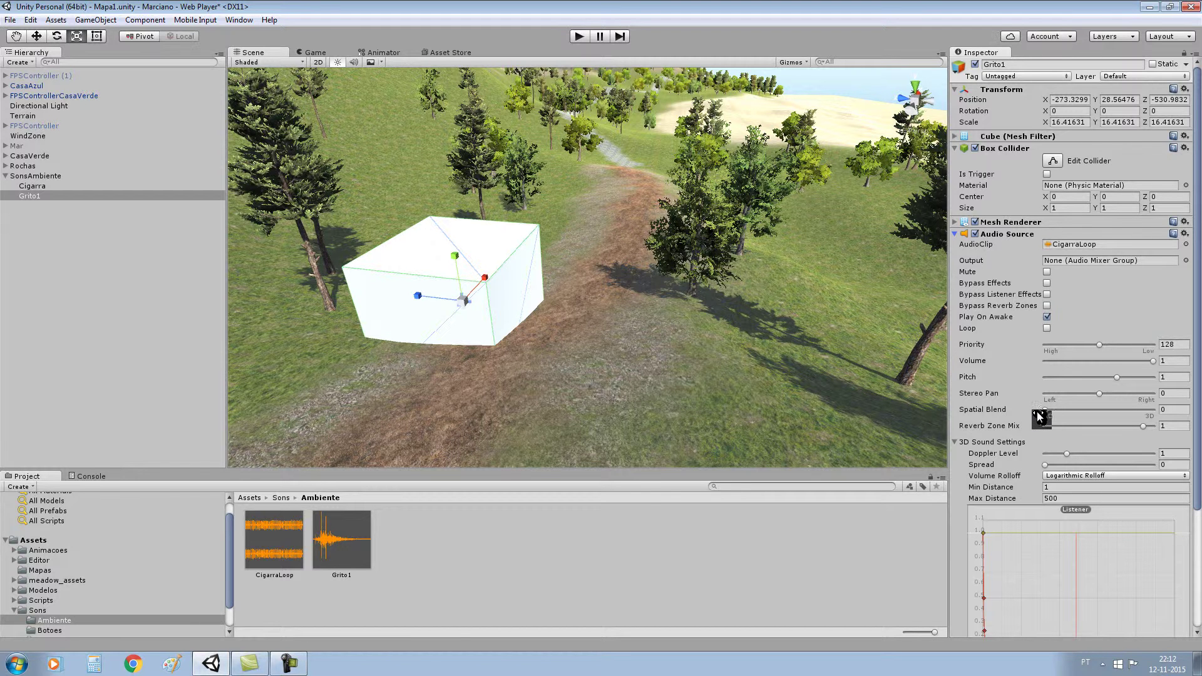
pyautogui.scroll(-2, 1074, 432)
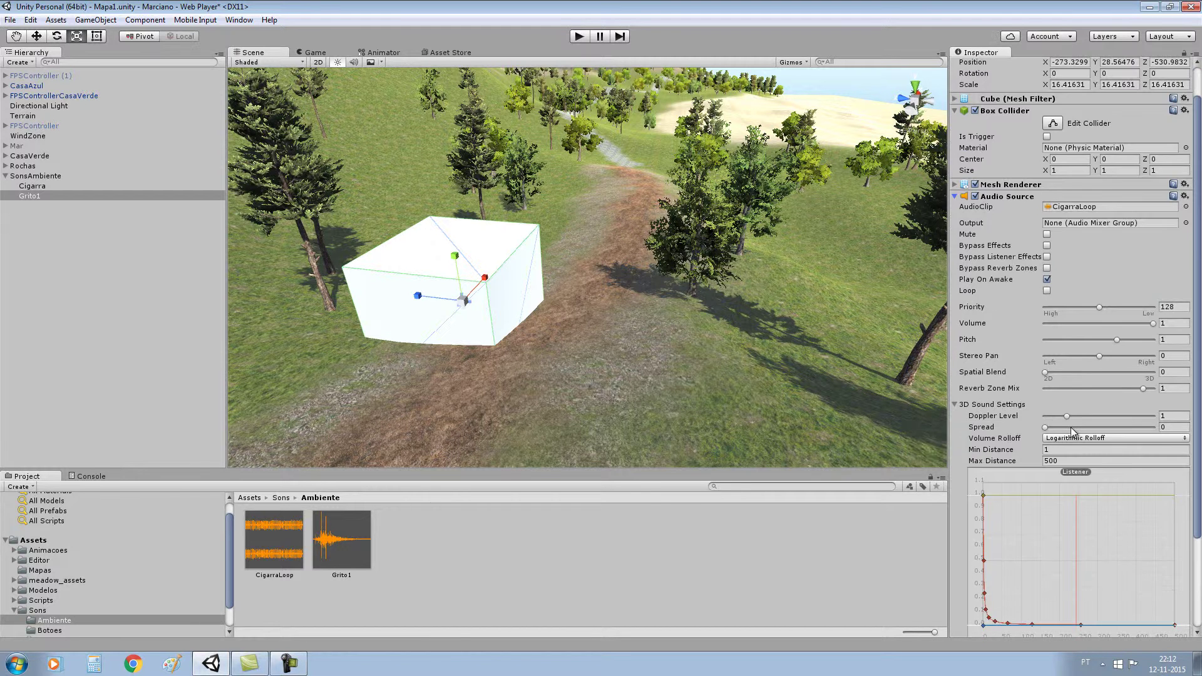
pyautogui.scroll(-3, 1073, 432)
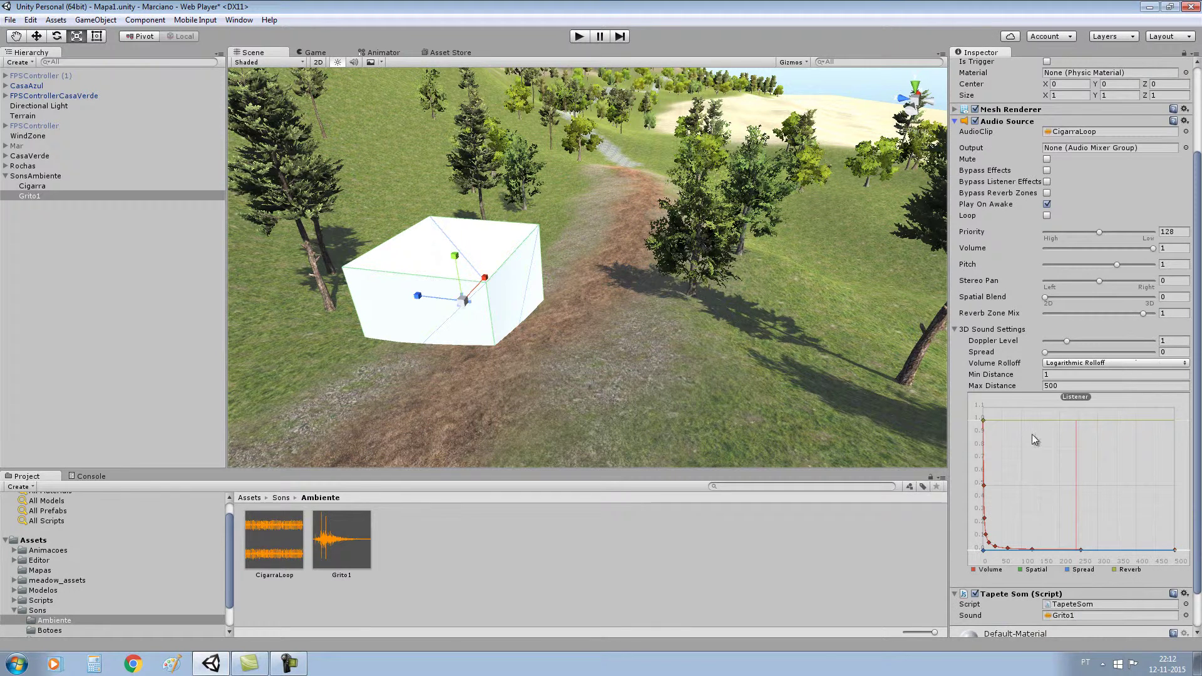
pyautogui.scroll(-2, 1035, 440)
pyautogui.scroll(6, 979, 186)
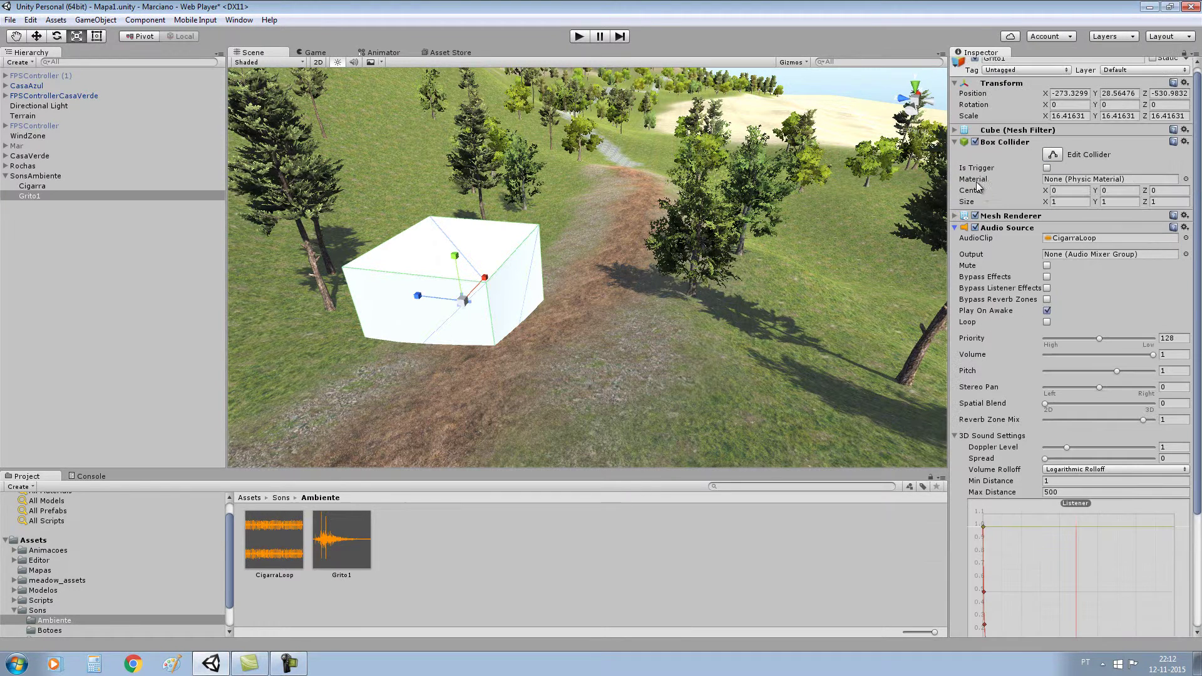
# - Collapse the Audio Source component and save the scene
pyautogui.click(956, 228)
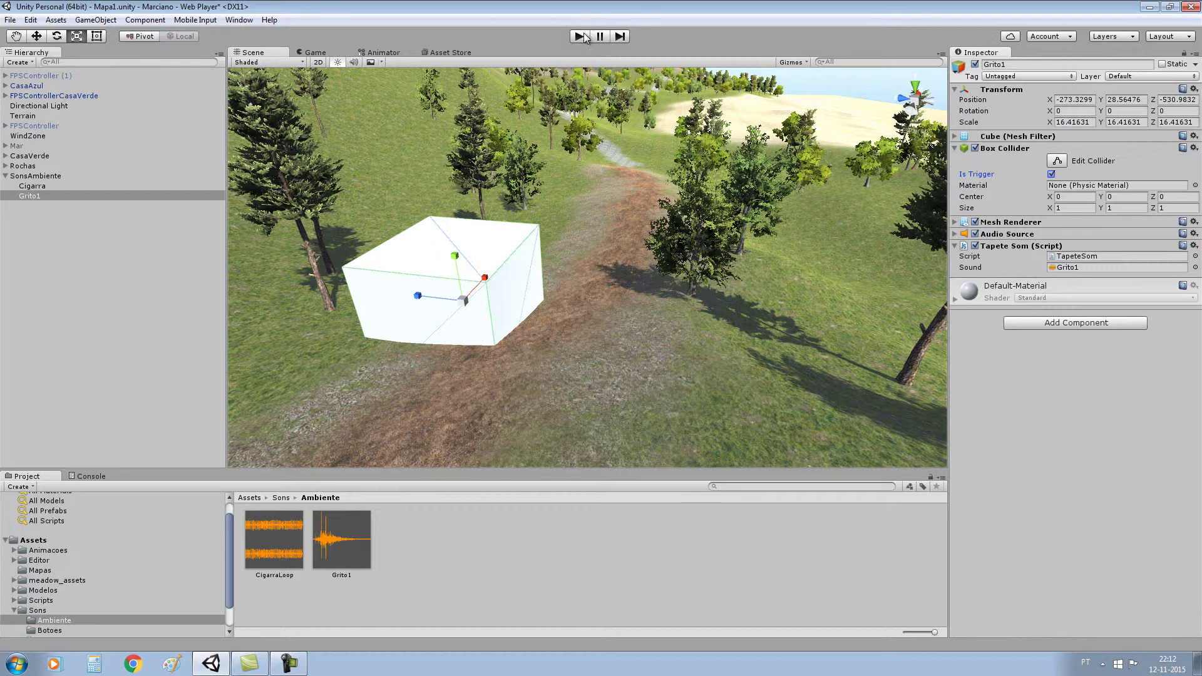
pyautogui.click(7, 19)
pyautogui.click(37, 67)
# - Enter Play mode and walk the player along the dirt path through the white Grito1 cube
pyautogui.click(579, 38)
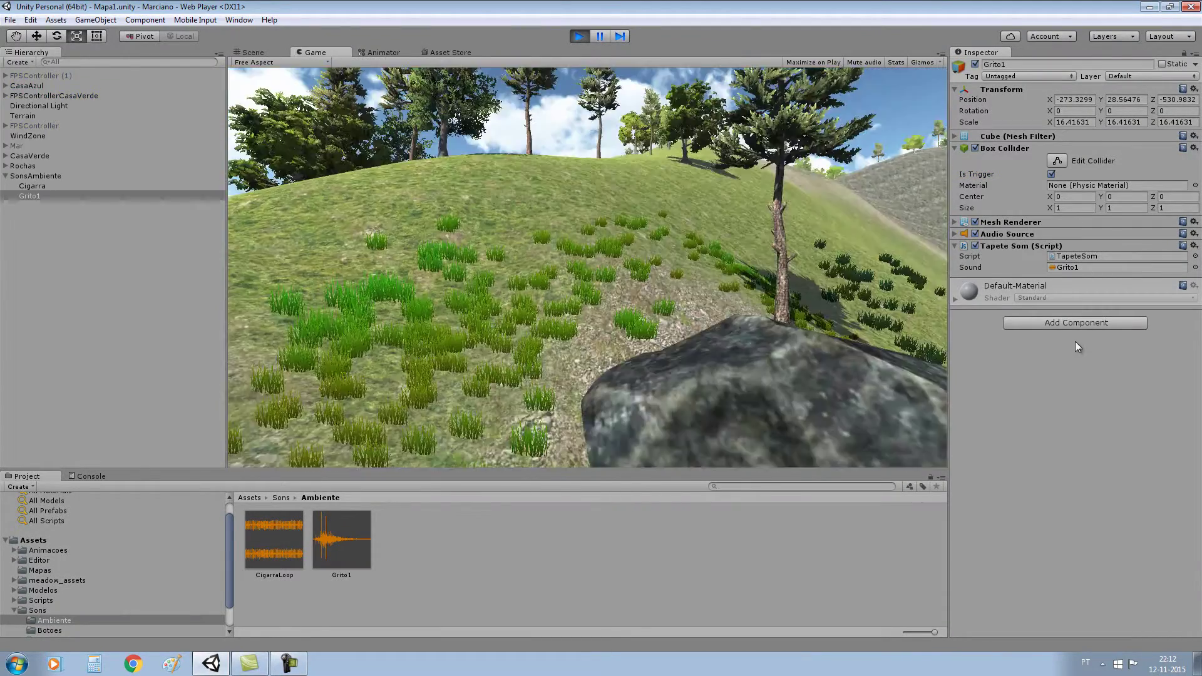
pyautogui.press('w')
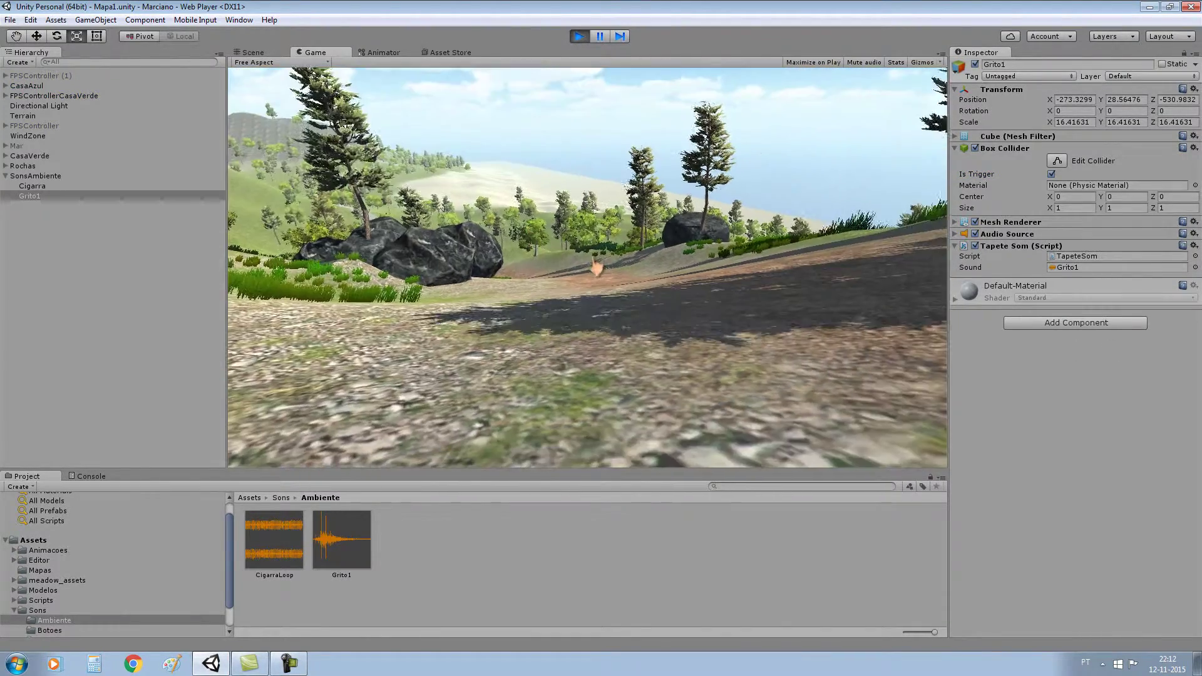
pyautogui.press('w')
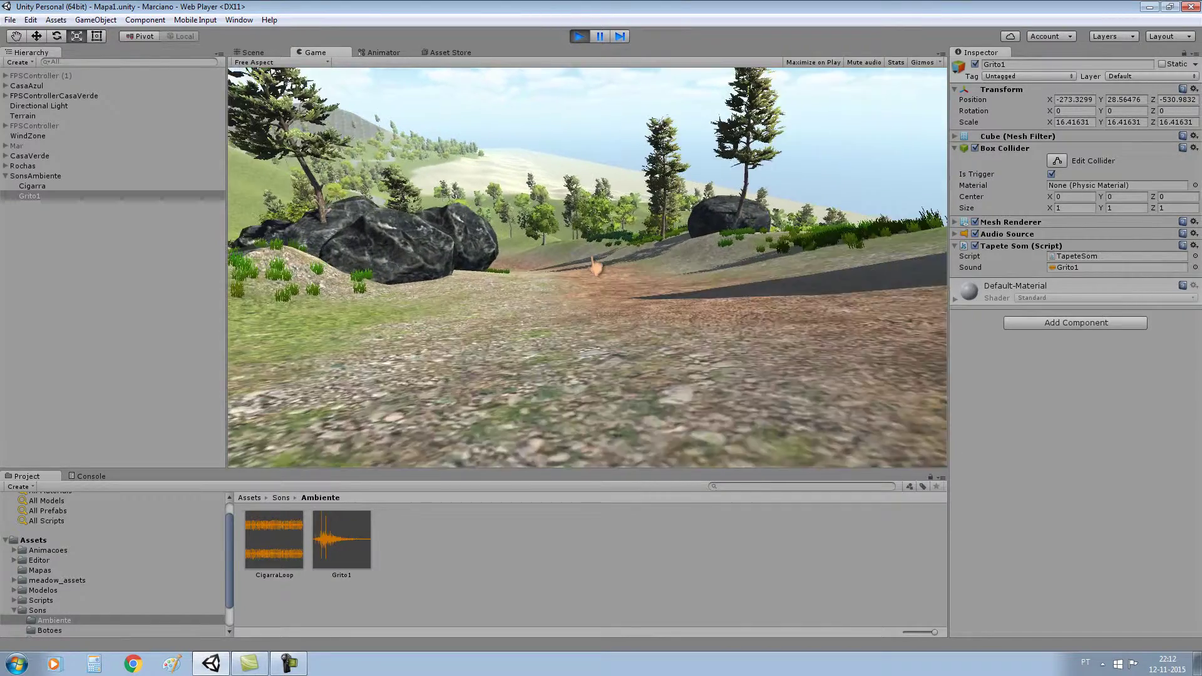
pyautogui.press('w')
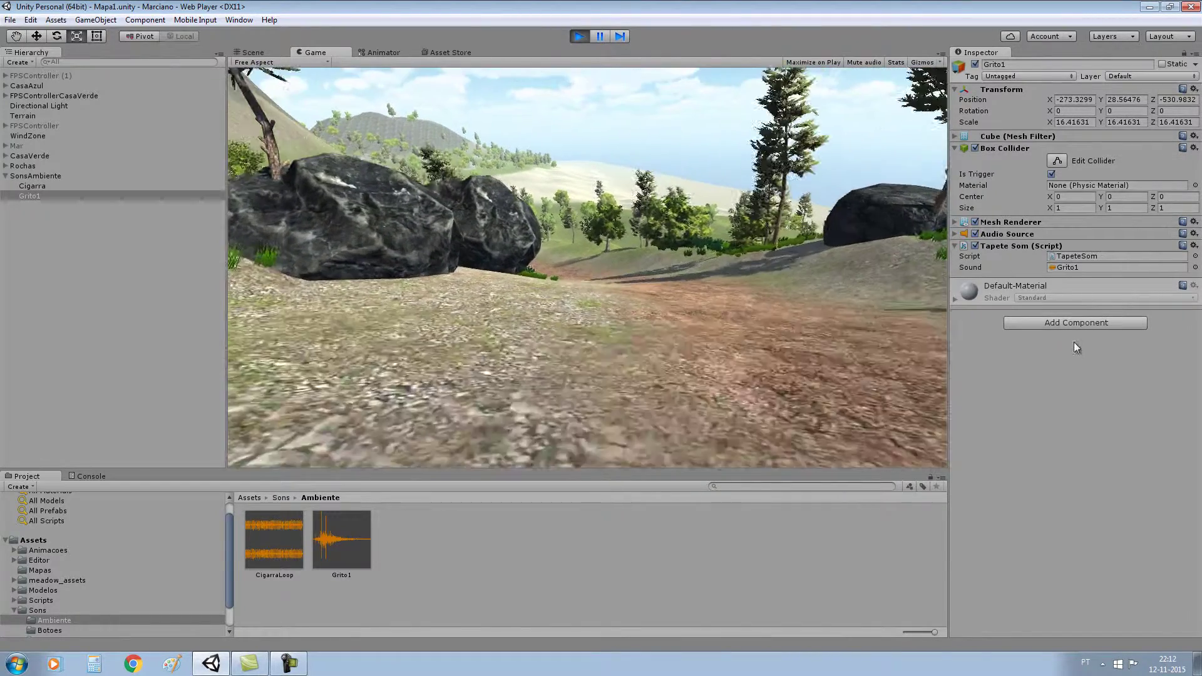
pyautogui.press('w')
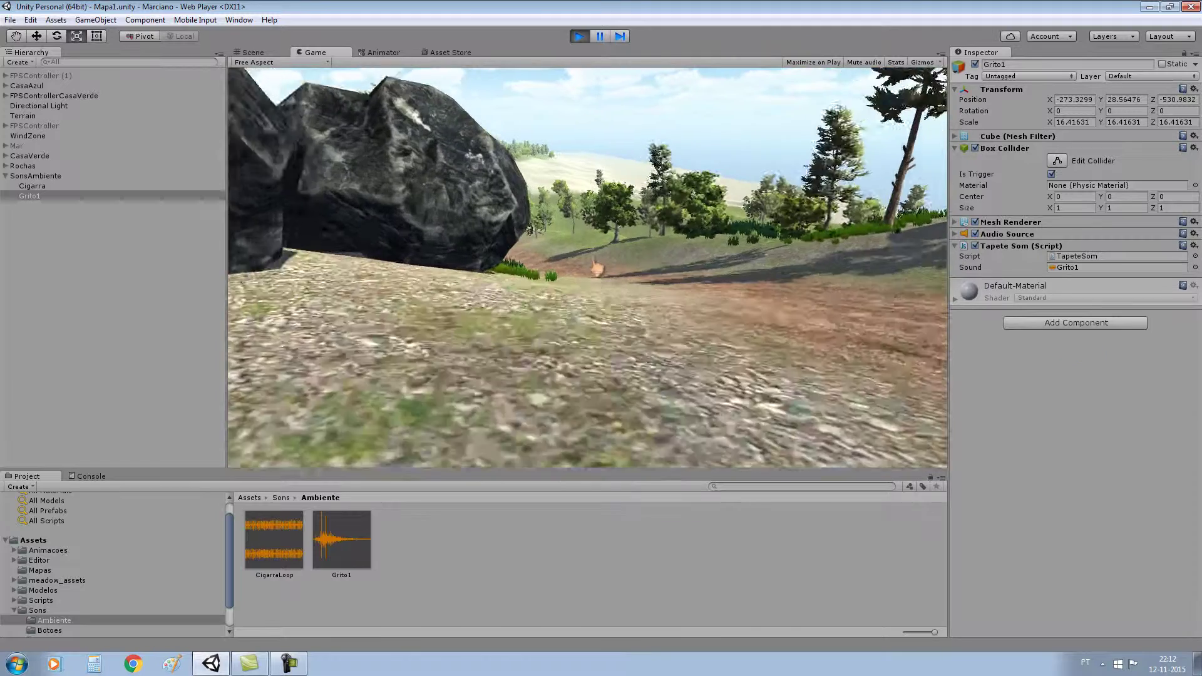
pyautogui.press('w')
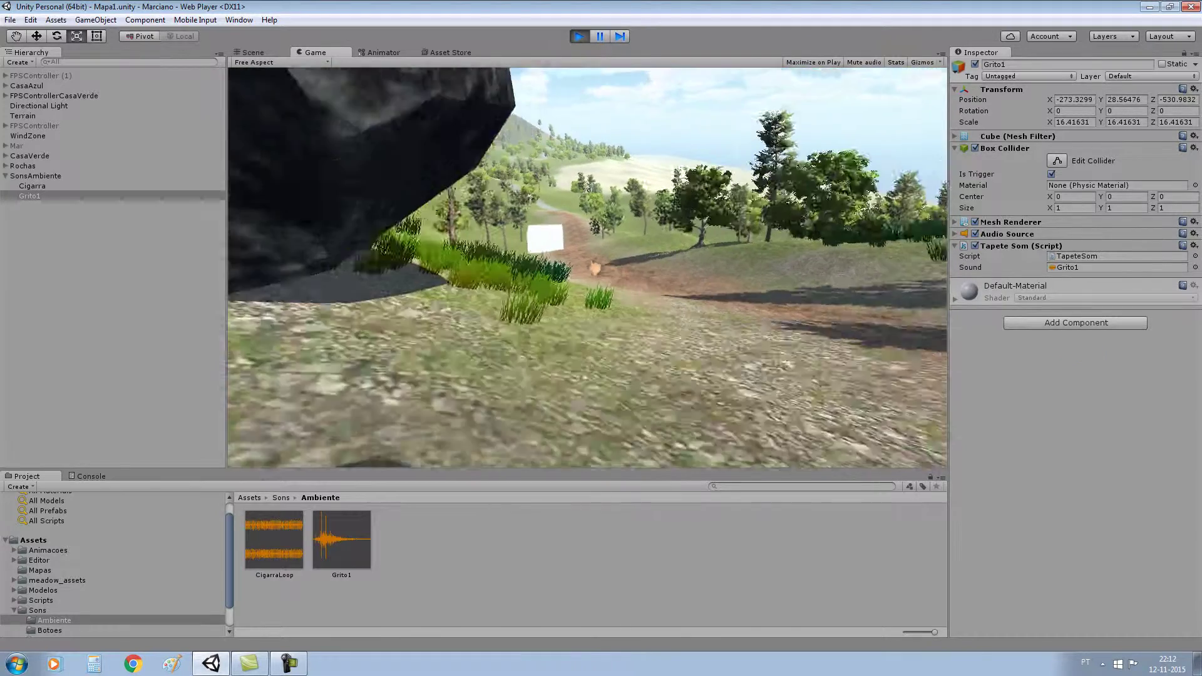
pyautogui.press('w')
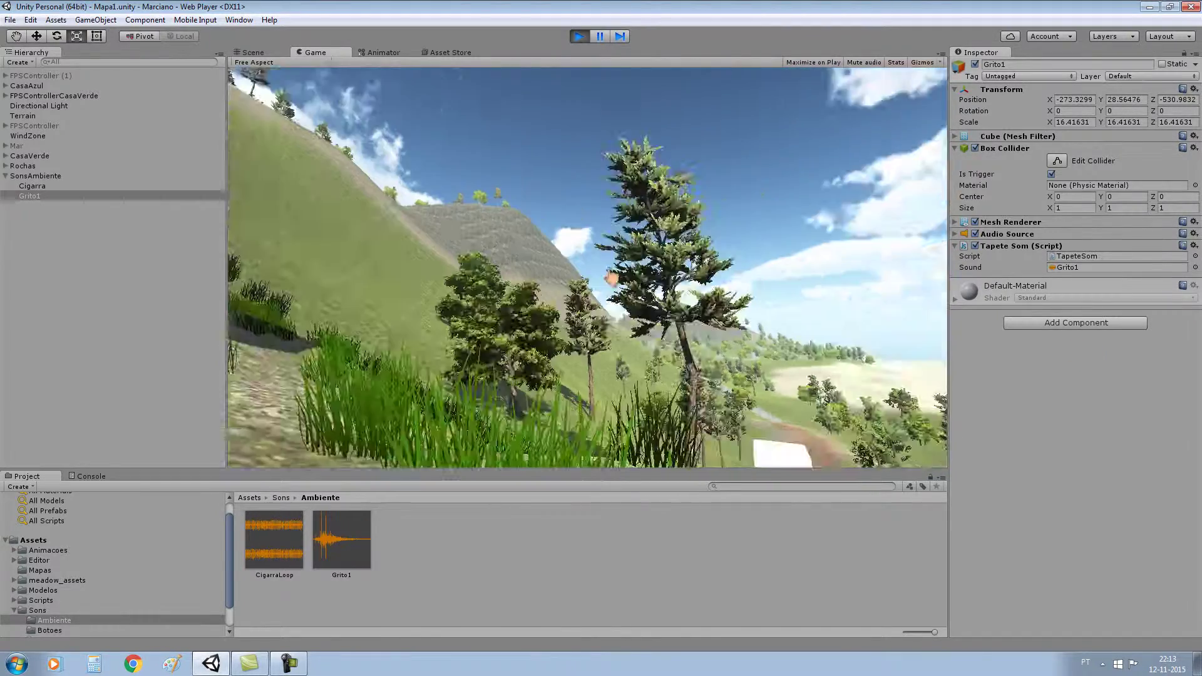
pyautogui.press('w')
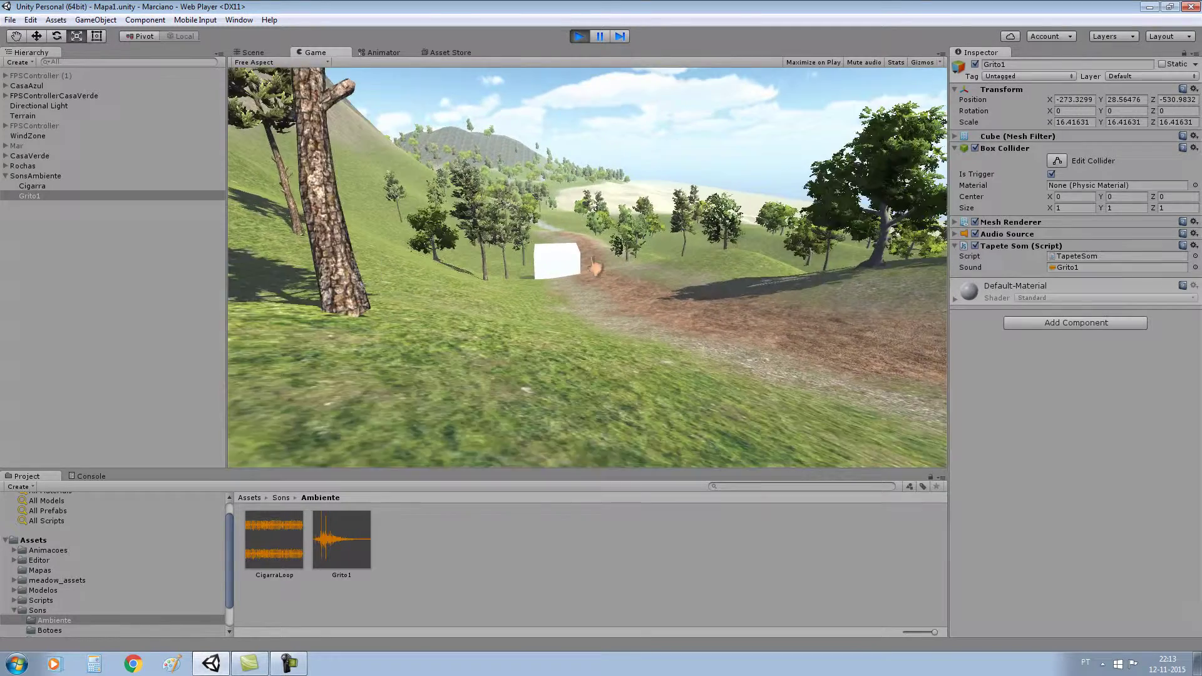
pyautogui.press('w')
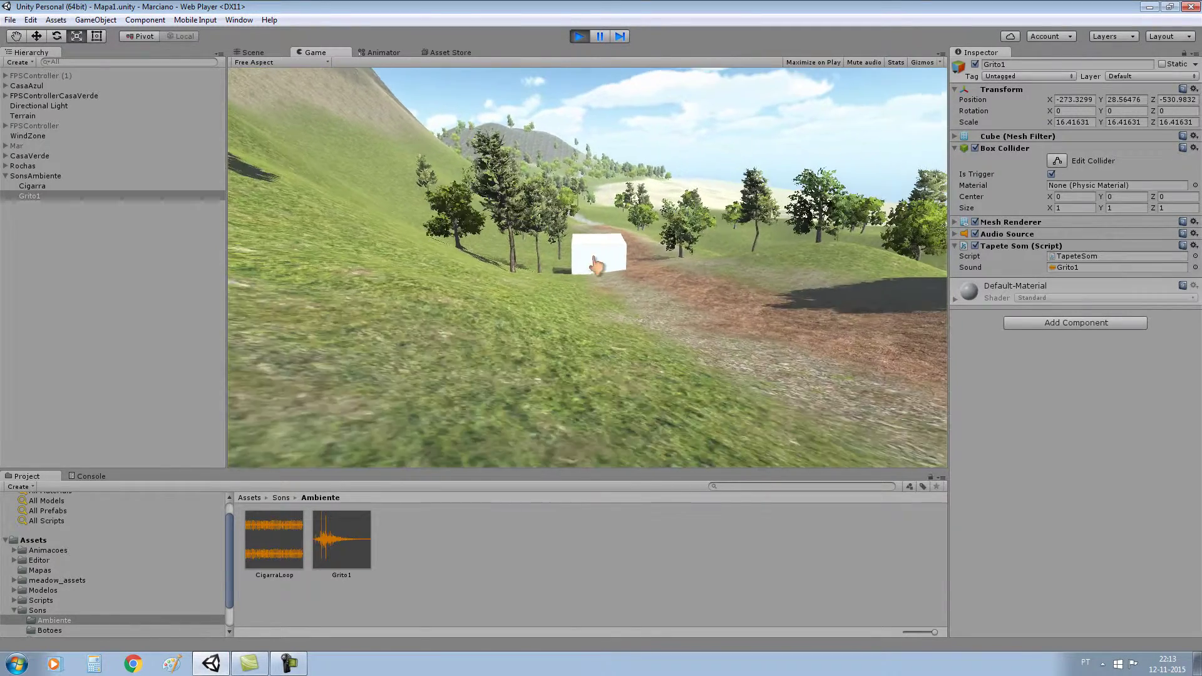
pyautogui.press('w')
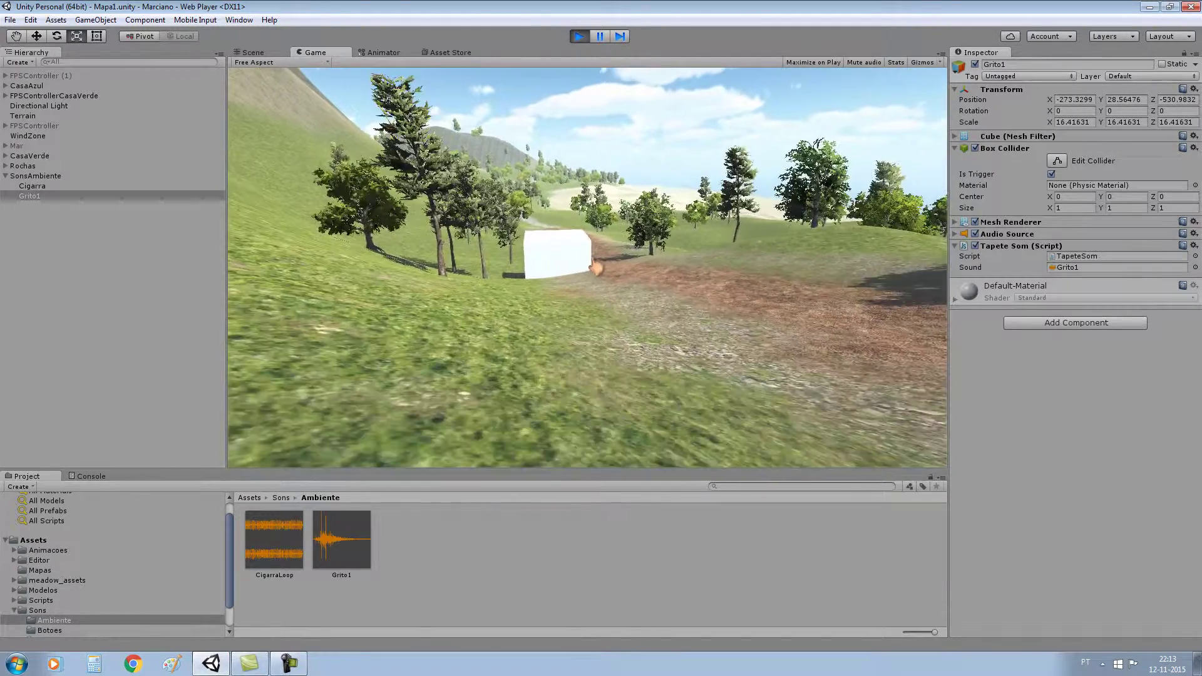
pyautogui.press('w')
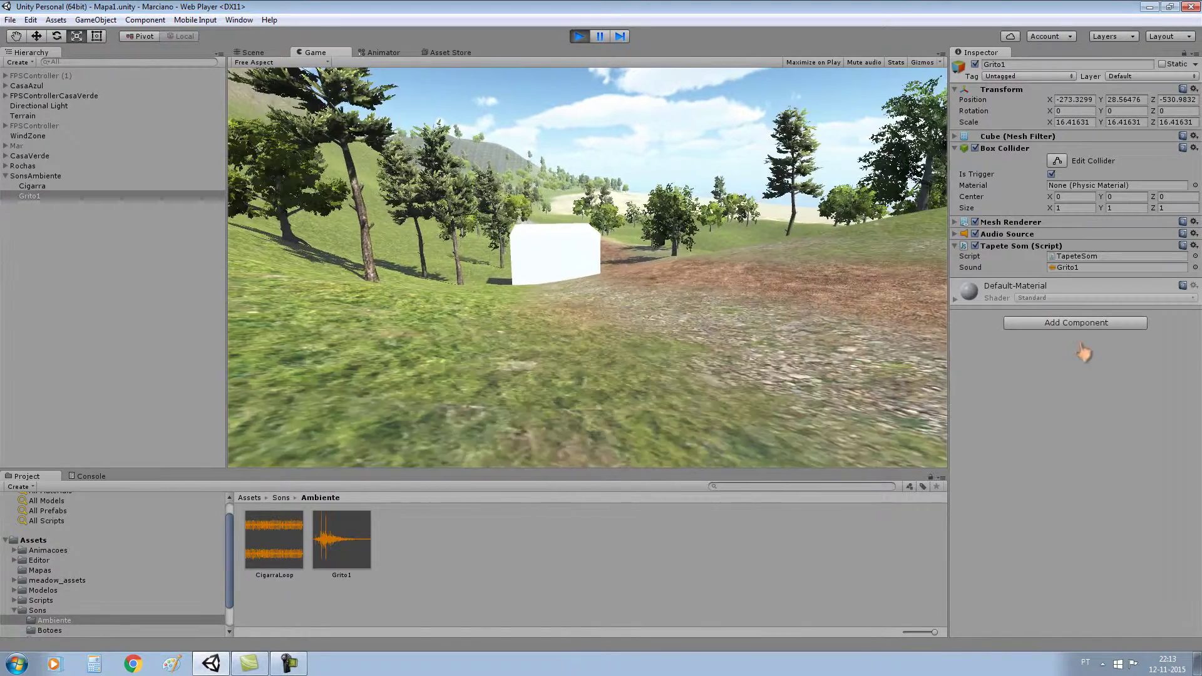
pyautogui.press('w')
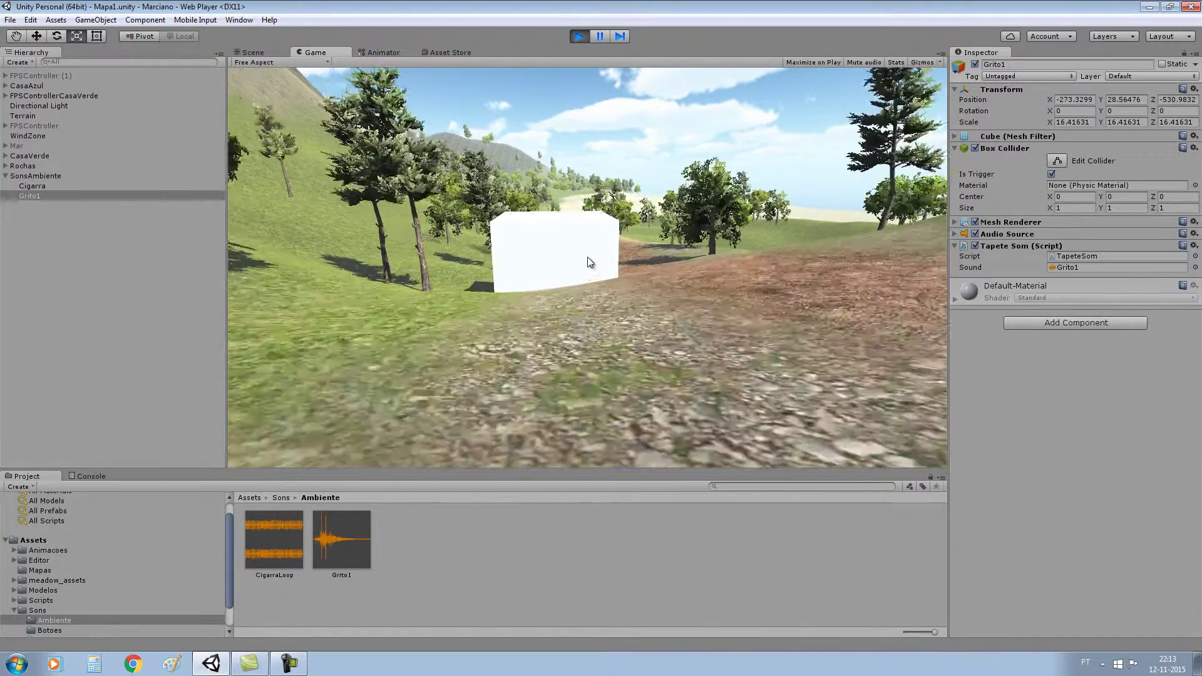
pyautogui.press('w')
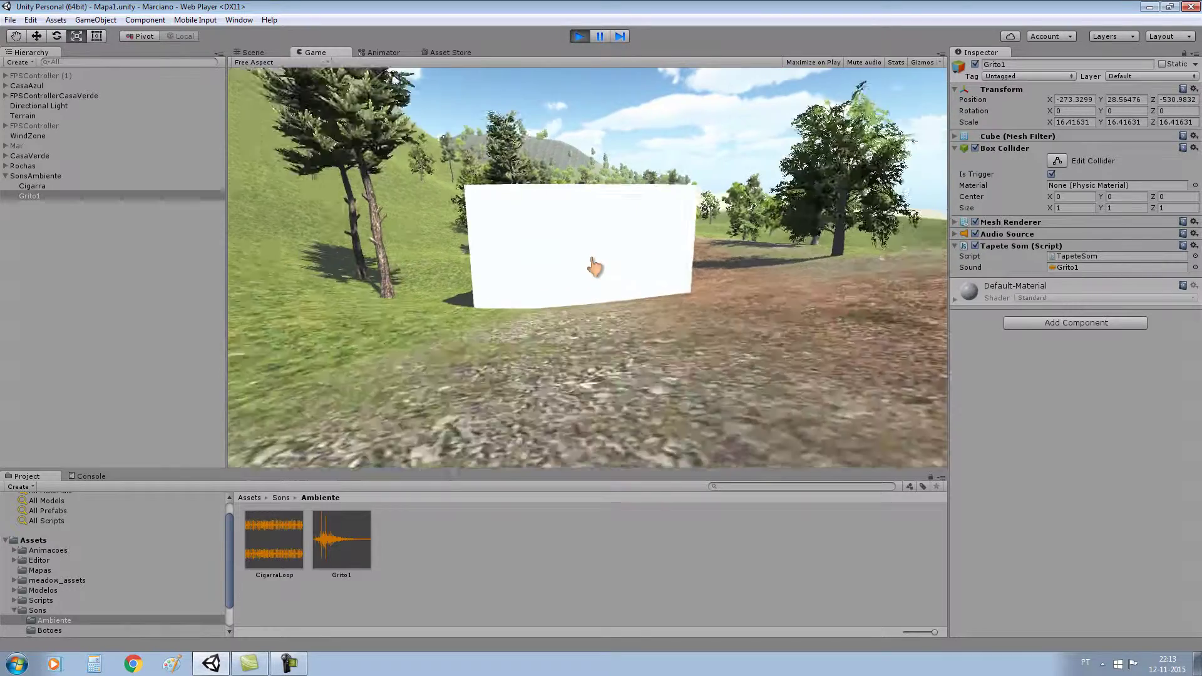
pyautogui.press('w')
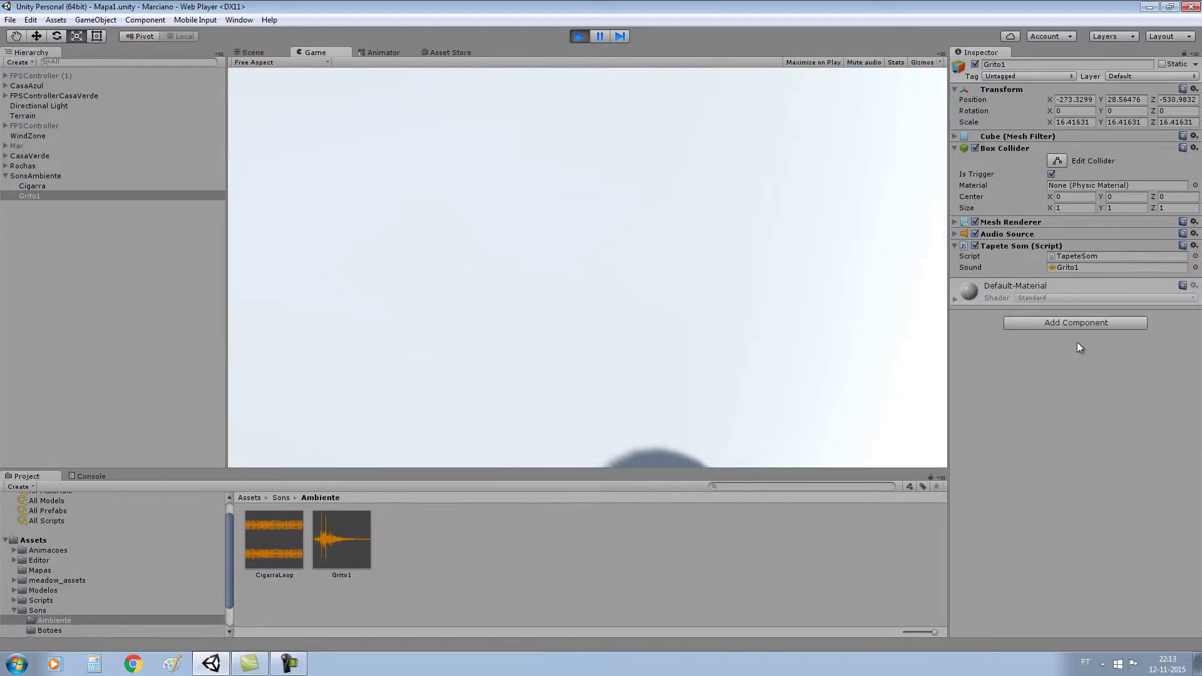
# - Repeatedly back out of and re-enter the Grito1 trigger cube
pyautogui.press('s')
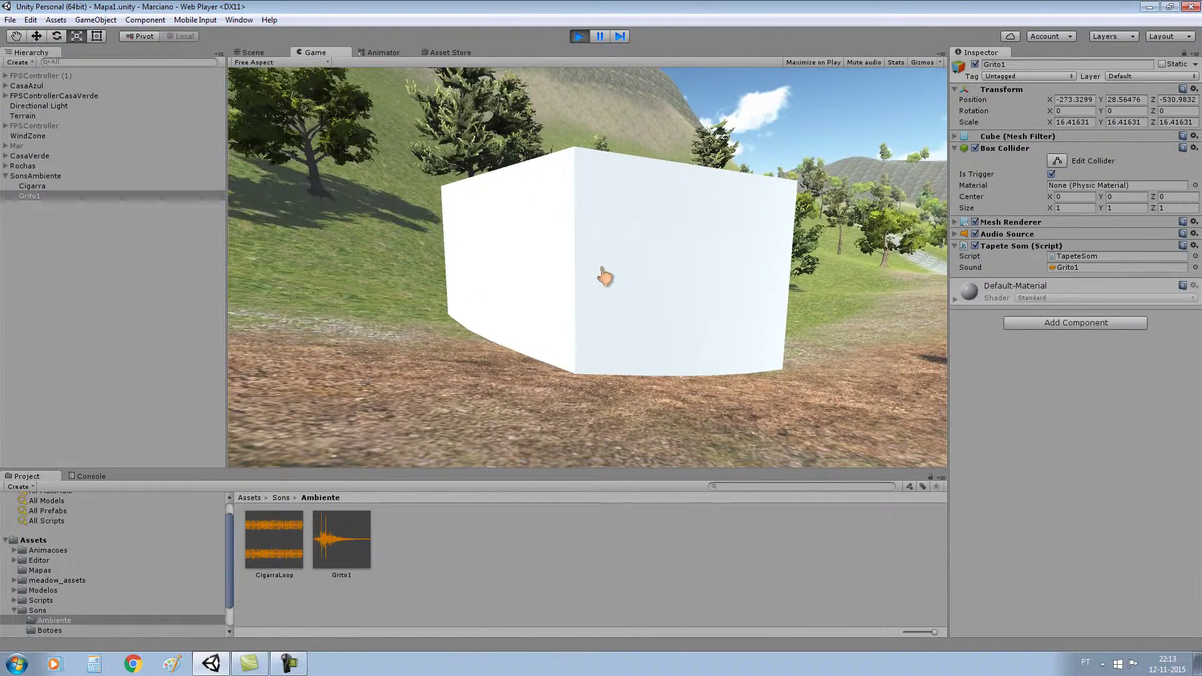
pyautogui.press('w')
pyautogui.press('w')
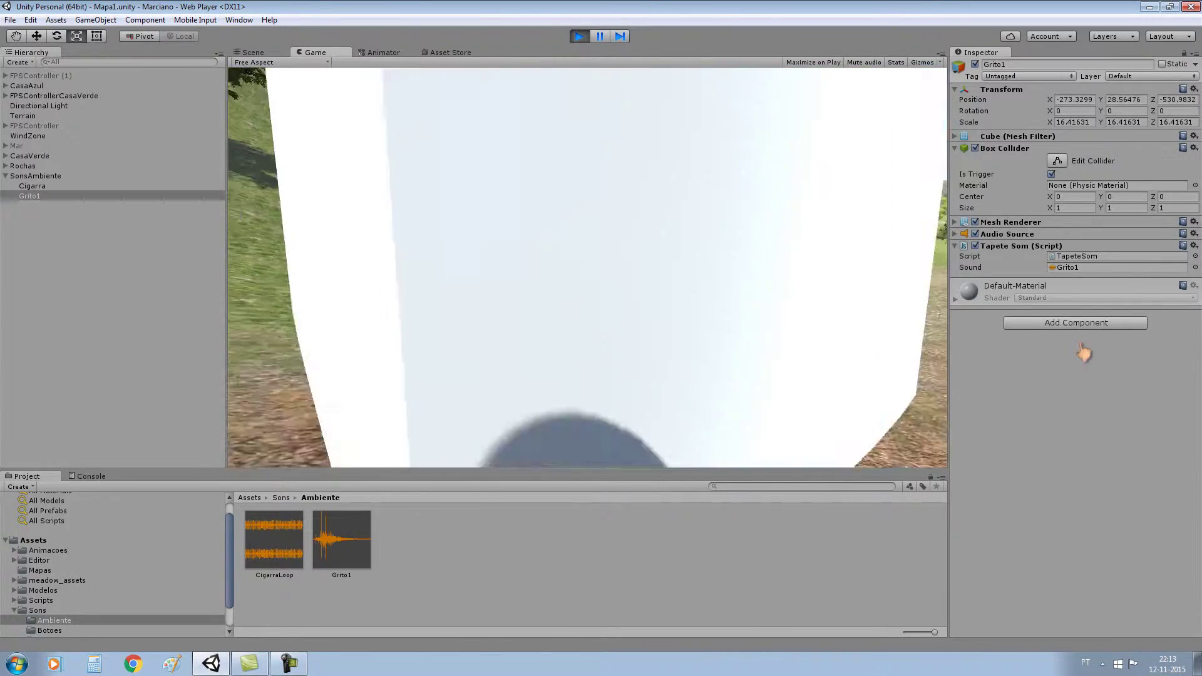
pyautogui.press('w')
pyautogui.press('w')
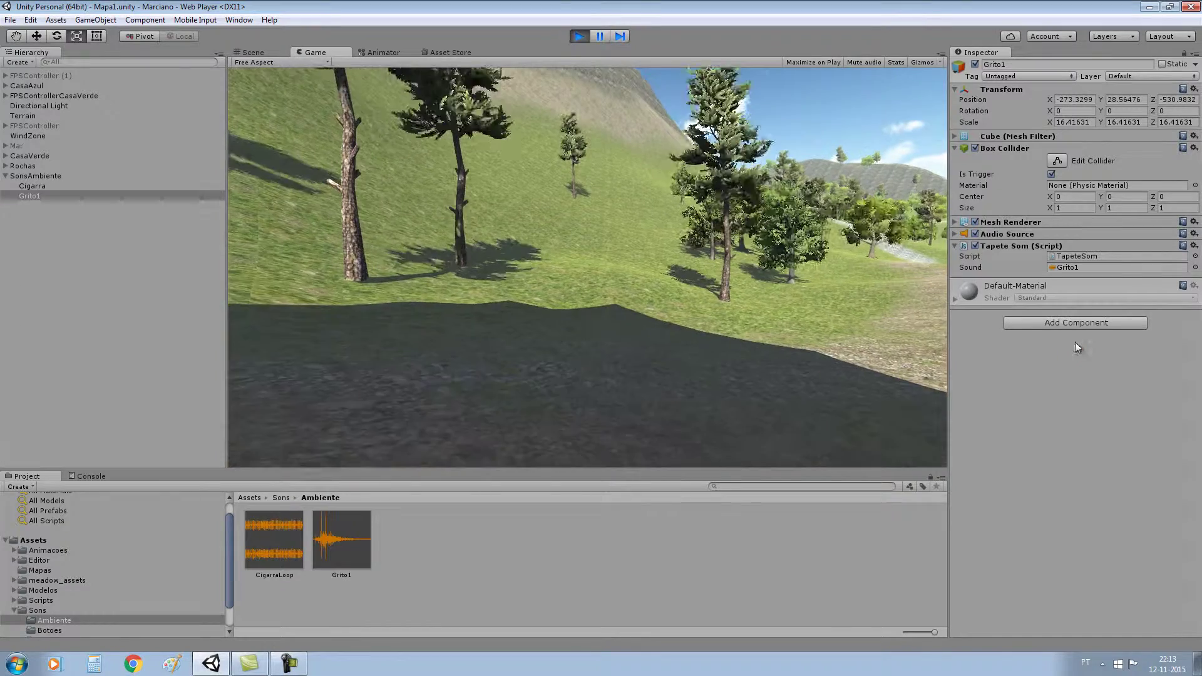
pyautogui.press('s')
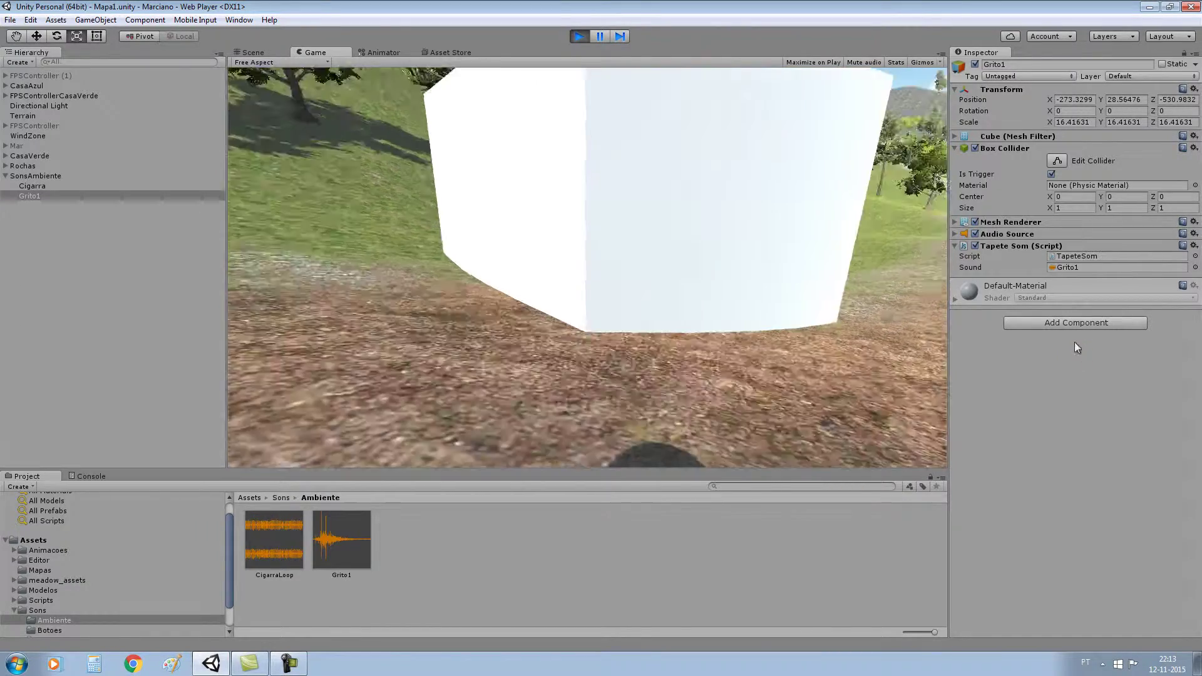
pyautogui.press('w')
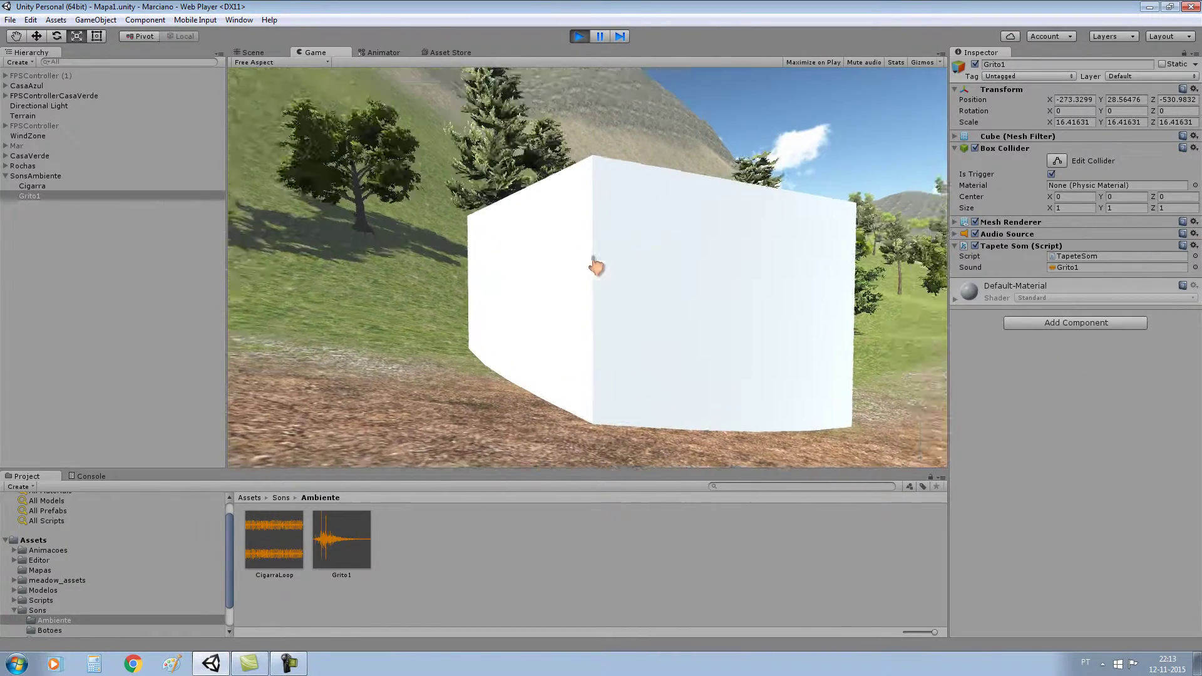
pyautogui.press('s')
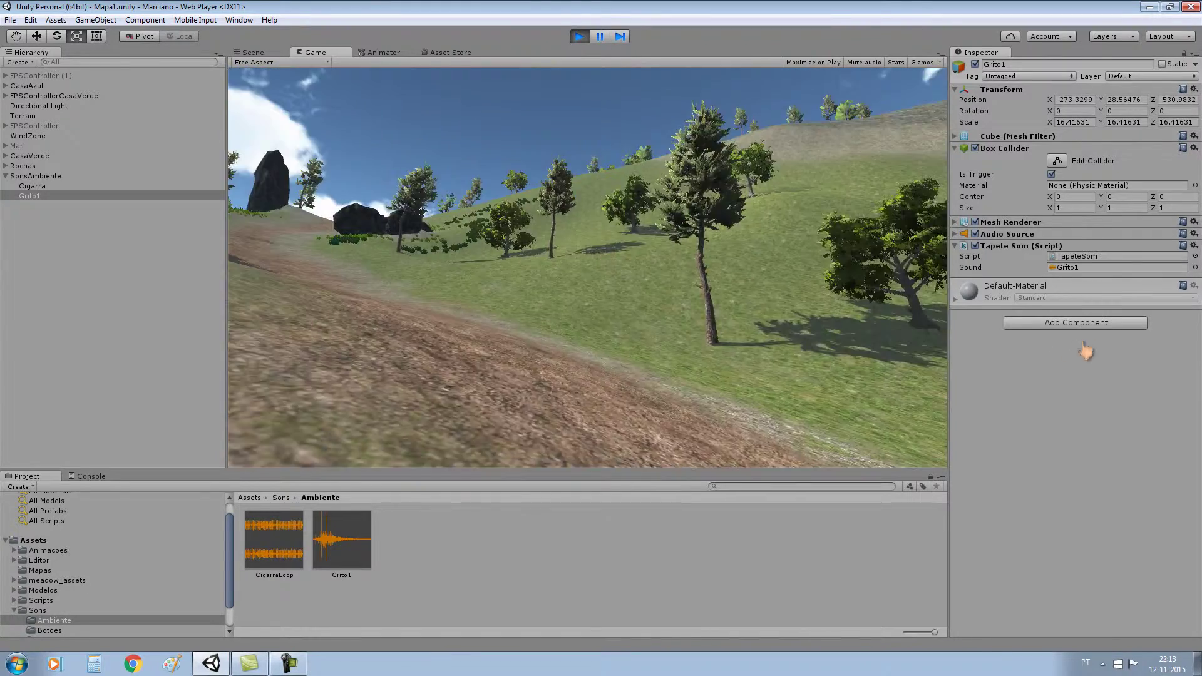
pyautogui.press('w')
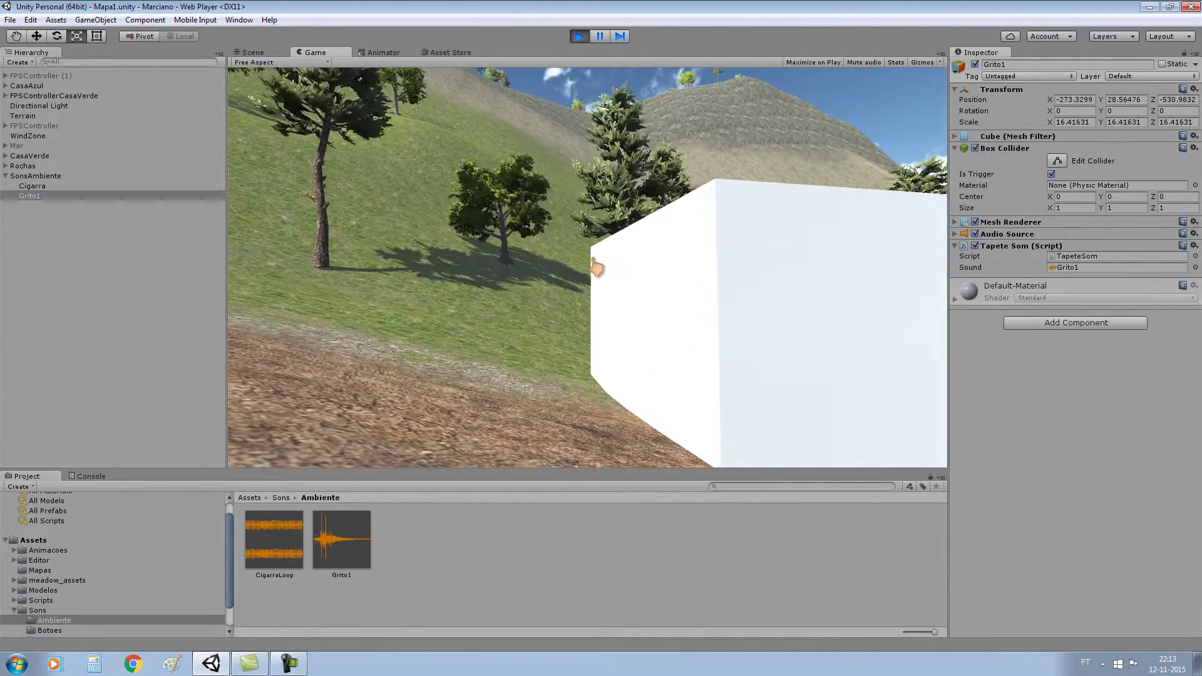
pyautogui.press('s')
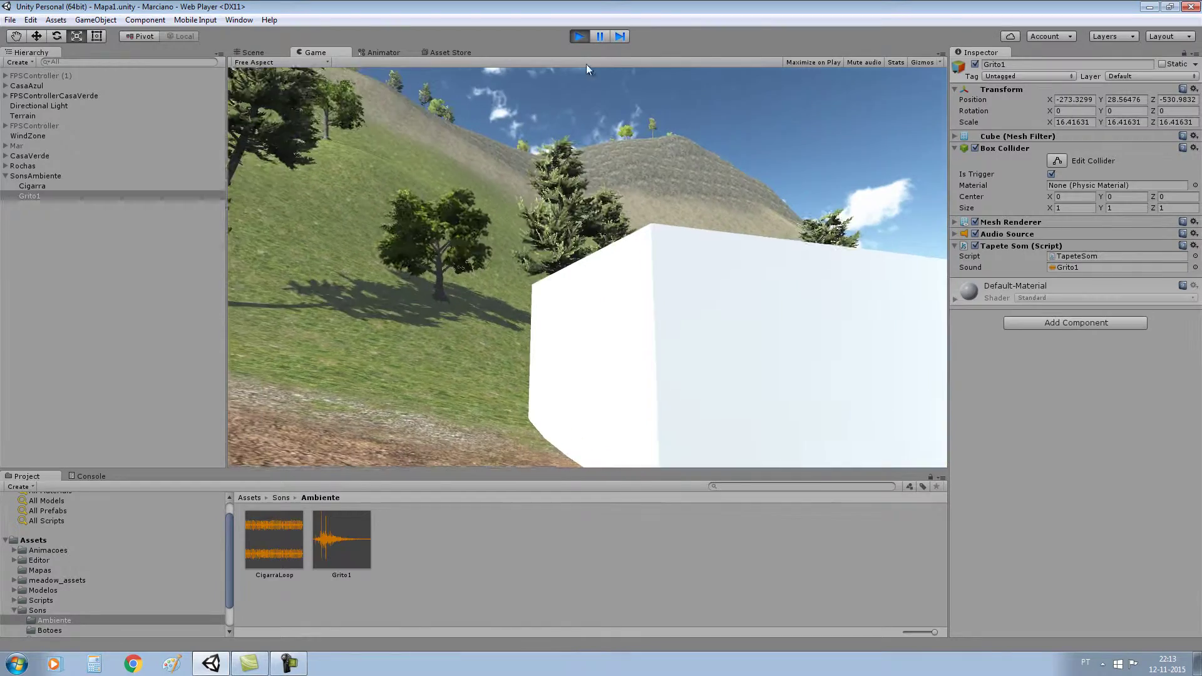
# - Stop Play mode and enlarge Grito1 uniformly with the Scale handle to about 158
pyautogui.click(577, 36)
pyautogui.scroll(-3, 560, 280)
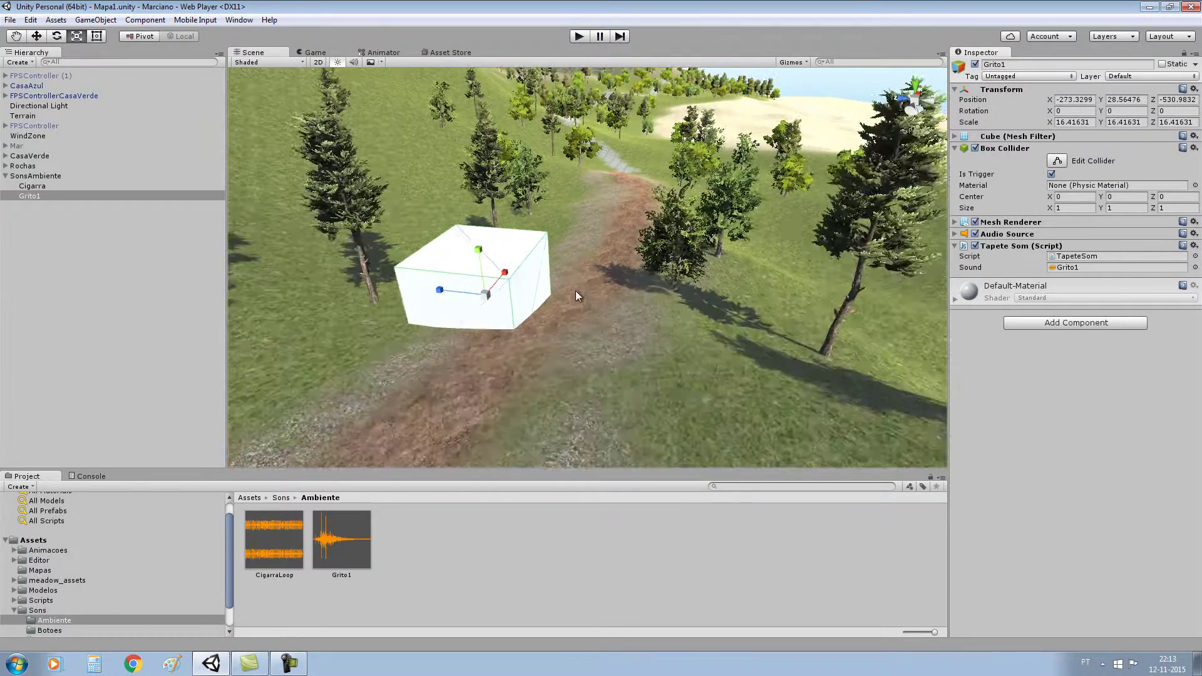
pyautogui.scroll(2, 490, 291)
pyautogui.moveTo(517, 288)
pyautogui.mouseDown()
pyautogui.moveTo(745, 256)
pyautogui.moveTo(708, 260)
pyautogui.mouseUp()
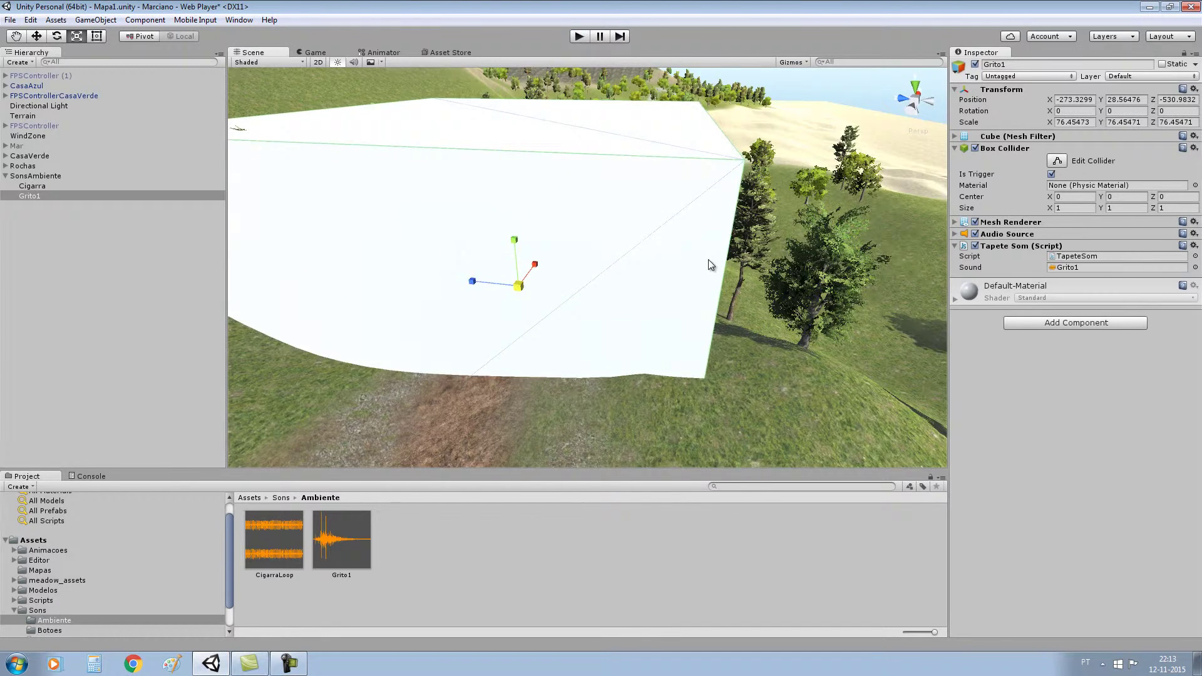
pyautogui.scroll(-3, 689, 270)
pyautogui.scroll(-3, 687, 271)
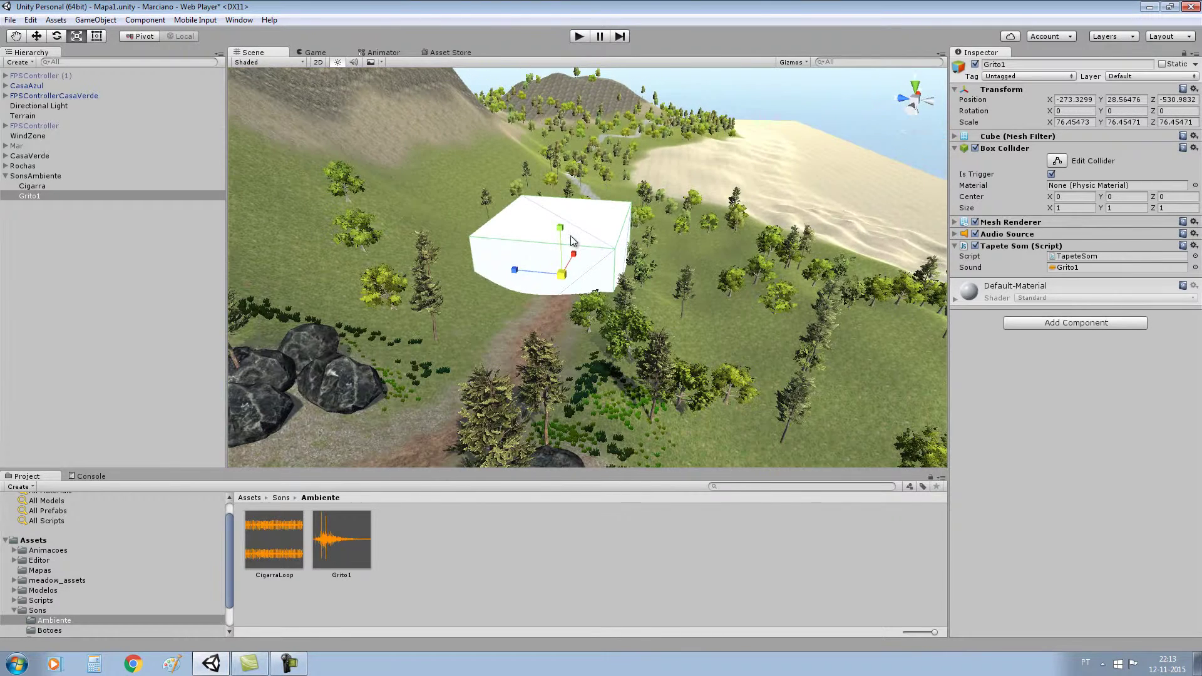
pyautogui.moveTo(563, 282); pyautogui.dragTo(589, 271)
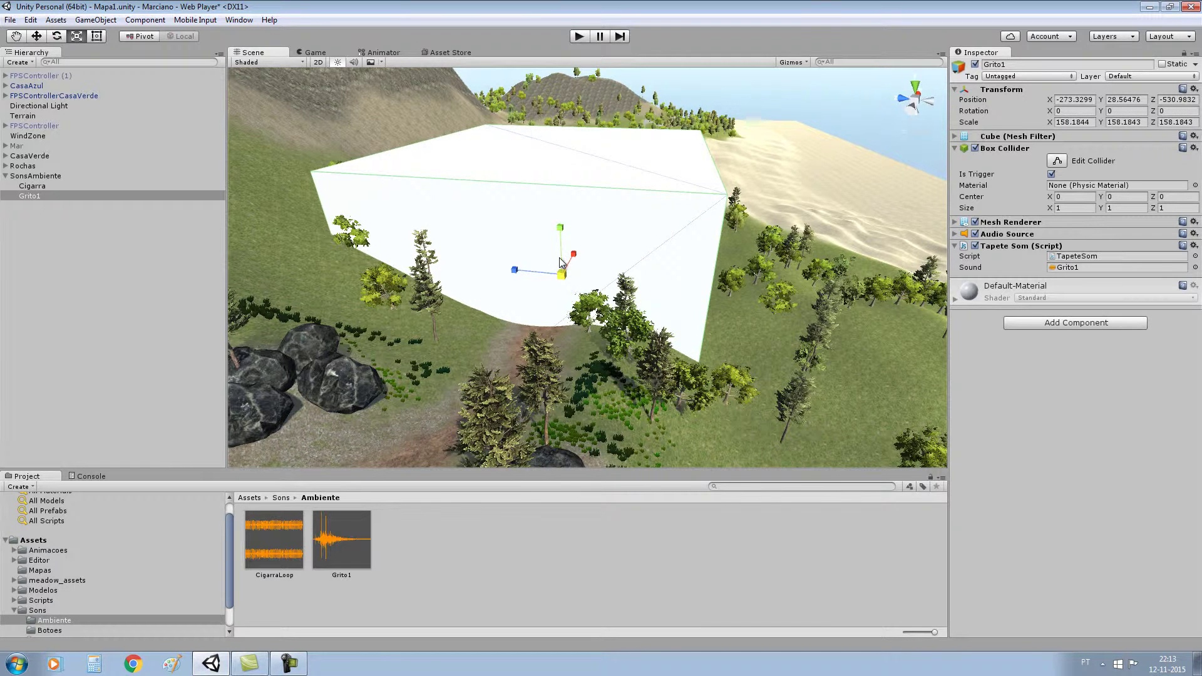
# - Shrink Grito1 back down to a uniform scale of about 56.47
pyautogui.scroll(1, 562, 262)
pyautogui.scroll(1, 526, 310)
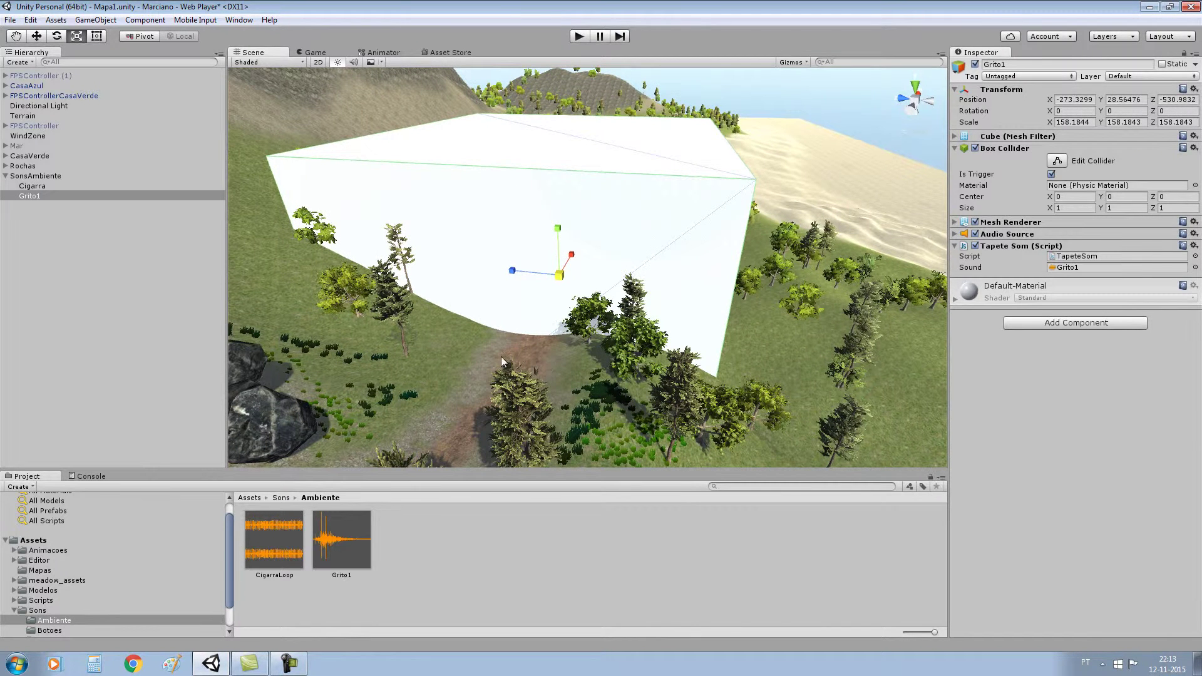
pyautogui.scroll(1, 501, 349)
pyautogui.scroll(1, 504, 349)
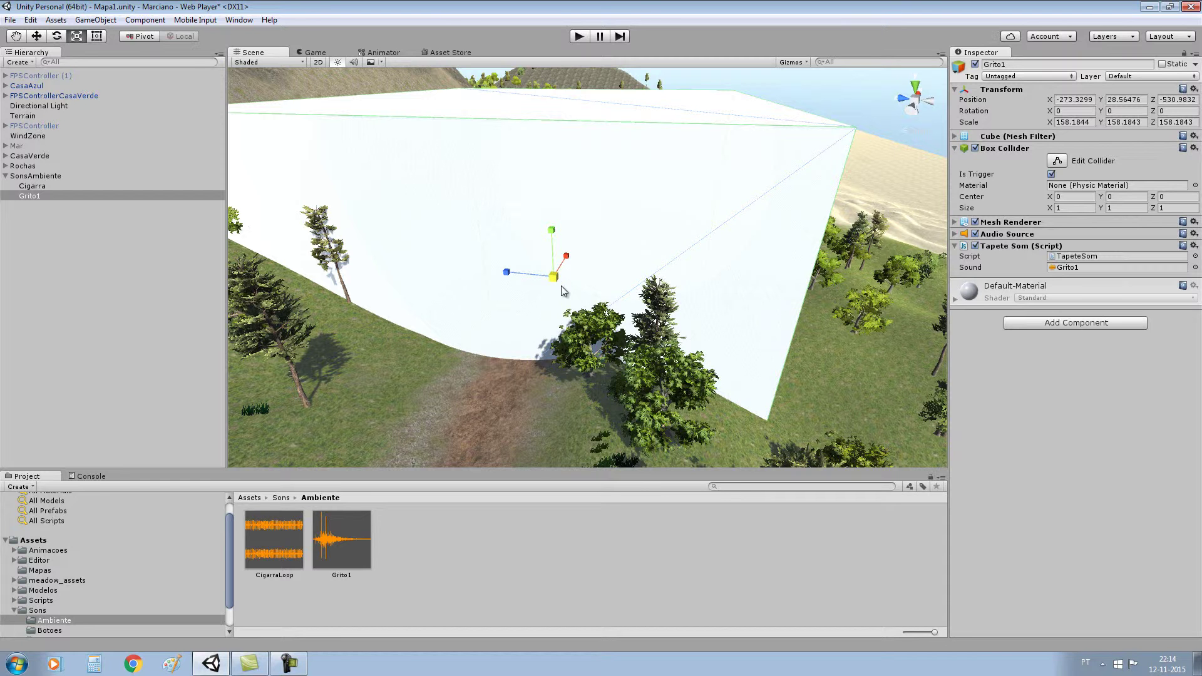
pyautogui.scroll(1, 561, 285)
pyautogui.scroll(-2, 536, 289)
pyautogui.moveTo(557, 276); pyautogui.dragTo(531, 290)
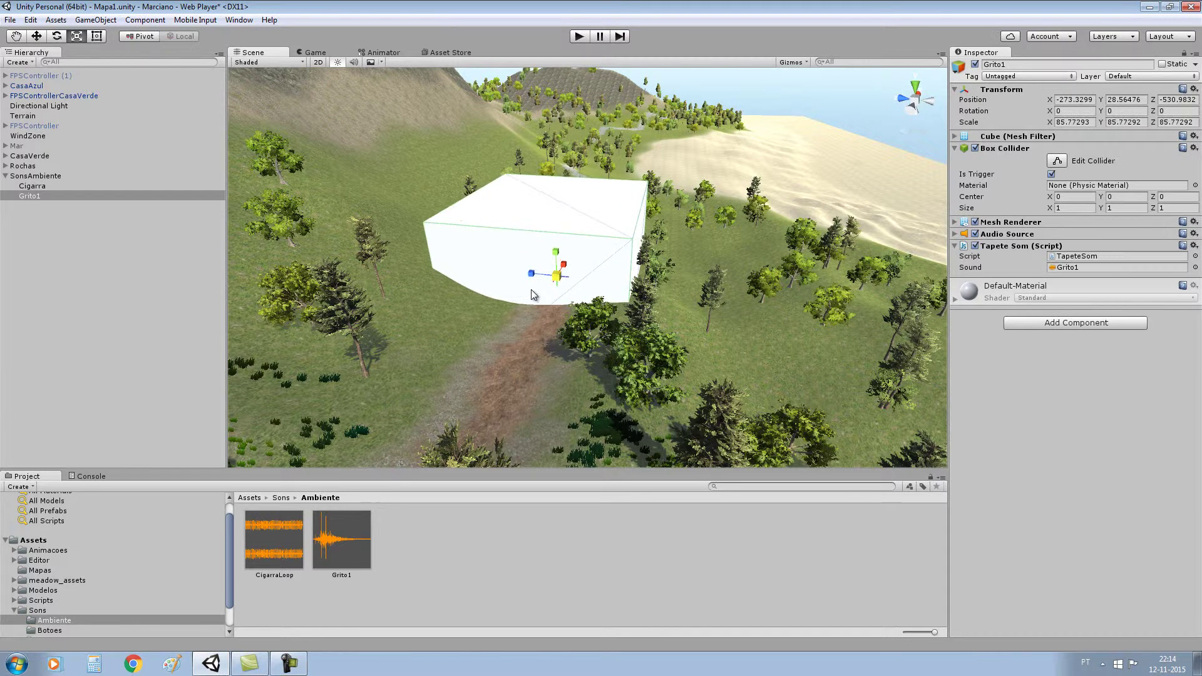
pyautogui.moveTo(531, 290); pyautogui.dragTo(526, 294)
pyautogui.scroll(2, 582, 265)
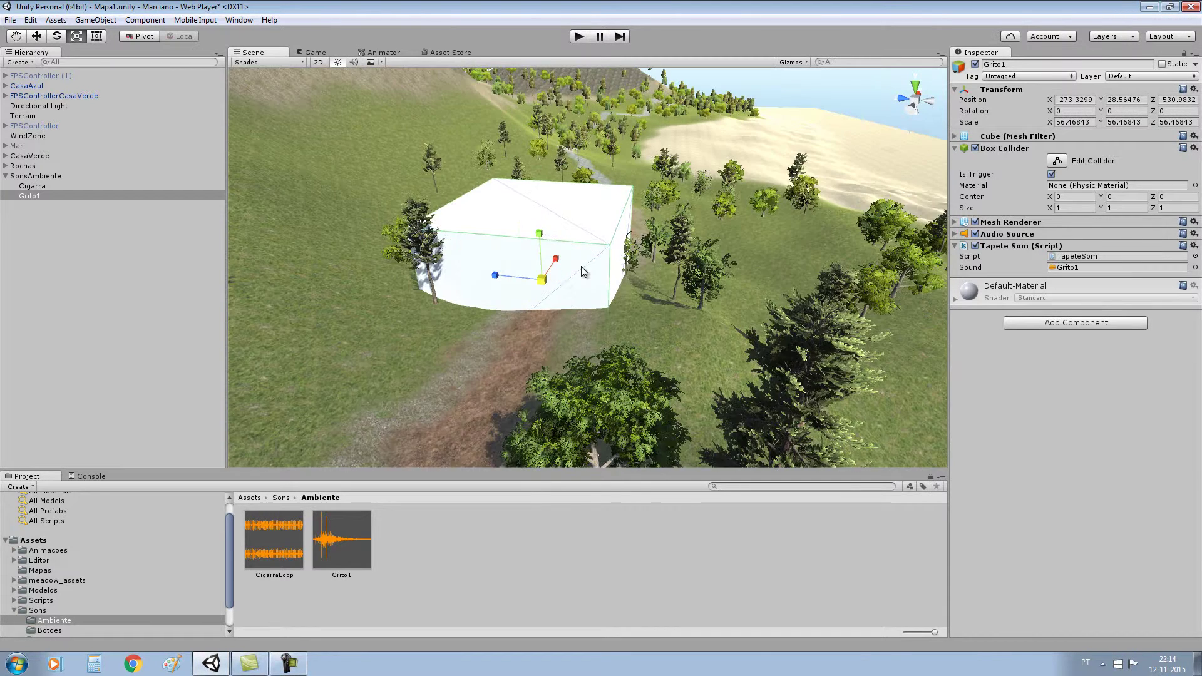
pyautogui.scroll(1, 581, 271)
pyautogui.scroll(1, 581, 271)
pyautogui.scroll(1, 581, 271)
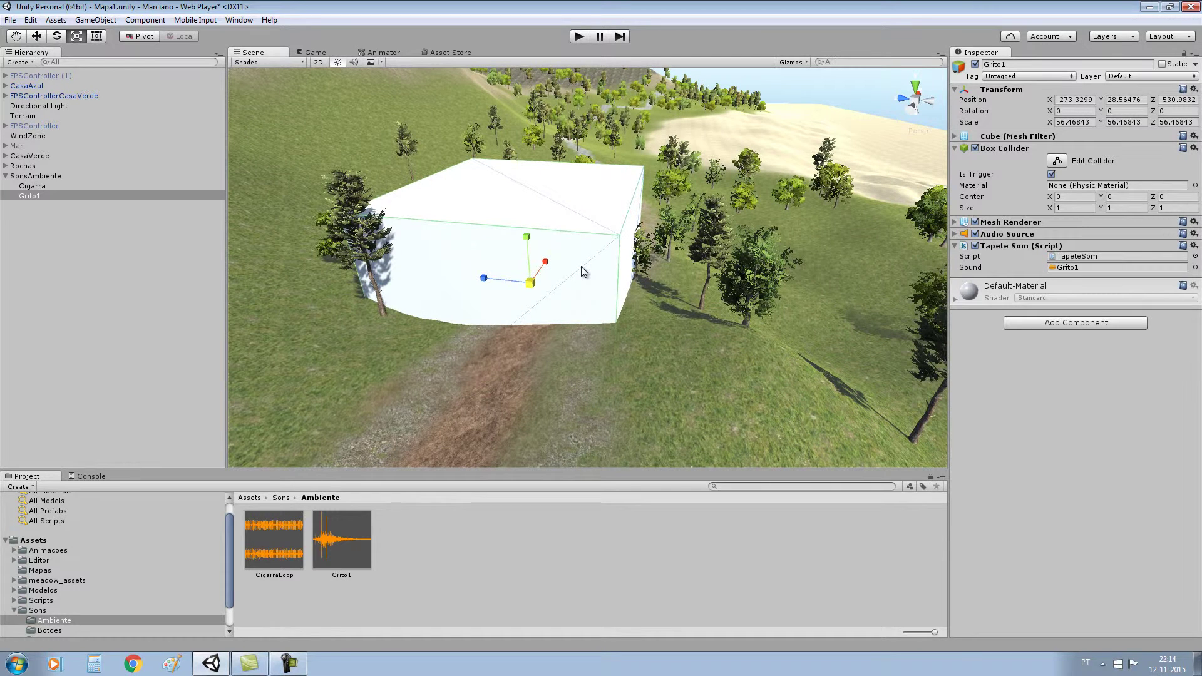
# - Duplicate Grito1 with Edit > Duplicate, rename the copy Grito2, then reselect Grito1
pyautogui.click(29, 186)
pyautogui.click(36, 194)
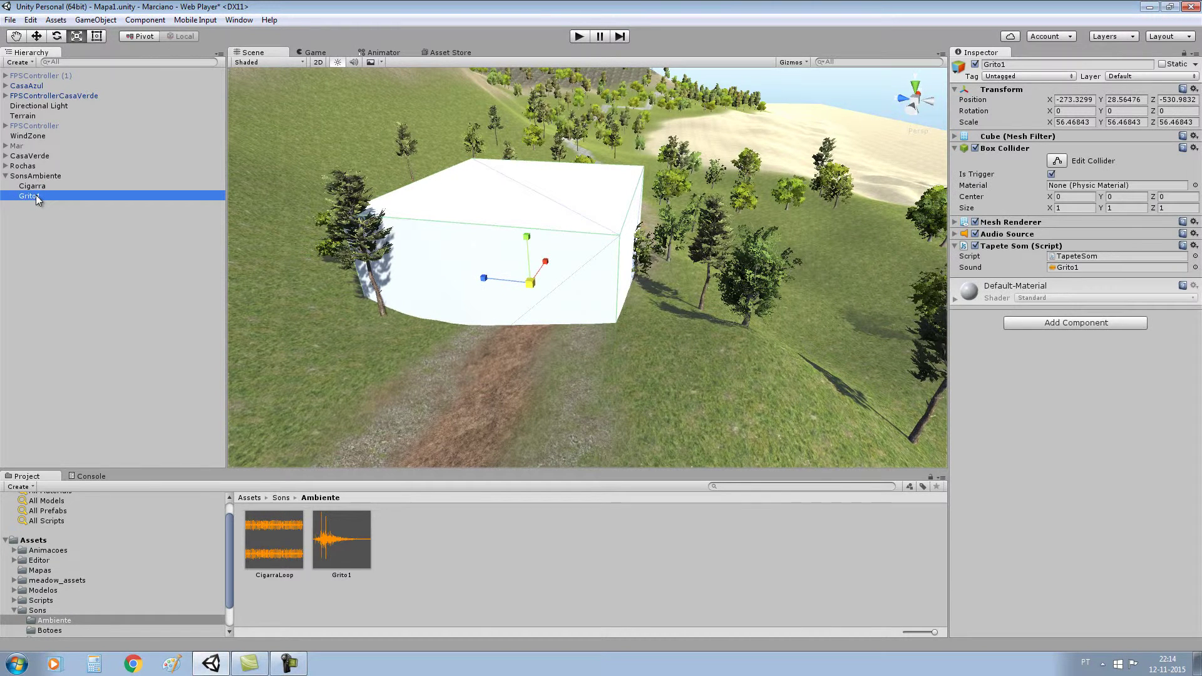
pyautogui.click(31, 20)
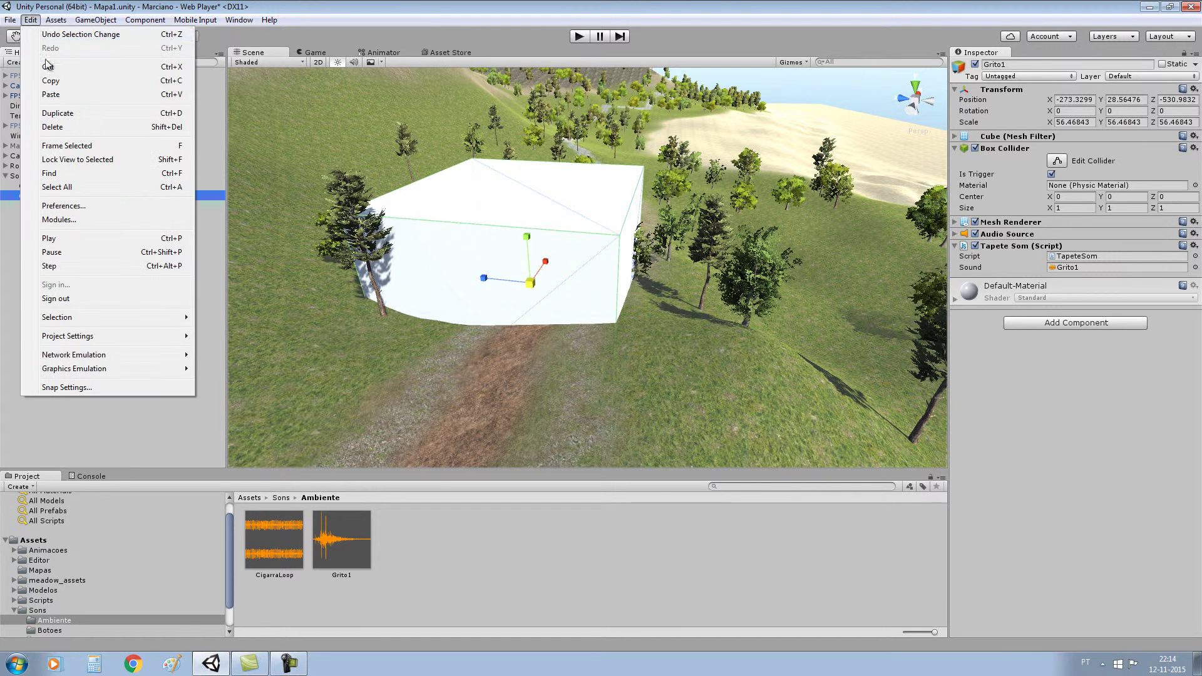
pyautogui.click(73, 112)
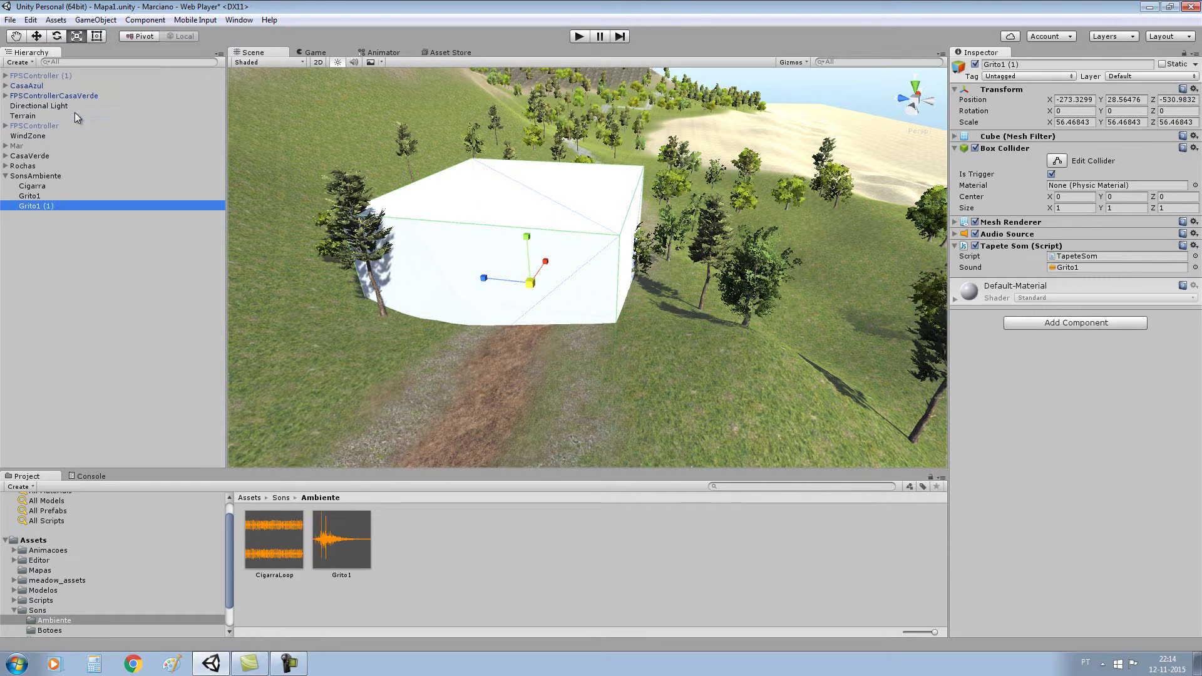
pyautogui.click(58, 206)
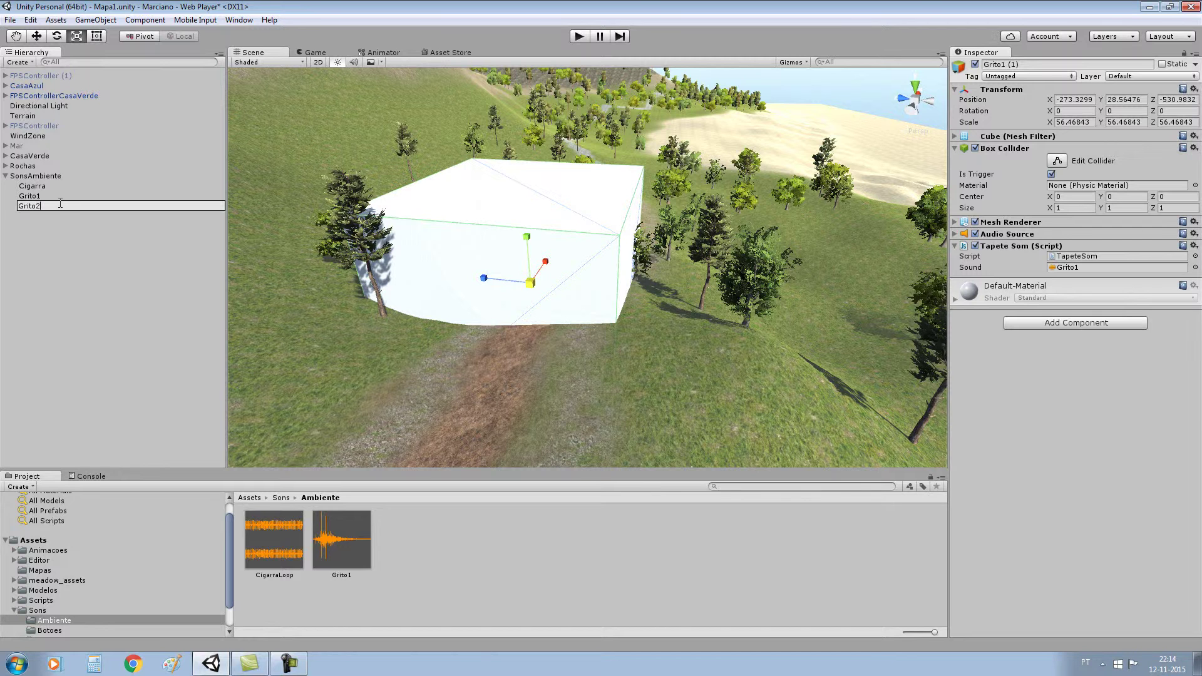
pyautogui.press('Return')
pyautogui.click(87, 234)
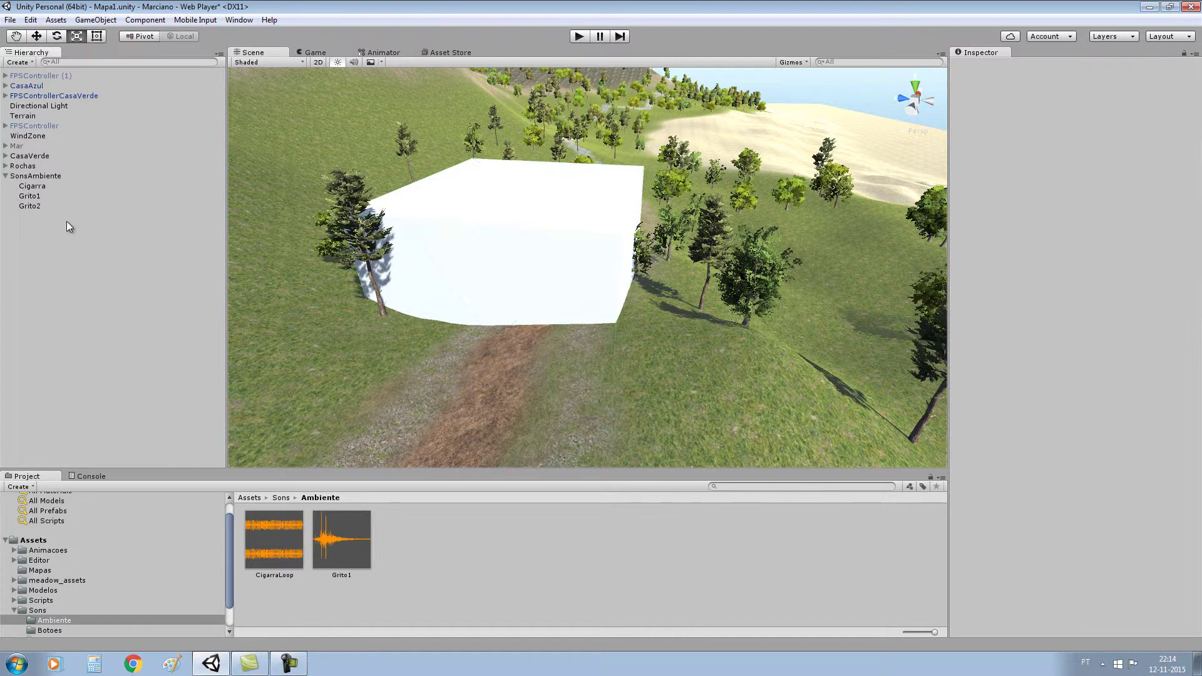
pyautogui.click(38, 196)
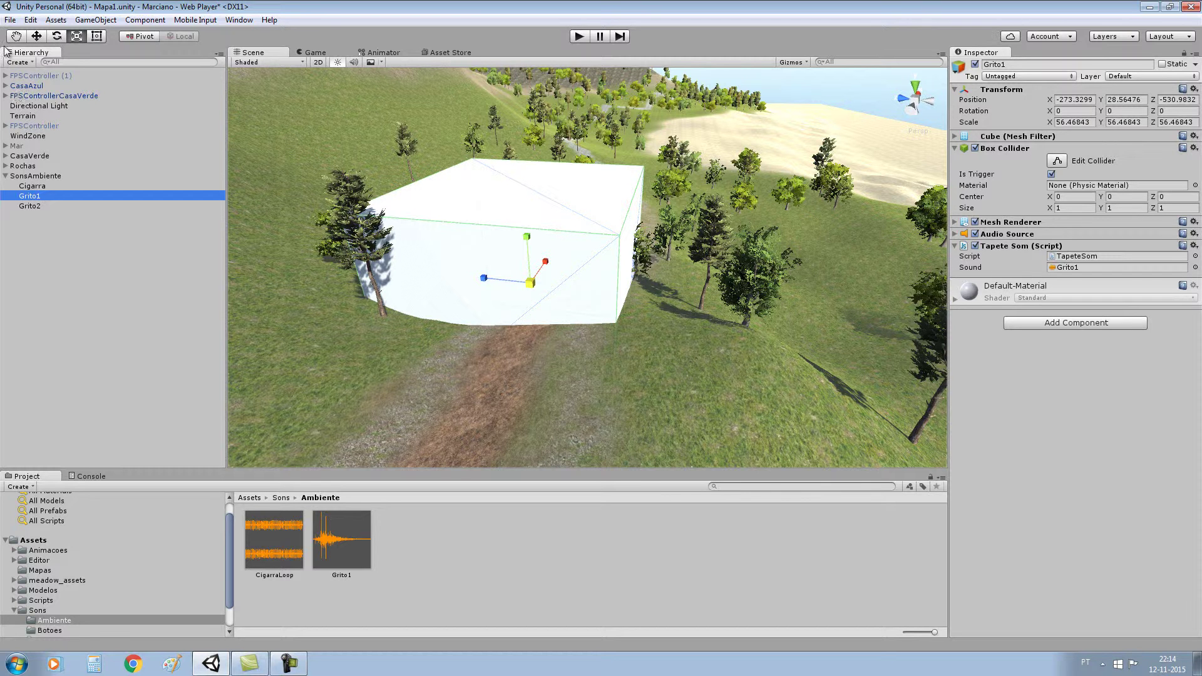
# - Save the scene and open the Scripts folder in the Project panel
pyautogui.click(9, 20)
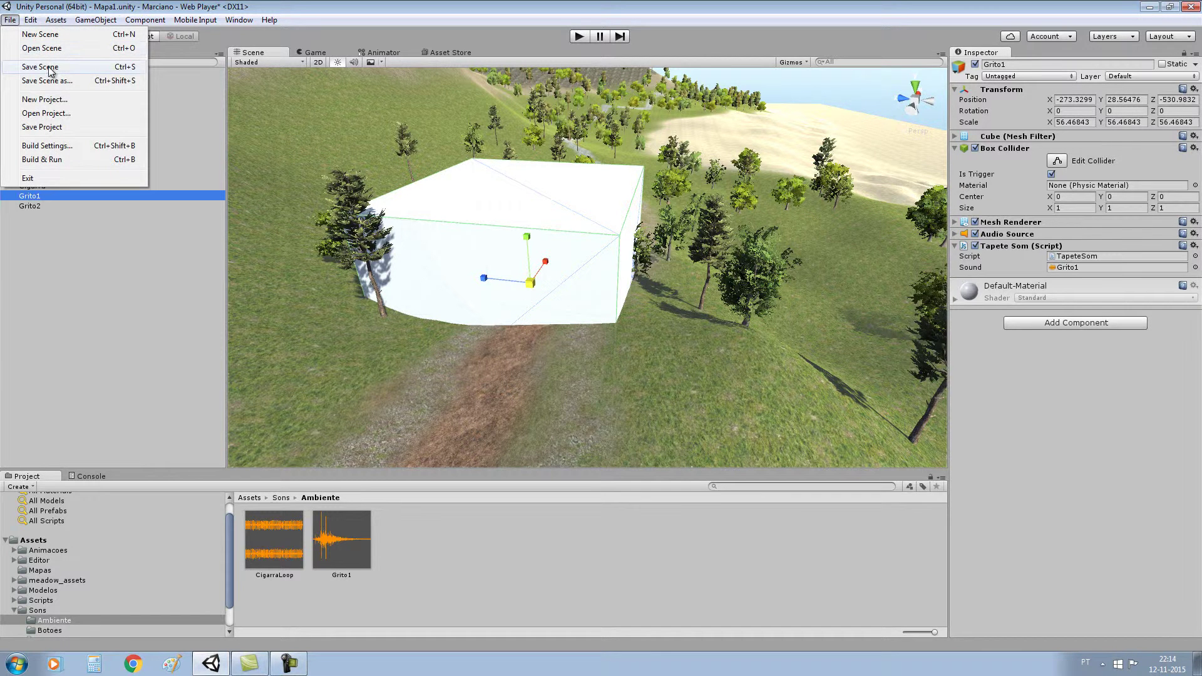
pyautogui.click(50, 67)
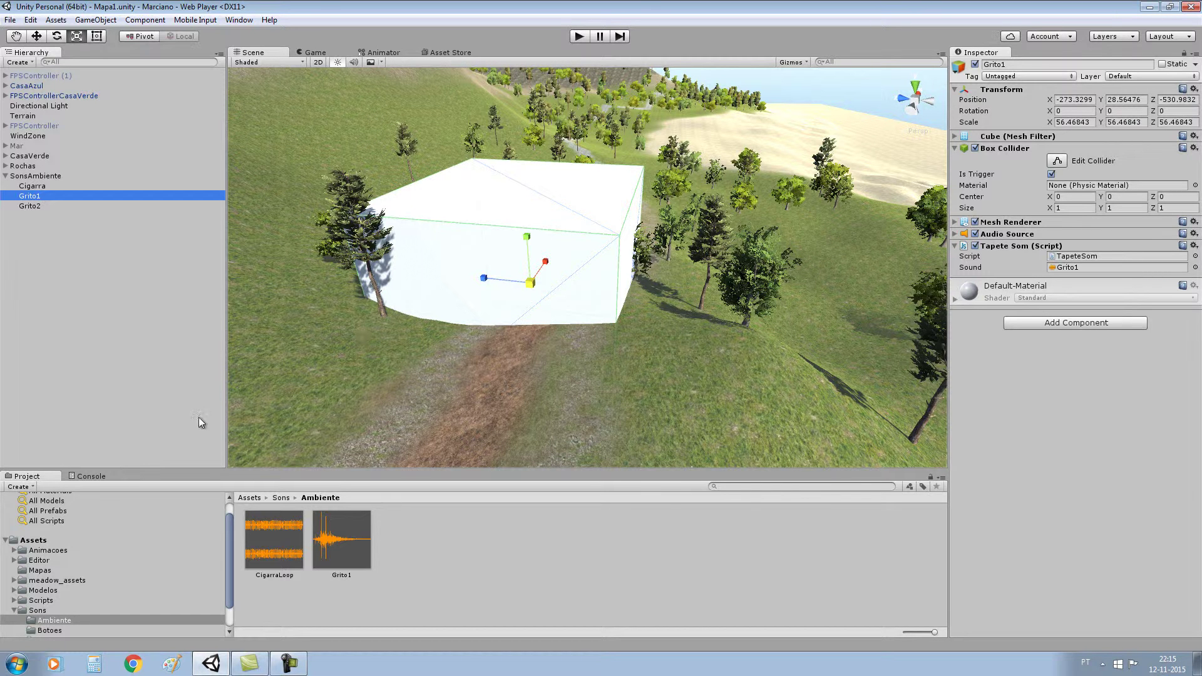
pyautogui.click(15, 611)
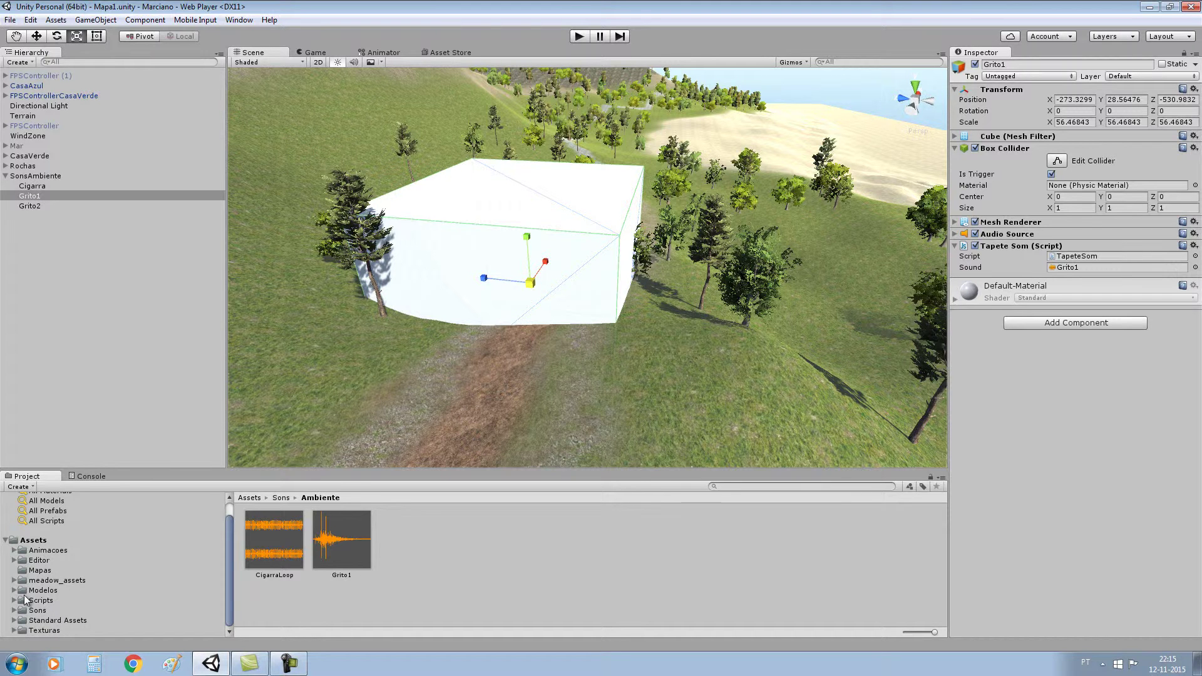
pyautogui.click(36, 601)
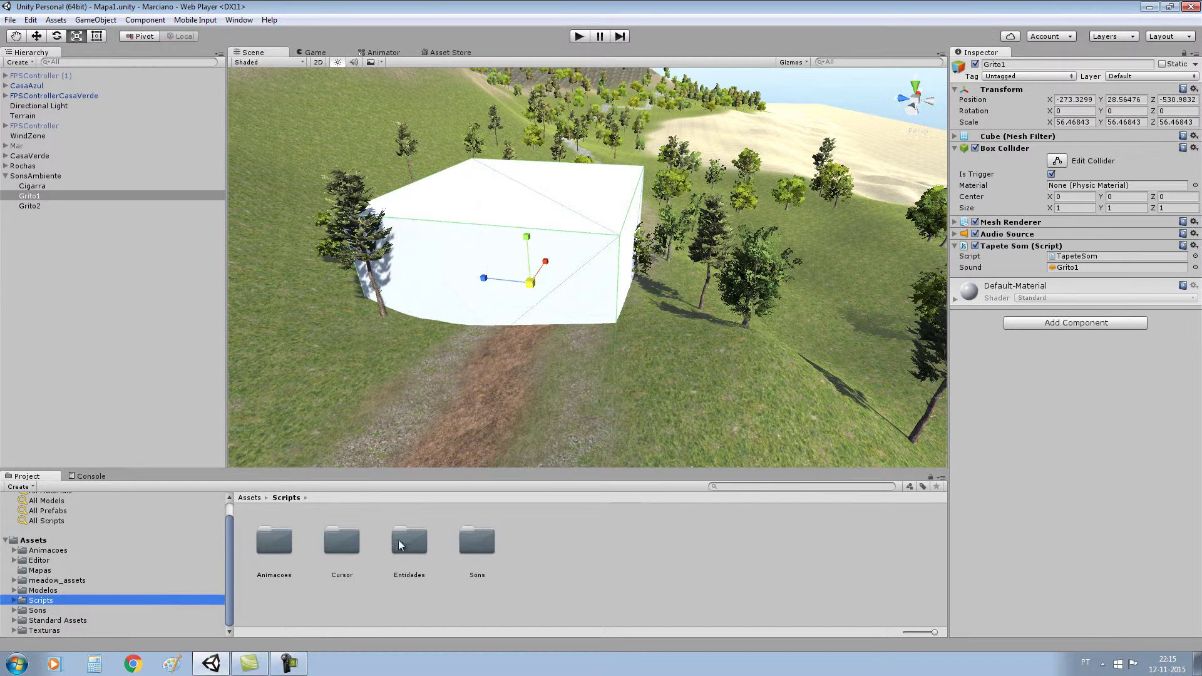
# - Create a new folder named Tapetes inside Scripts
pyautogui.rightClick(530, 546)
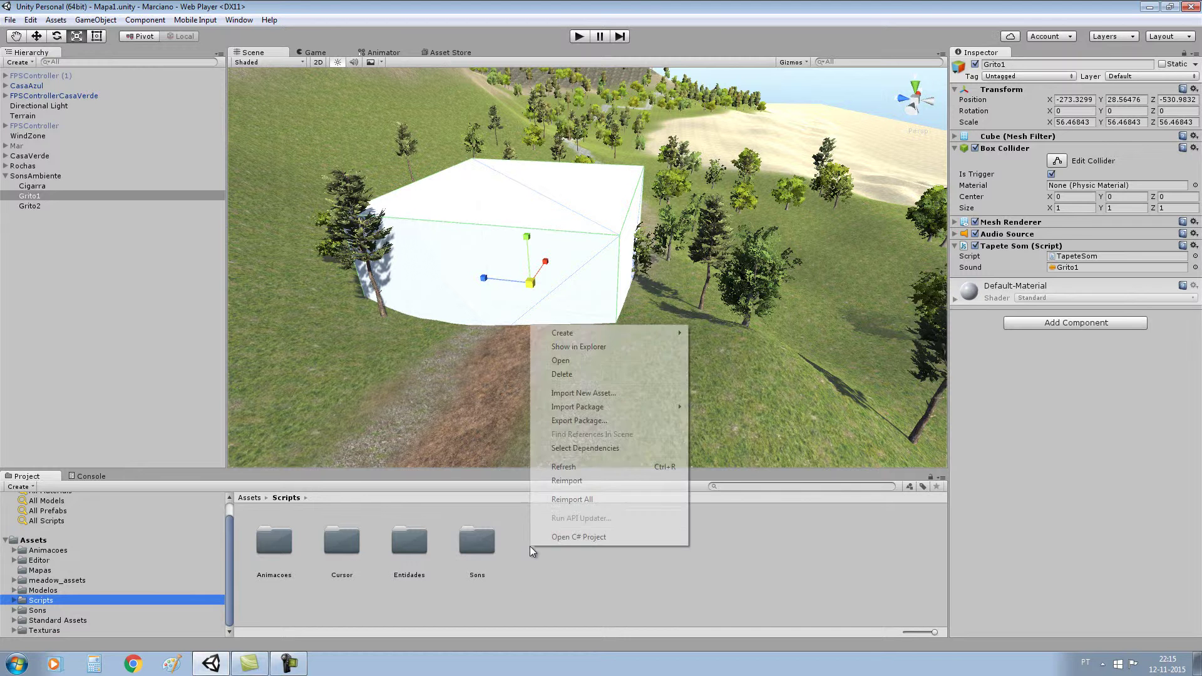
pyautogui.moveTo(637, 334)
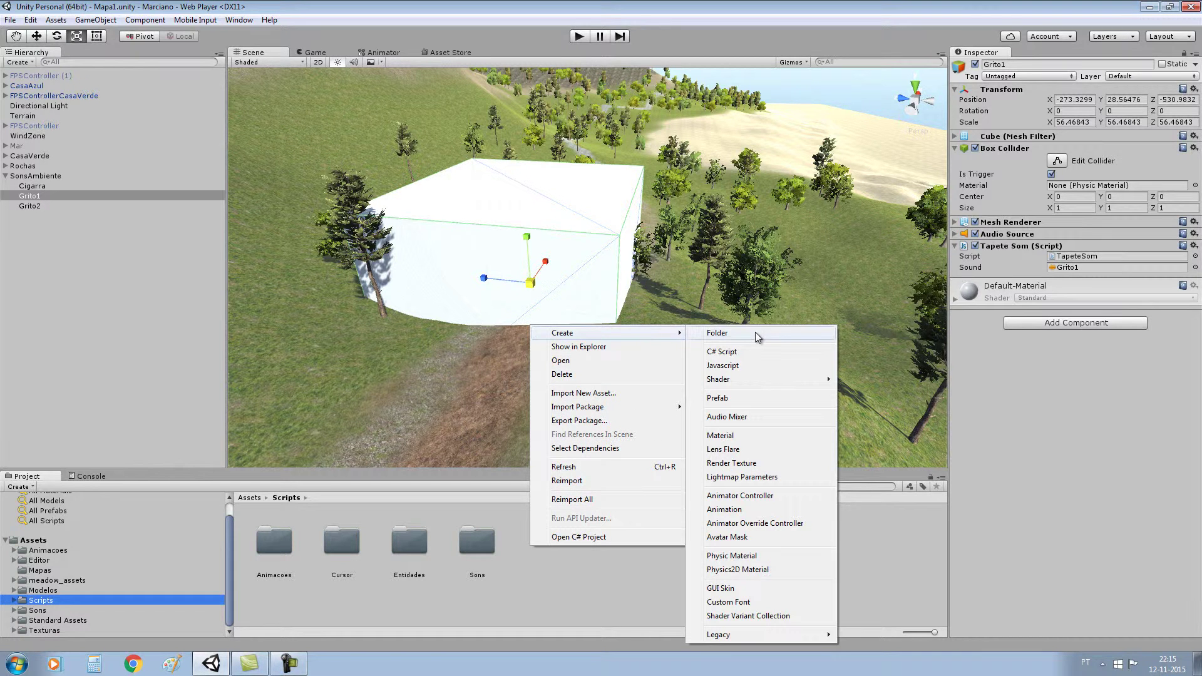
pyautogui.click(756, 333)
pyautogui.write('Tapetes')
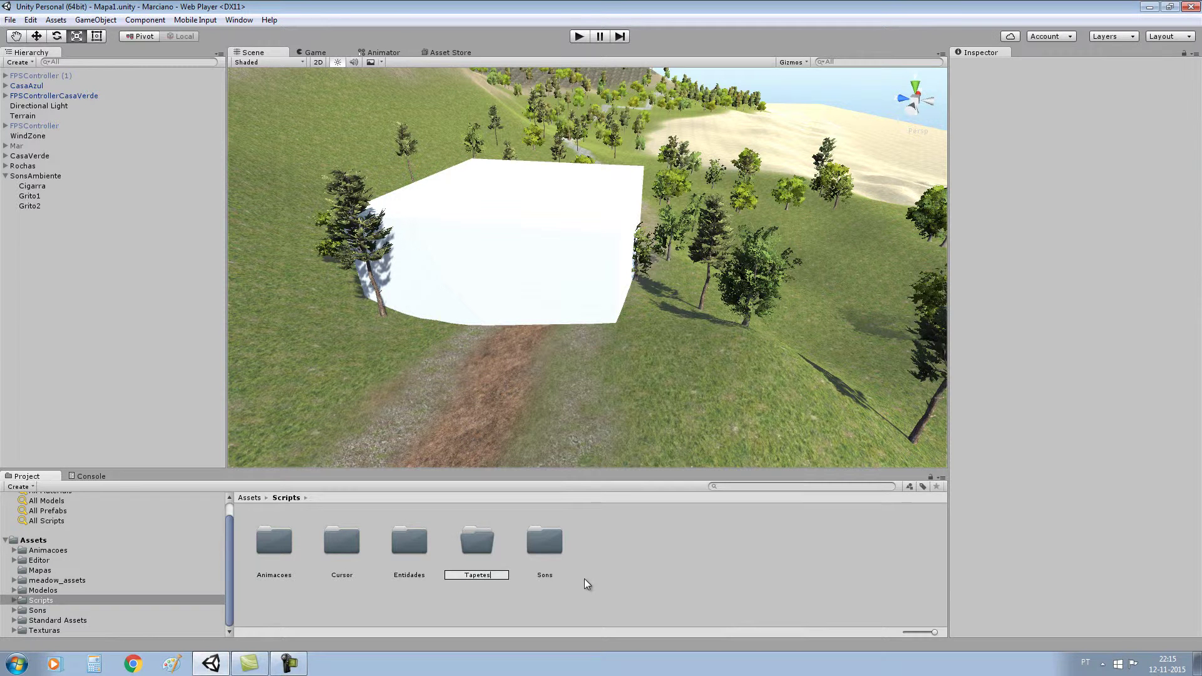
pyautogui.press('Return')
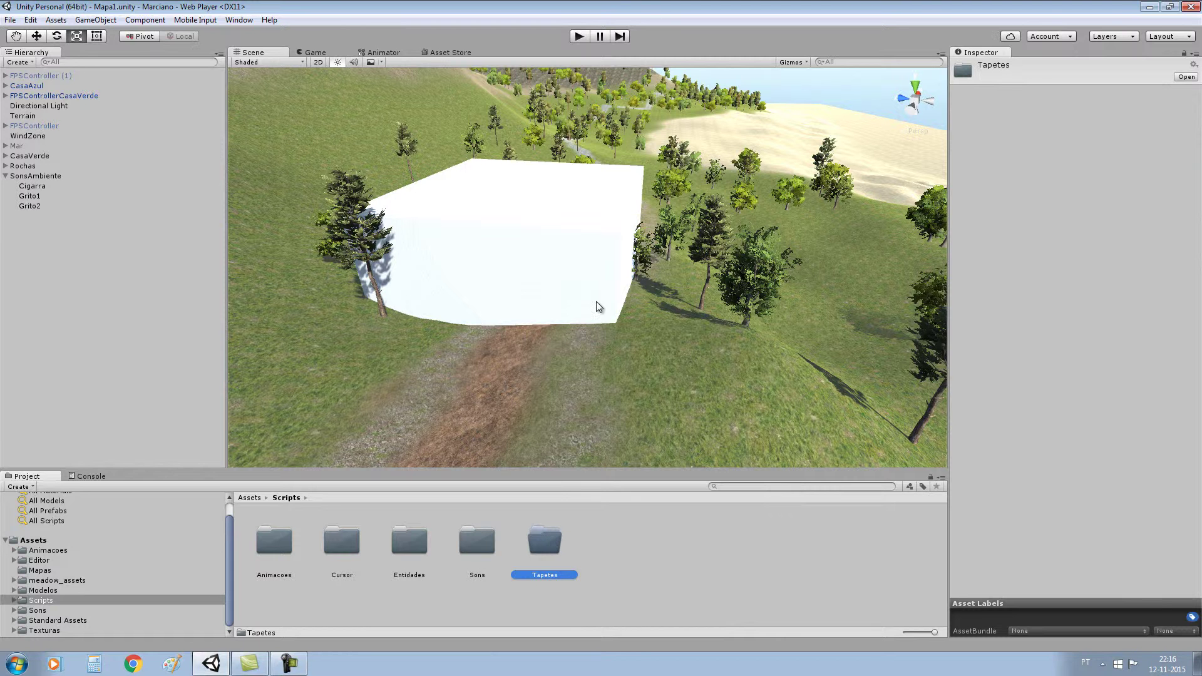
pyautogui.click(567, 284)
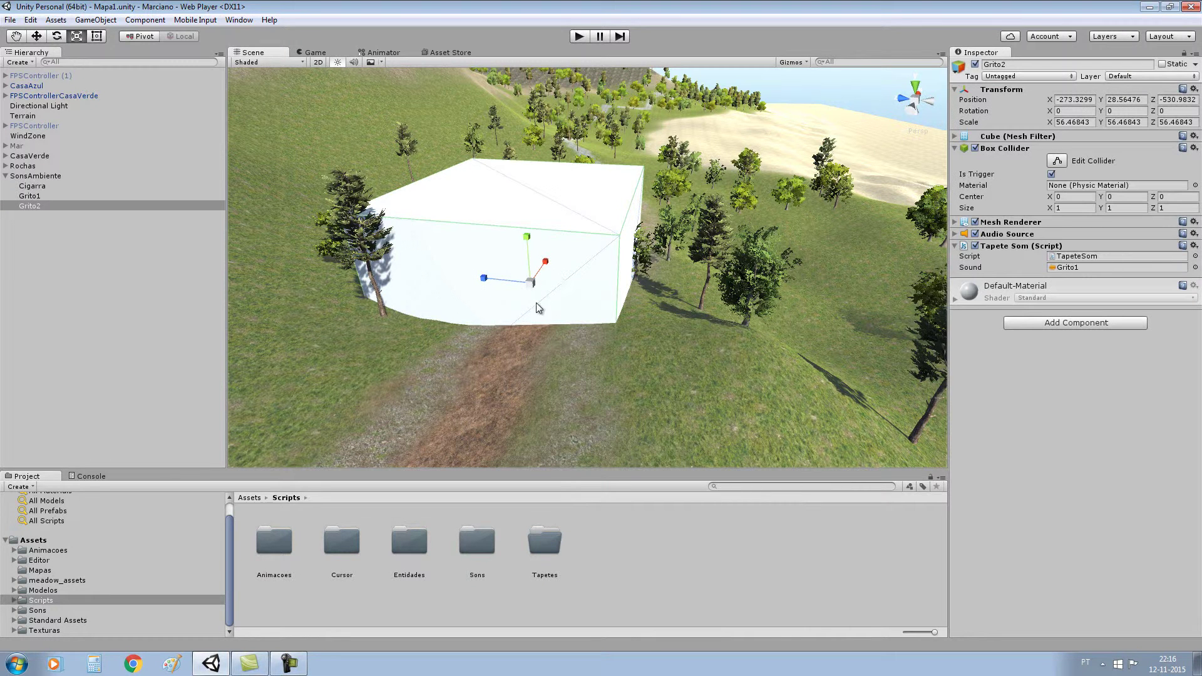
# - Open the Tapetes folder, drag Tapete.cs from the desktop into it, and maximize Unity
pyautogui.doubleClick(544, 539)
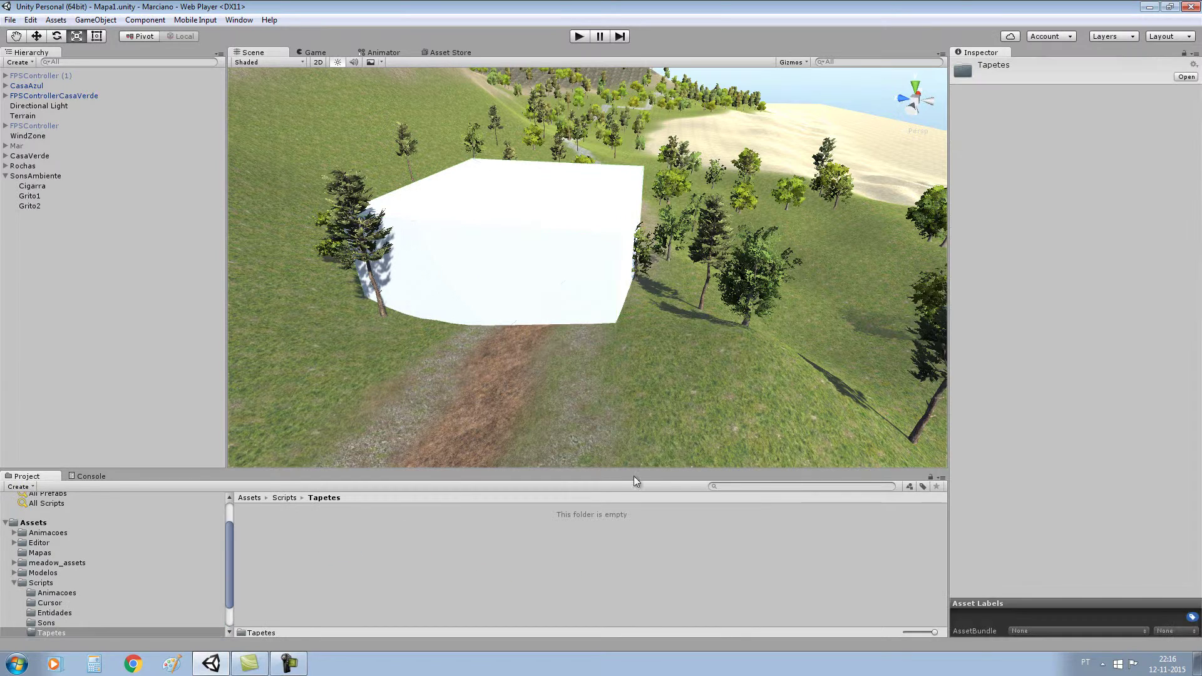
pyautogui.click(1171, 7)
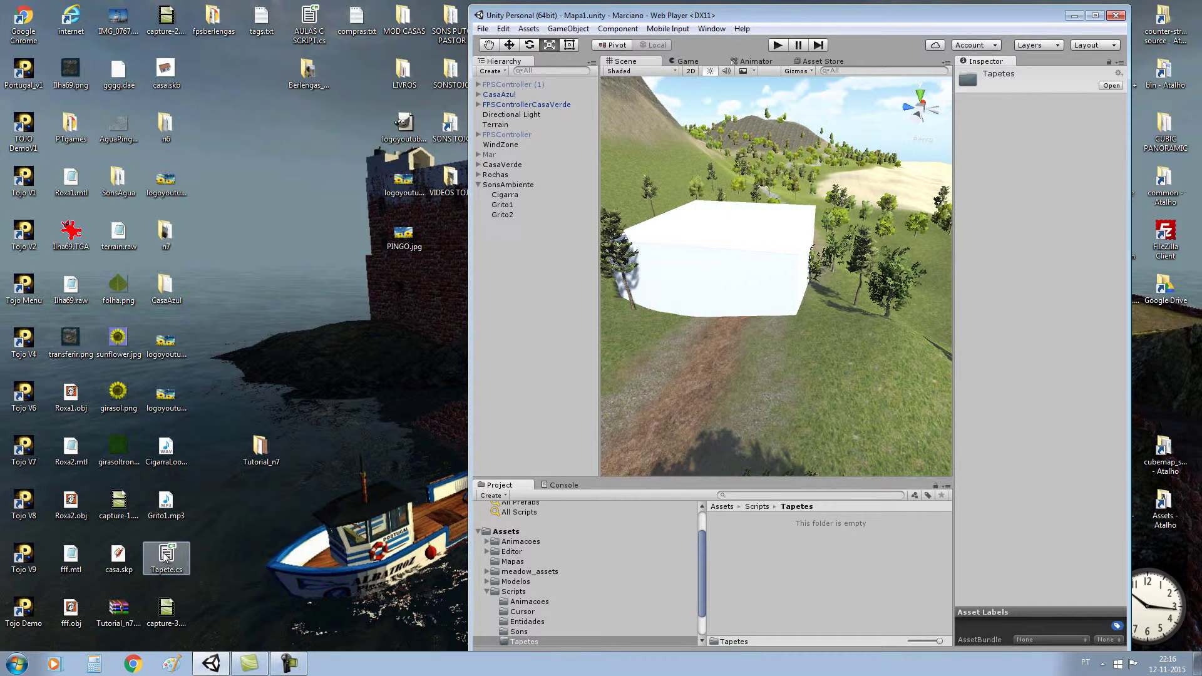
pyautogui.moveTo(171, 557); pyautogui.dragTo(780, 567)
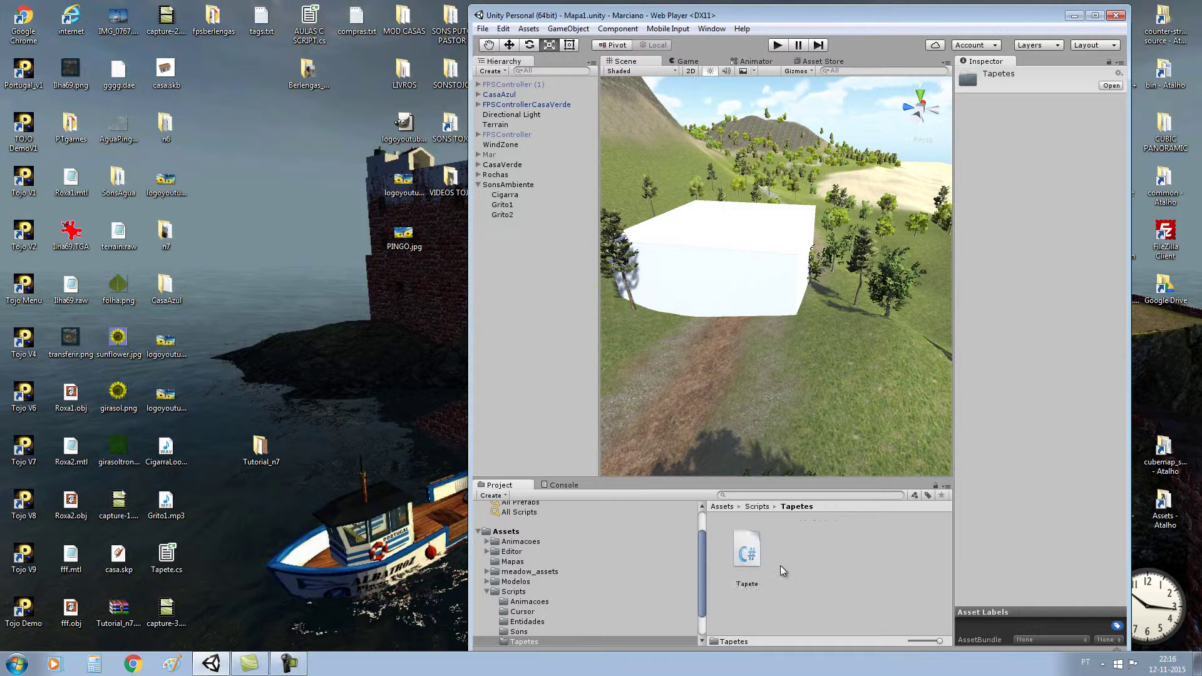
pyautogui.click(1096, 16)
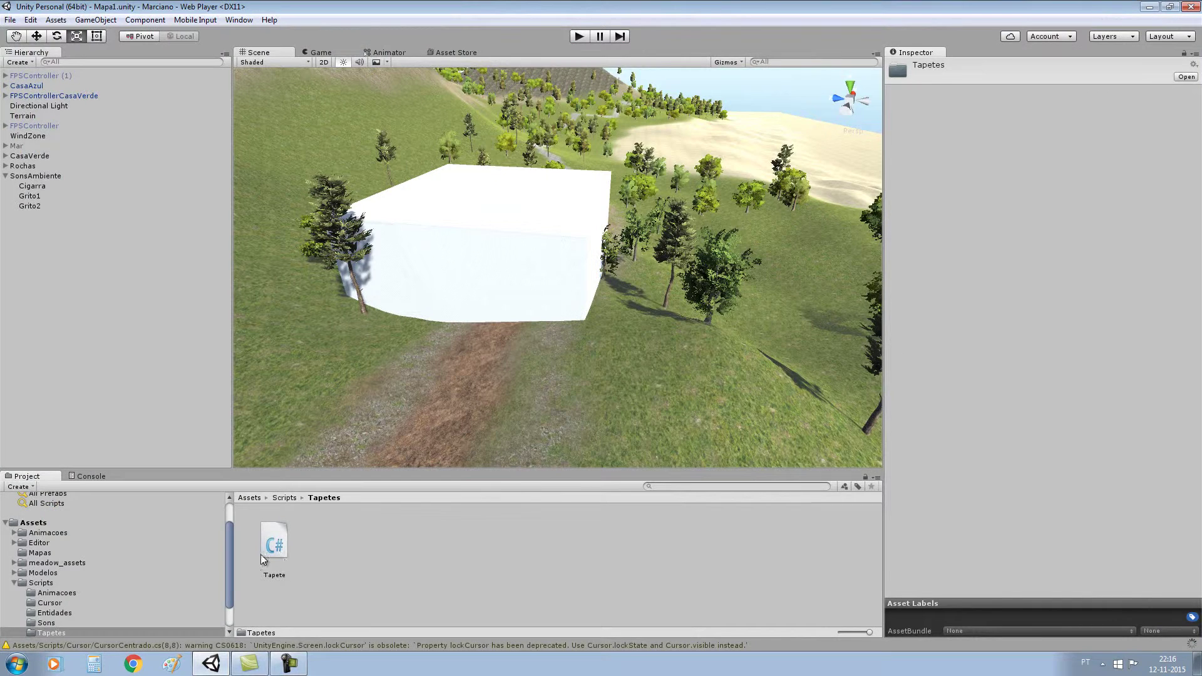
# - Add the Tapete script to Grito2 and Grito1, then view the script's code
pyautogui.click(478, 252)
pyautogui.moveTo(274, 568); pyautogui.dragTo(957, 398)
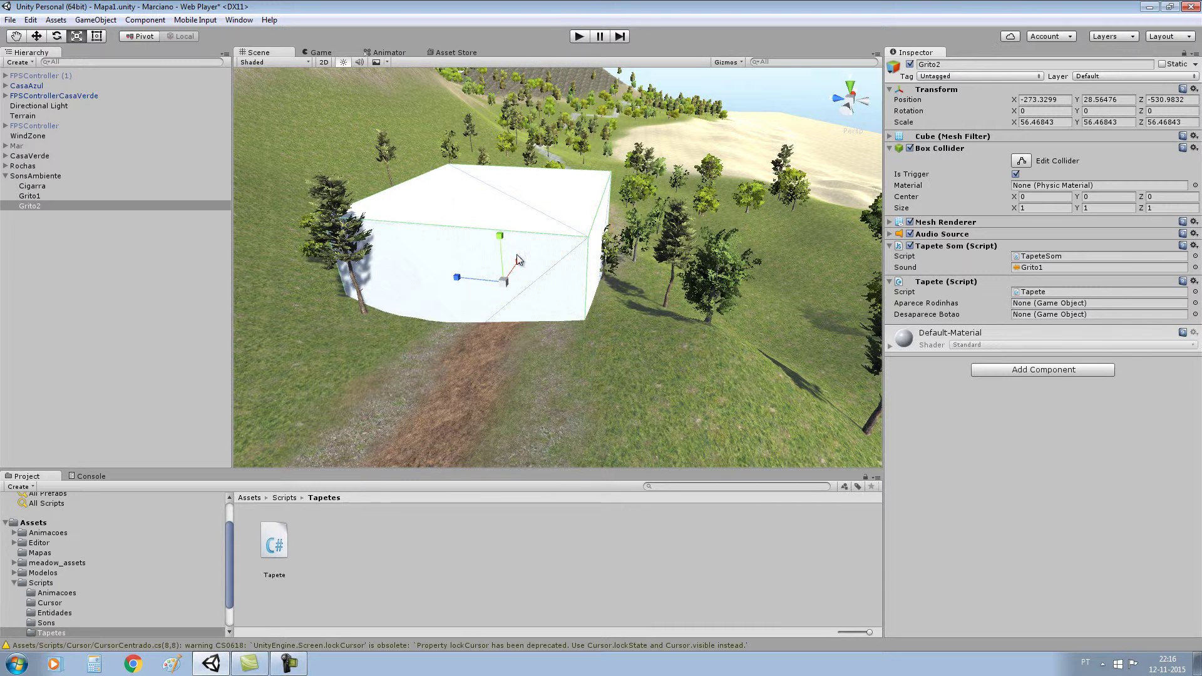
pyautogui.click(44, 197)
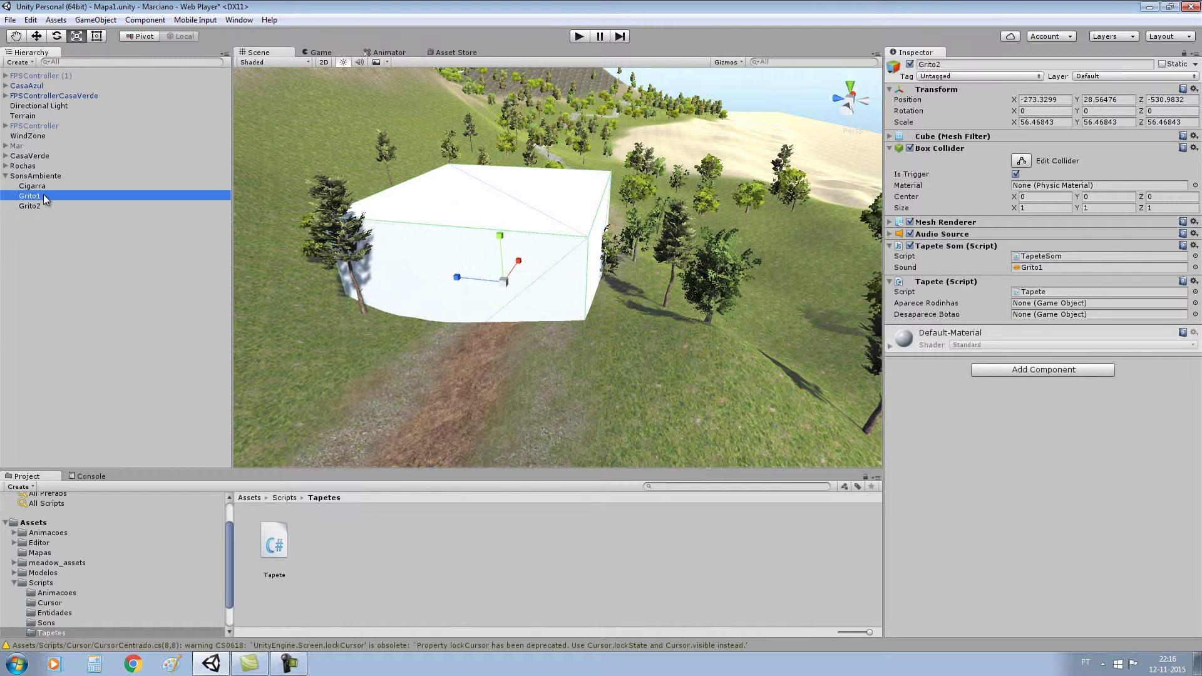
pyautogui.moveTo(274, 542); pyautogui.dragTo(1009, 420)
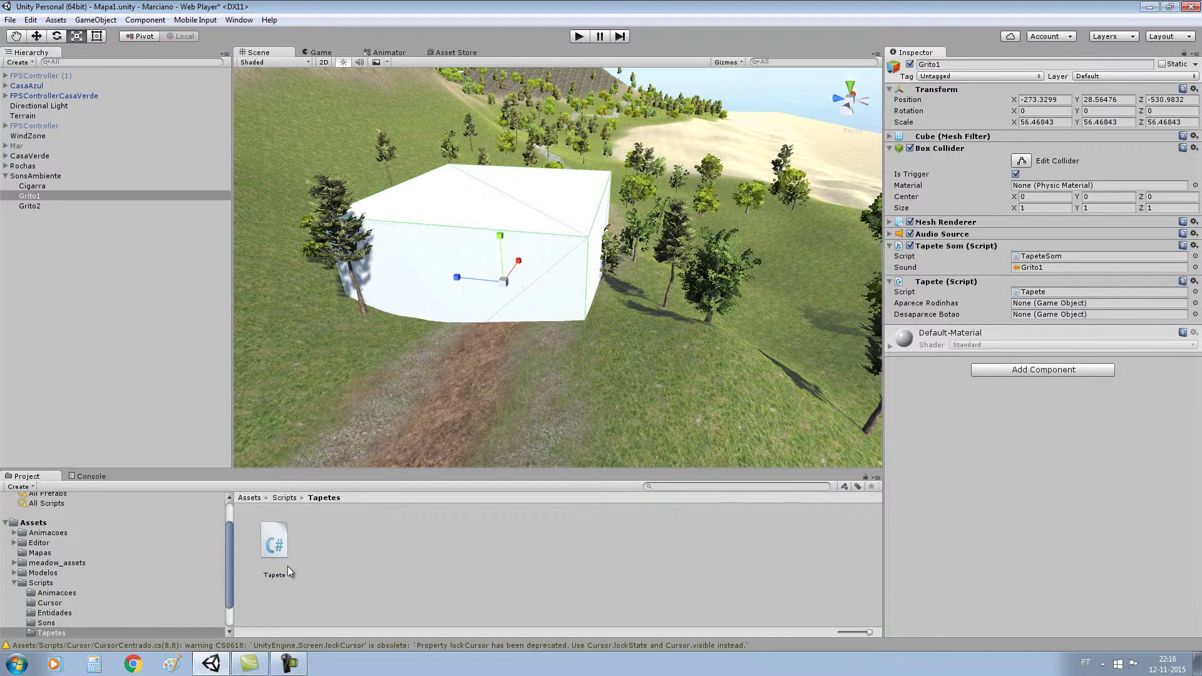
pyautogui.click(272, 535)
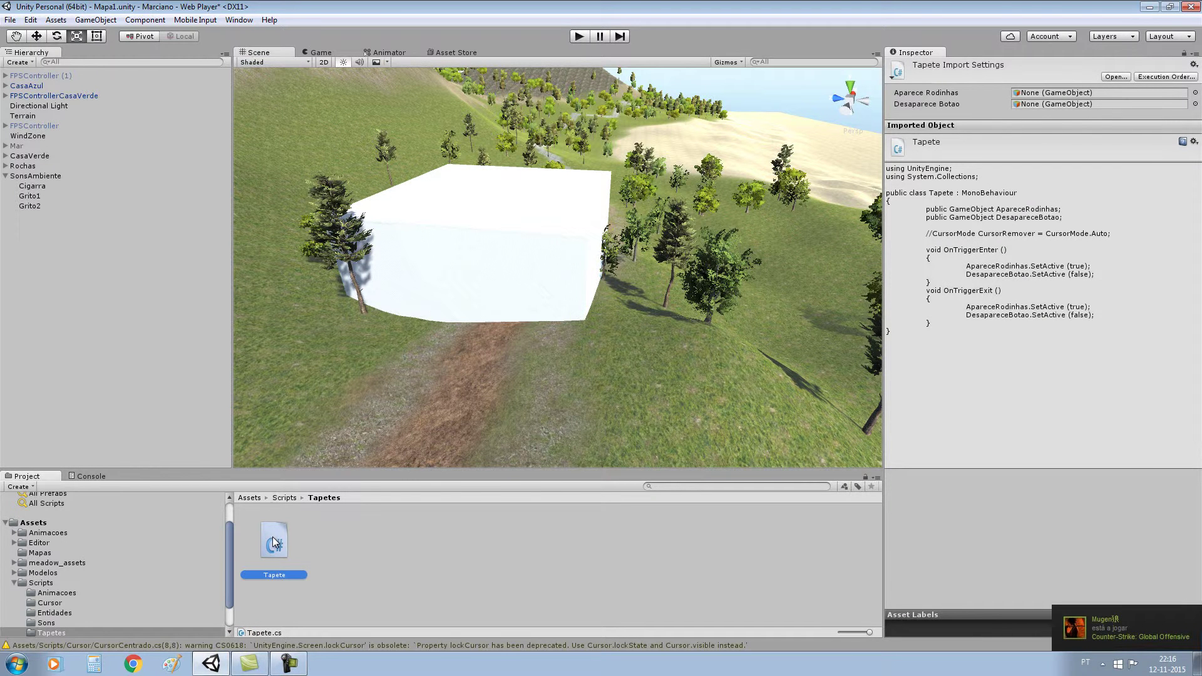
pyautogui.click(488, 271)
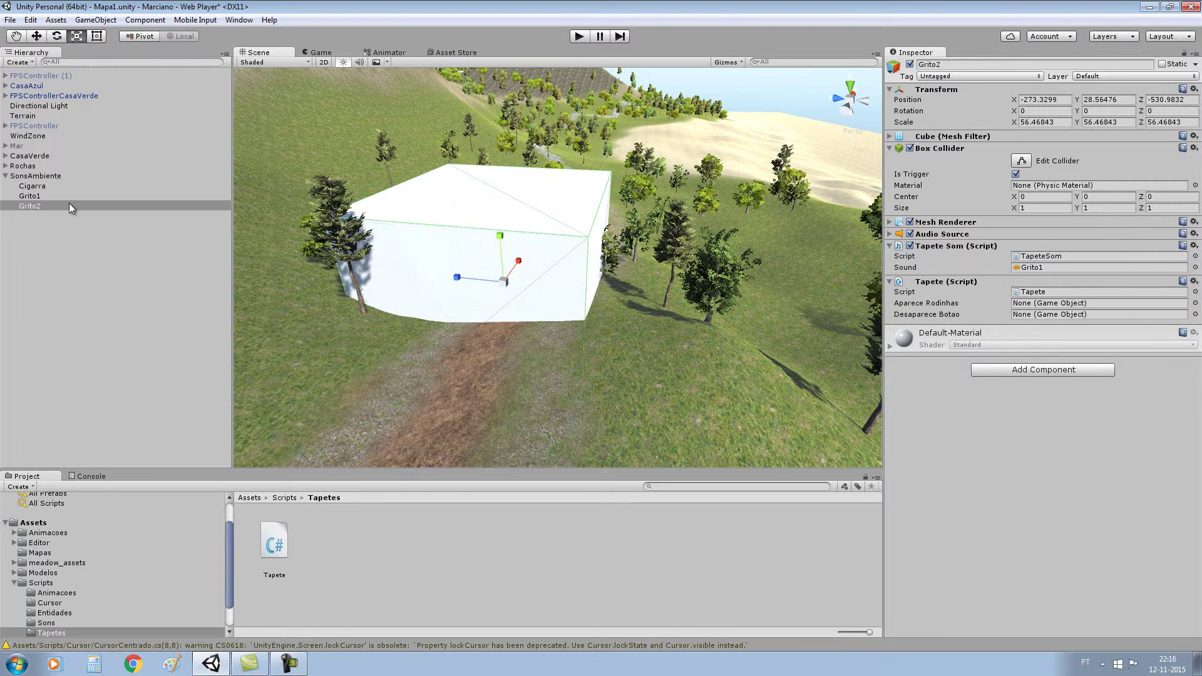
# - With the Move tool, drag Grito1 and Grito2 along Z so they sit apart (Grito1 Z -611 to -515)
pyautogui.click(48, 198)
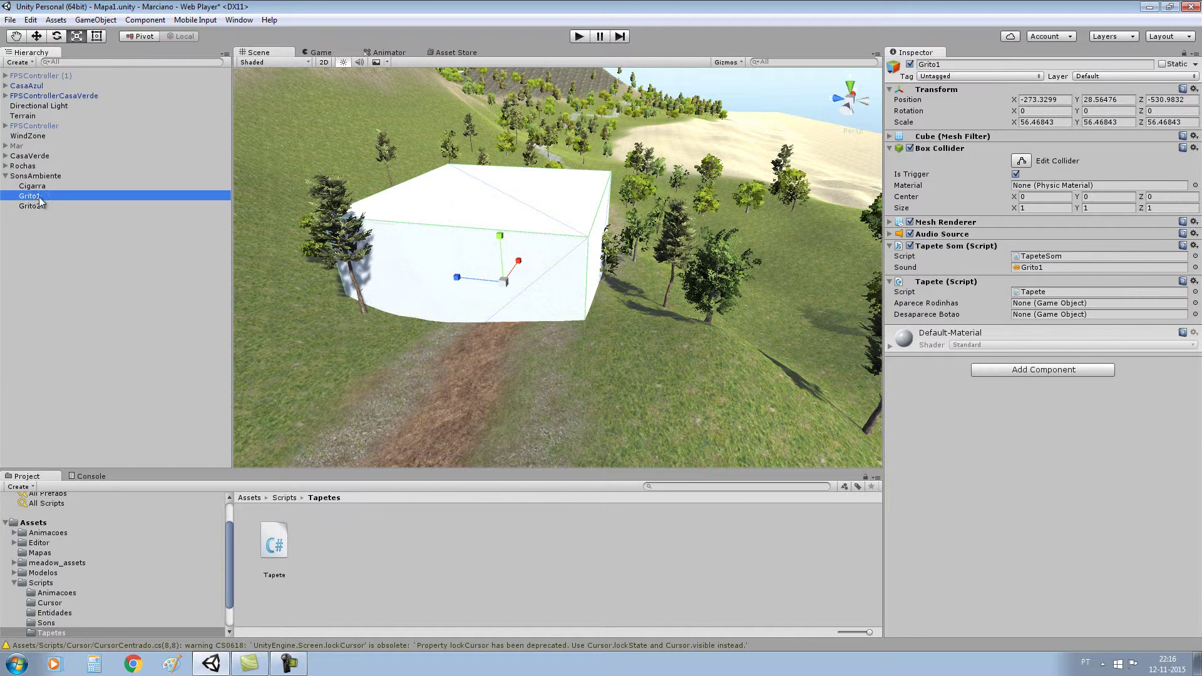
pyautogui.click(36, 36)
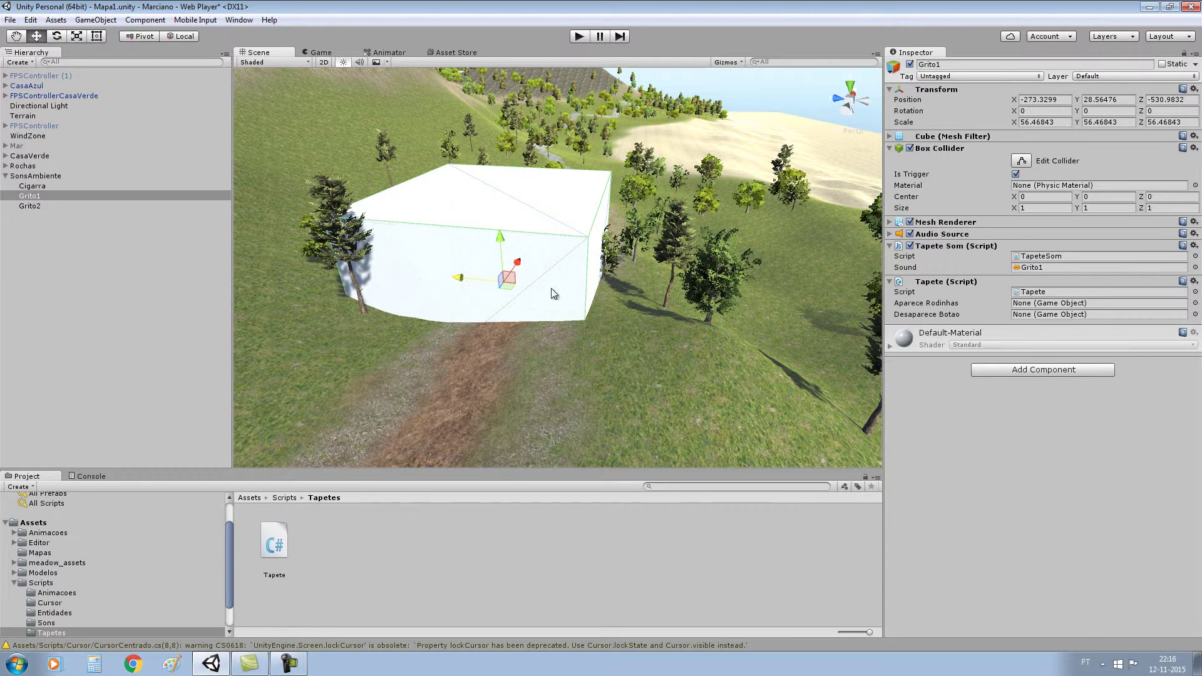
pyautogui.moveTo(465, 283); pyautogui.dragTo(717, 307)
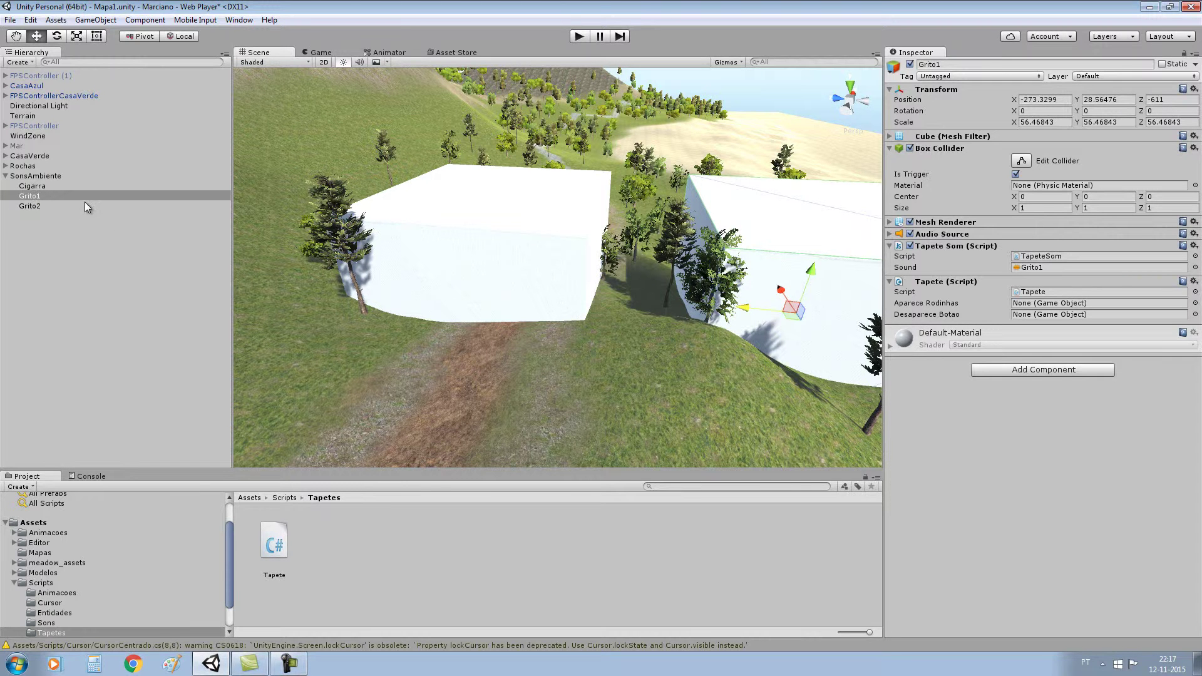
pyautogui.click(404, 234)
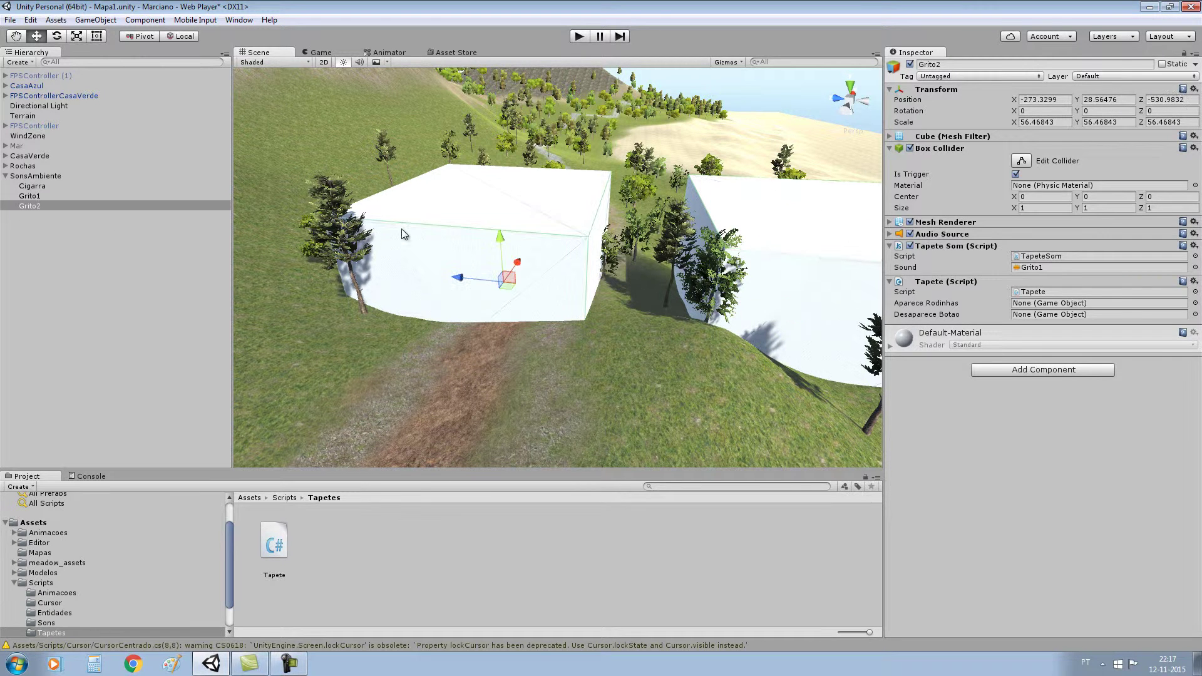
pyautogui.click(52, 196)
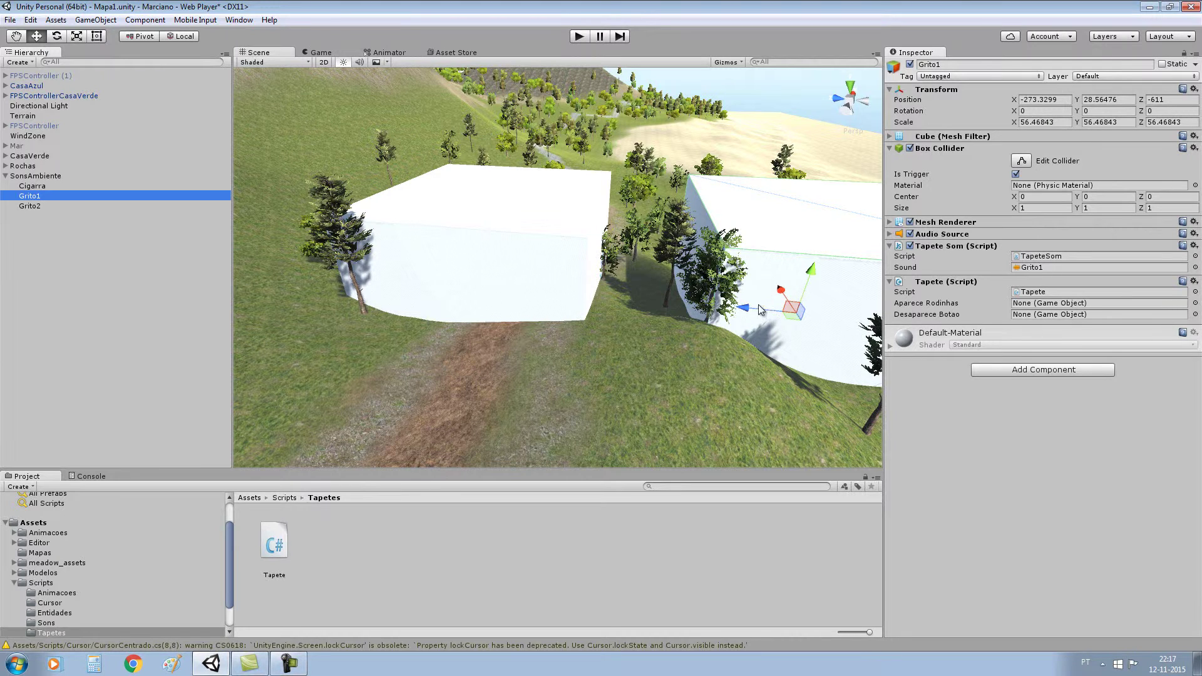
pyautogui.moveTo(756, 313)
pyautogui.mouseDown()
pyautogui.moveTo(320, 268)
pyautogui.moveTo(506, 274)
pyautogui.mouseUp()
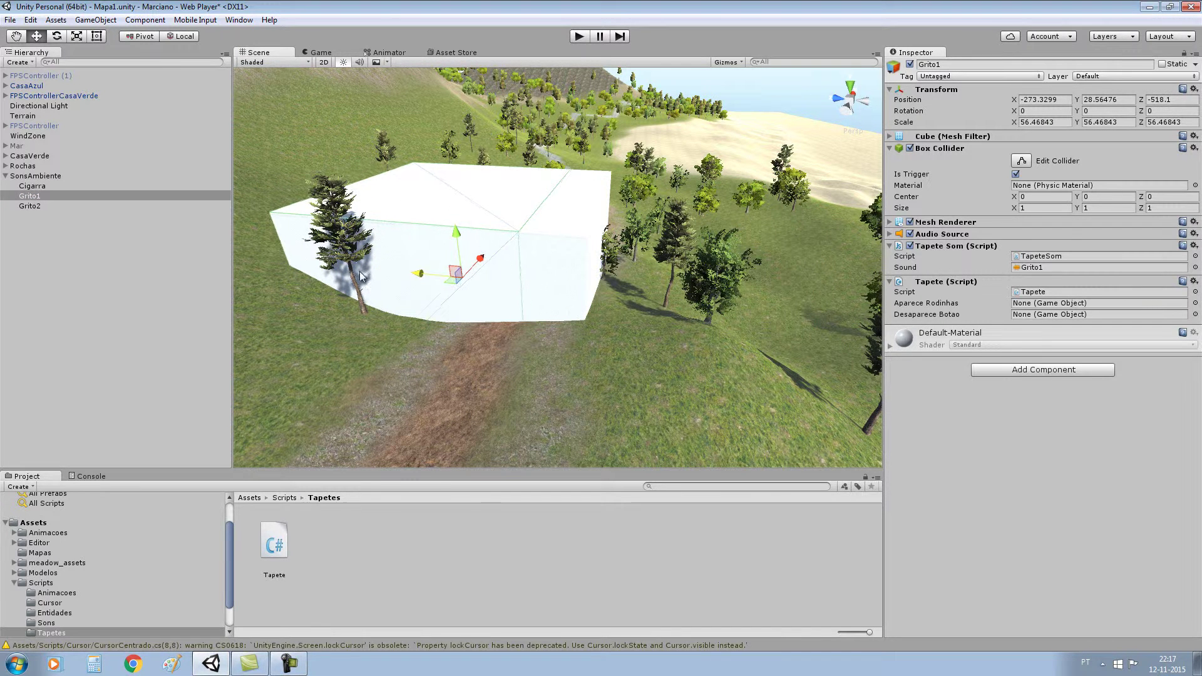
pyautogui.click(543, 261)
pyautogui.moveTo(480, 282); pyautogui.dragTo(536, 289)
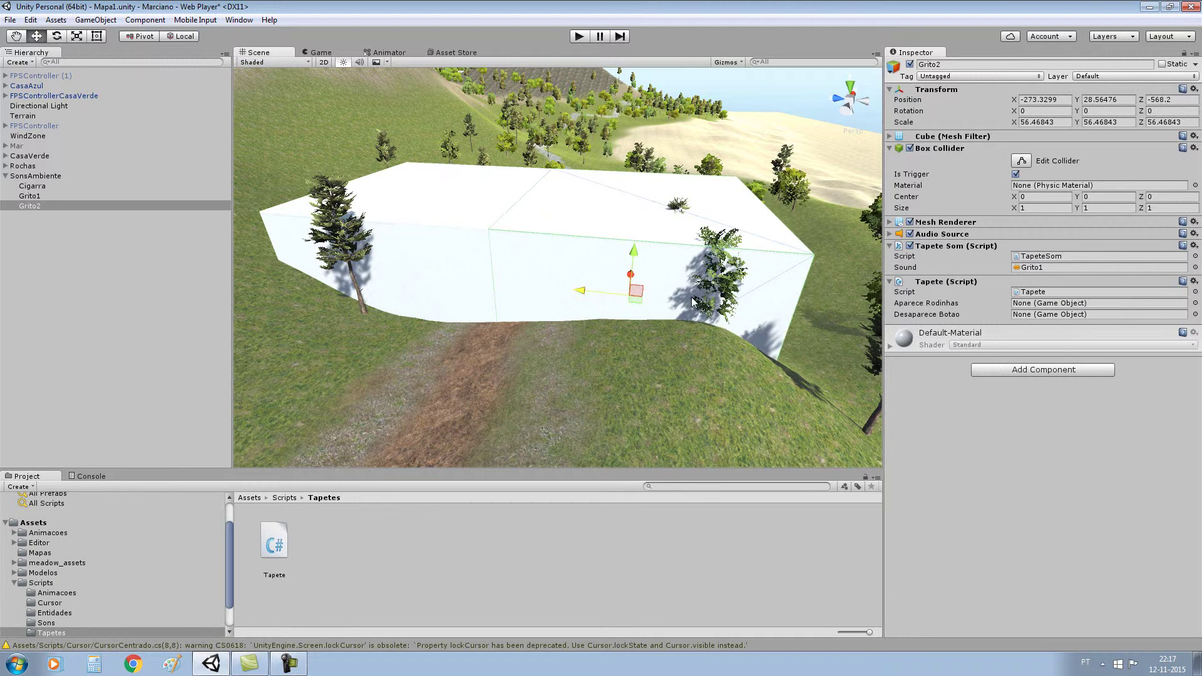
pyautogui.click(473, 258)
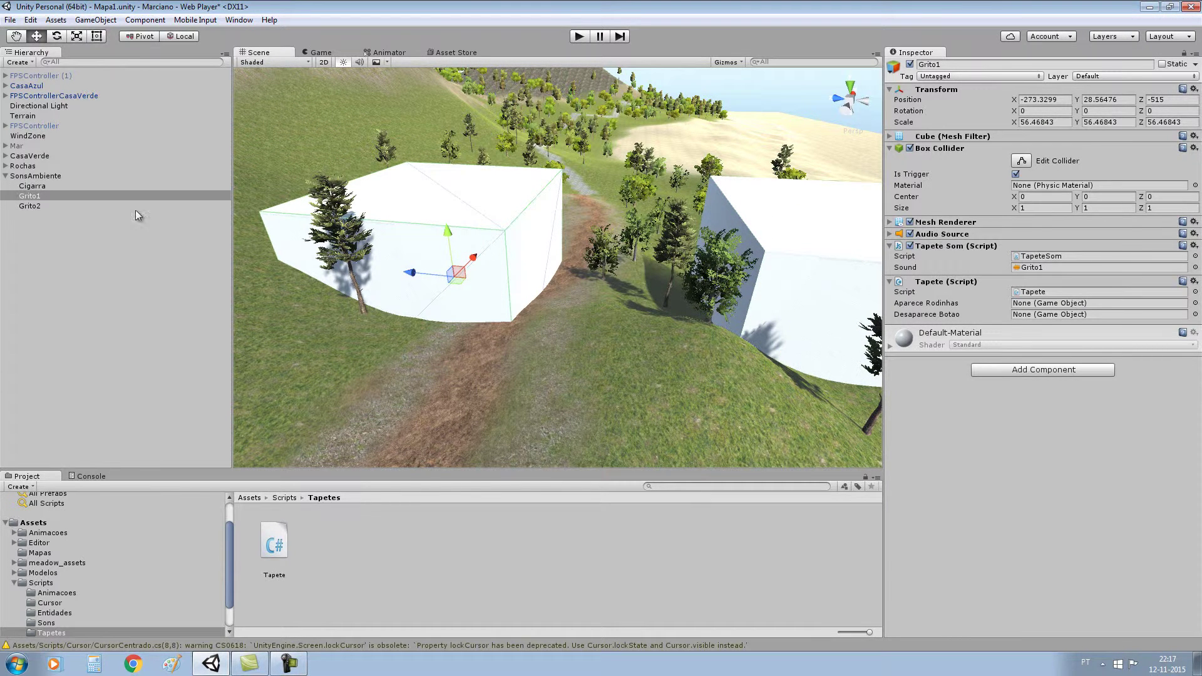
# - Fill the Tapete slots: Grito1 gets Grito2 and Grito1; Grito2 gets Grito1 and Grito2
pyautogui.moveTo(47, 205); pyautogui.dragTo(1047, 307)
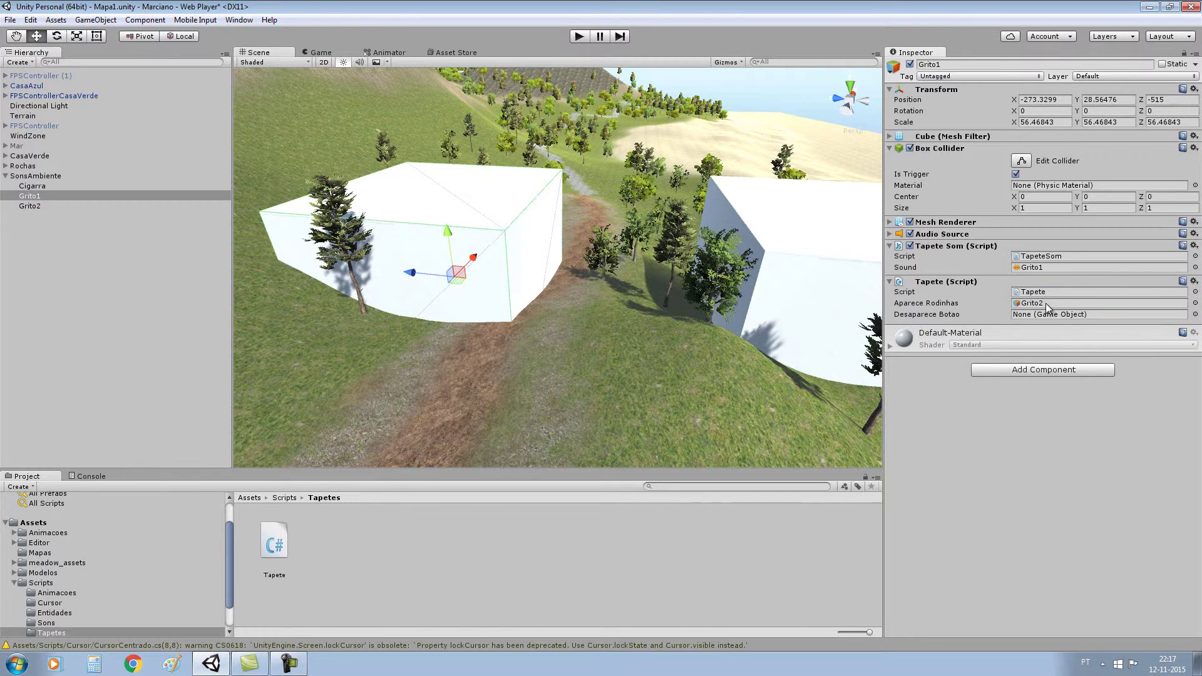
pyautogui.moveTo(52, 196); pyautogui.dragTo(1049, 319)
pyautogui.click(796, 272)
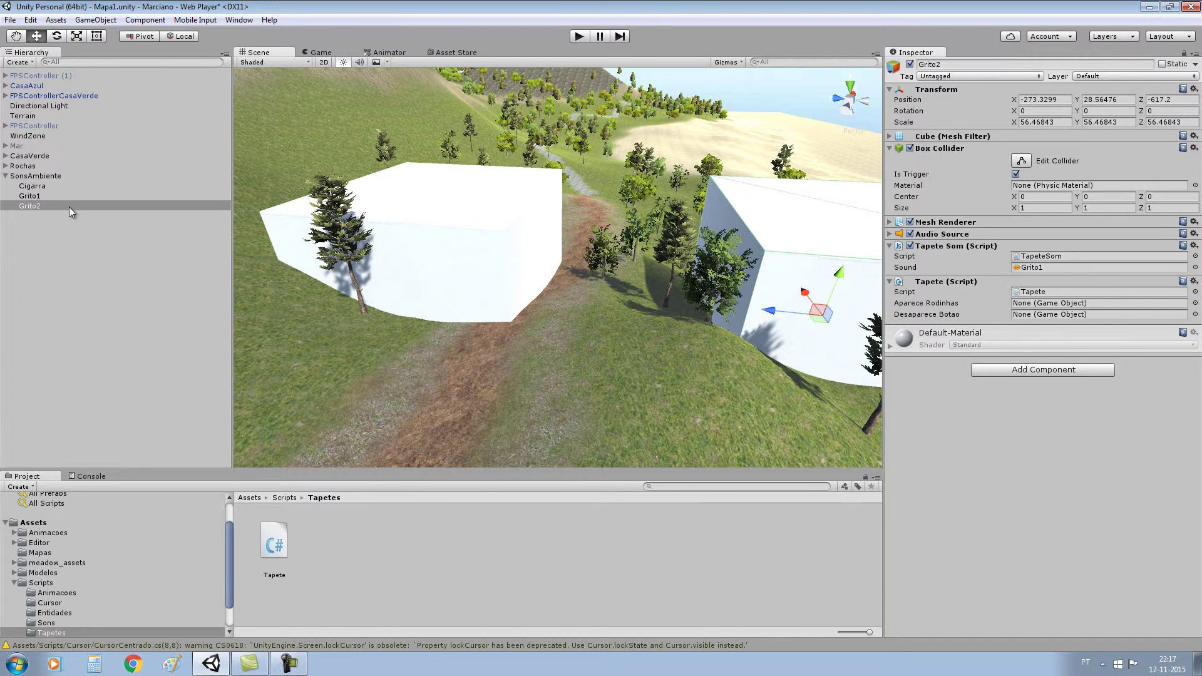
pyautogui.moveTo(40, 198); pyautogui.dragTo(1051, 306)
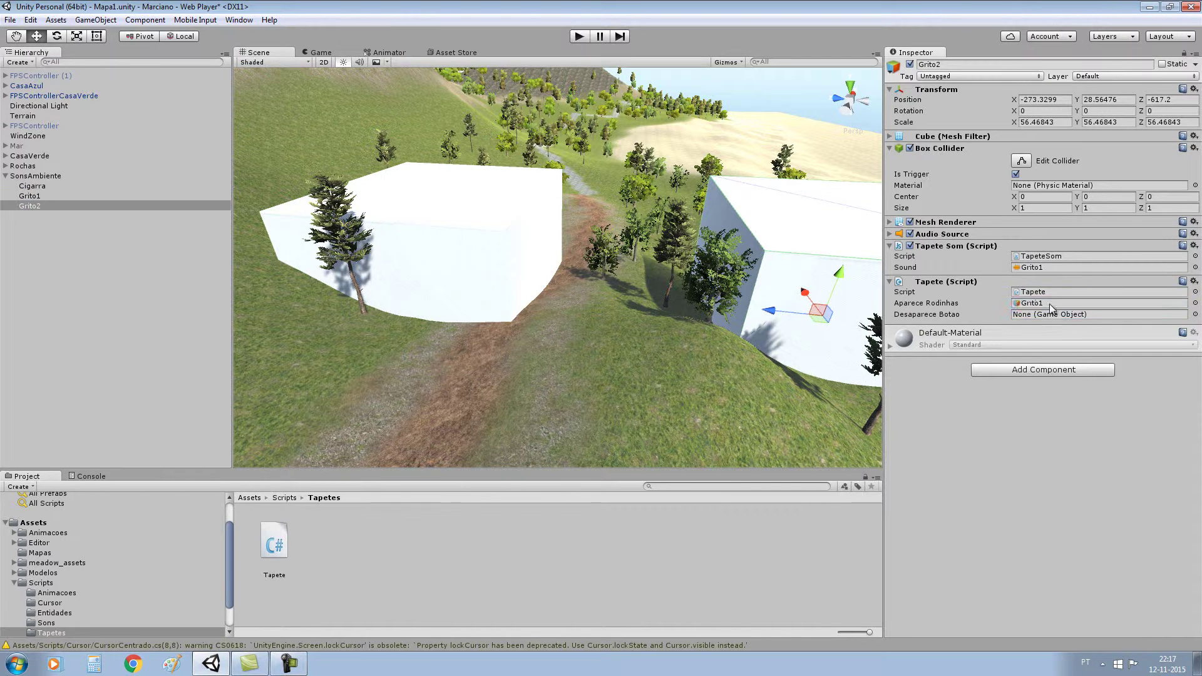
pyautogui.moveTo(37, 207); pyautogui.dragTo(1040, 320)
pyautogui.scroll(-6, 472, 257)
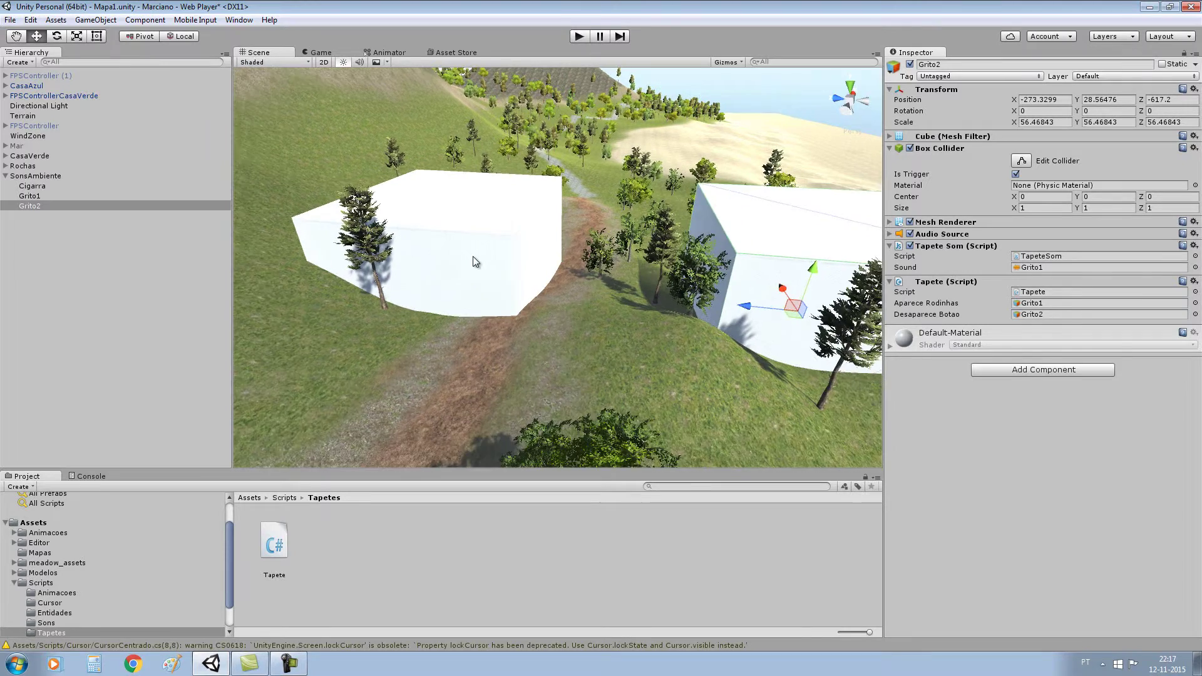
pyautogui.scroll(2, 543, 254)
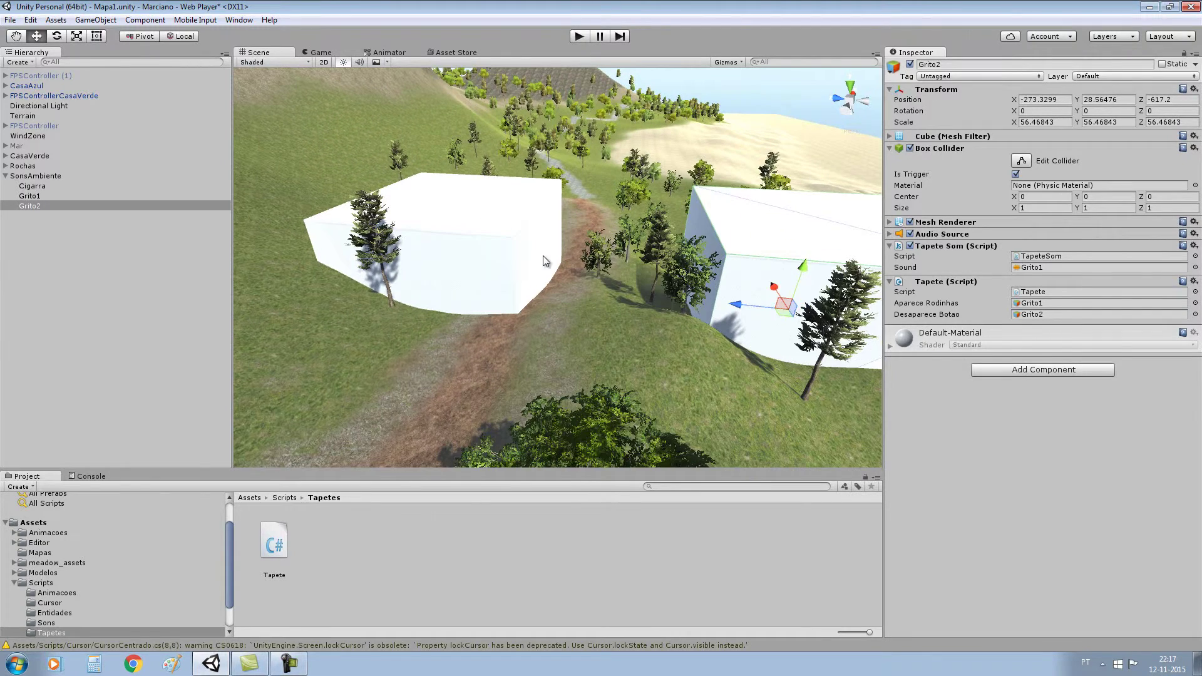
pyautogui.click(490, 232)
pyautogui.scroll(-2, 445, 171)
pyautogui.scroll(-1, 445, 172)
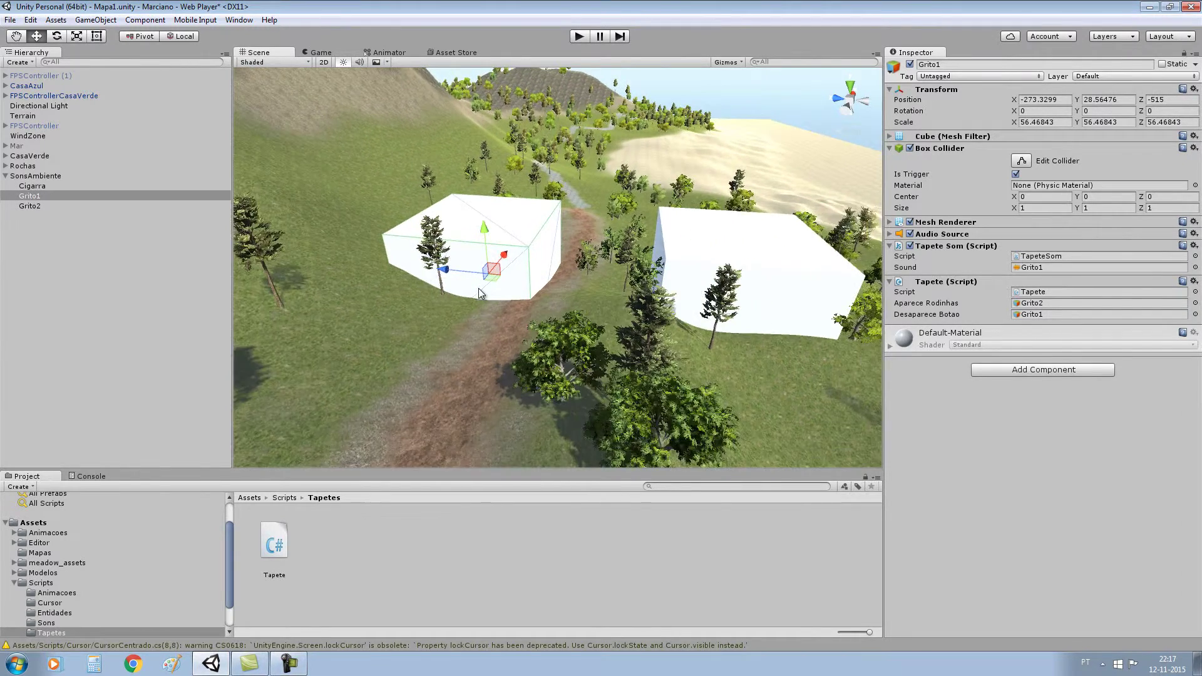
pyautogui.scroll(-2, 445, 171)
pyautogui.scroll(-1, 545, 299)
pyautogui.scroll(-2, 527, 292)
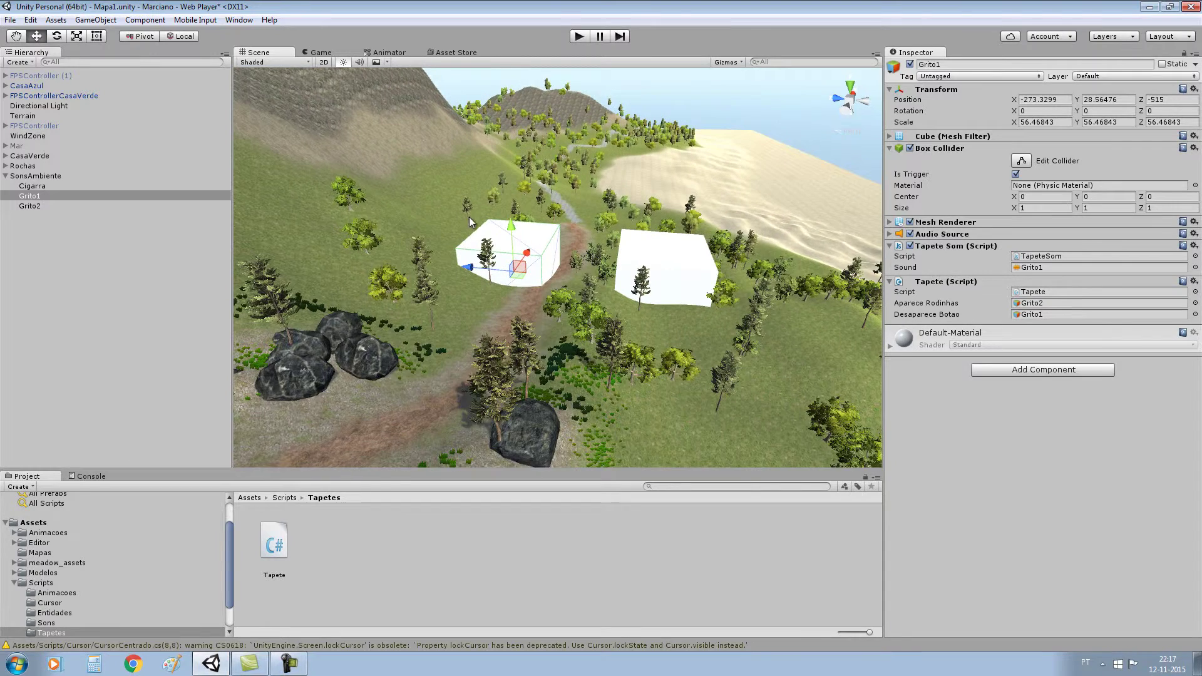
pyautogui.scroll(3, 420, 251)
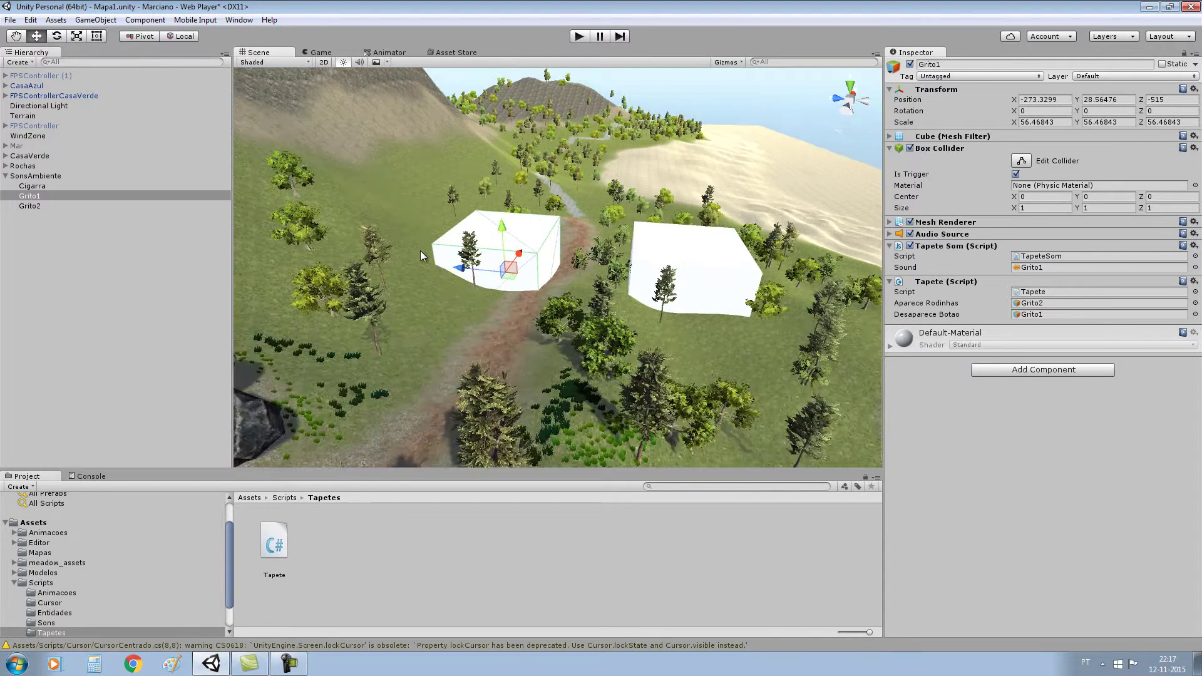
pyautogui.scroll(1, 421, 254)
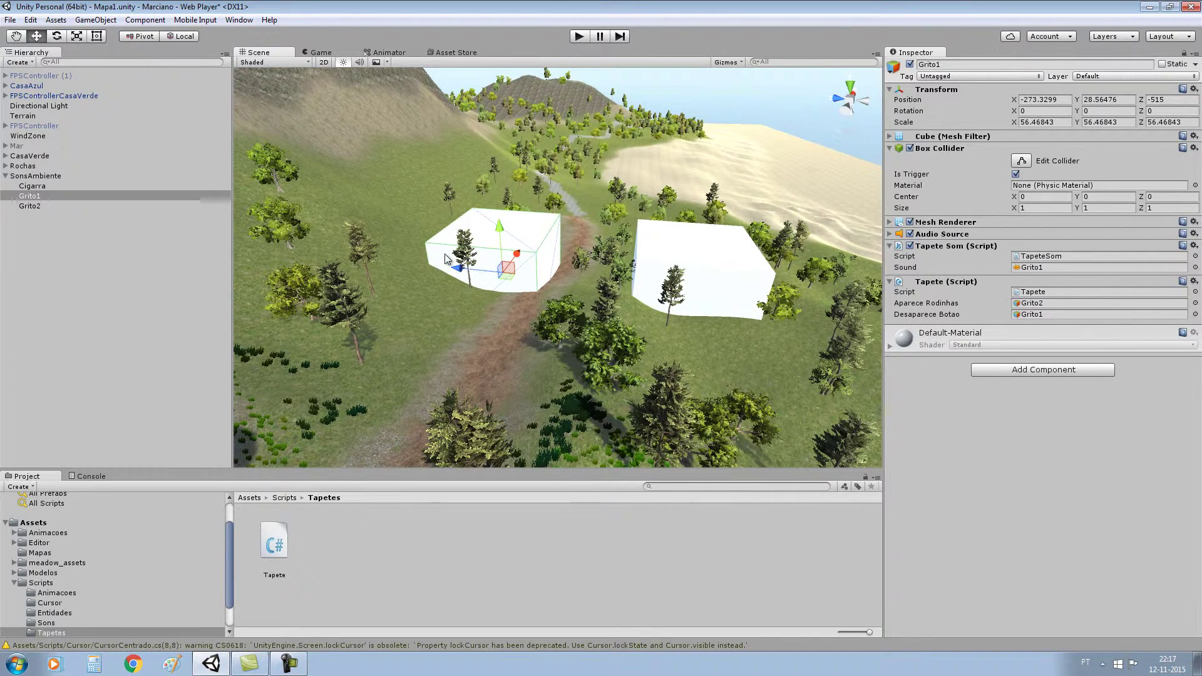
pyautogui.scroll(1, 447, 259)
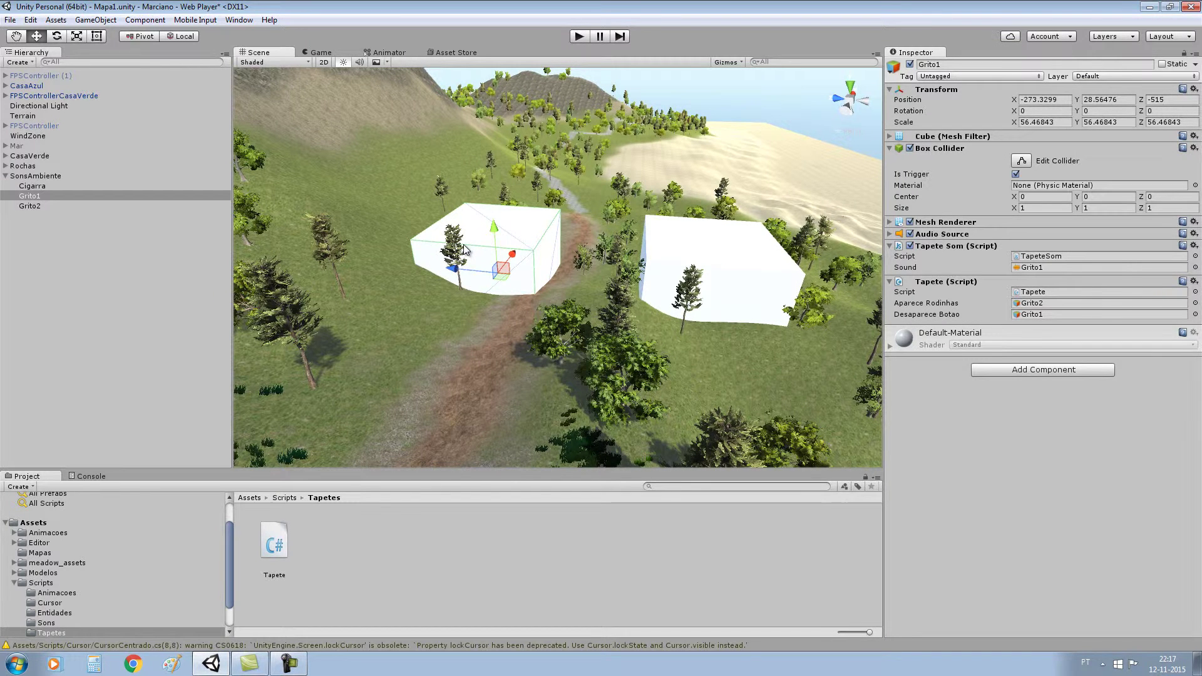
pyautogui.scroll(1, 472, 252)
pyautogui.scroll(2, 689, 282)
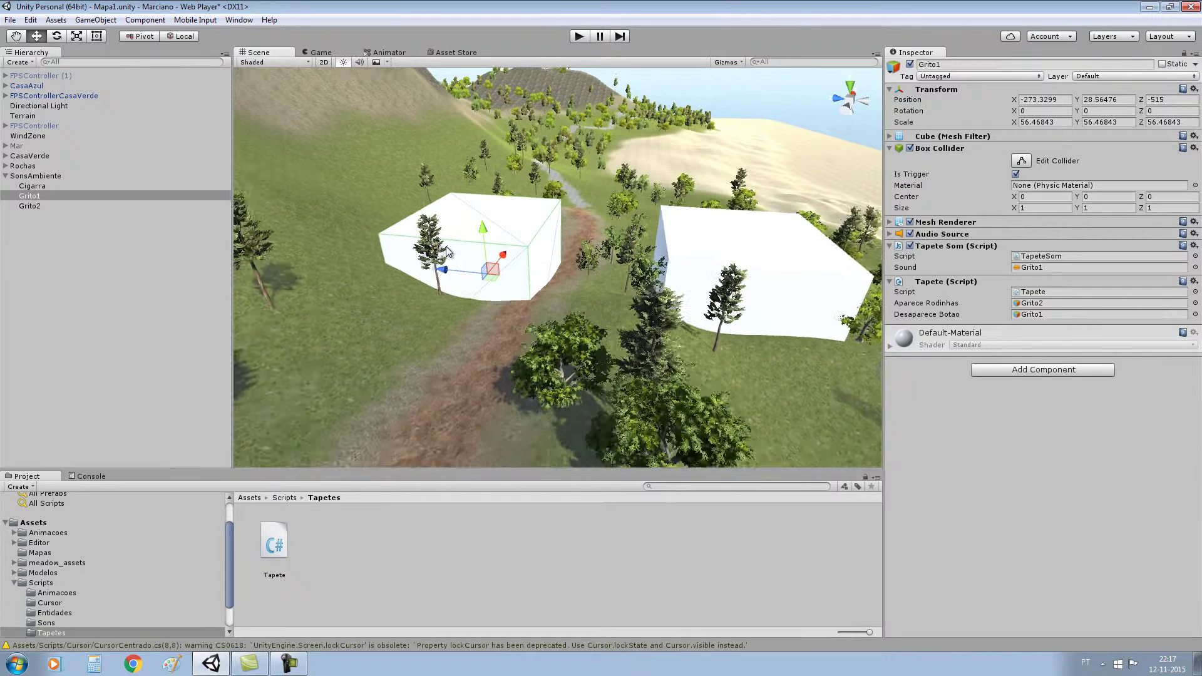
pyautogui.click(758, 262)
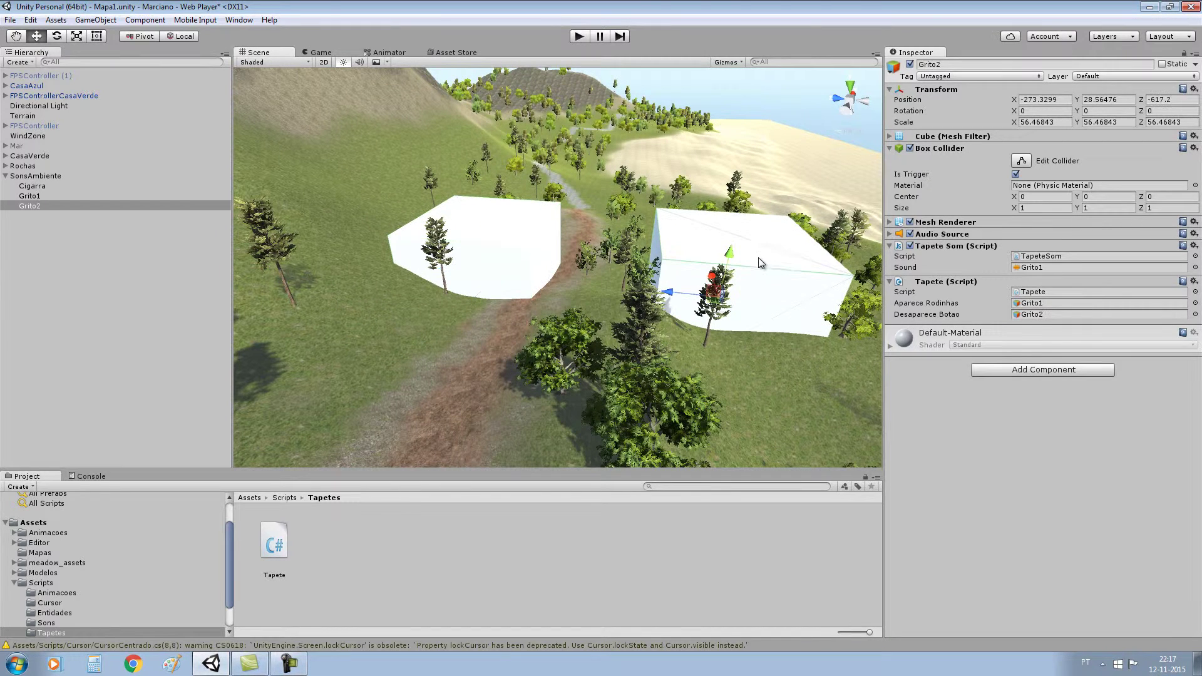
pyautogui.scroll(-1, 739, 294)
pyautogui.scroll(-1, 739, 294)
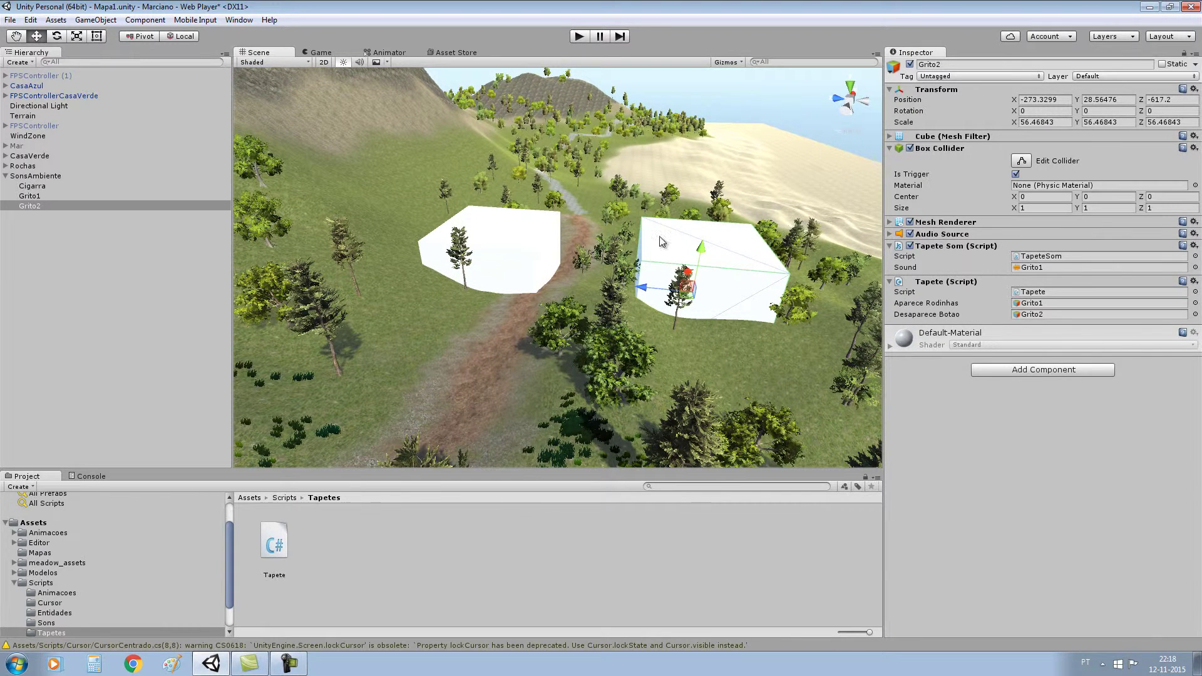
pyautogui.scroll(1, 645, 217)
pyautogui.scroll(1, 636, 216)
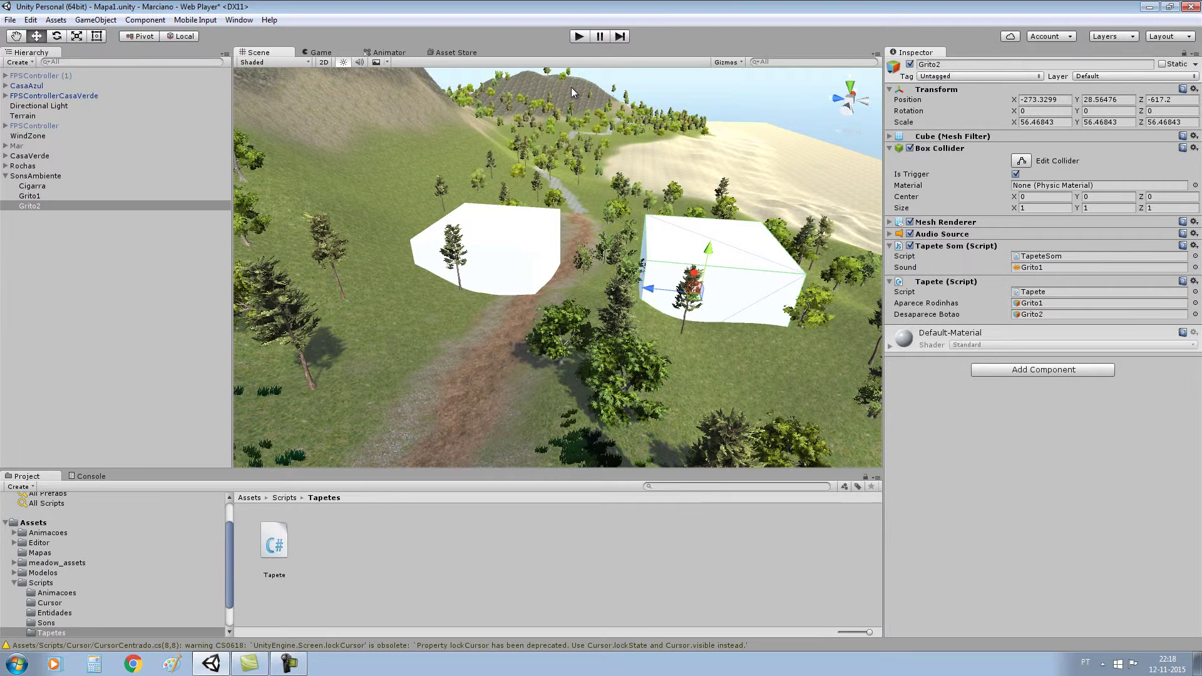
pyautogui.click(511, 248)
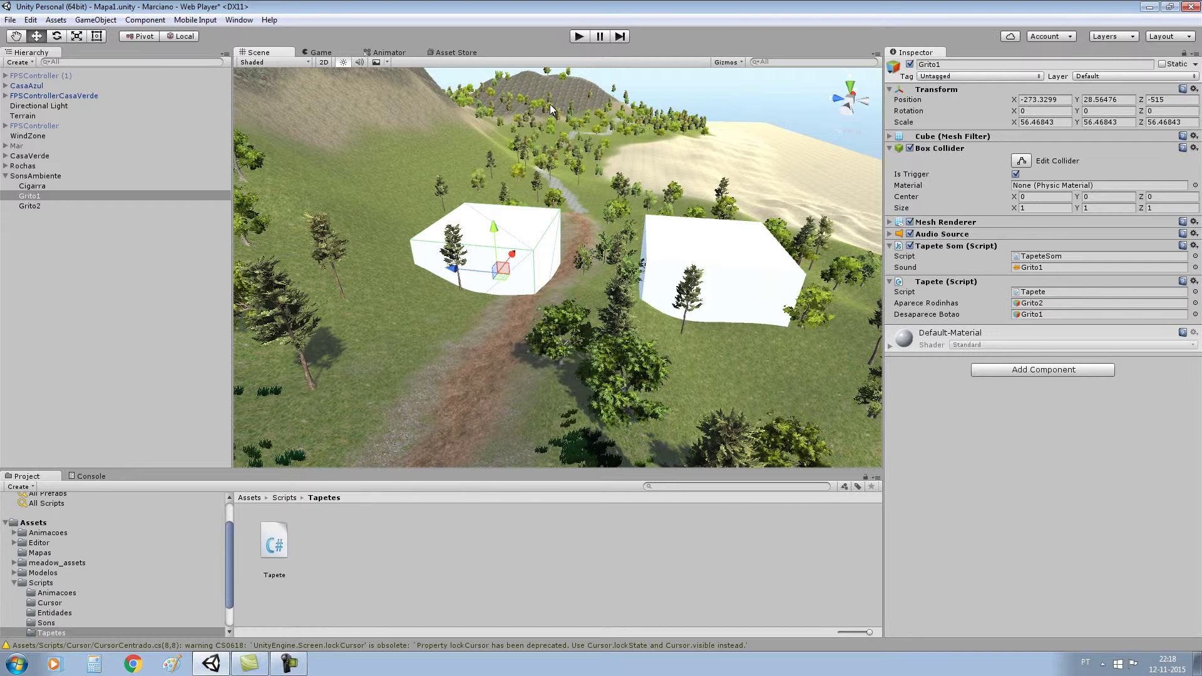
pyautogui.click(725, 264)
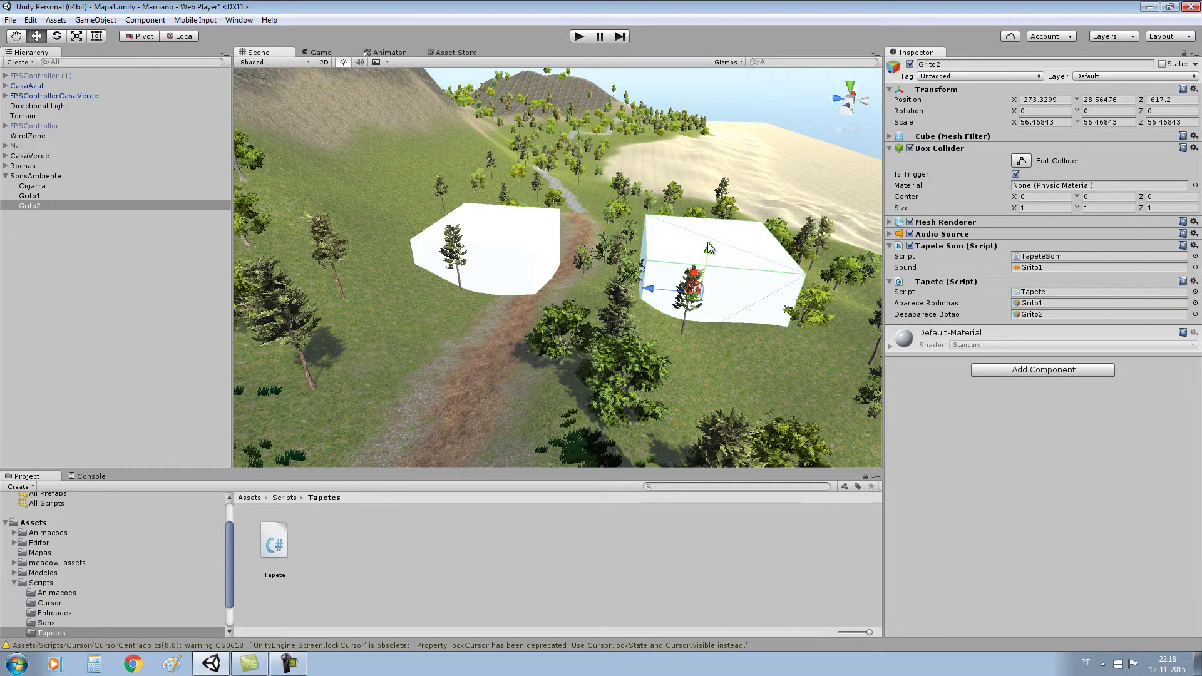
pyautogui.click(520, 248)
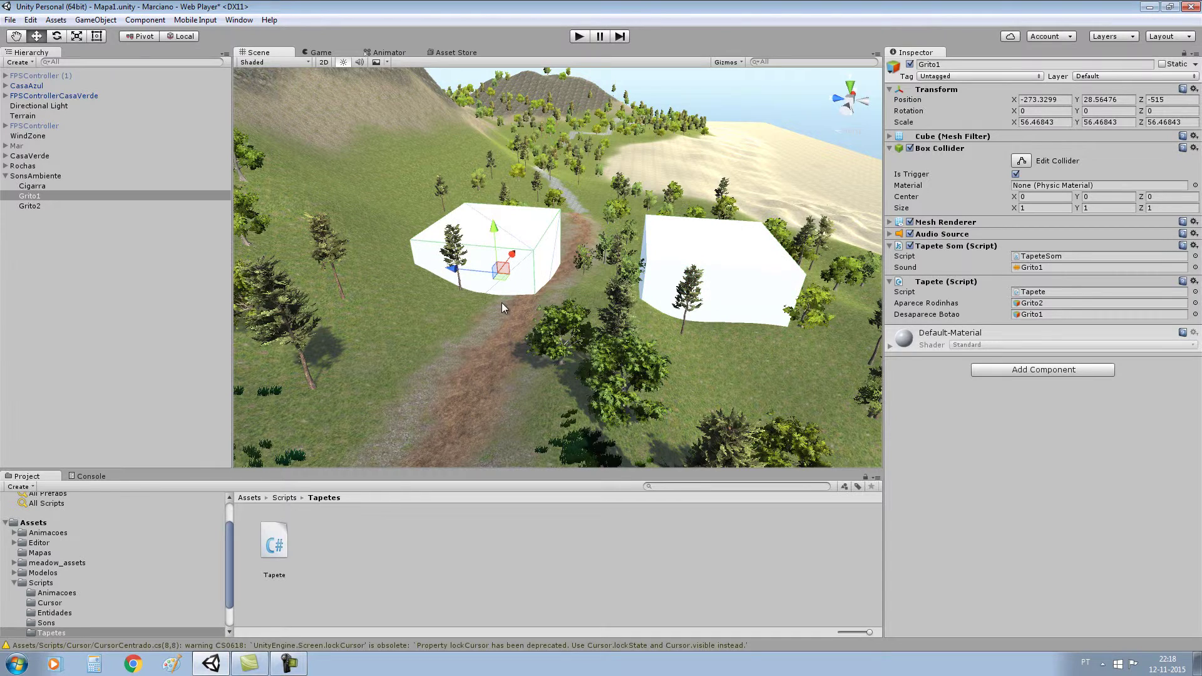
pyautogui.scroll(2, 505, 308)
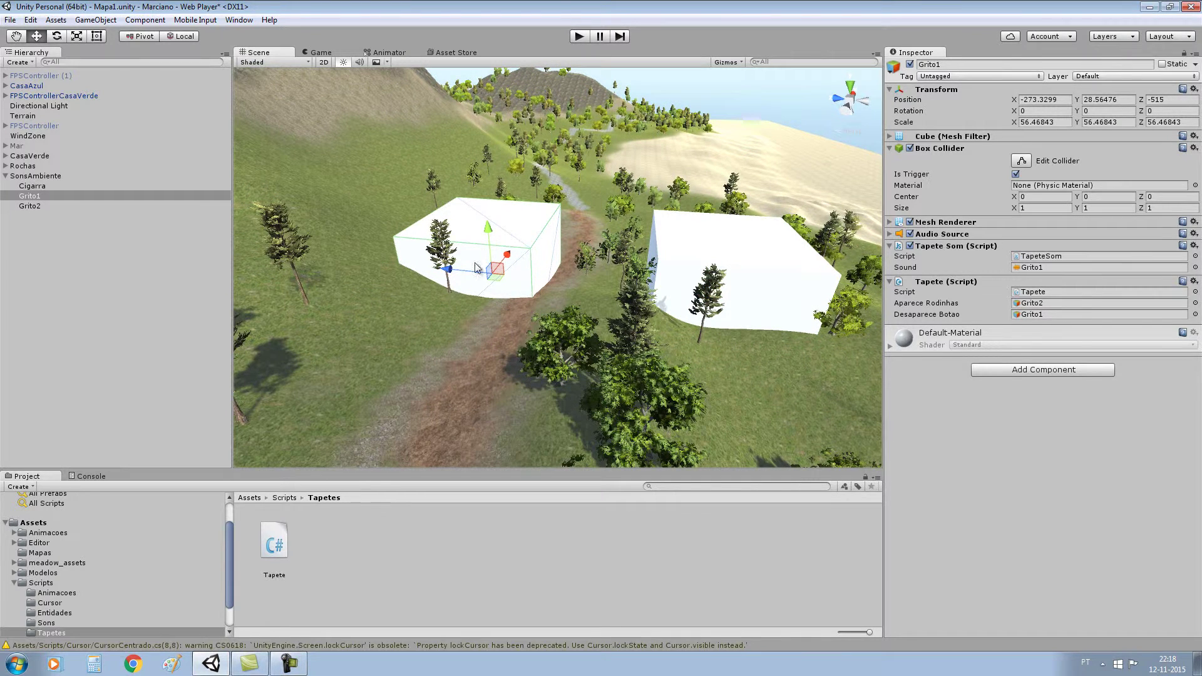
pyautogui.scroll(-2, 627, 169)
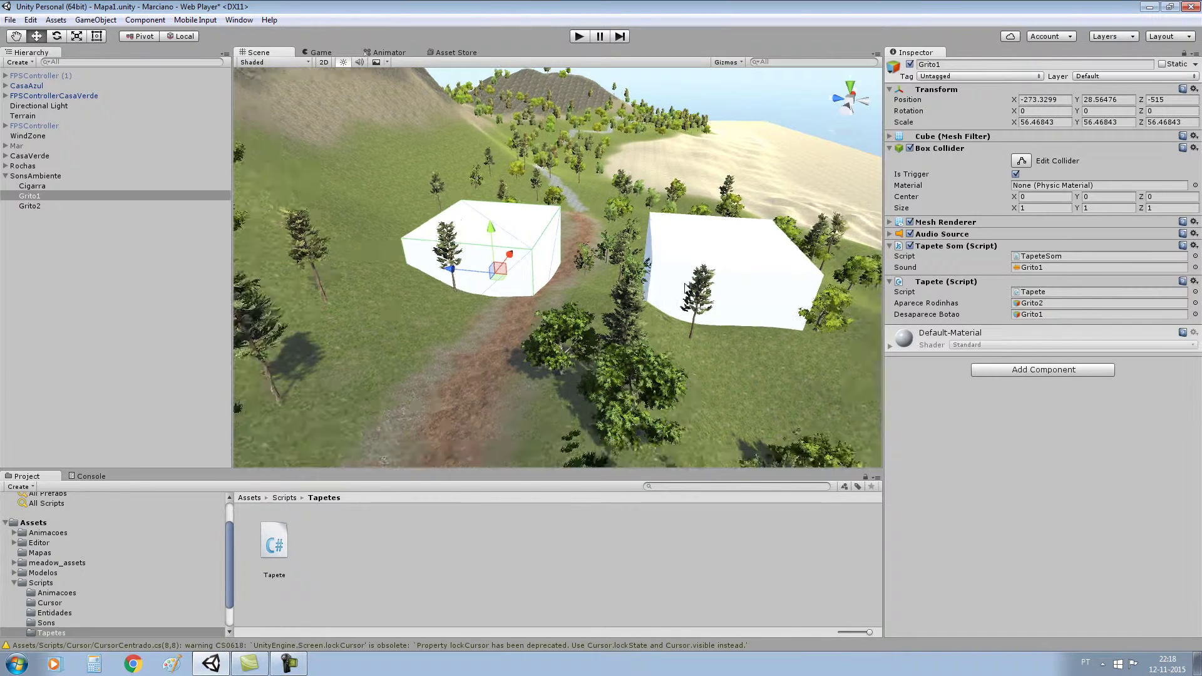
pyautogui.scroll(-2, 532, 116)
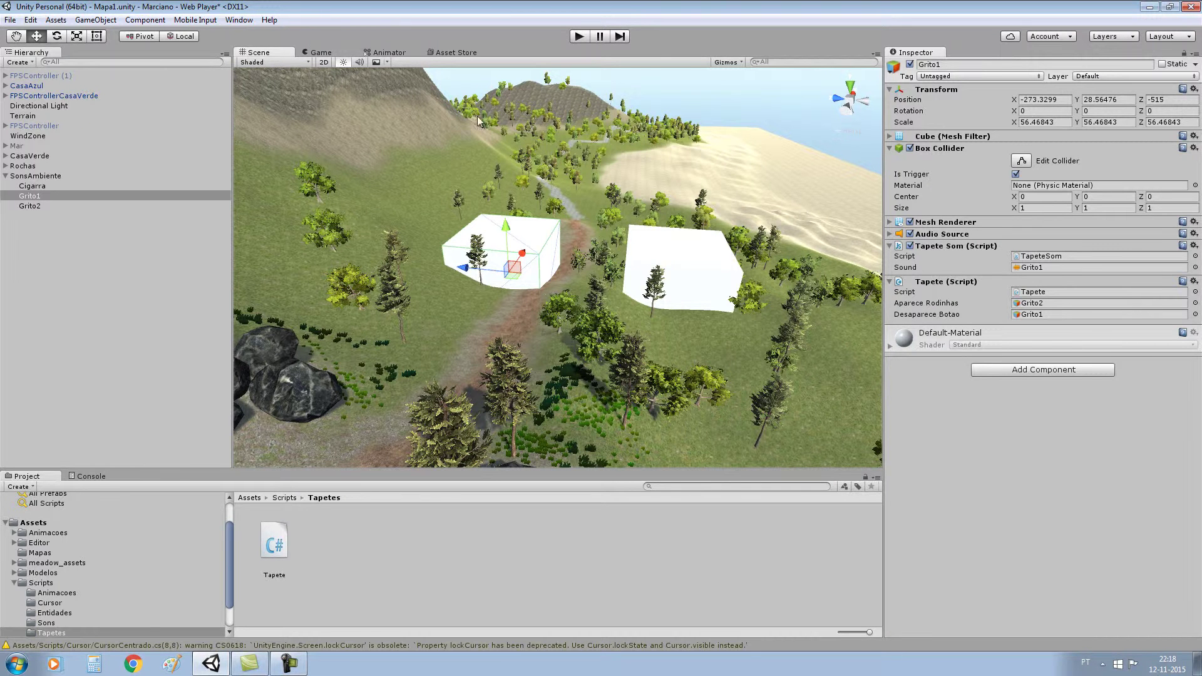
pyautogui.scroll(1, 486, 179)
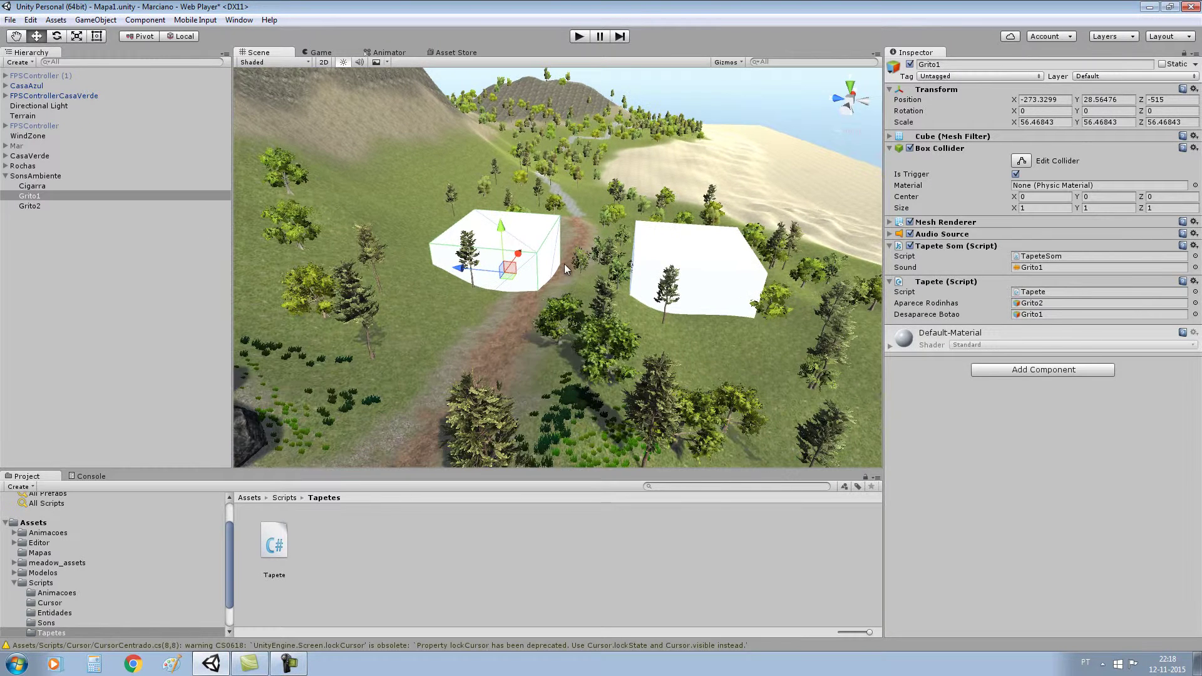
pyautogui.scroll(-1, 708, 286)
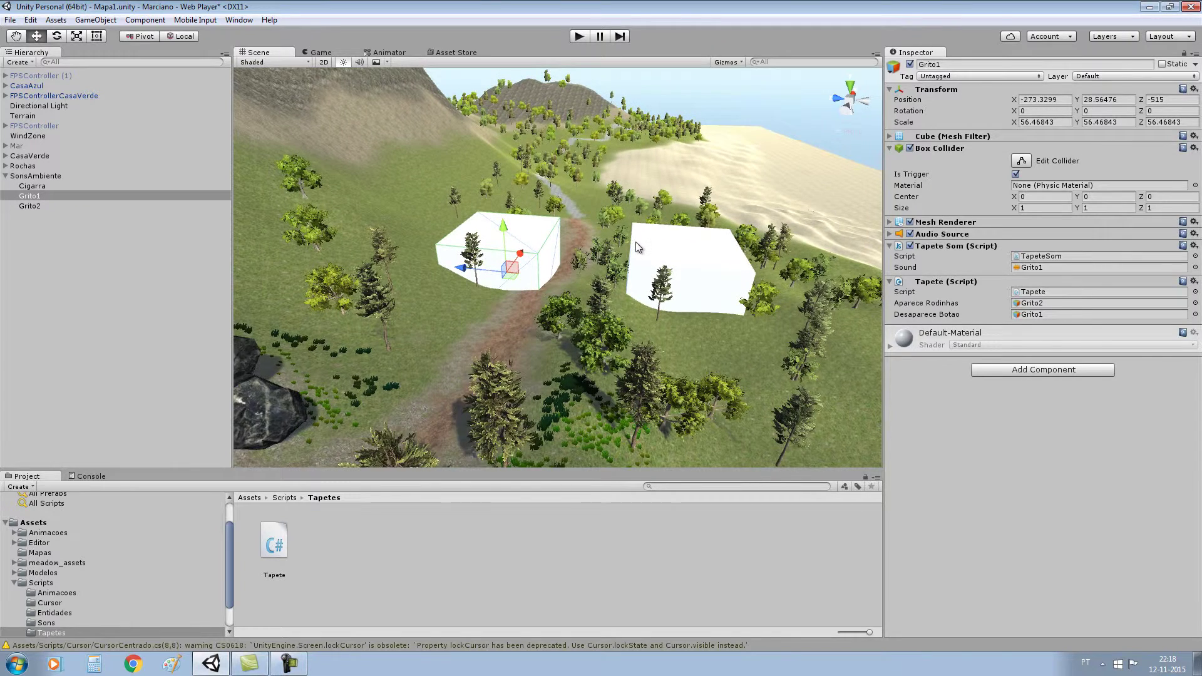
pyautogui.scroll(1, 635, 244)
pyautogui.scroll(2, 628, 250)
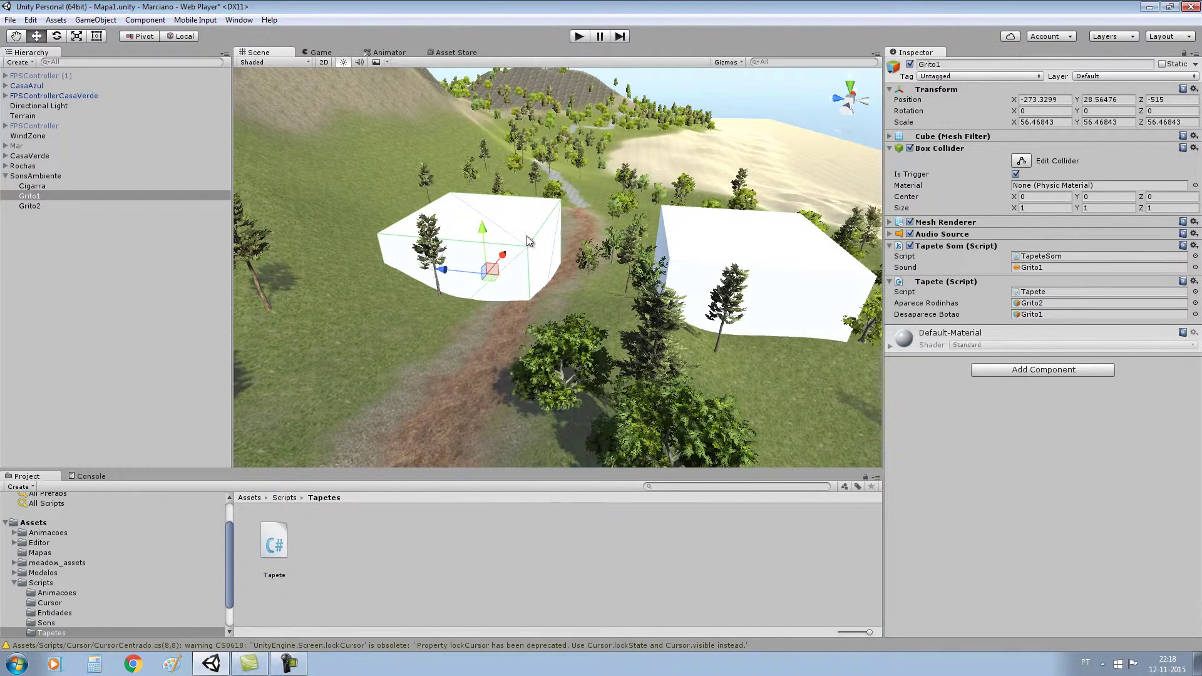
pyautogui.scroll(1, 528, 242)
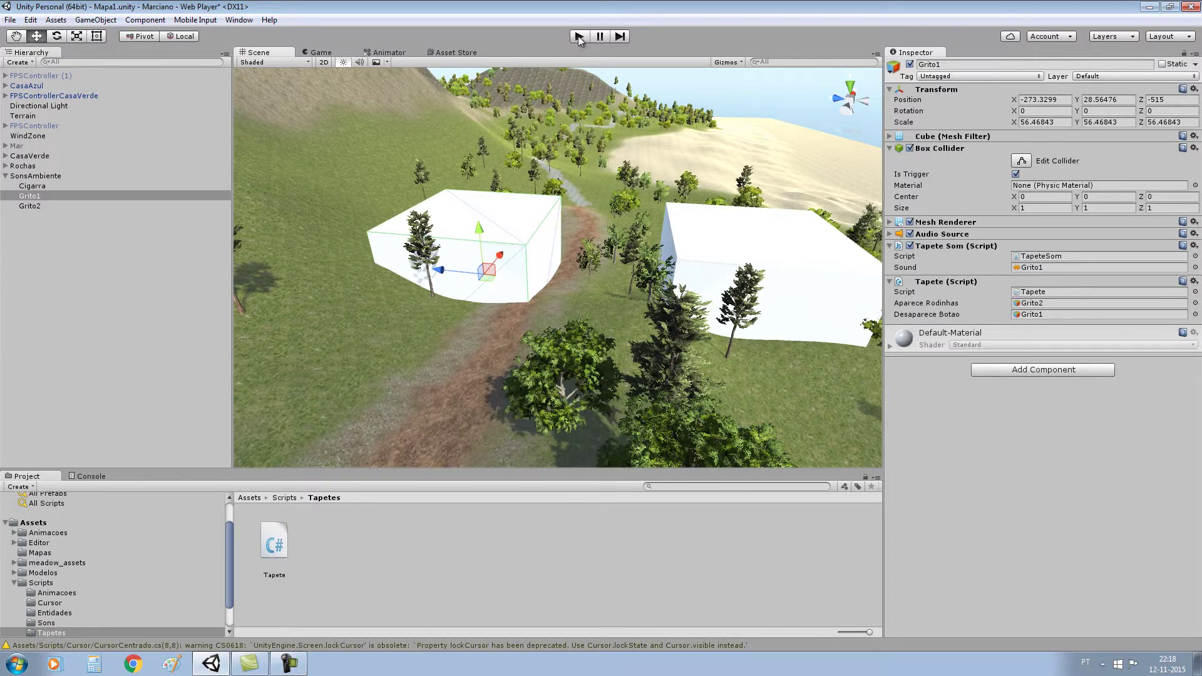
pyautogui.scroll(-1, 542, 288)
pyautogui.scroll(-1, 543, 287)
pyautogui.scroll(-1, 543, 287)
# - Move Grito2 to position X -395.9, Y 58.1, Z -598 using the X and Y arrows
pyautogui.click(654, 274)
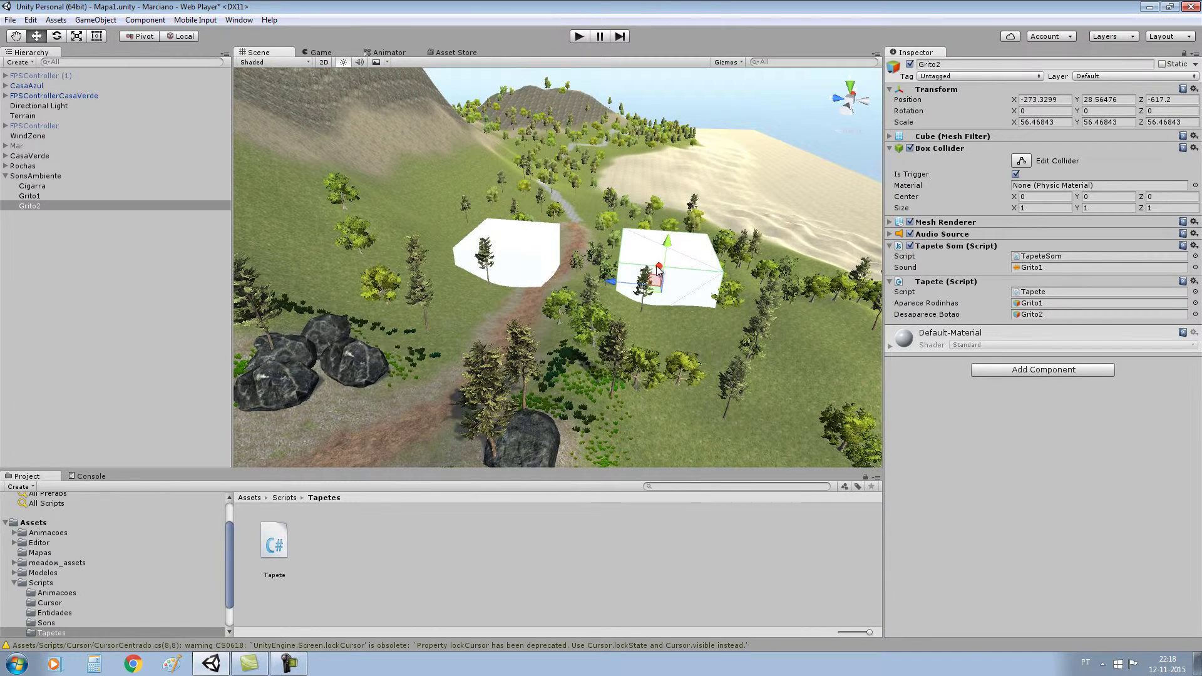
pyautogui.moveTo(659, 274); pyautogui.dragTo(663, 355)
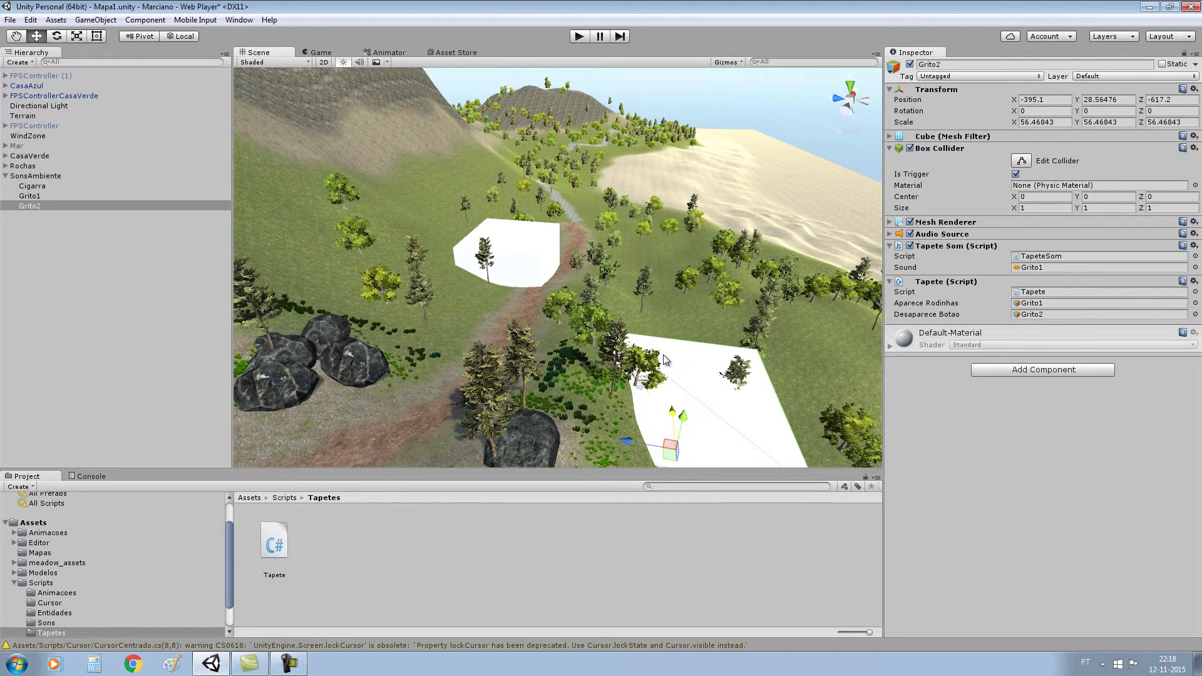
pyautogui.moveTo(683, 419)
pyautogui.mouseDown()
pyautogui.moveTo(656, 383)
pyautogui.moveTo(582, 388)
pyautogui.mouseUp()
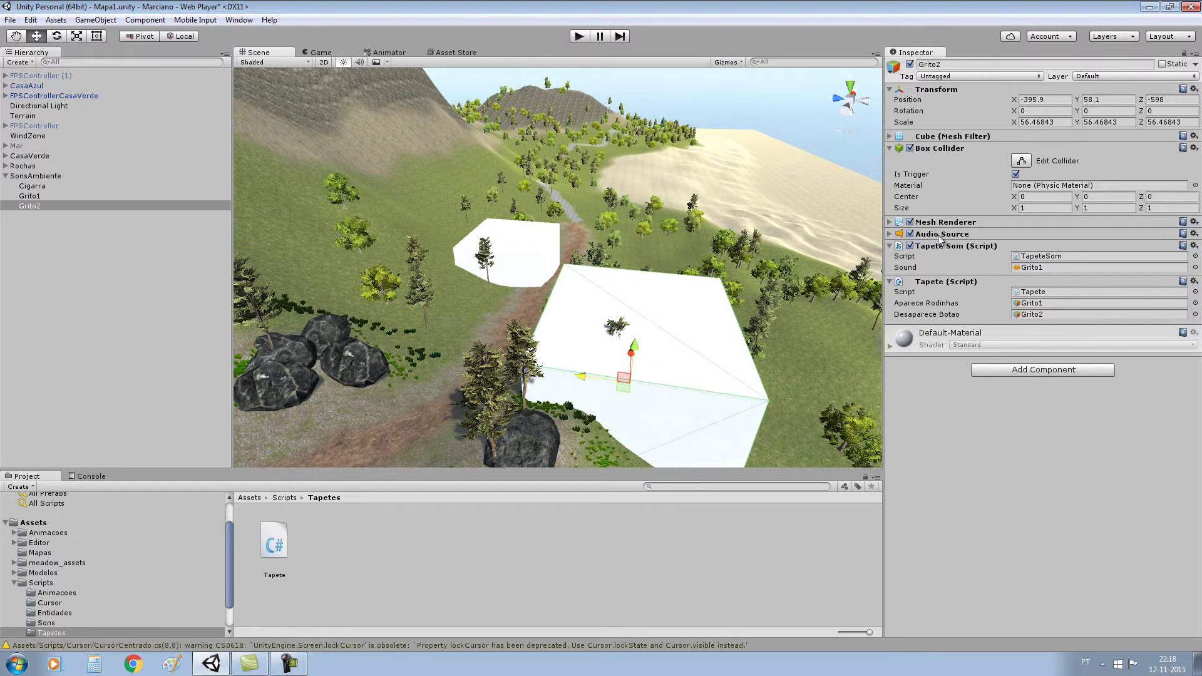
pyautogui.scroll(2, 589, 297)
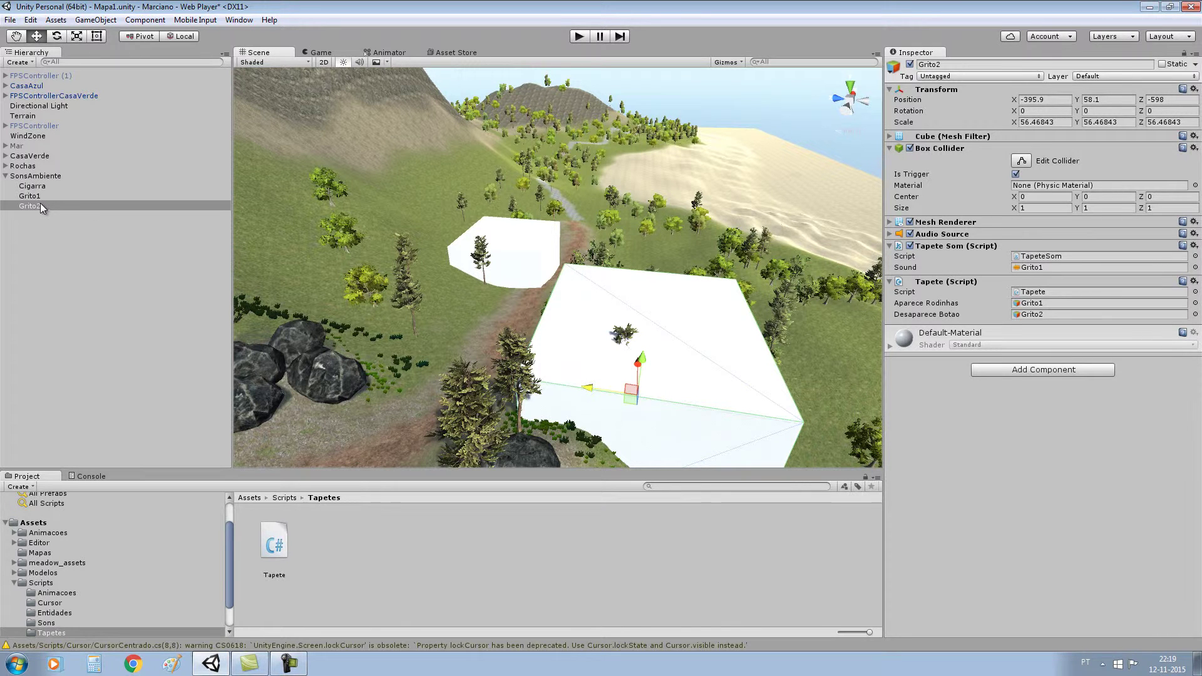
pyautogui.click(527, 258)
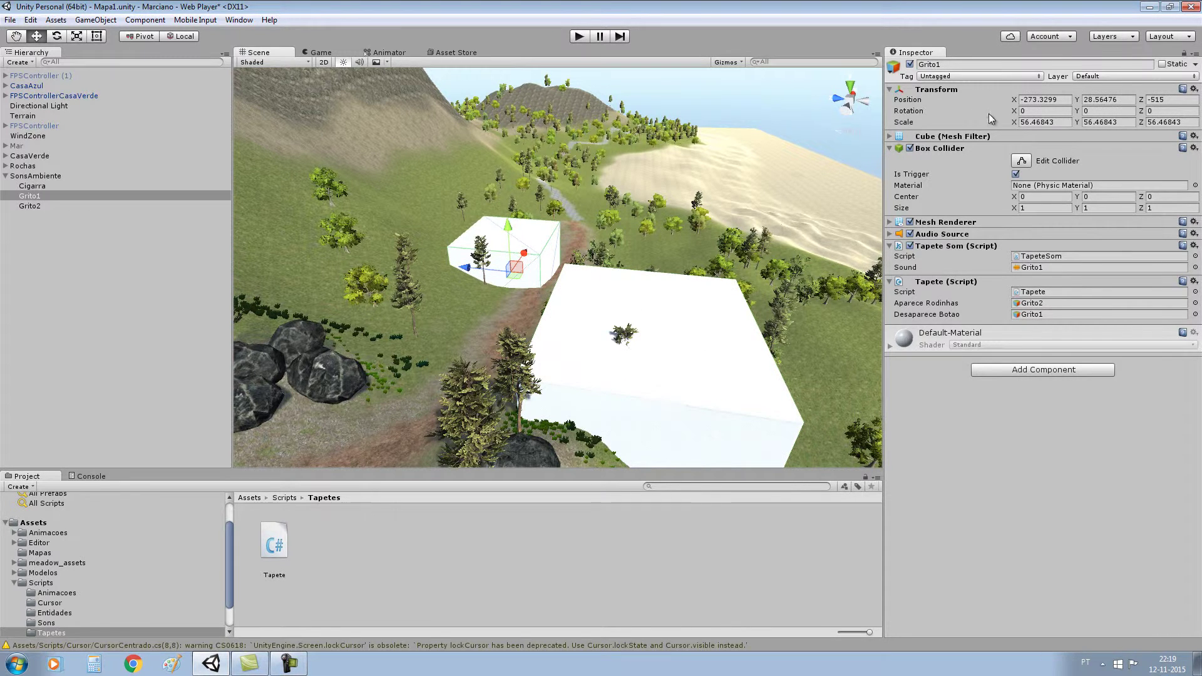
# - Switch off the Grito1 trigger cube, save the scene, and enter Play mode to test it
pyautogui.click(910, 64)
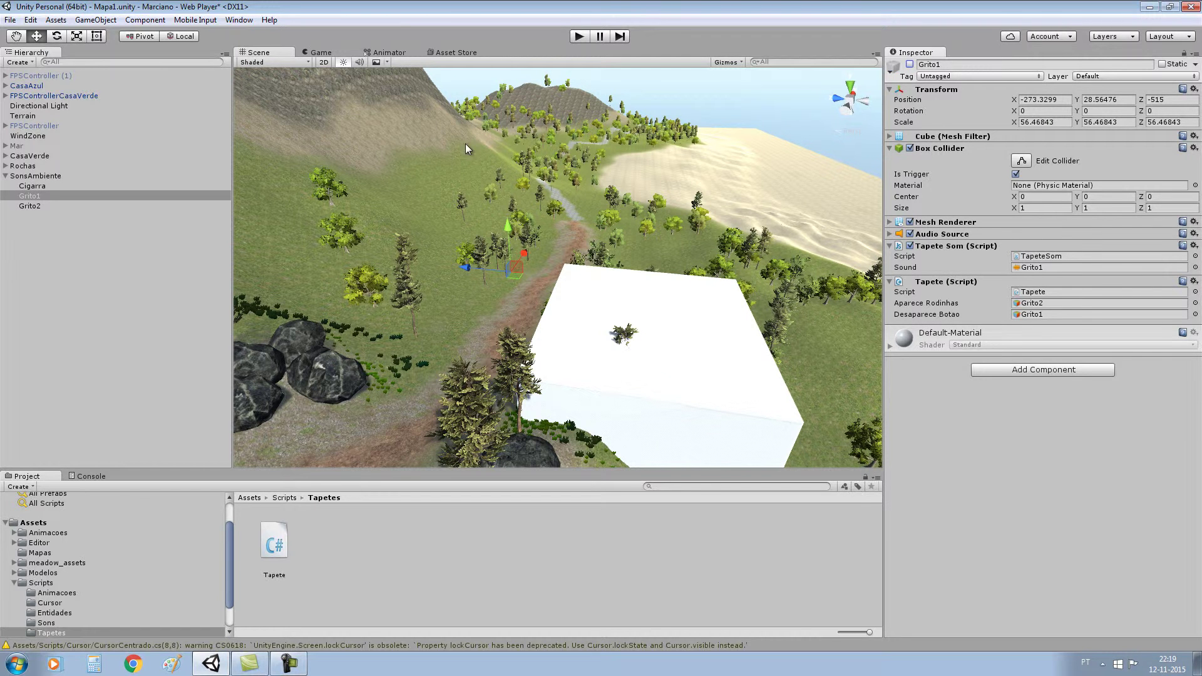
pyautogui.click(10, 20)
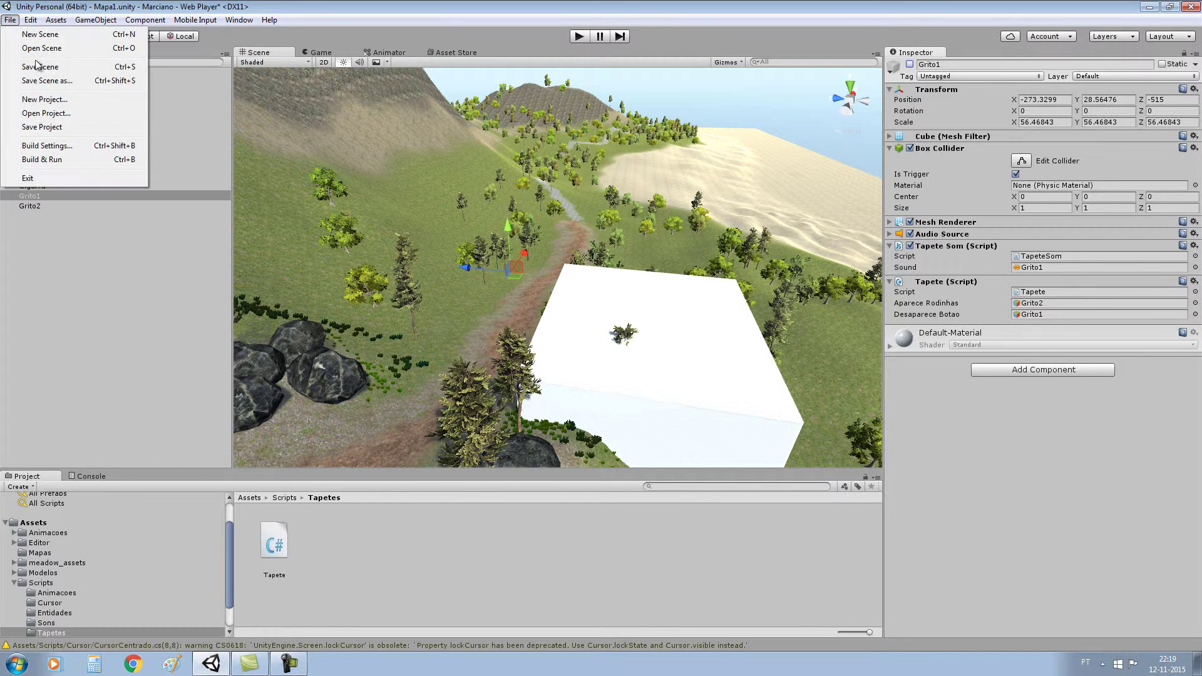
pyautogui.click(50, 63)
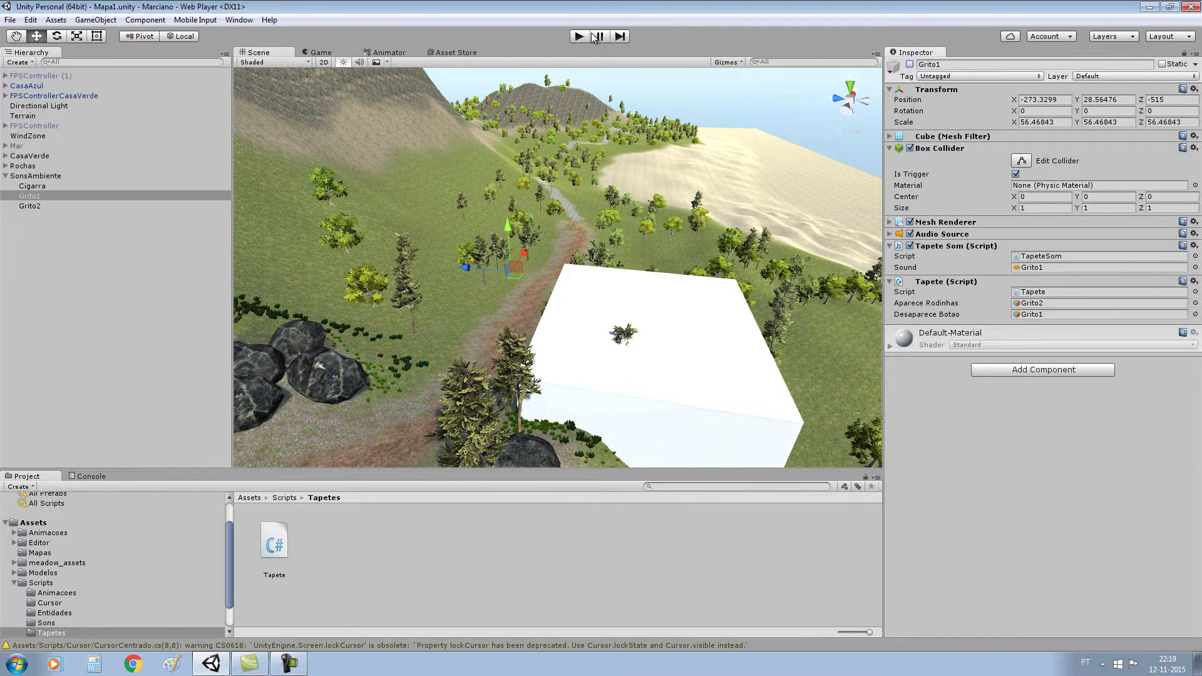
pyautogui.click(579, 36)
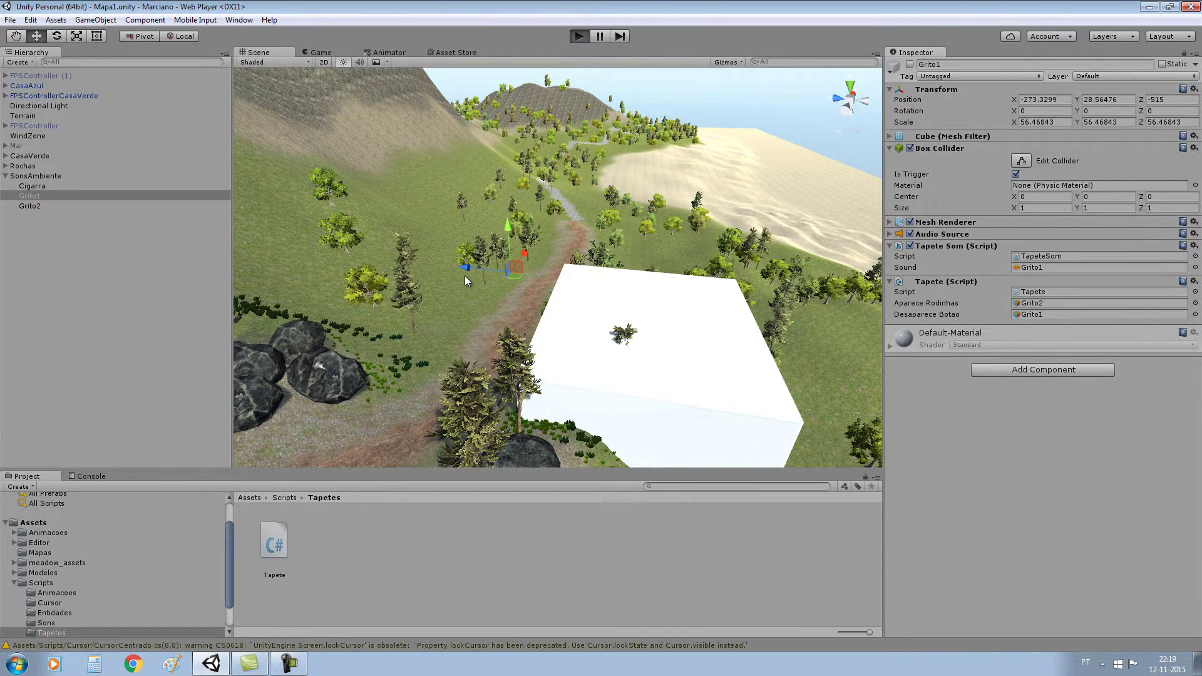
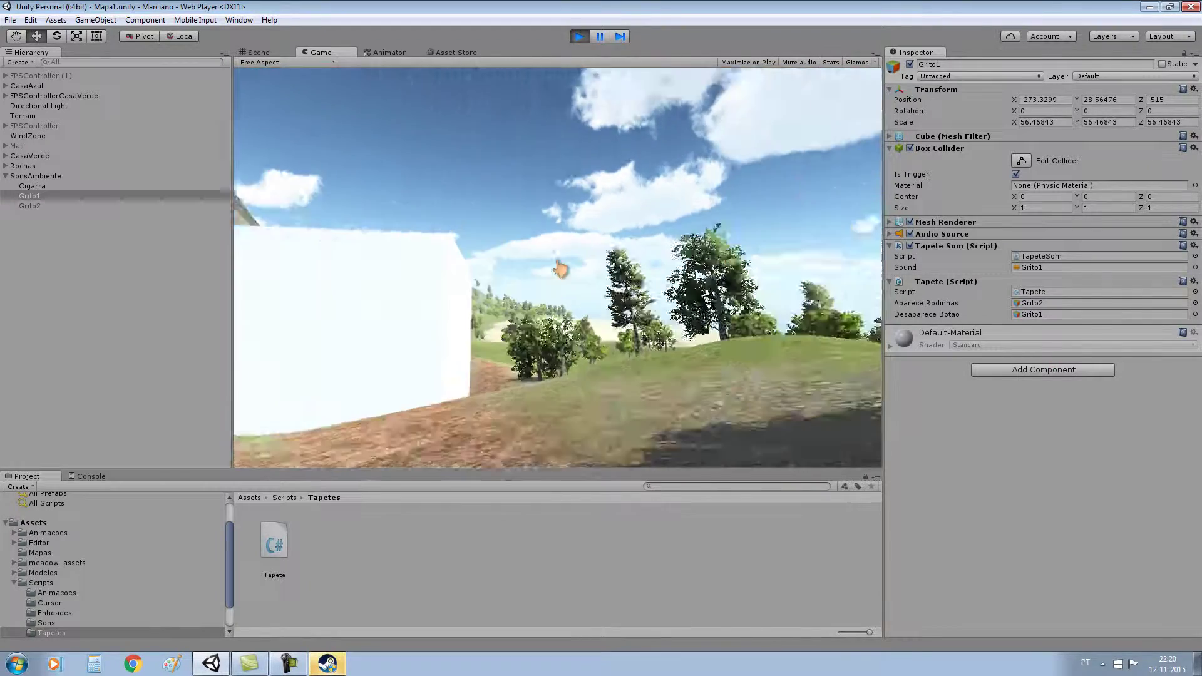
# - Walk through the Grito1 sound mat, then along the dirt path to the hillside rocks
pyautogui.press('w')
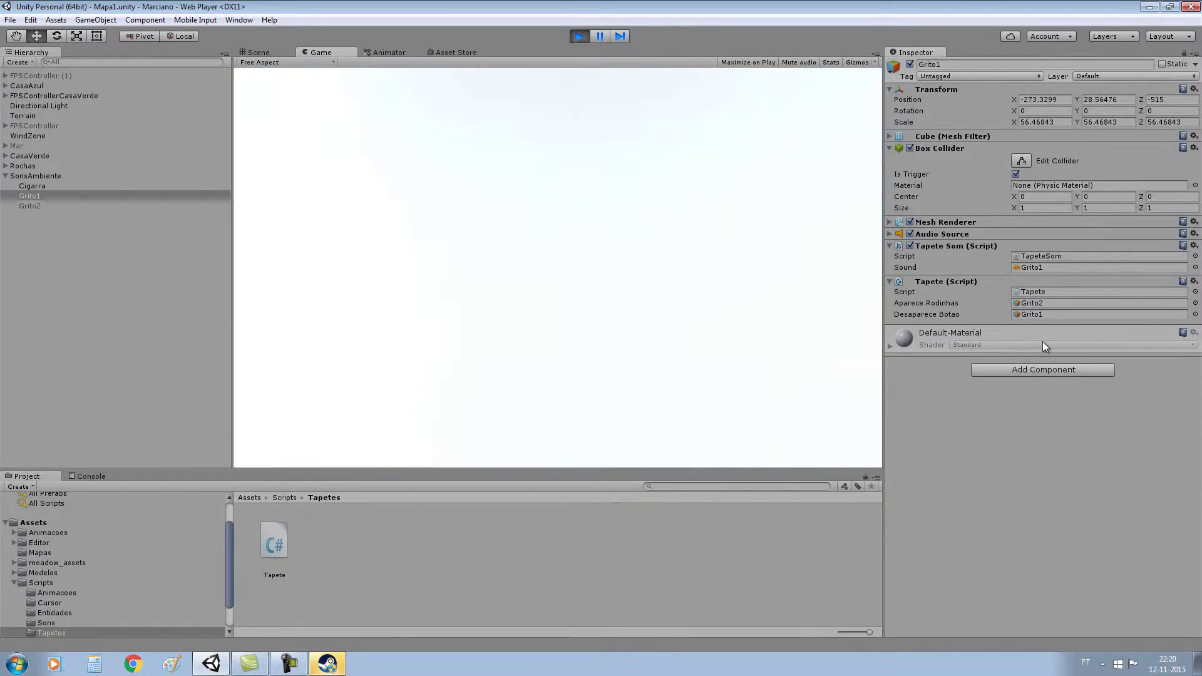
pyautogui.press('w')
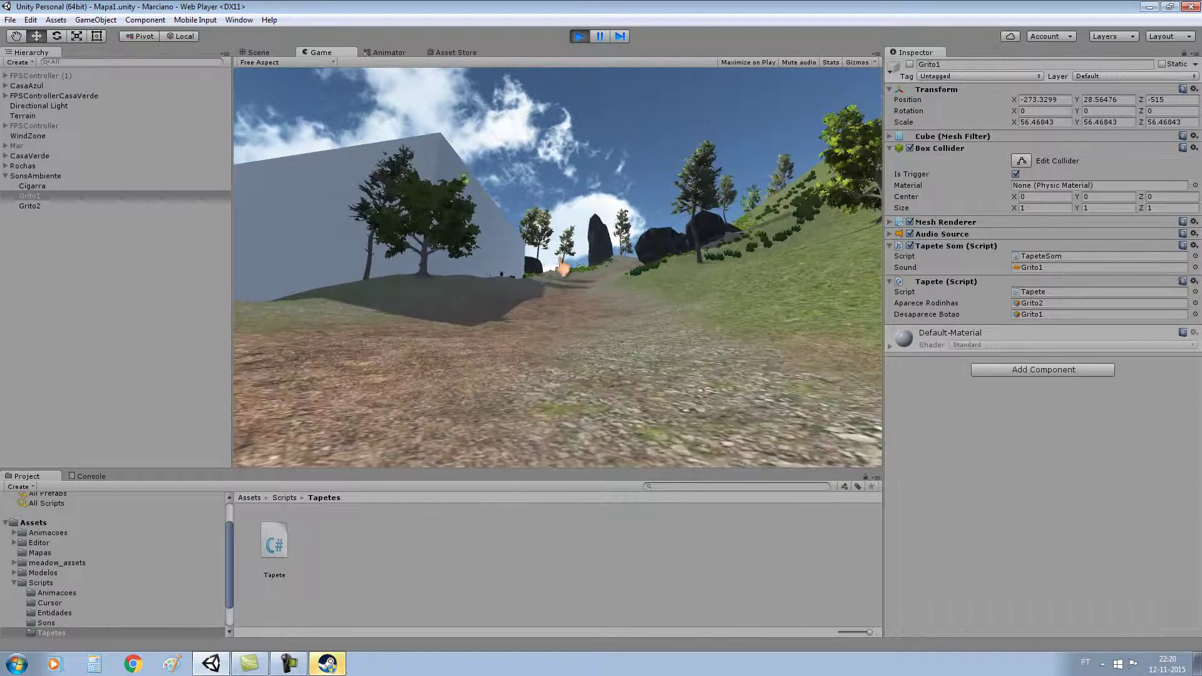
pyautogui.press('w')
pyautogui.press('w')
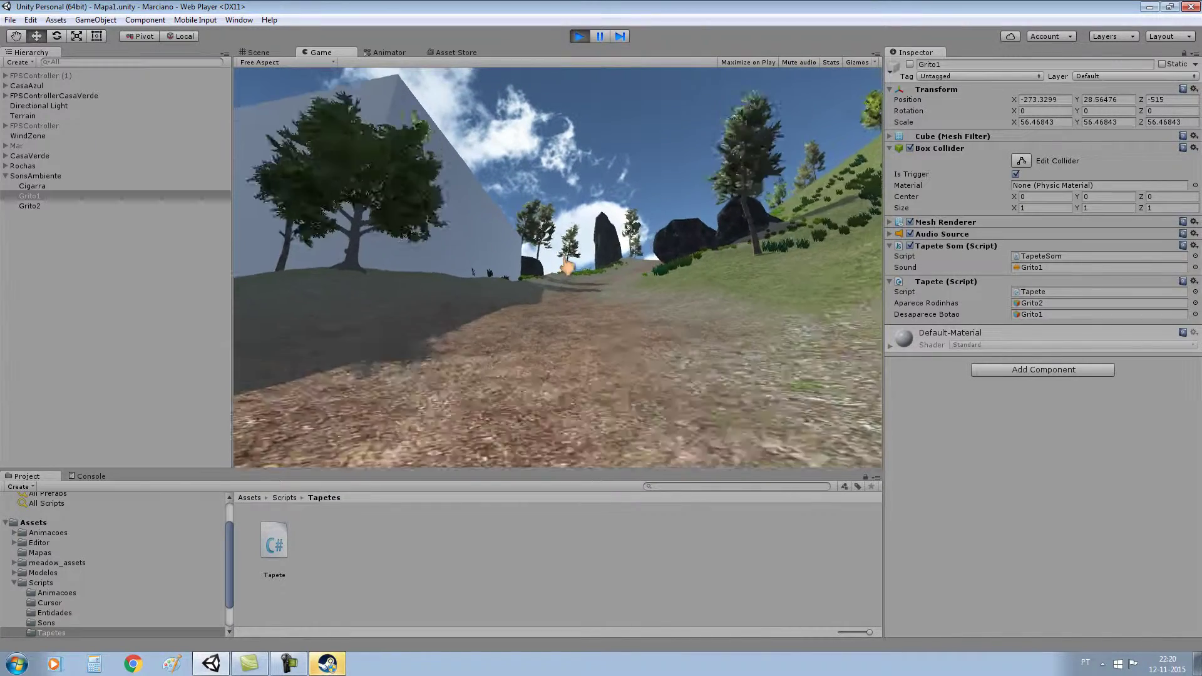
pyautogui.press('w')
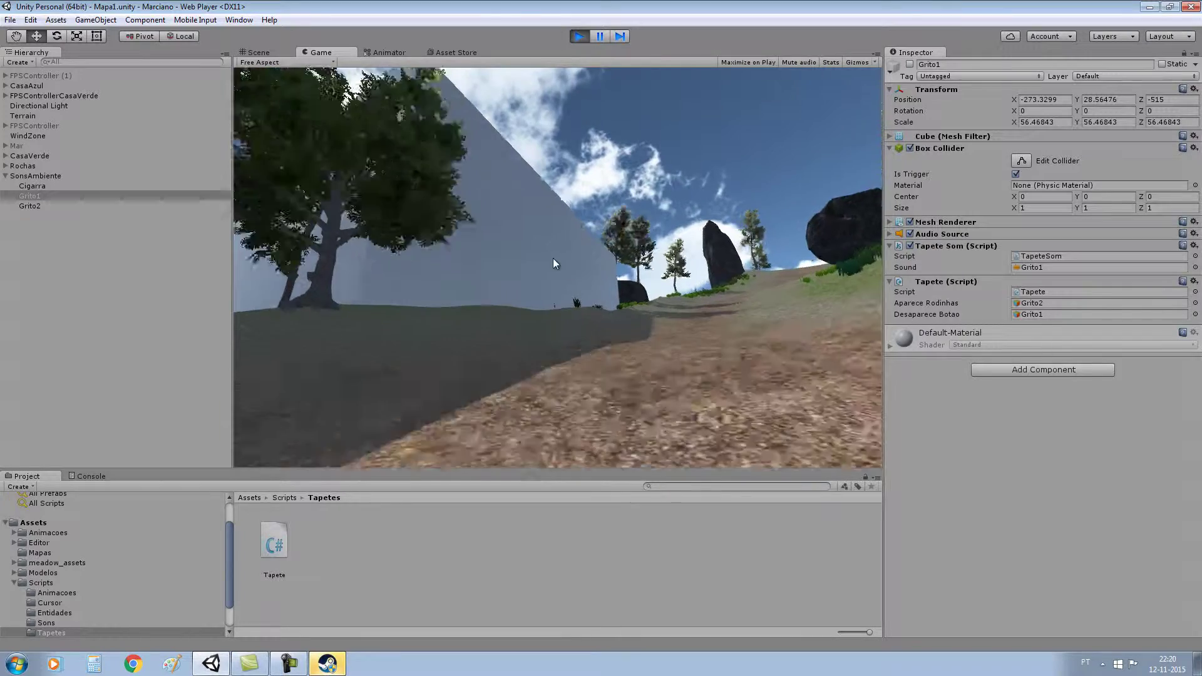
pyautogui.press('w')
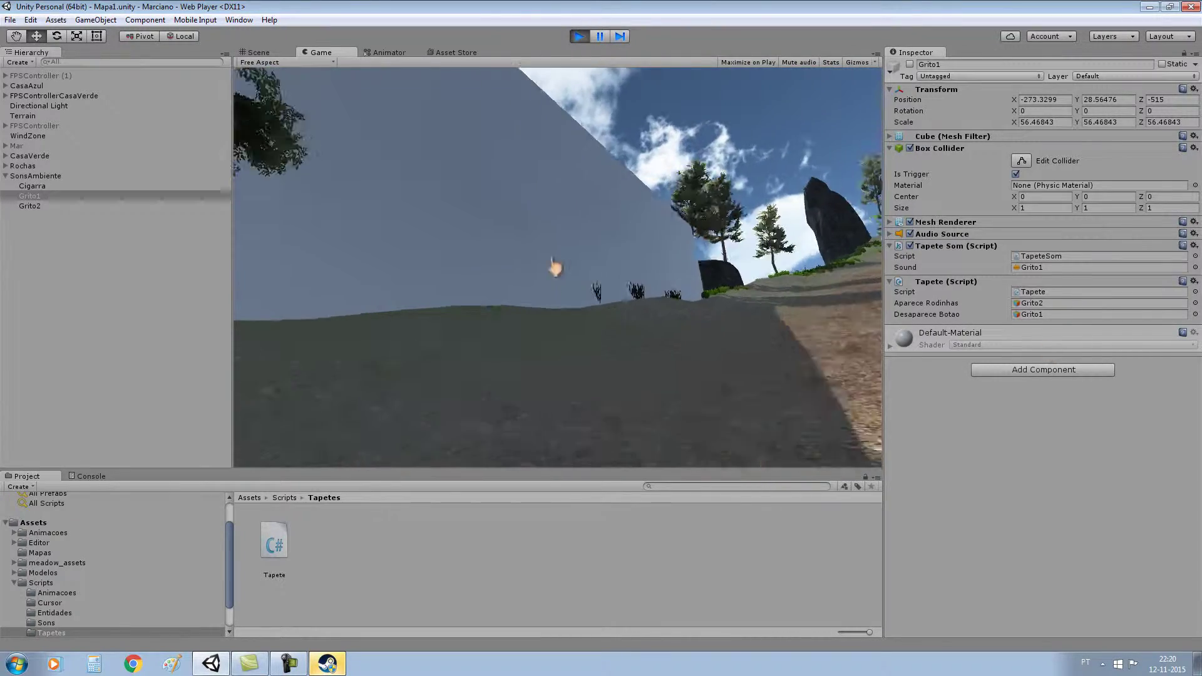
pyautogui.press('w')
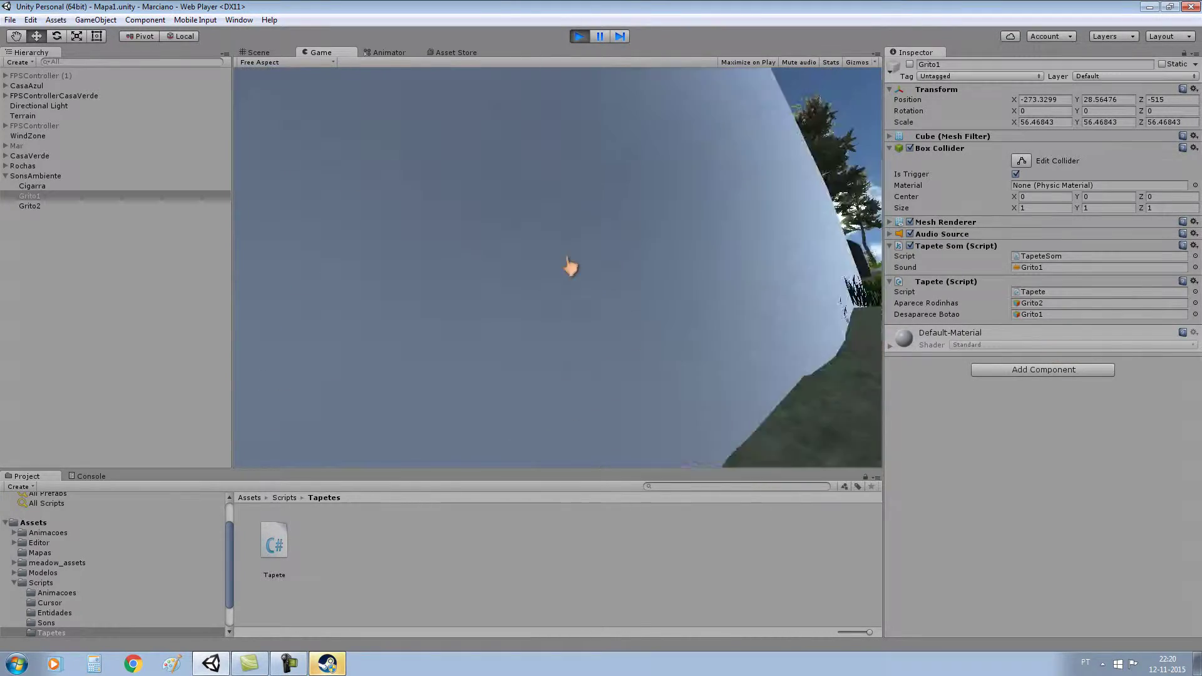
pyautogui.press('w')
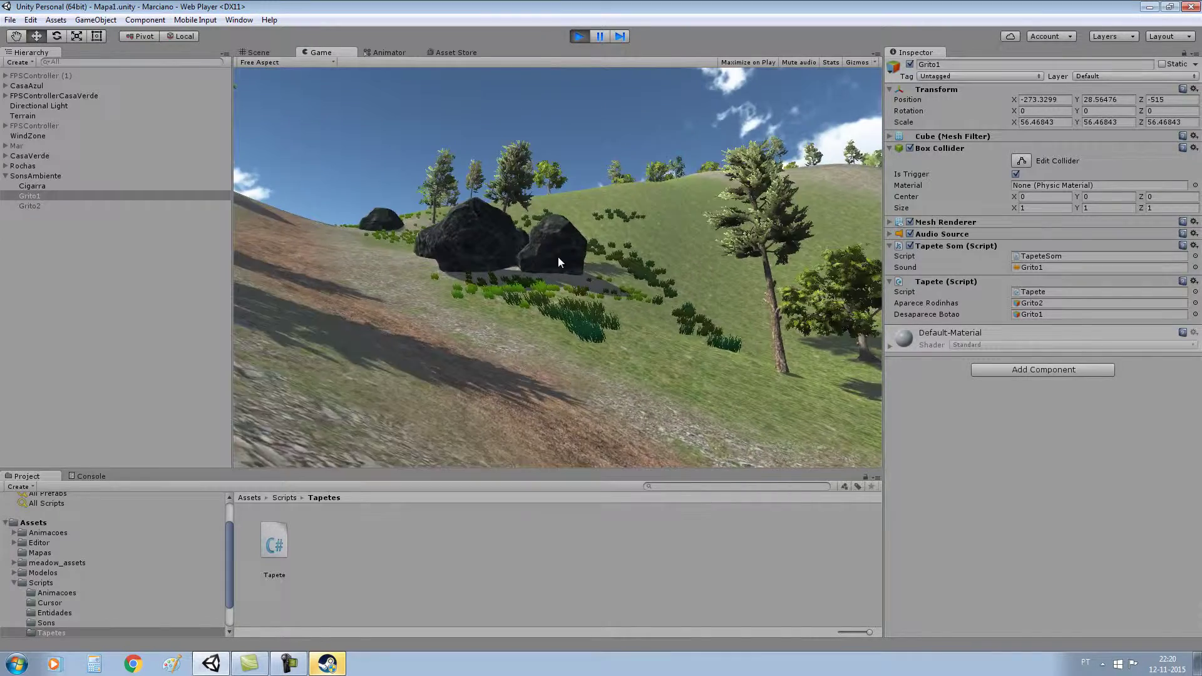
pyautogui.press('w')
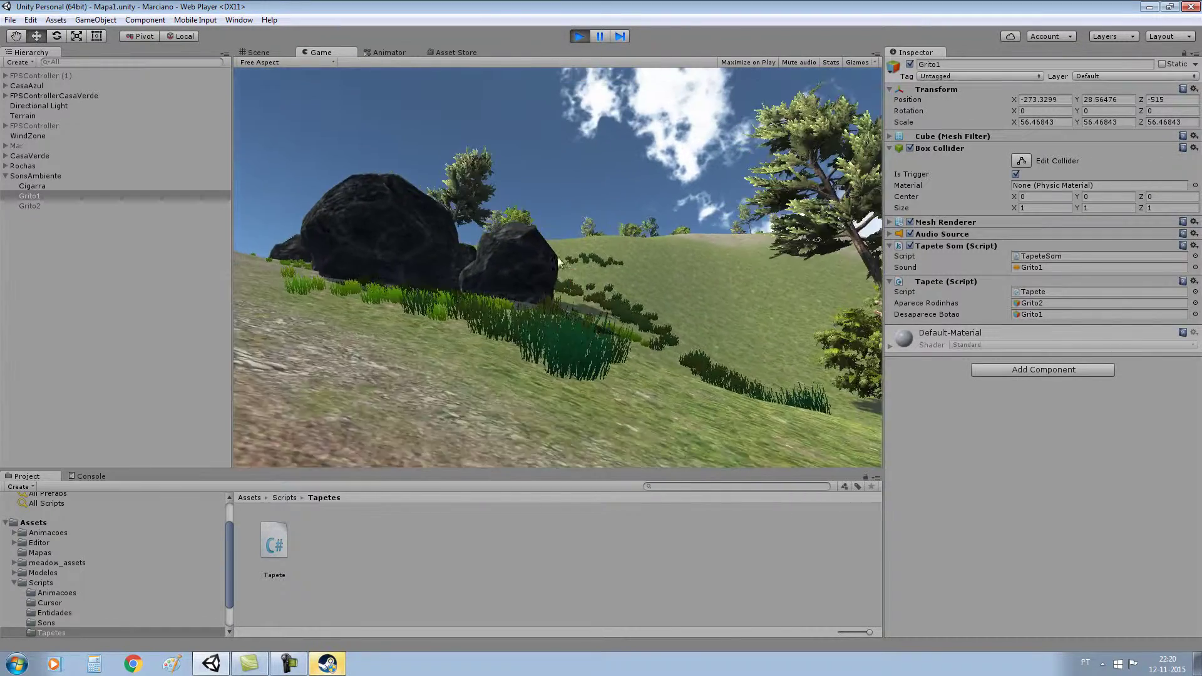
pyautogui.press('w')
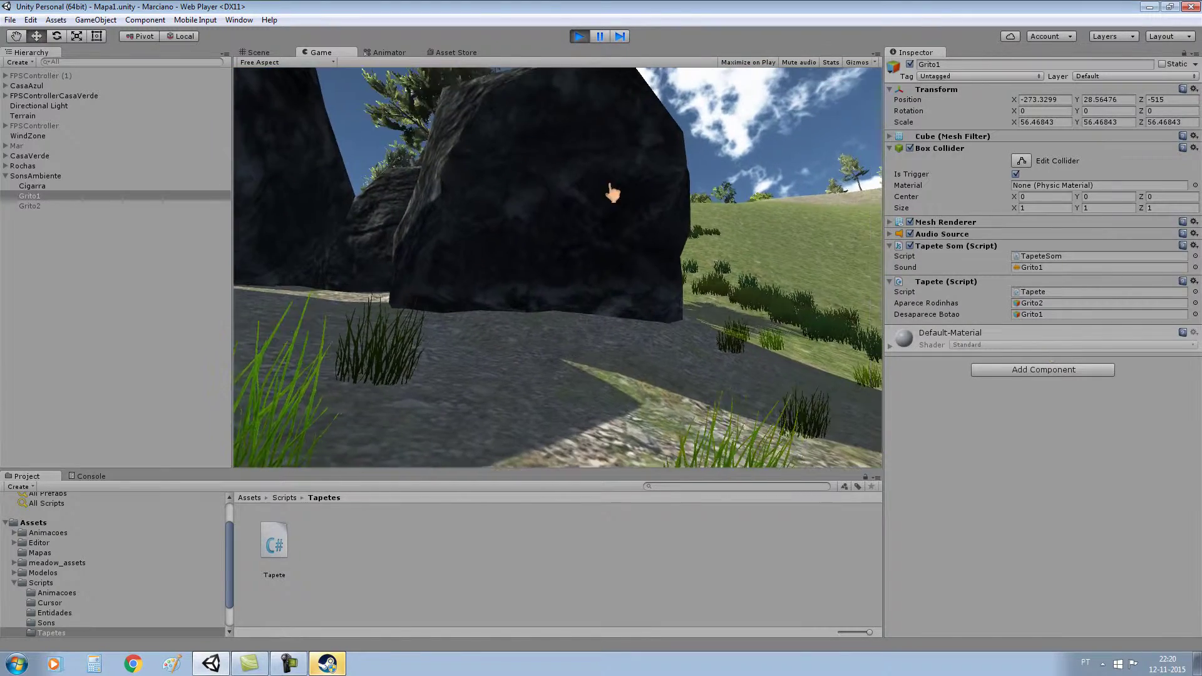
# - Stop the play test, orbit the Scene view toward the rocks, and select Cigarra in the Hierarchy
pyautogui.click(578, 35)
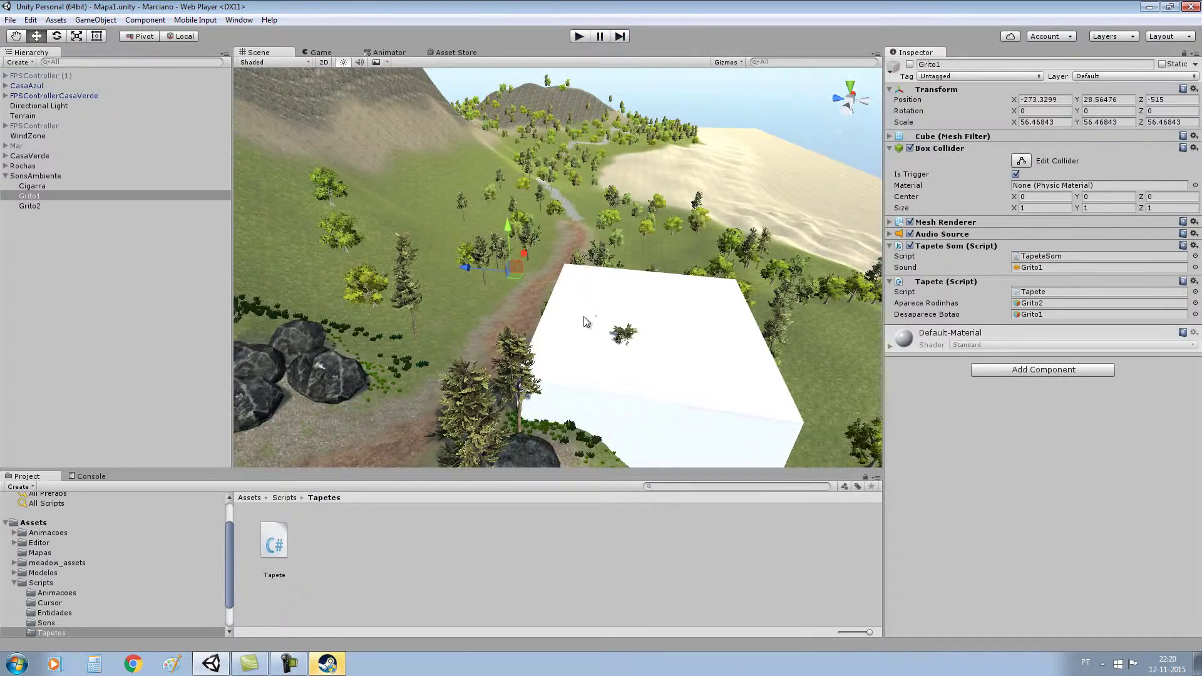
pyautogui.moveTo(585, 323); pyautogui.dragTo(580, 315, button='right')
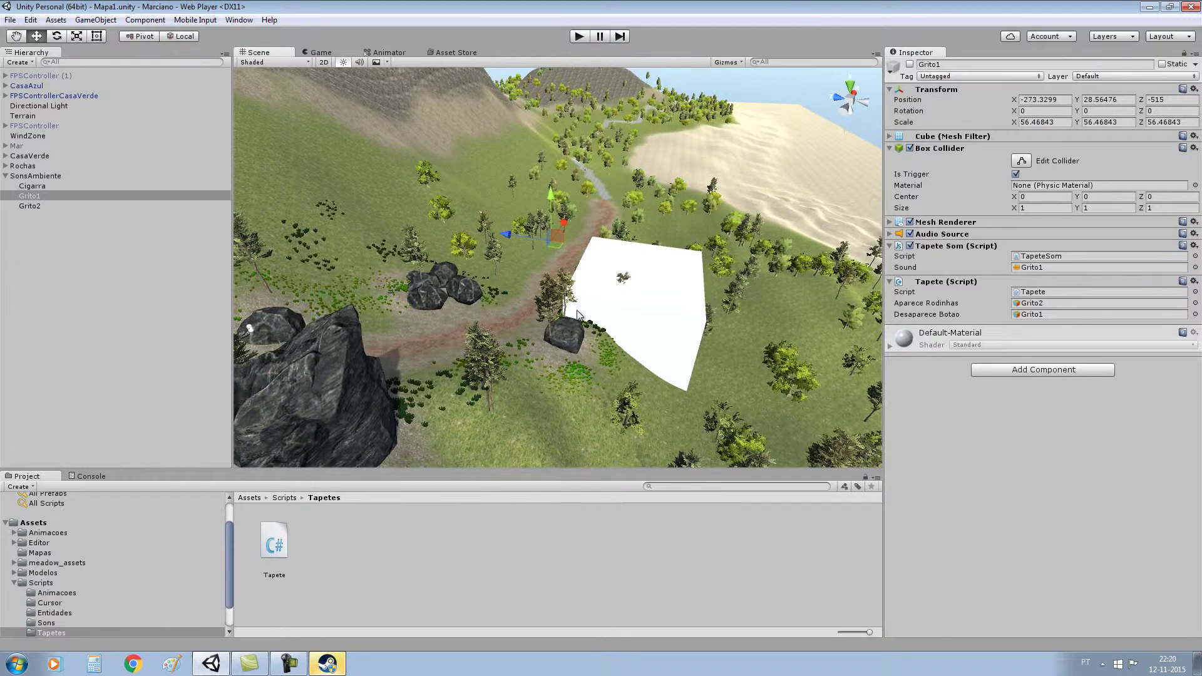
pyautogui.scroll(3, 578, 313)
pyautogui.moveTo(601, 252); pyautogui.dragTo(539, 259, button='right')
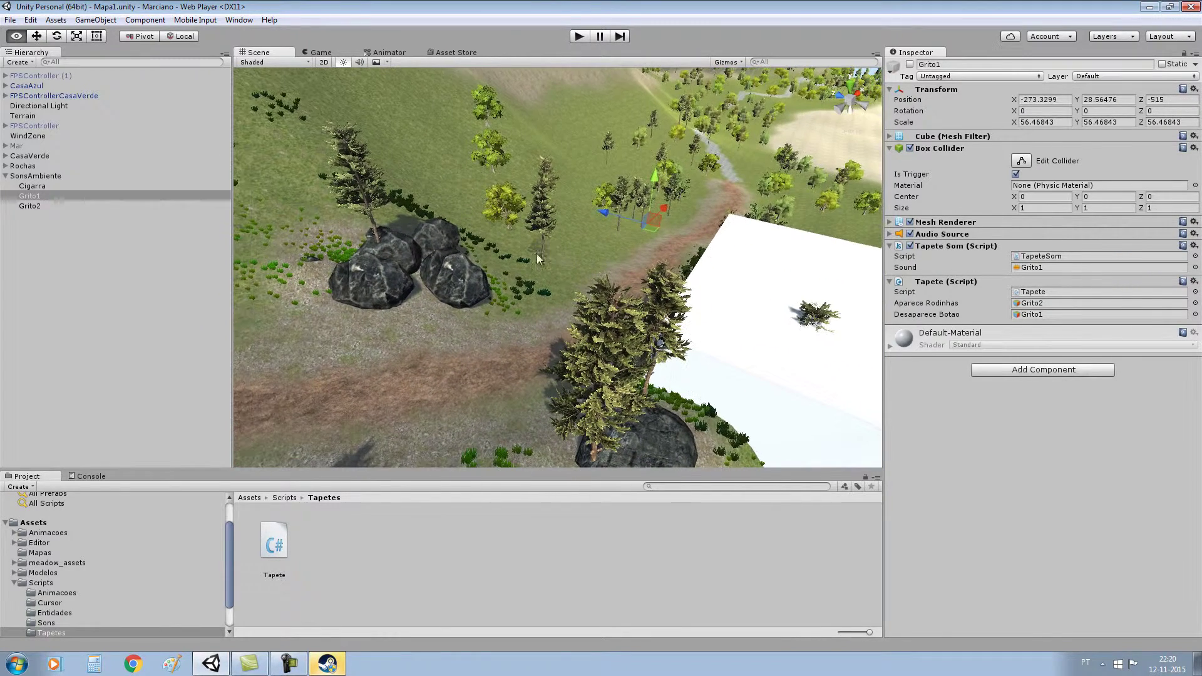
pyautogui.click(41, 186)
pyautogui.scroll(3, 528, 224)
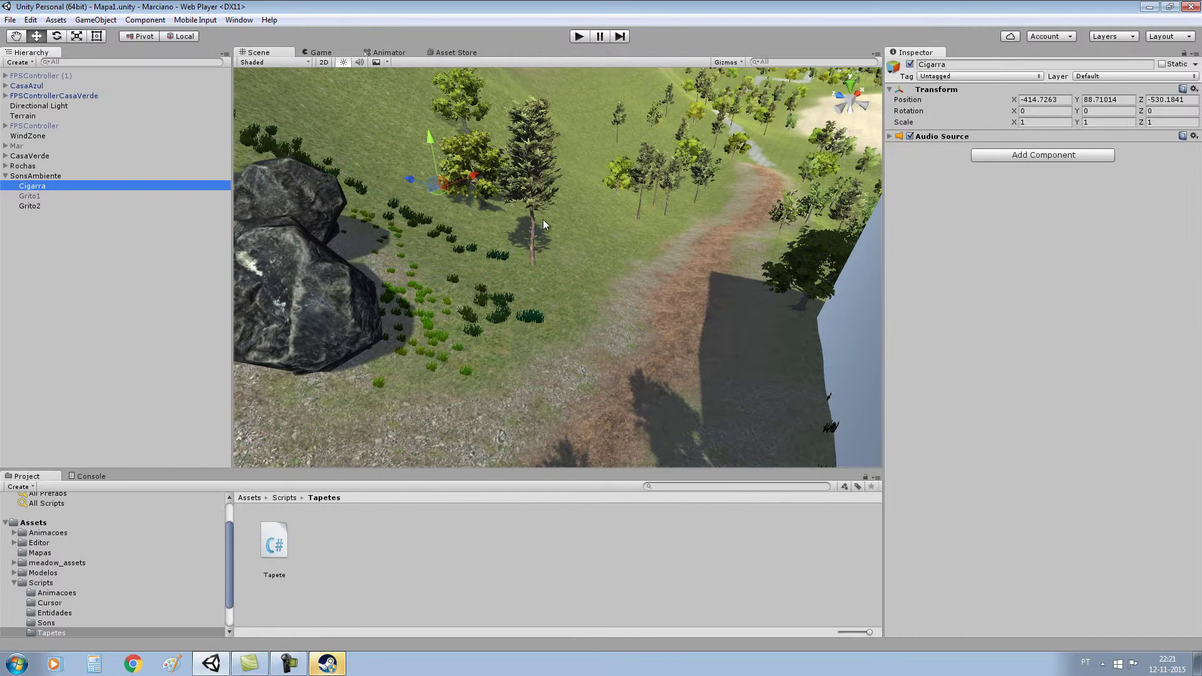
# - Check Cigarra's Audio Source, then give it an Audio Reverb Filter component
pyautogui.click(889, 137)
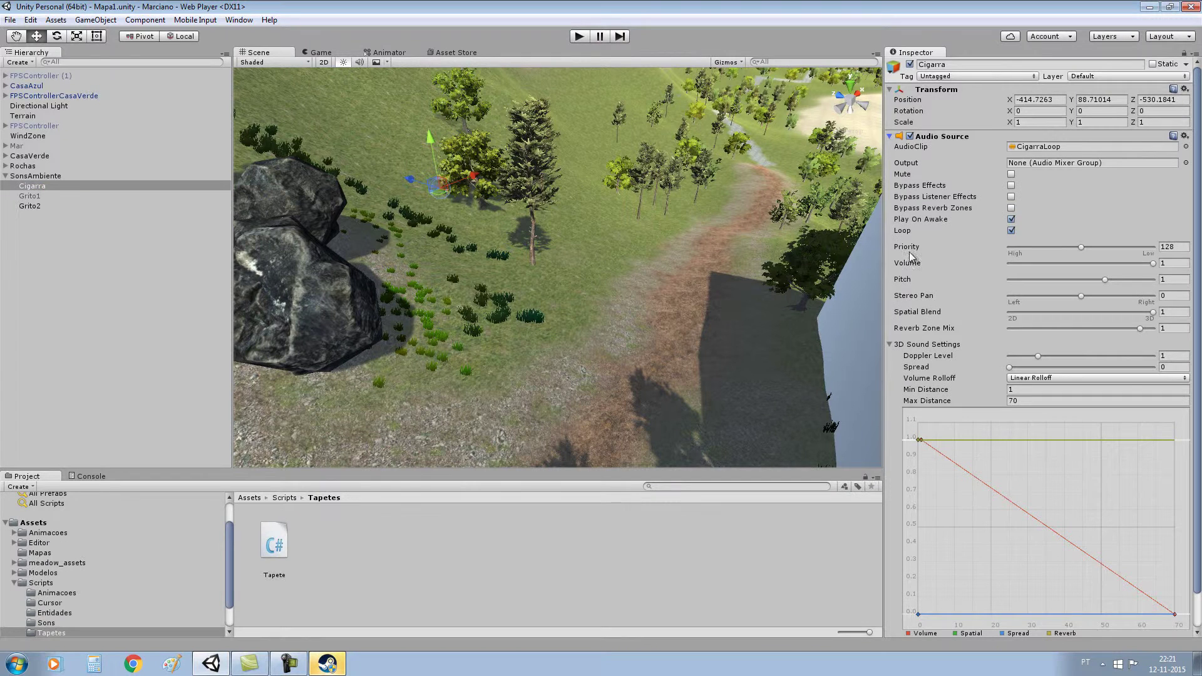
pyautogui.click(890, 137)
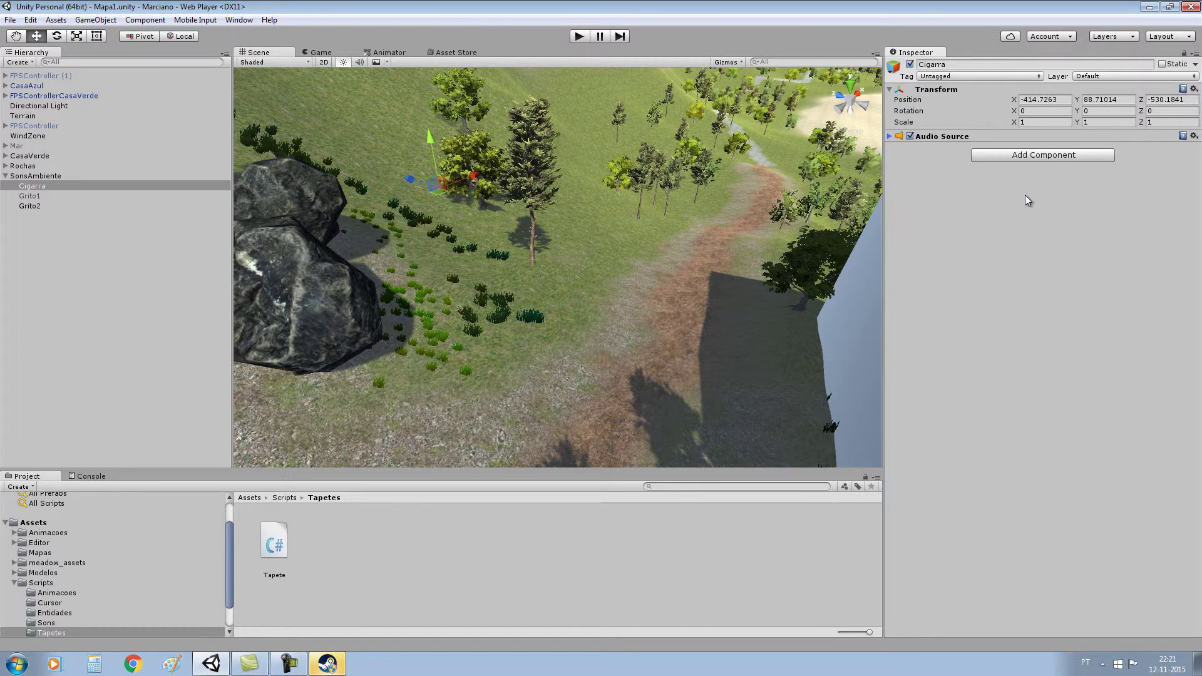
pyautogui.click(1049, 160)
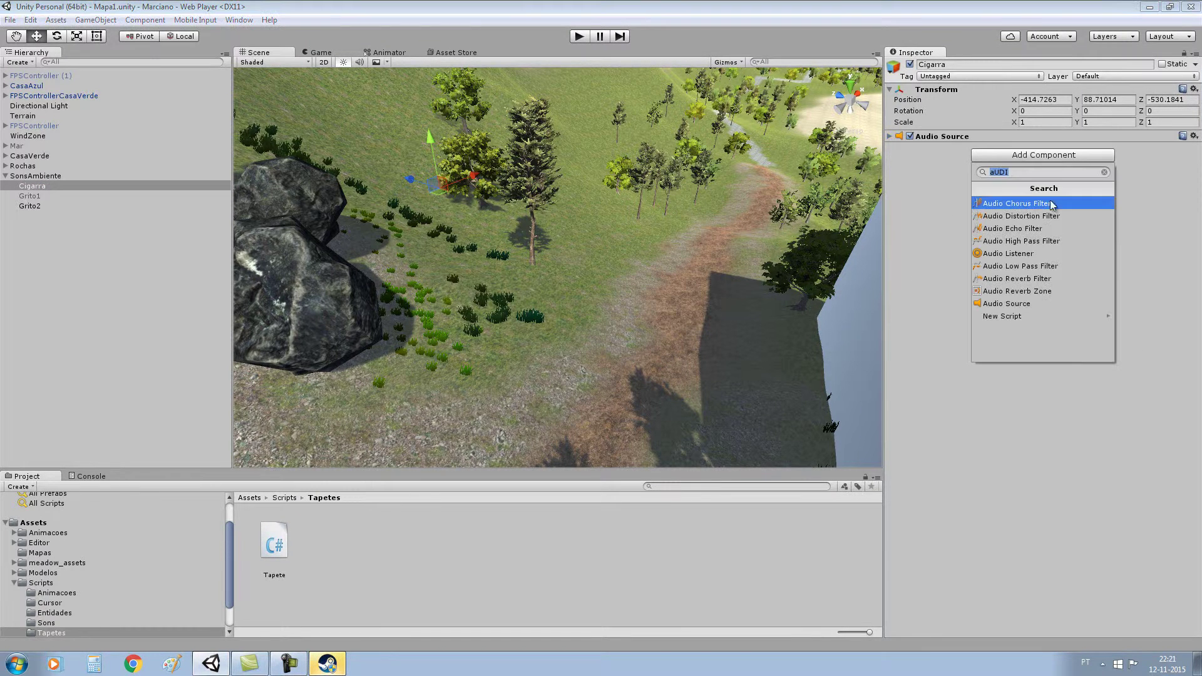
pyautogui.click(1047, 279)
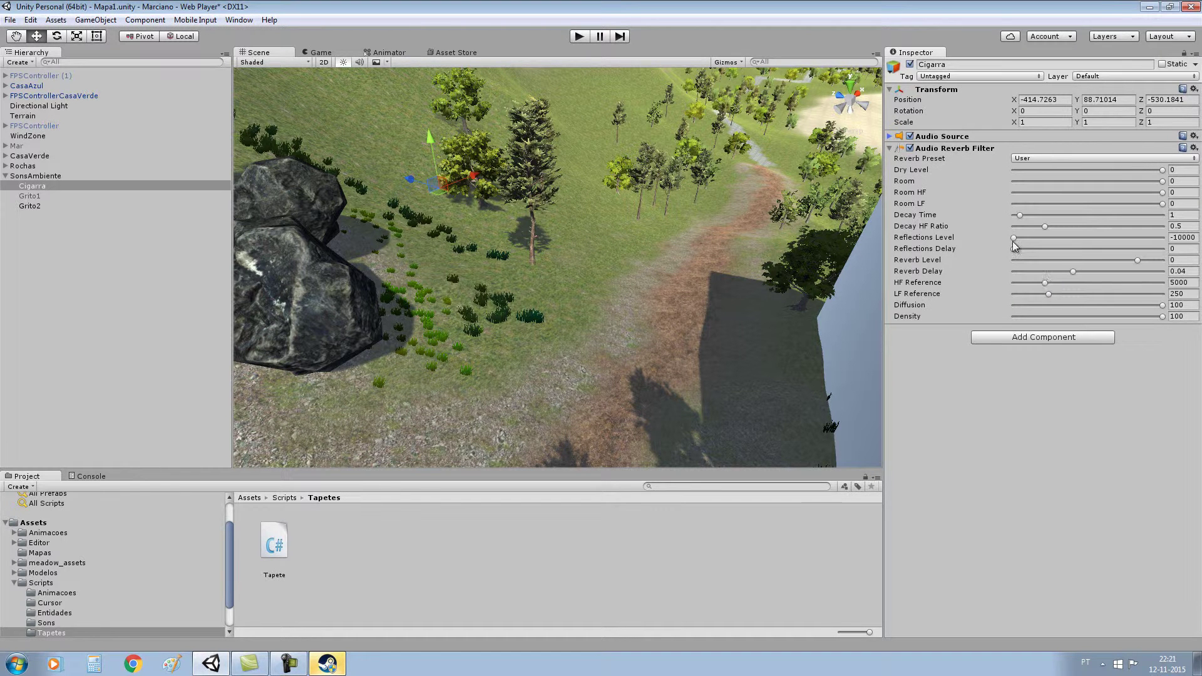
# - Set Cigarra's reverb preset to Cave and run a play test to hear it
pyautogui.click(1193, 161)
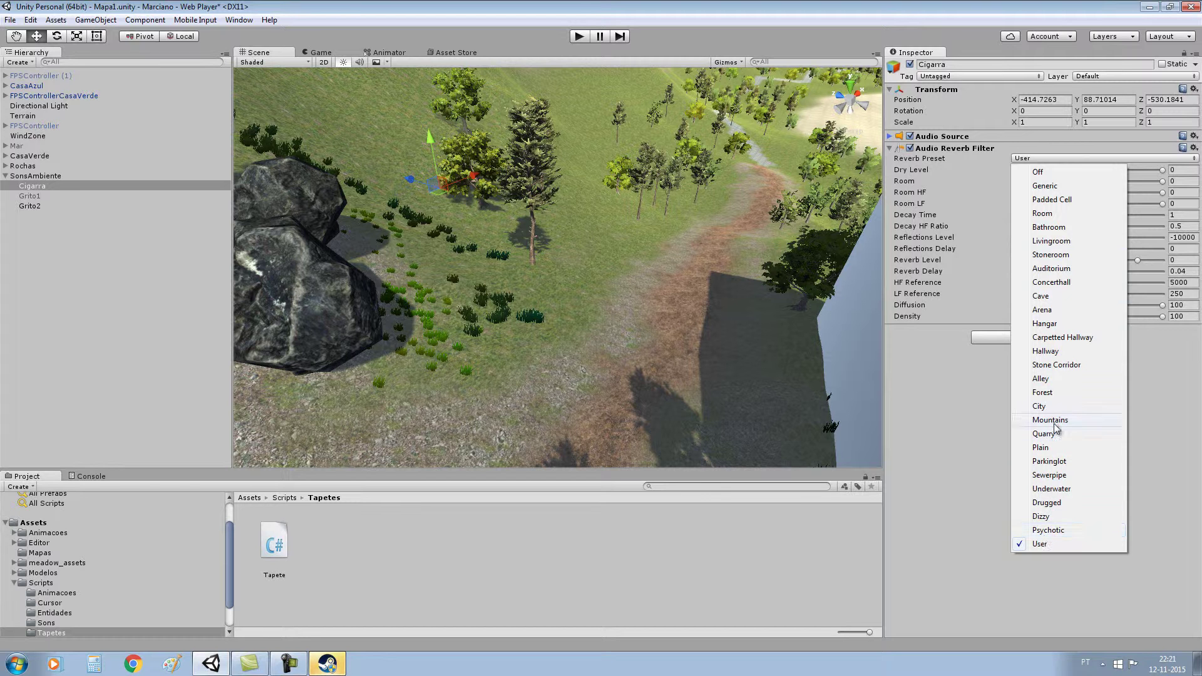
pyautogui.click(1058, 297)
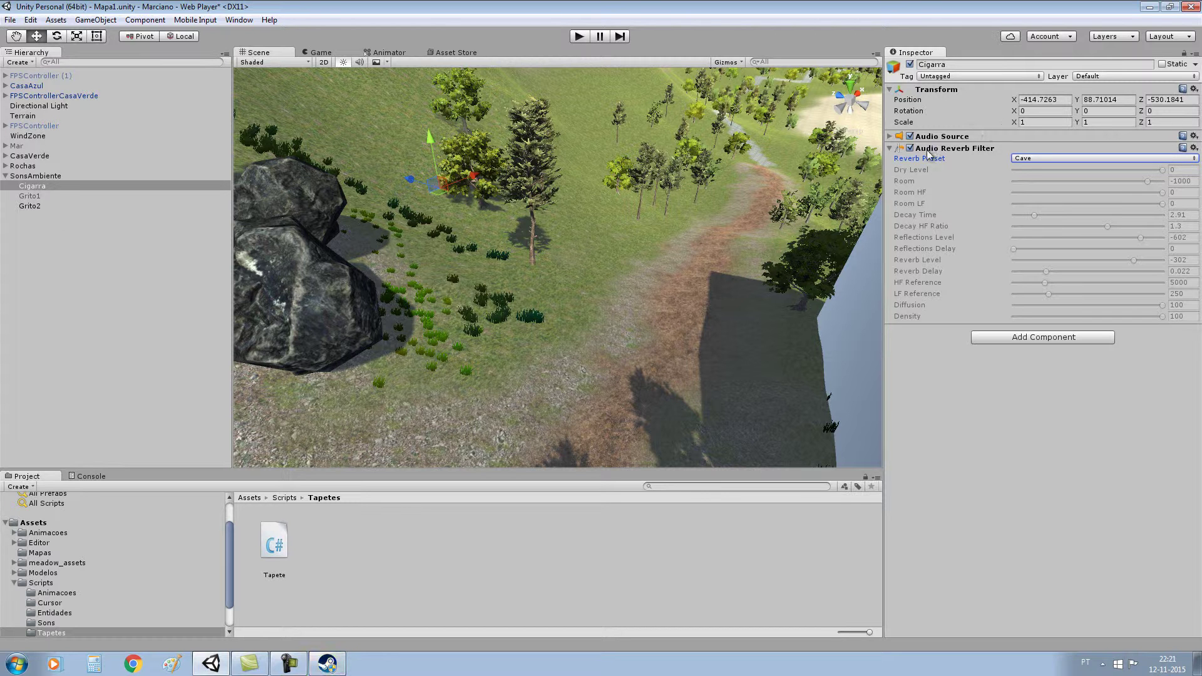
pyautogui.click(578, 37)
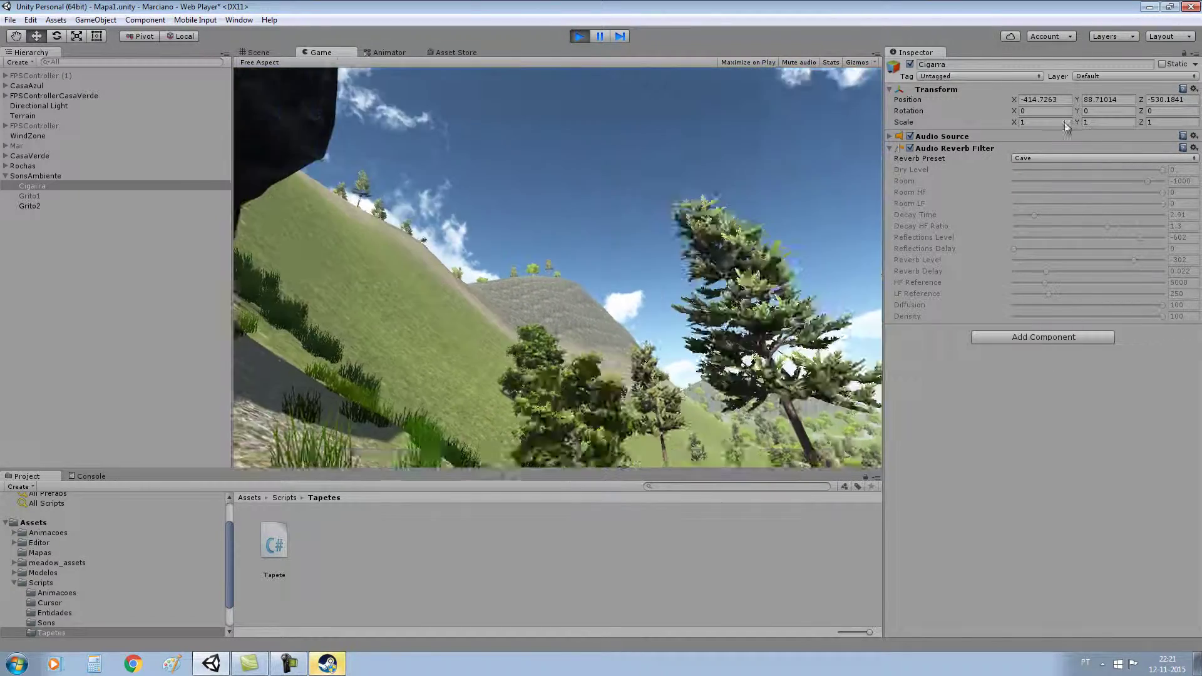
pyautogui.click(580, 37)
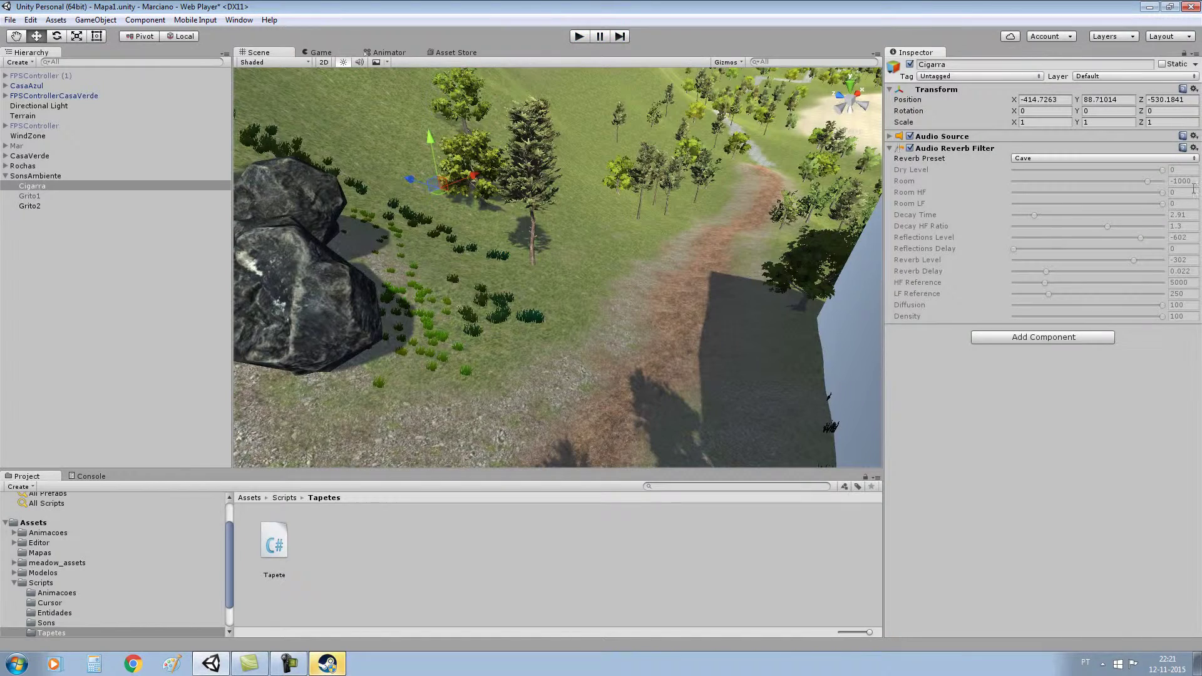
# - Switch the reverb preset to Auditorium and start Play mode again
pyautogui.click(1191, 160)
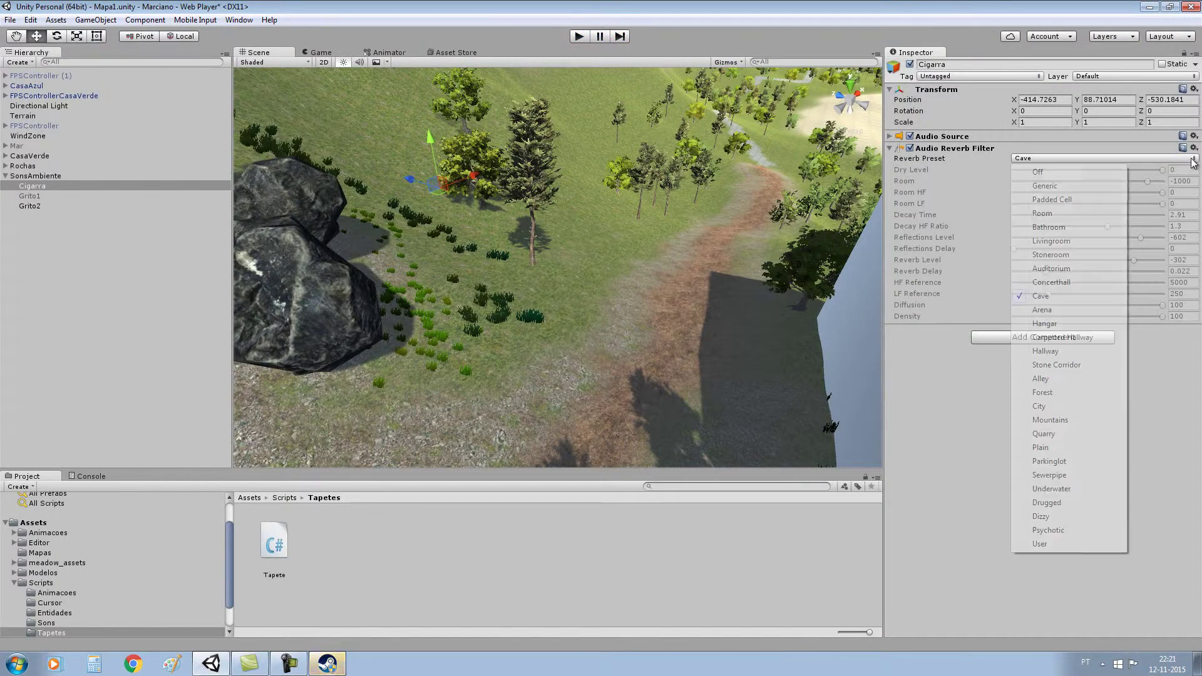
pyautogui.click(1081, 269)
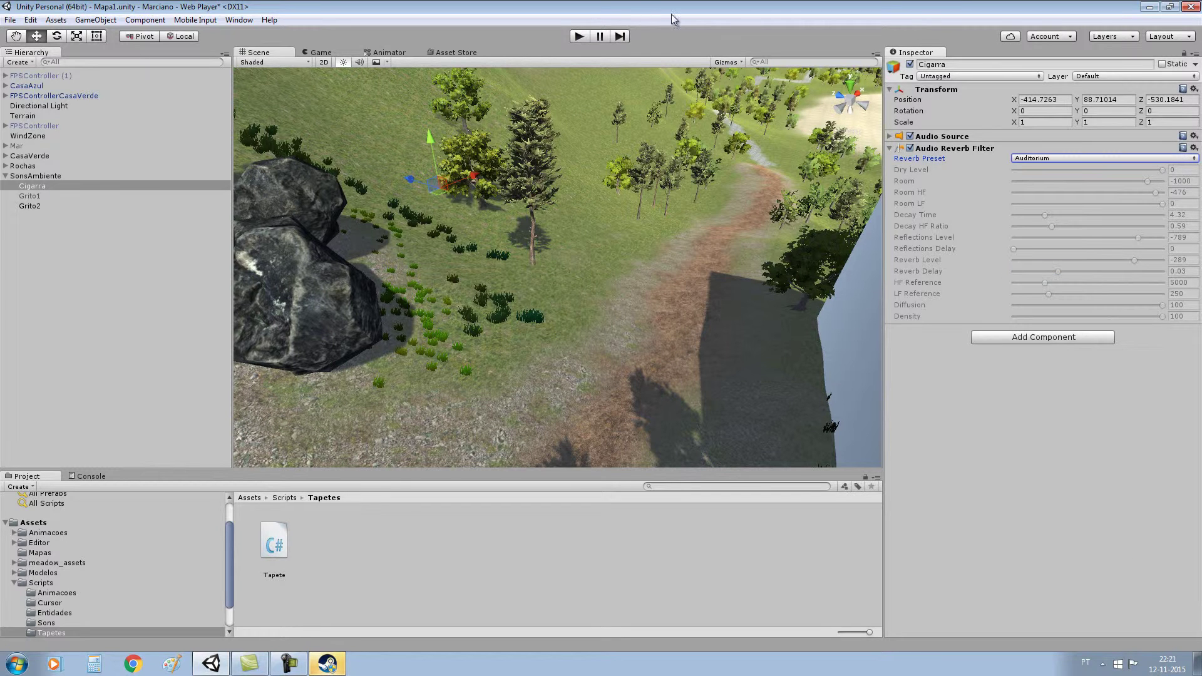
pyautogui.click(577, 36)
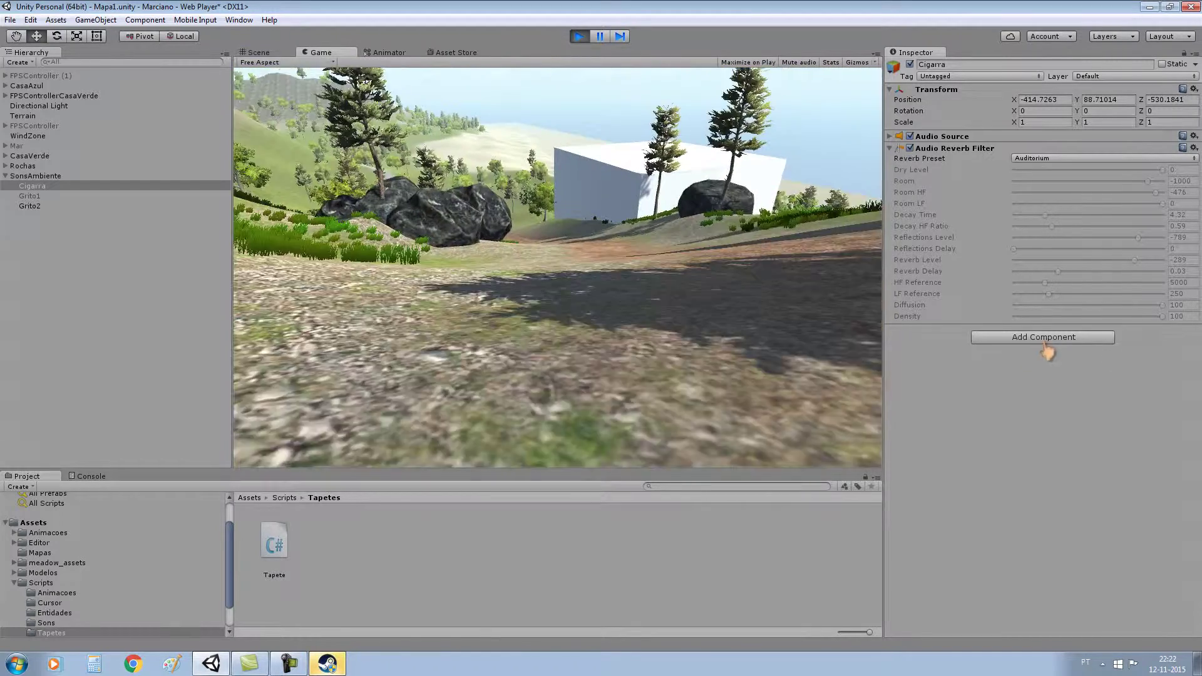
# - Roam the grassy hillside and dark rocks hearing the Auditorium-reverb cicadas, then stop playing
pyautogui.press('w')
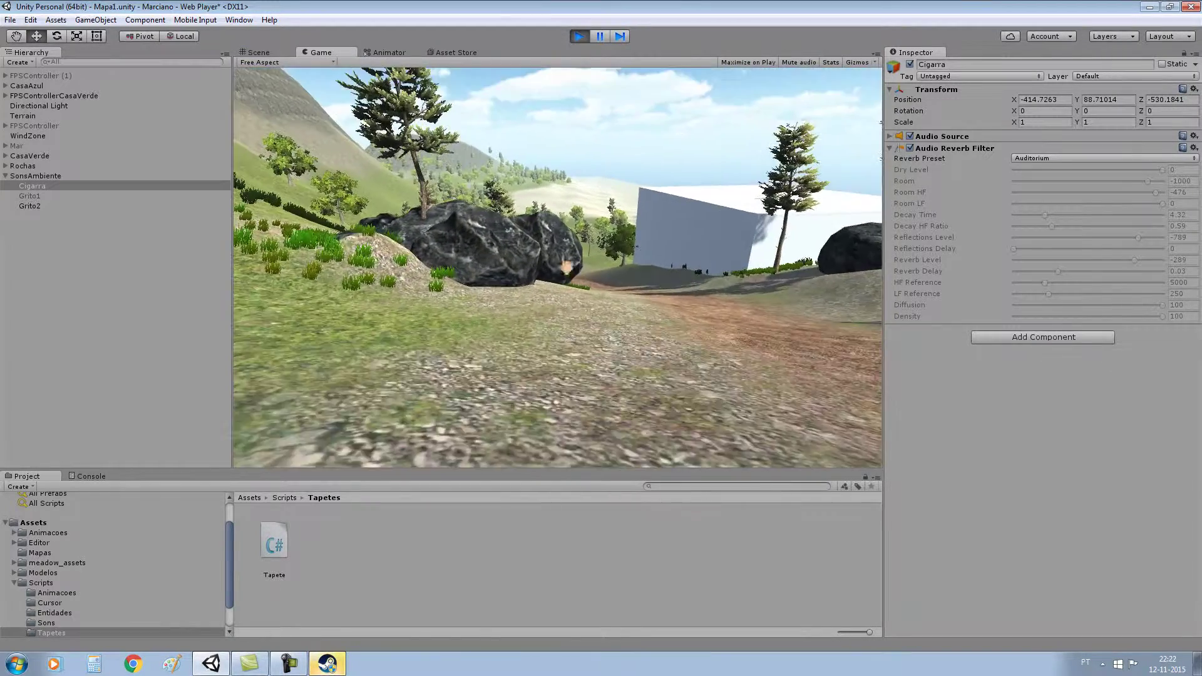
pyautogui.press('w')
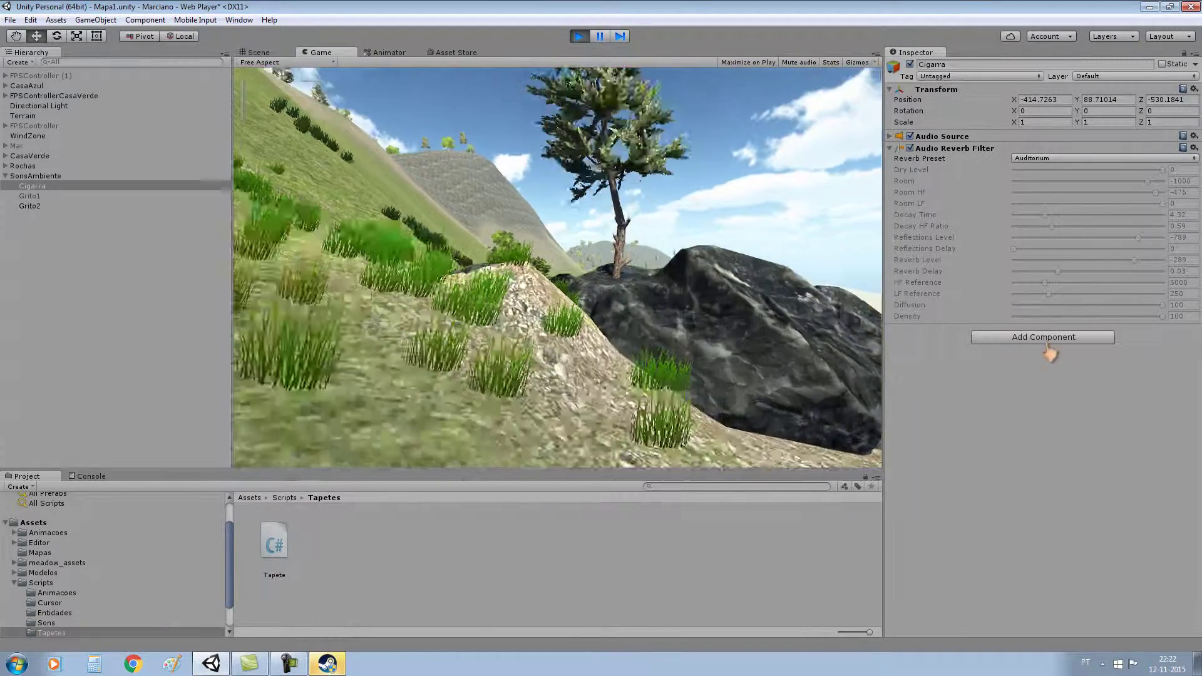
pyautogui.press('w')
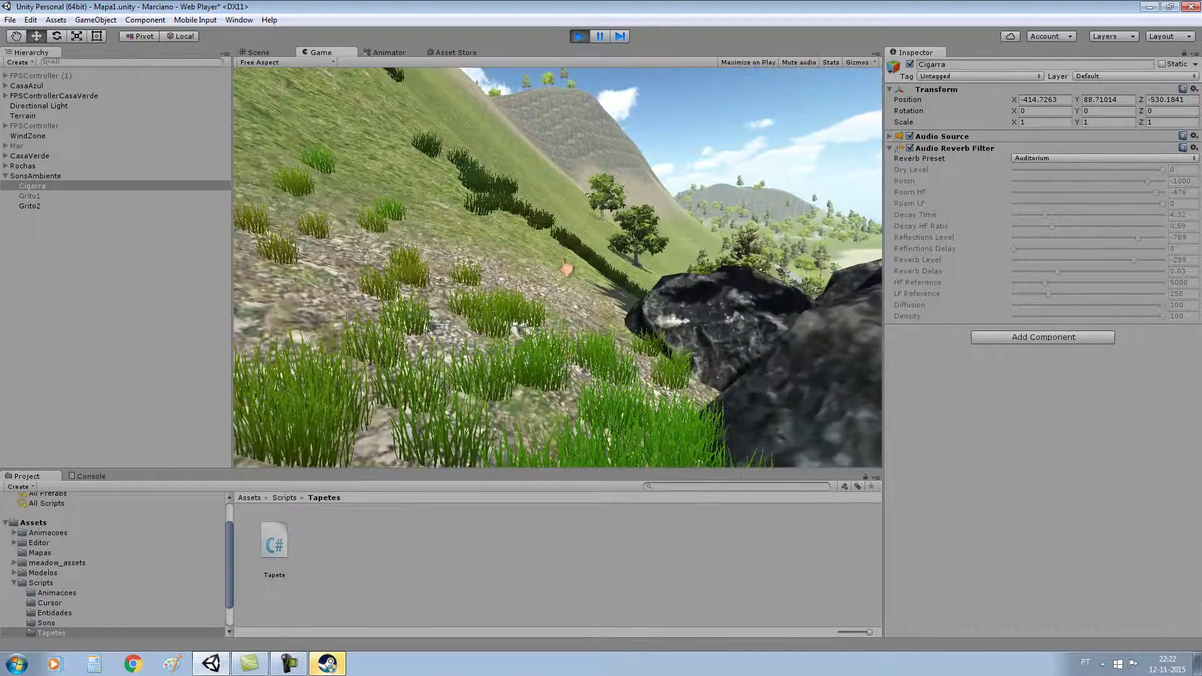
pyautogui.press('w')
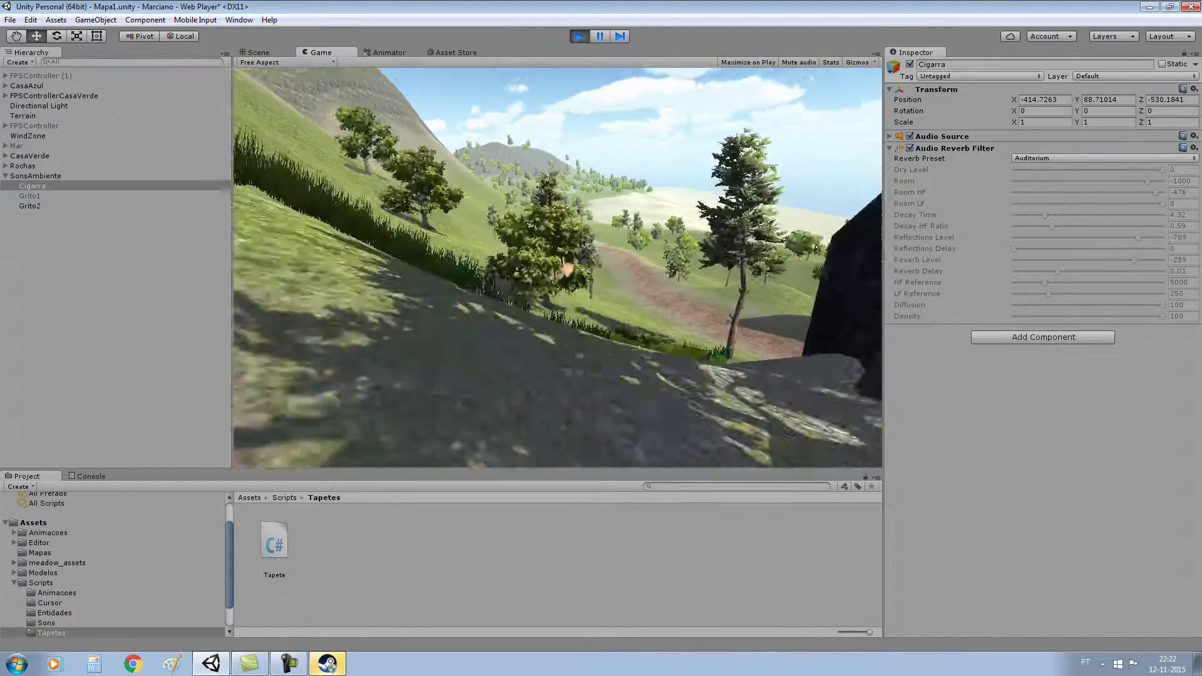
pyautogui.press('w')
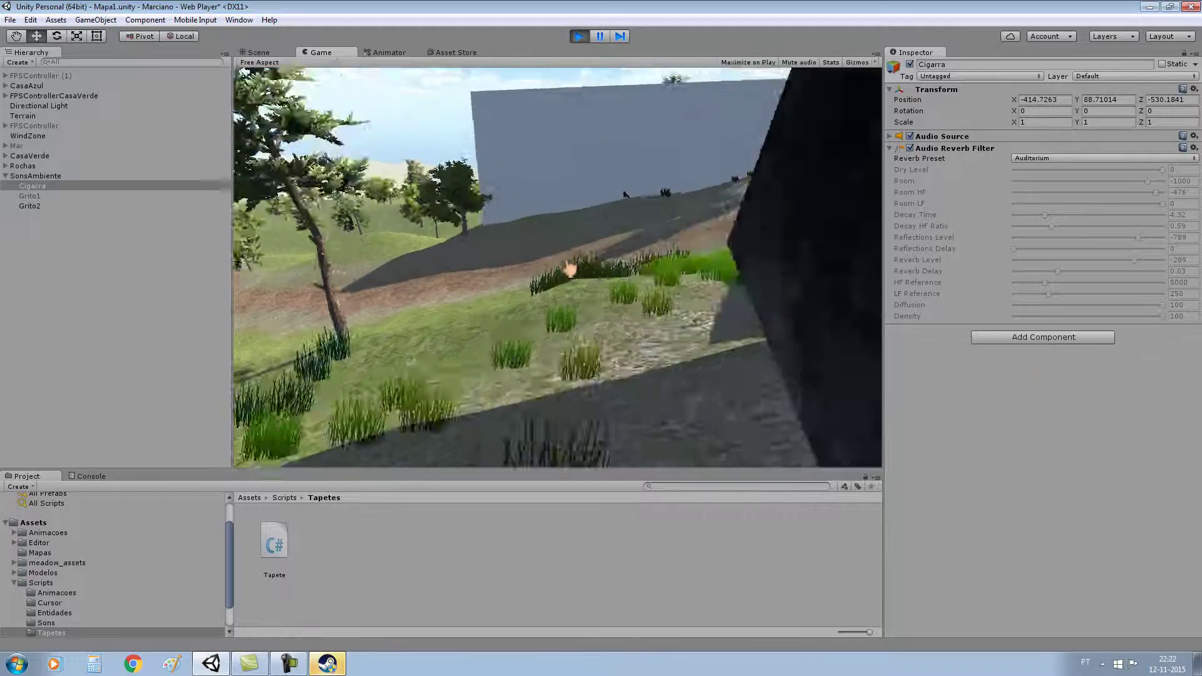
pyautogui.press('w')
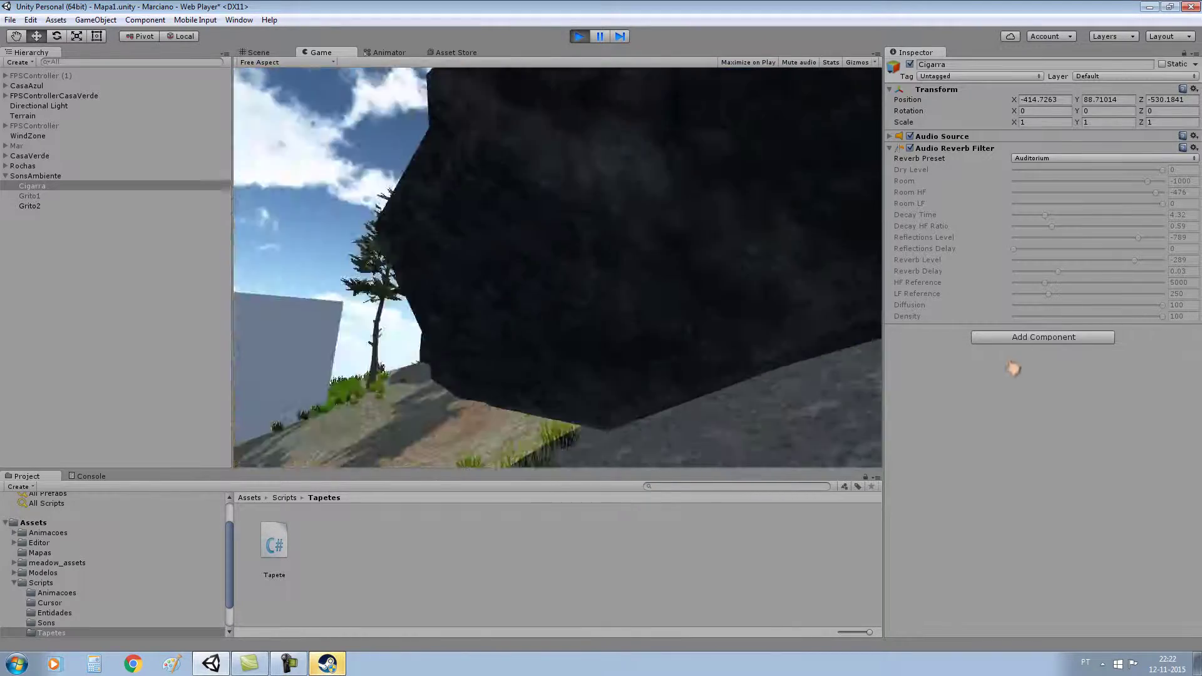
pyautogui.press('w')
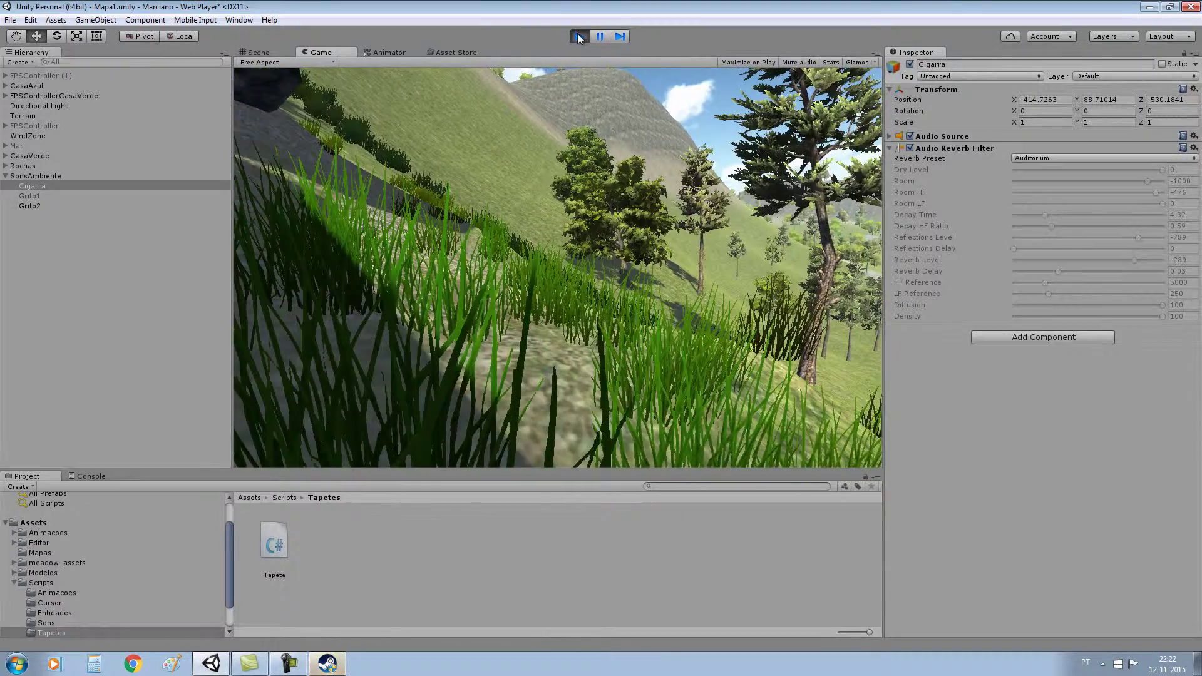
pyautogui.click(579, 37)
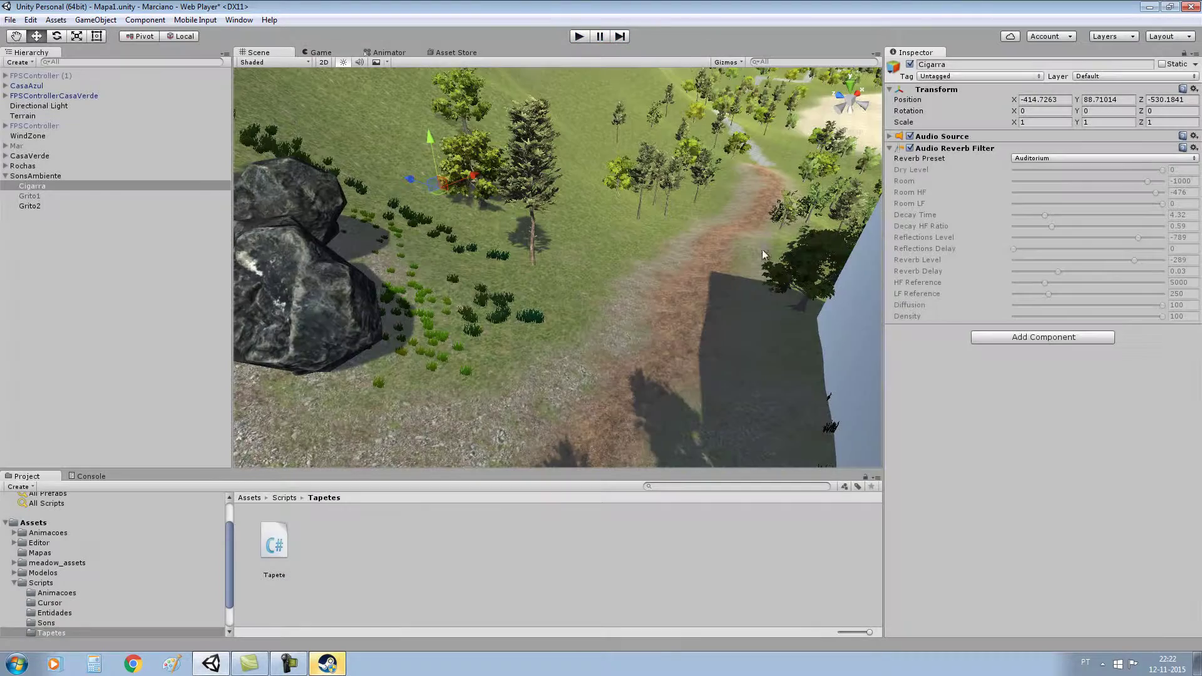
# - Expand Cigarra's Audio Source in the Inspector and scroll through its bypass options
pyautogui.click(890, 137)
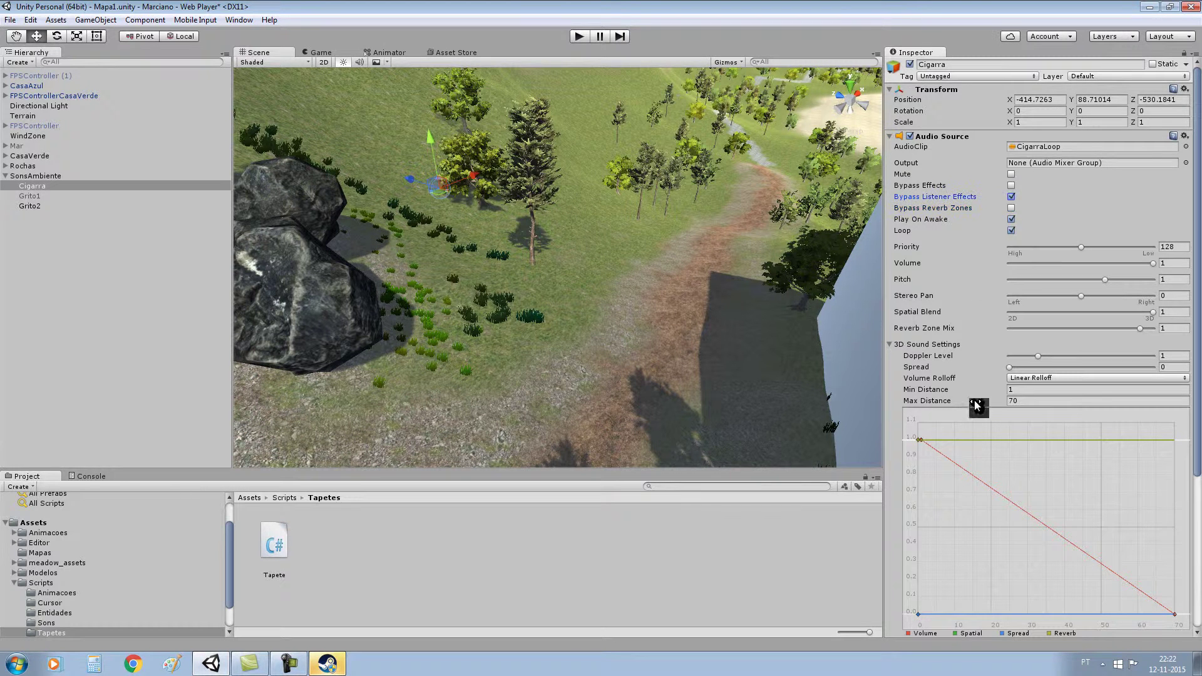
pyautogui.scroll(-5, 977, 404)
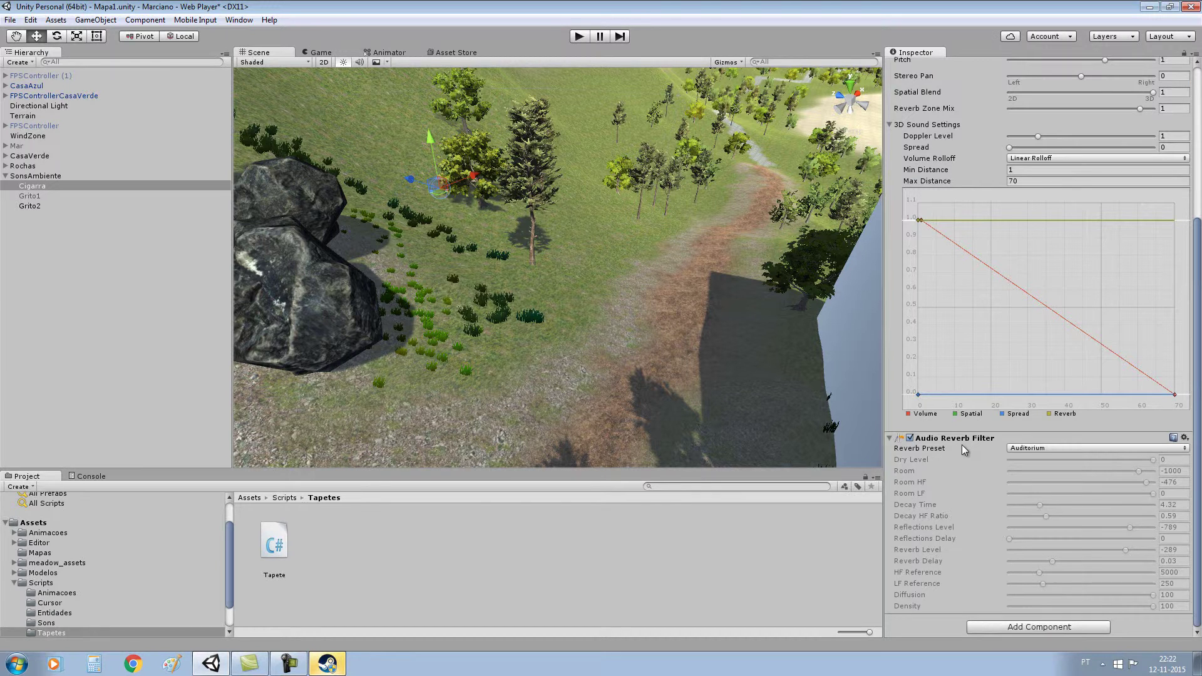
pyautogui.scroll(3, 962, 445)
pyautogui.scroll(2, 969, 211)
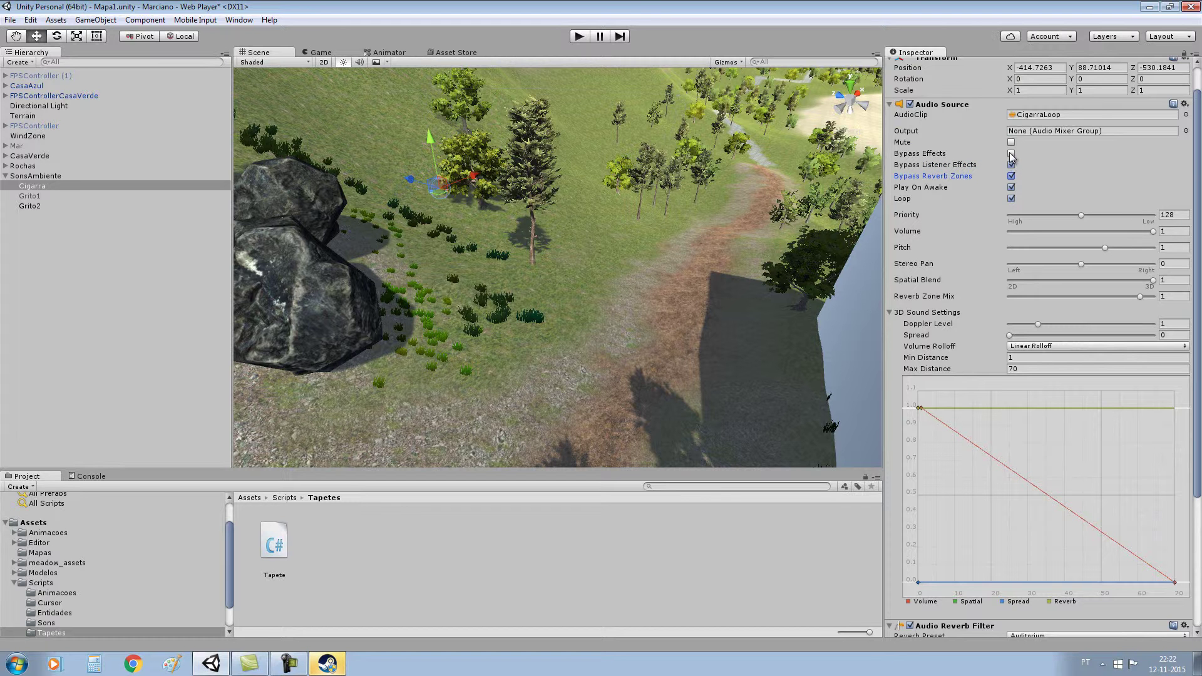
pyautogui.click(580, 36)
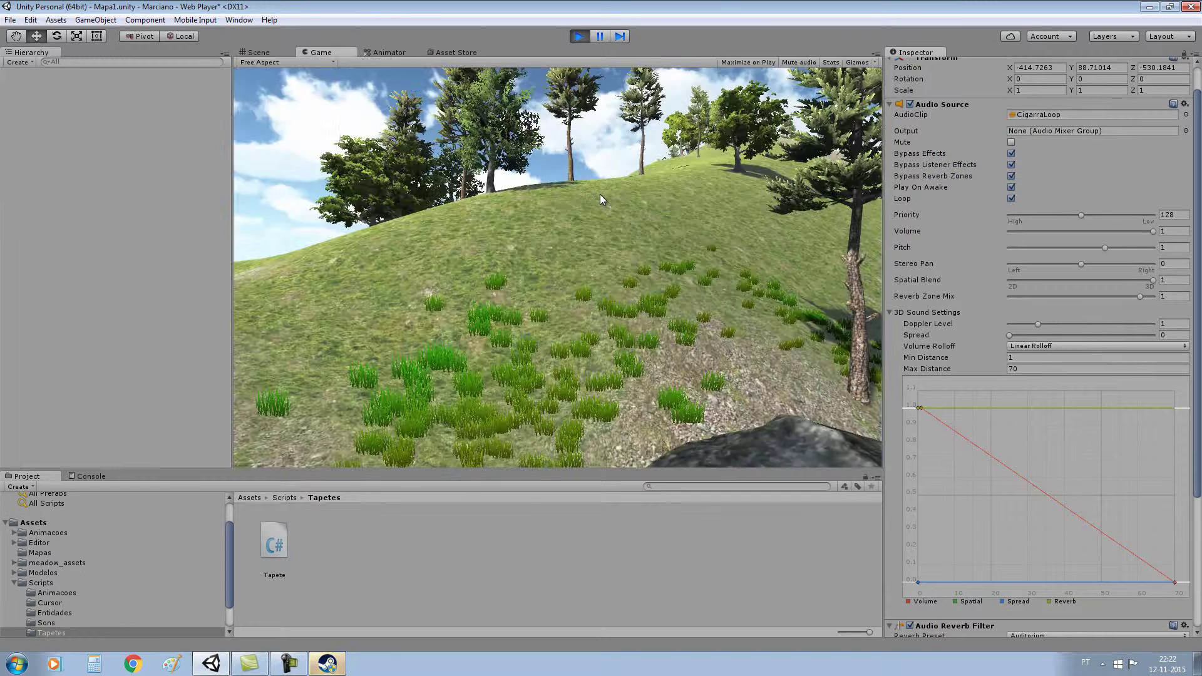
pyautogui.press('w')
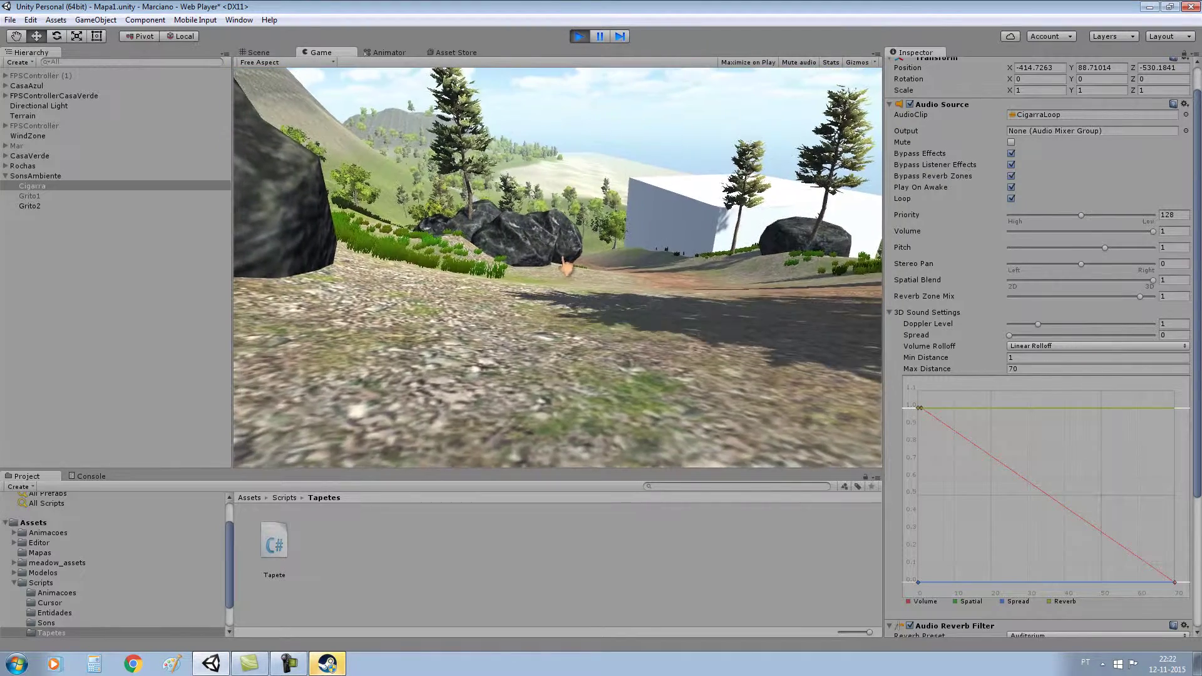
pyautogui.press('w')
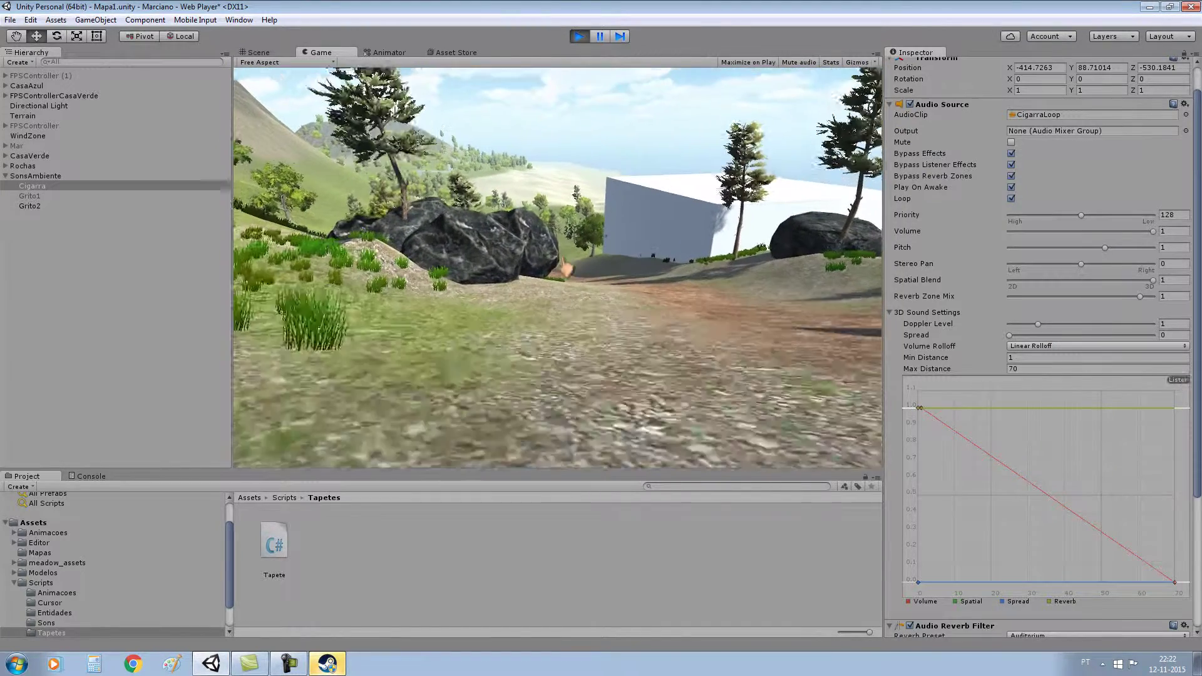
pyautogui.press('w')
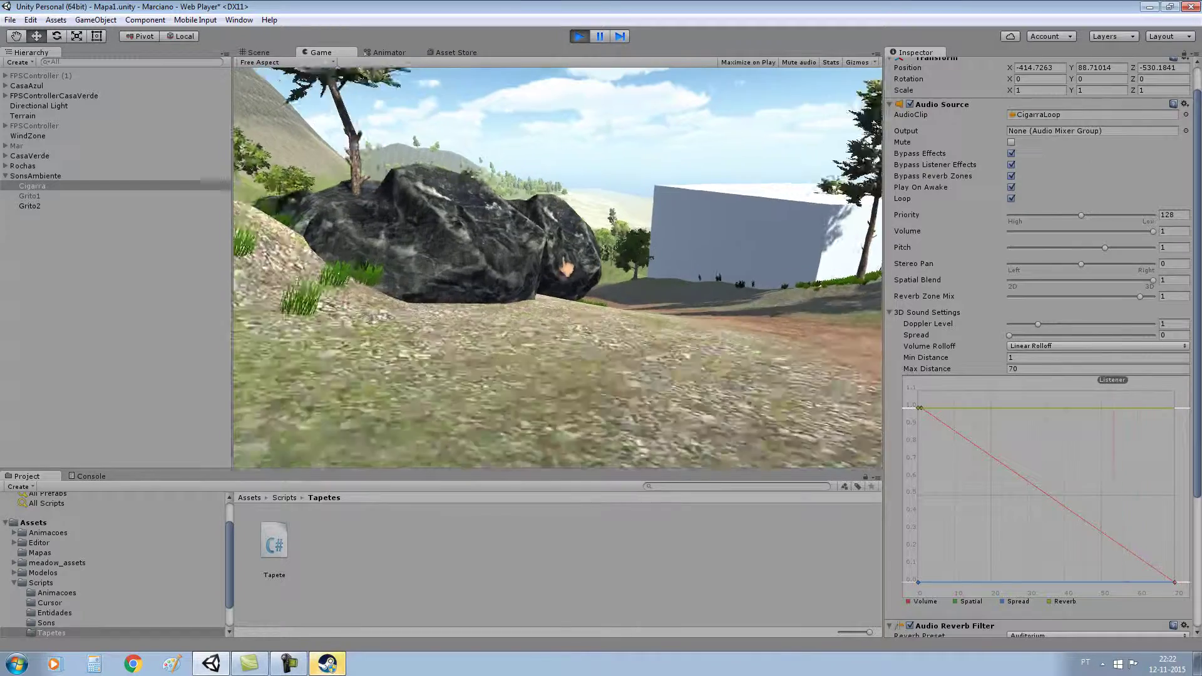
pyautogui.press('w')
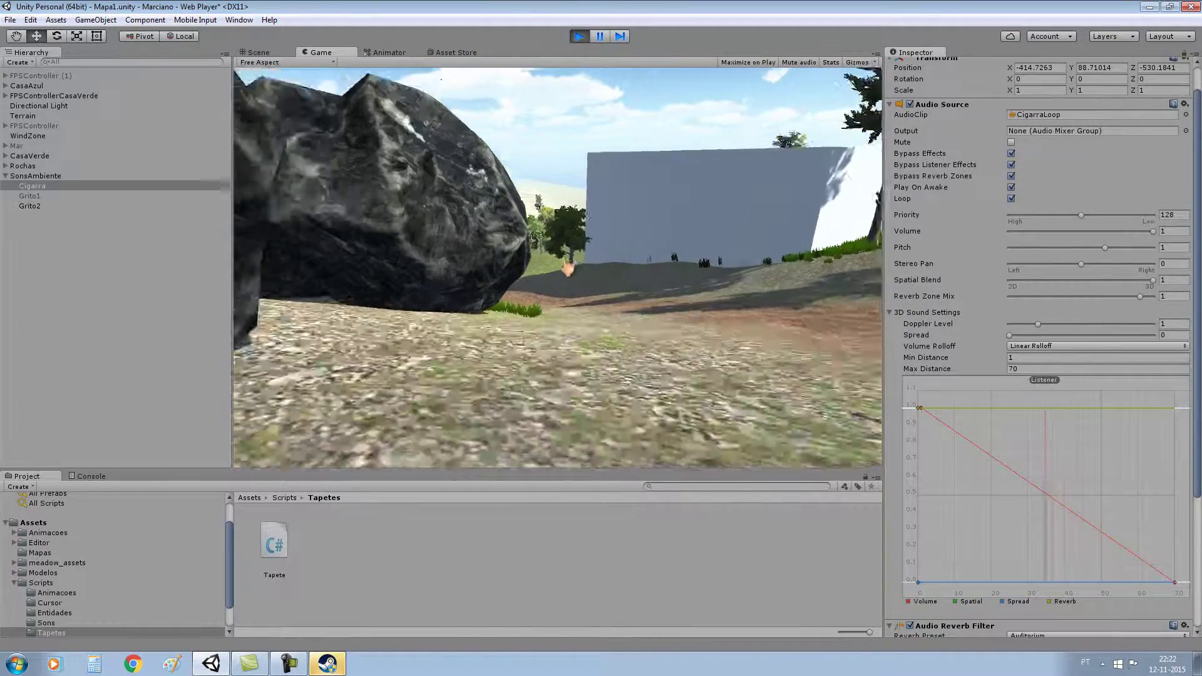
pyautogui.press('w')
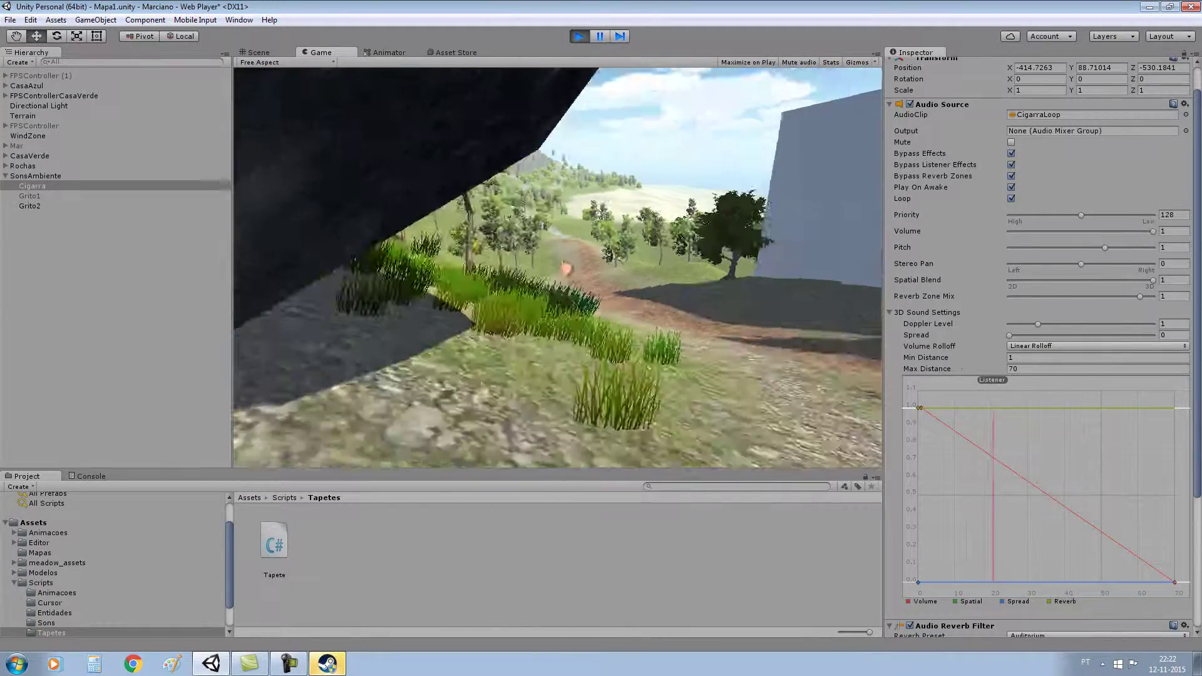
pyautogui.click(1051, 352)
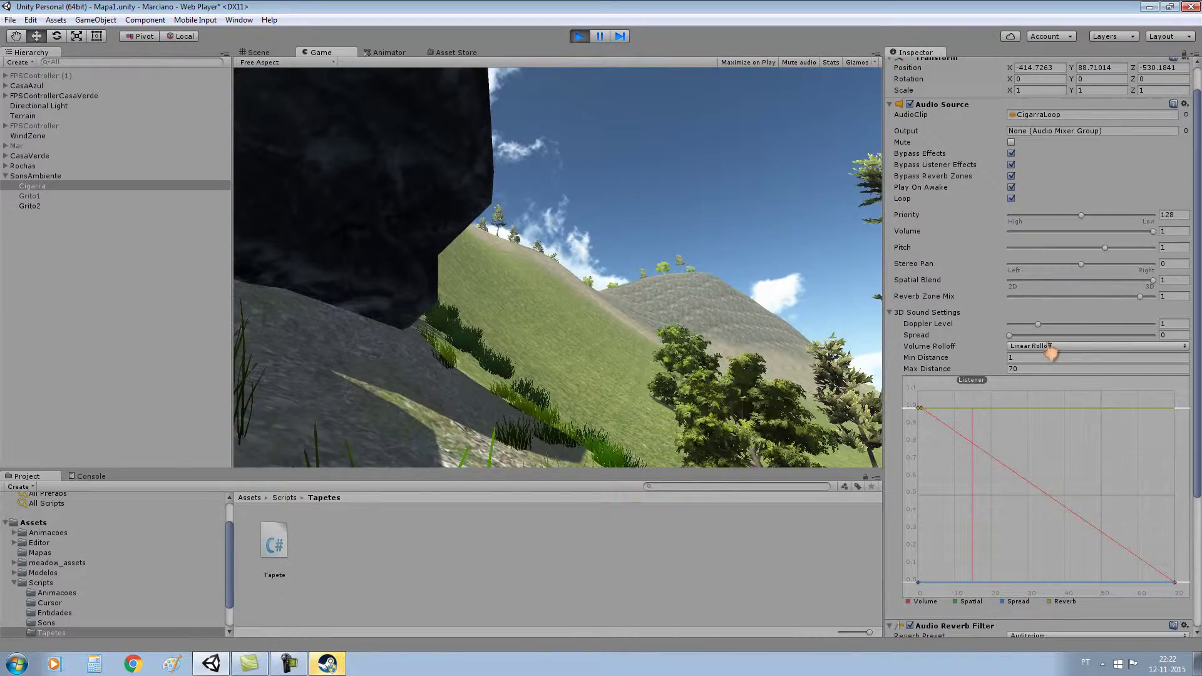
pyautogui.press('w')
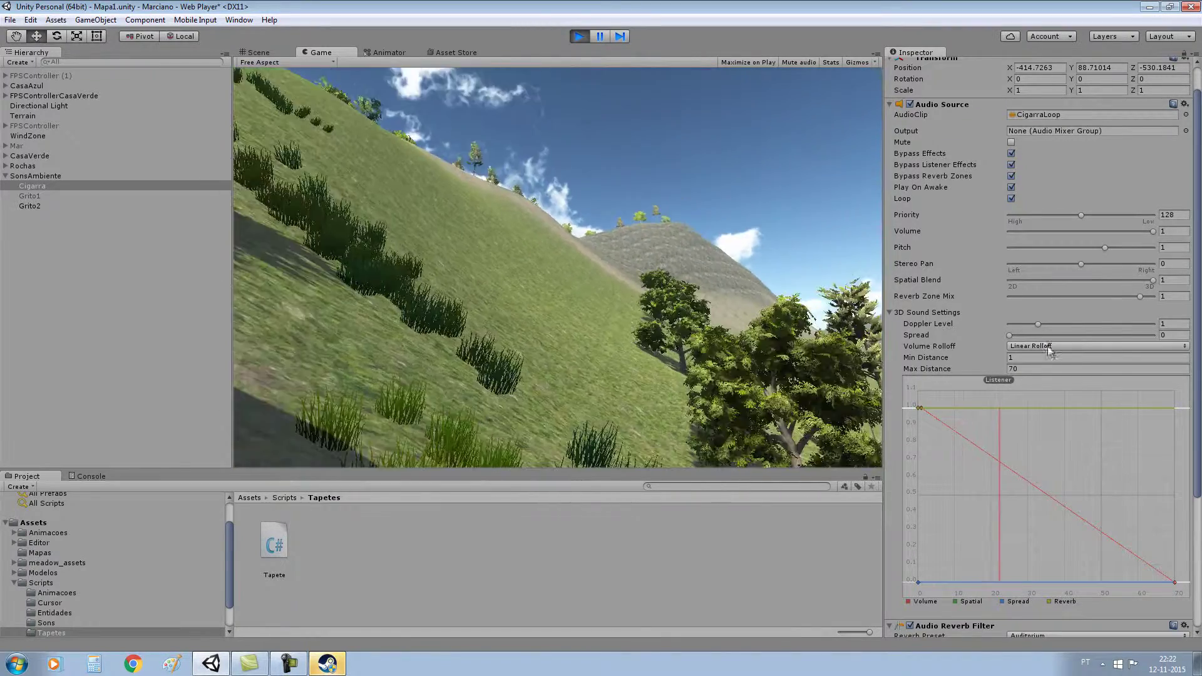
pyautogui.press('w')
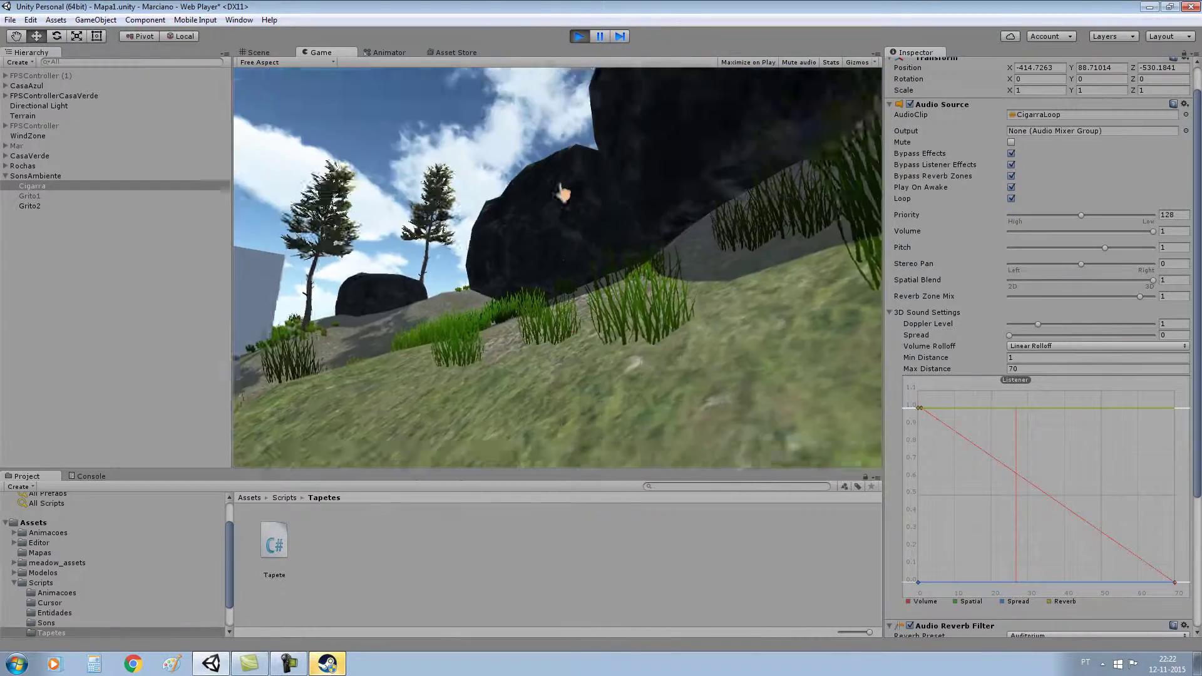
pyautogui.click(579, 35)
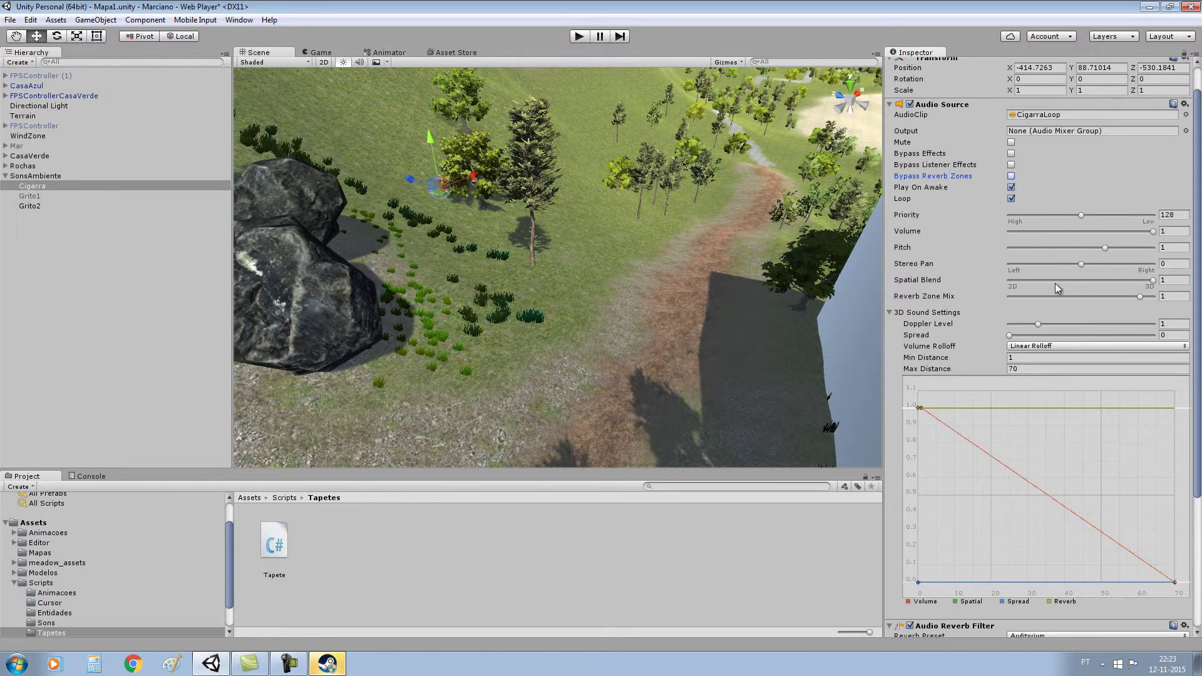
# - Adjust Cigarra's Spatial Blend slider, review its Priority 129 settings, and start Play mode
pyautogui.moveTo(1152, 280); pyautogui.dragTo(1121, 281)
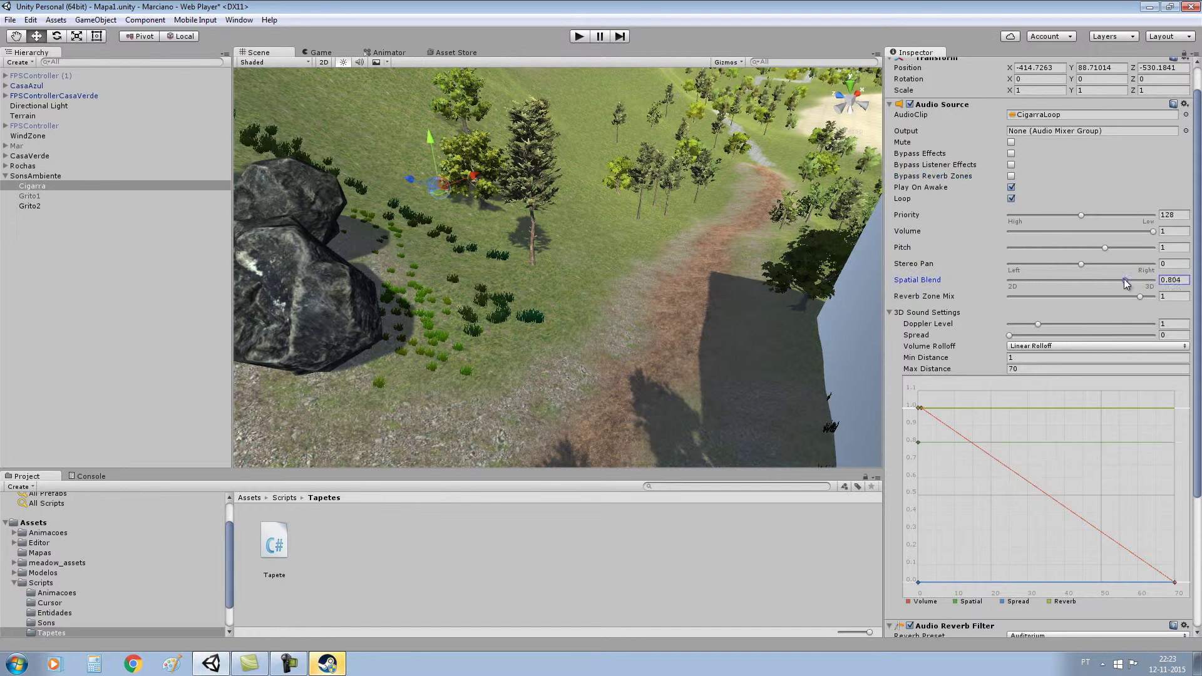
pyautogui.scroll(-2, 1087, 313)
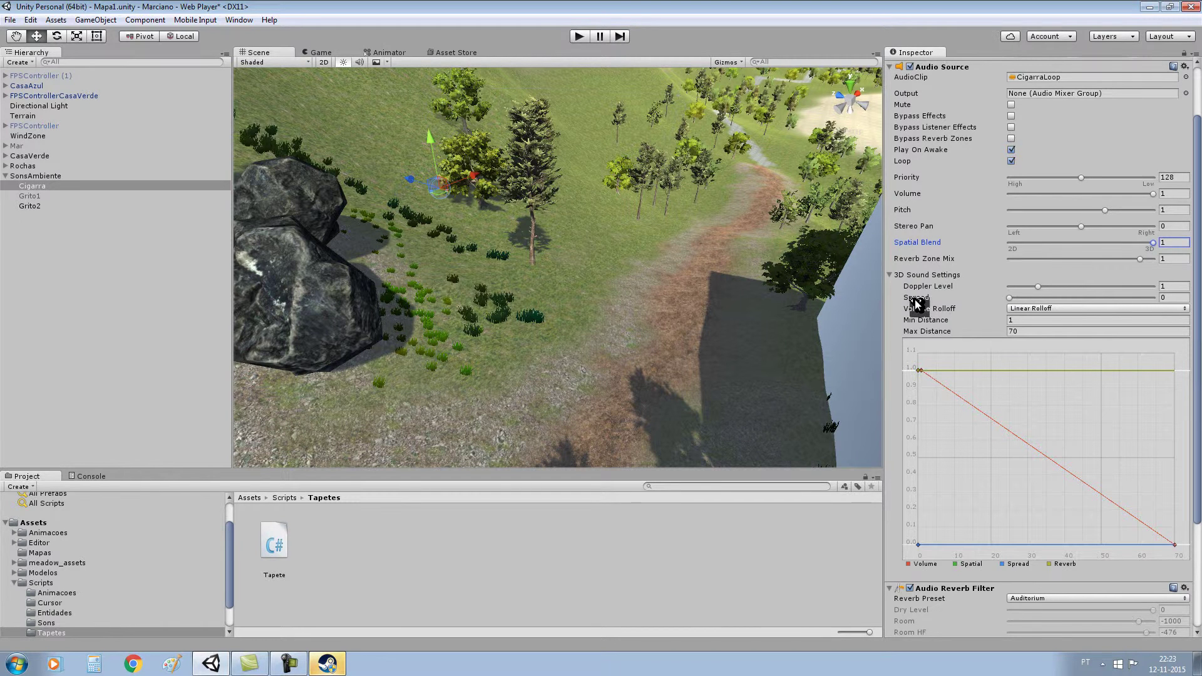
pyautogui.scroll(2, 953, 206)
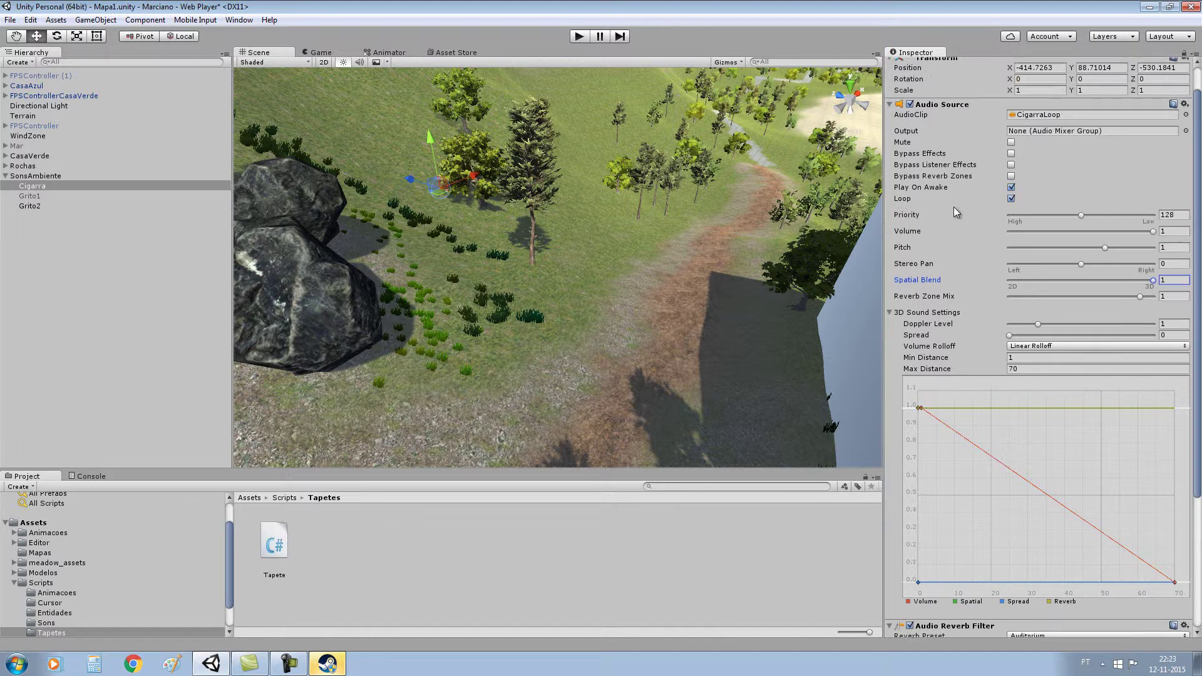
pyautogui.scroll(2, 953, 209)
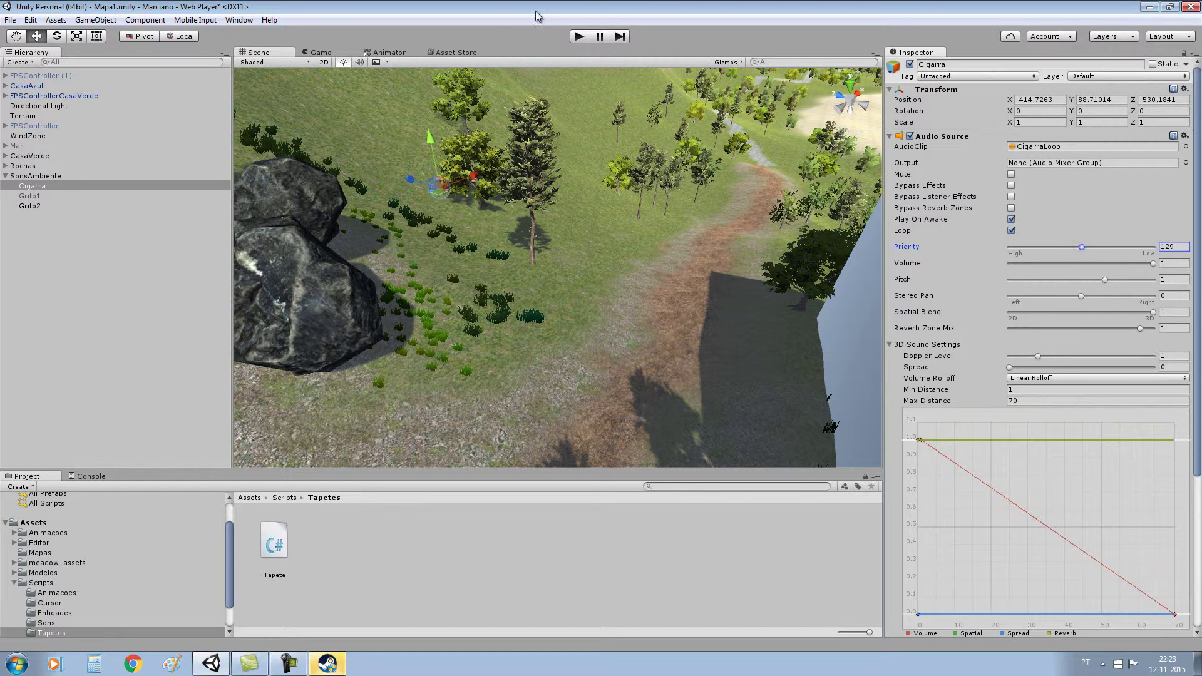
pyautogui.click(577, 39)
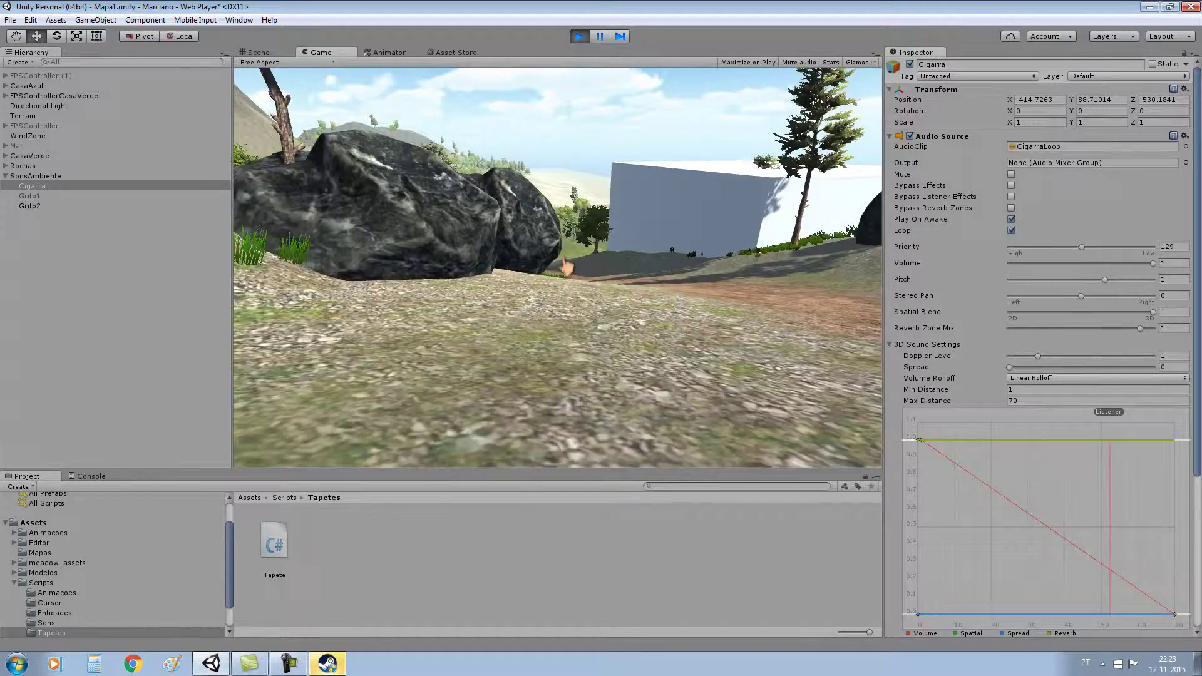
# - Walk past the rocks and along the path away from the cicadas, then exit Play mode
pyautogui.press('w')
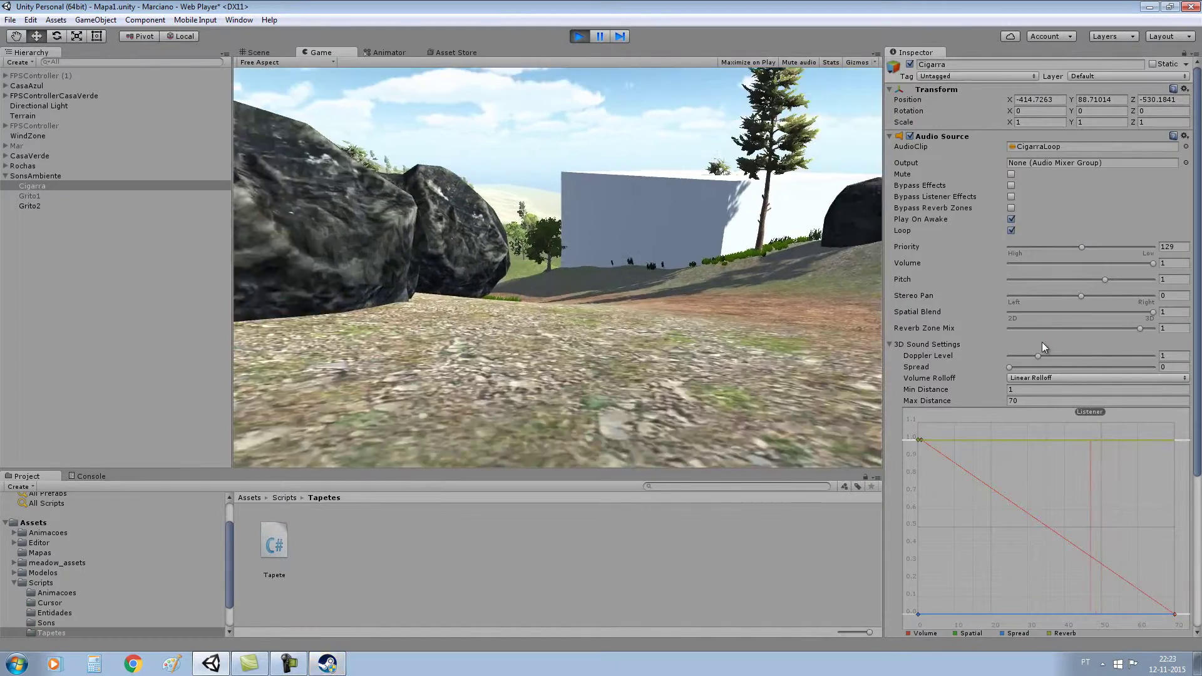
pyautogui.press('w')
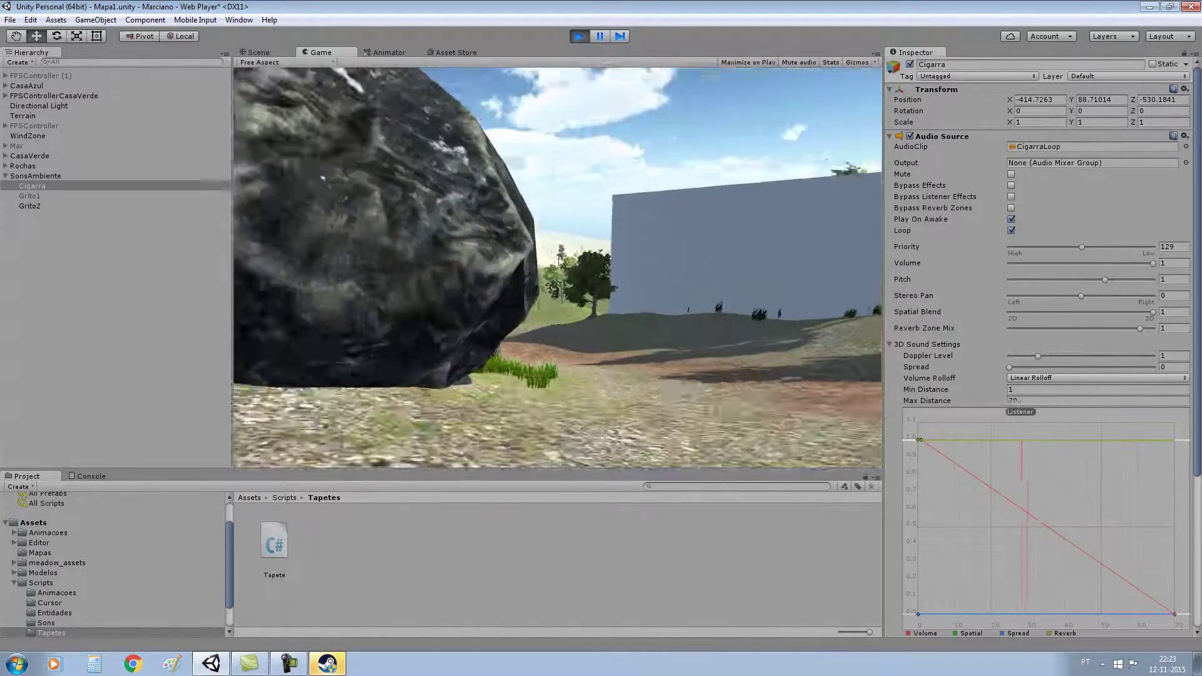
pyautogui.press('w')
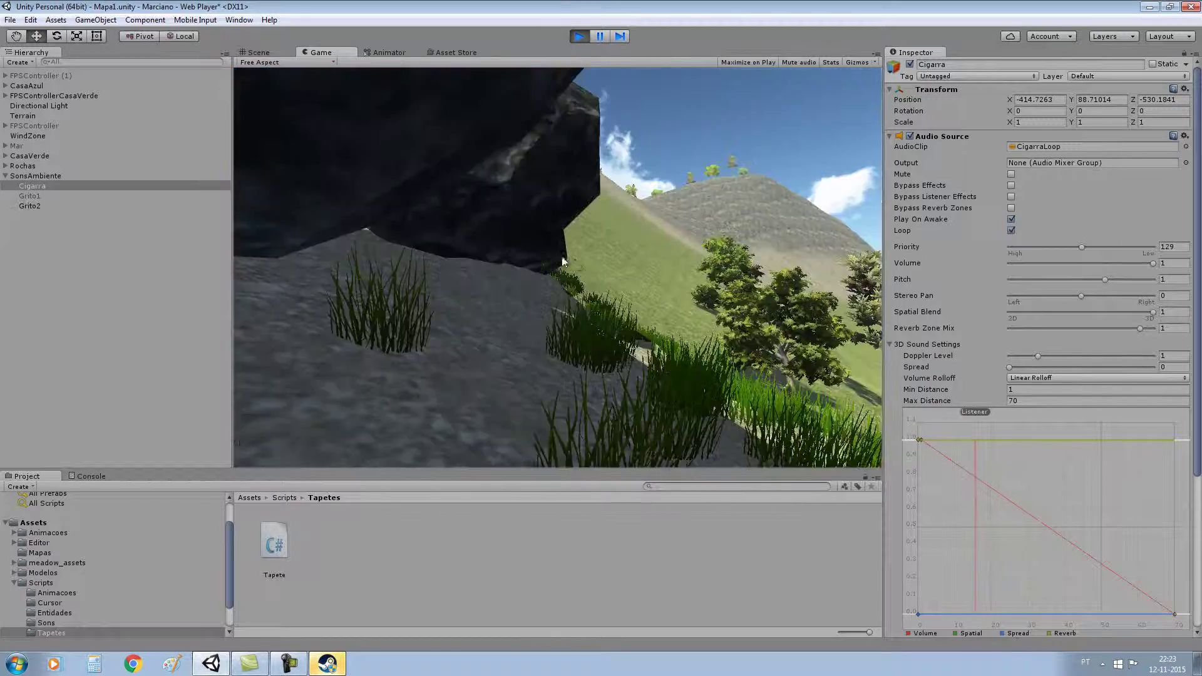
pyautogui.press('w')
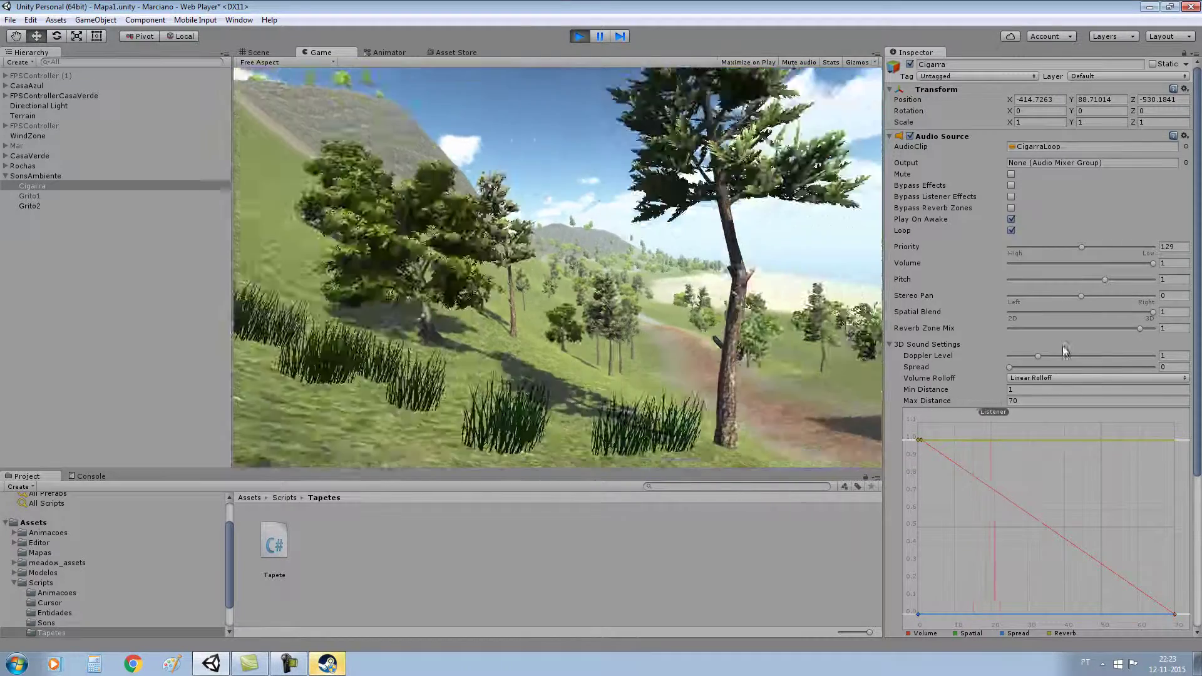
pyautogui.press('w')
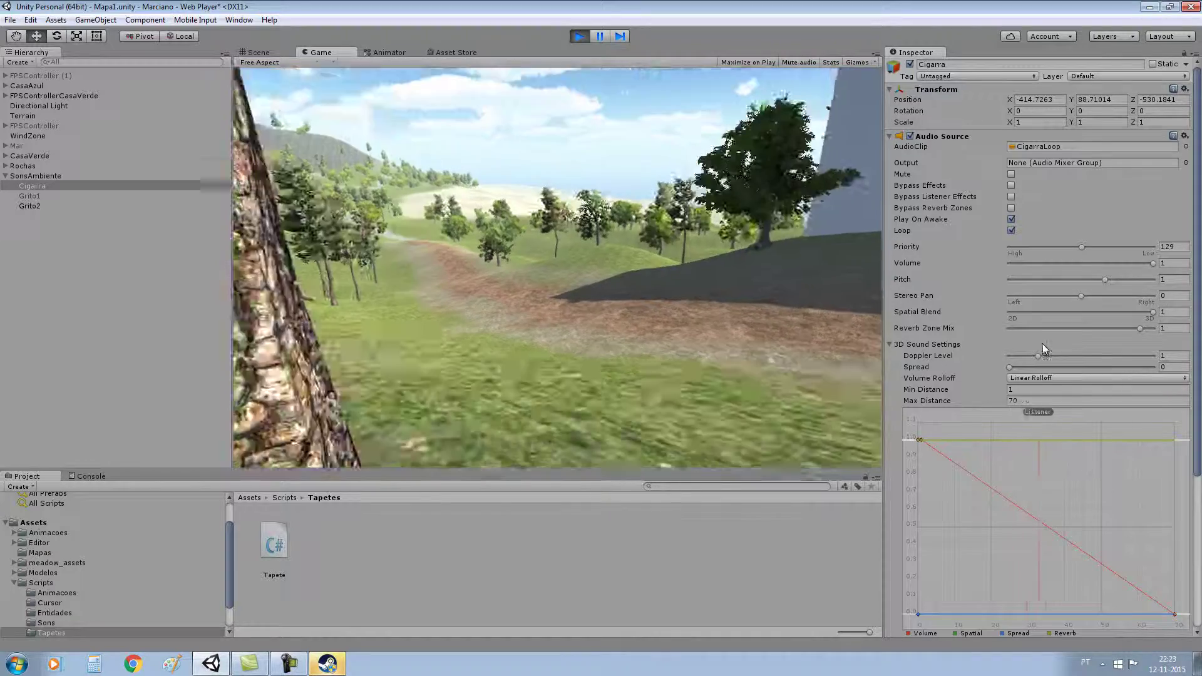
pyautogui.press('w')
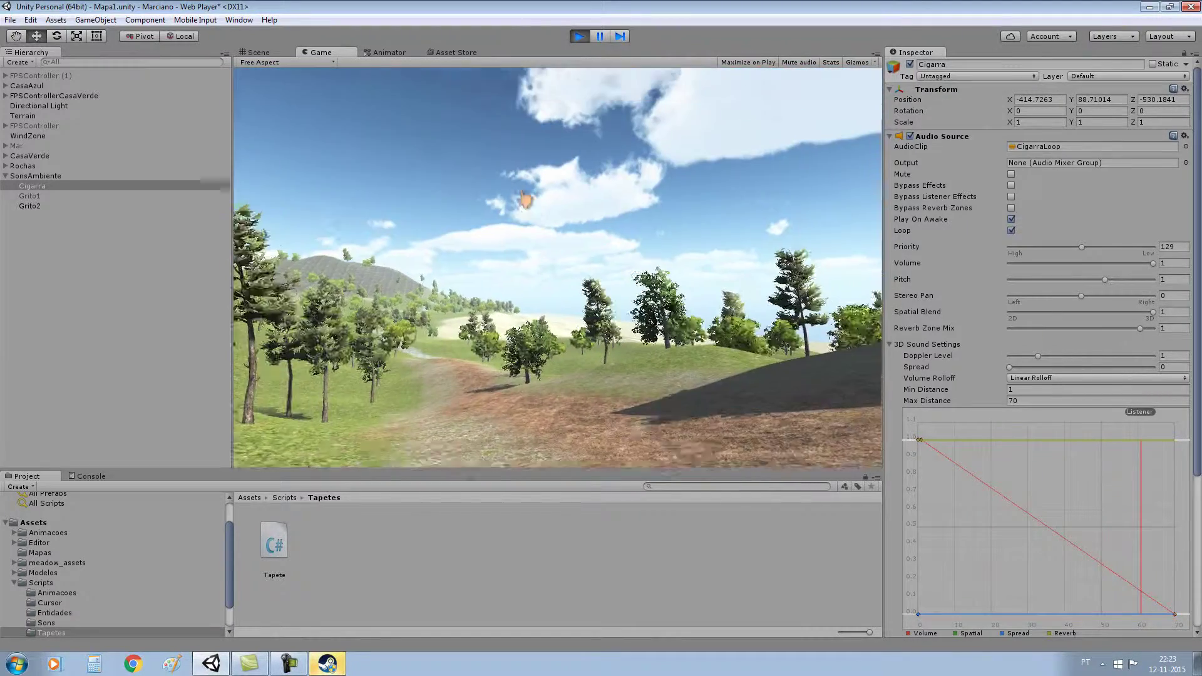
pyautogui.click(579, 36)
# - Zoom and orbit the Scene view to inspect the area around the rocks
pyautogui.scroll(-3, 581, 269)
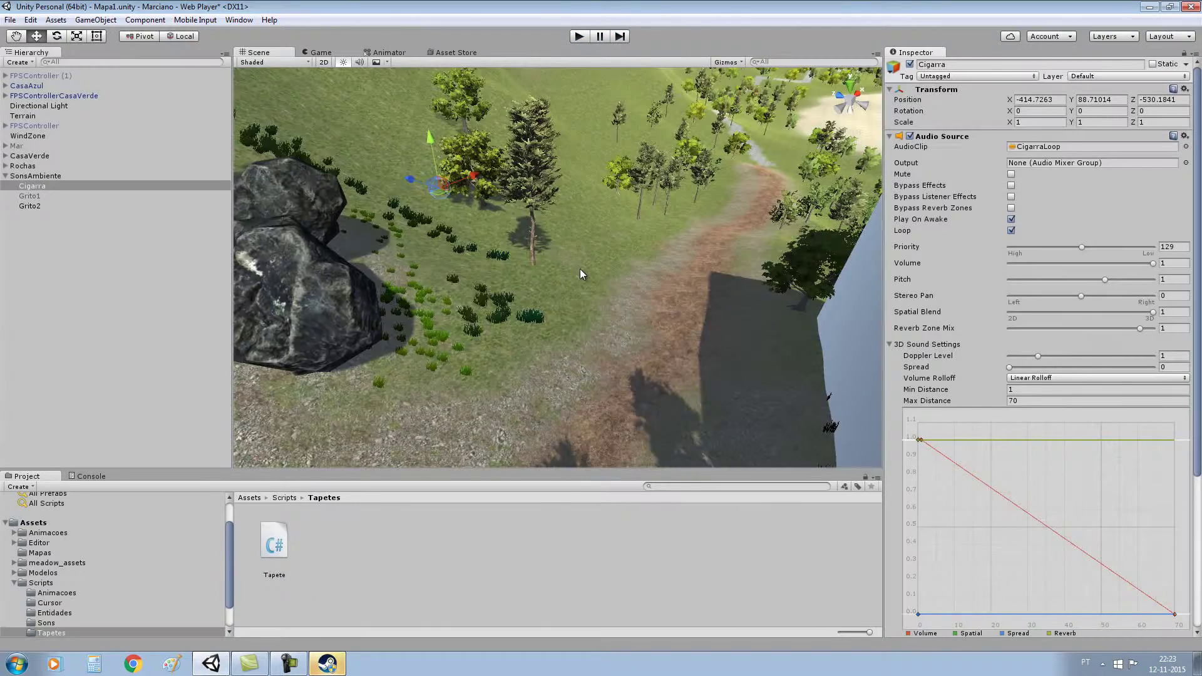
pyautogui.scroll(-3, 580, 270)
pyautogui.scroll(-3, 581, 269)
pyautogui.scroll(-3, 581, 270)
pyautogui.scroll(3, 598, 276)
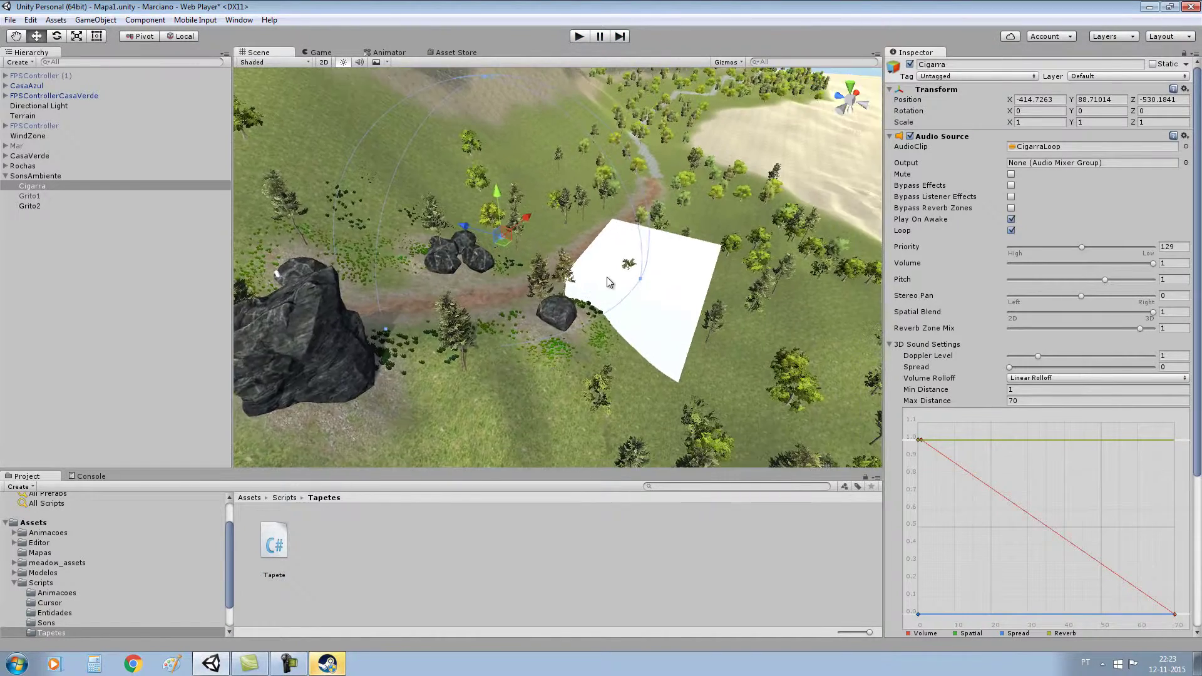
pyautogui.scroll(3, 607, 277)
pyautogui.scroll(3, 607, 277)
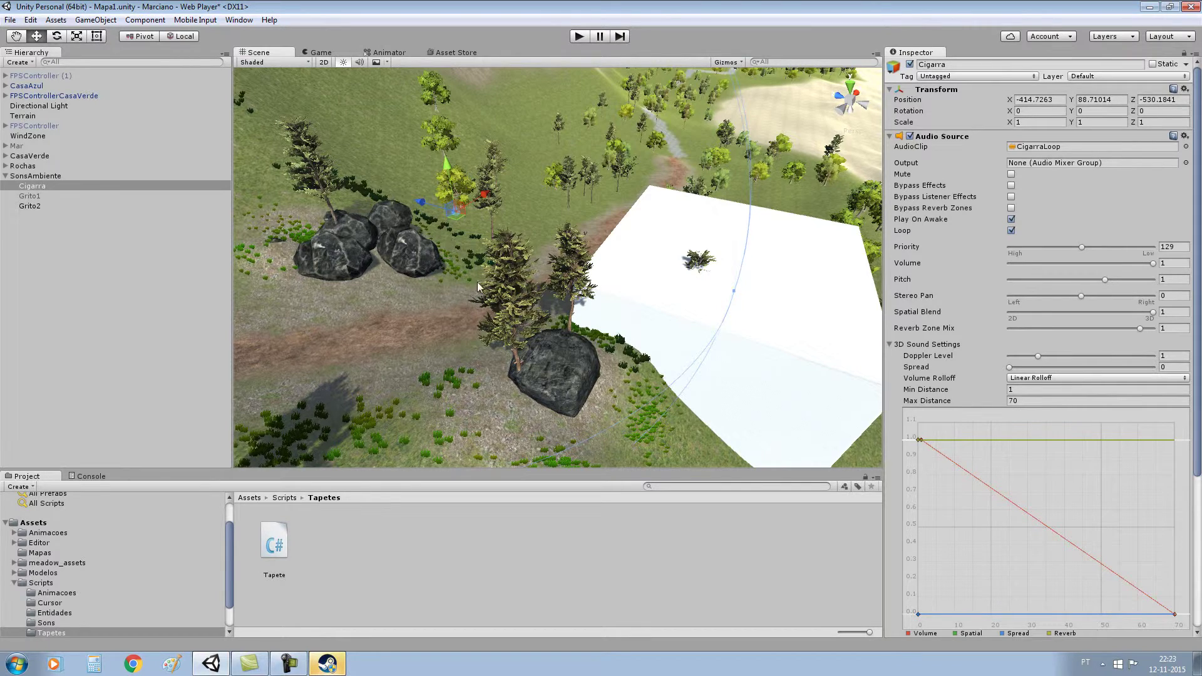
pyautogui.scroll(2, 479, 280)
pyautogui.scroll(2, 483, 278)
pyautogui.scroll(3, 483, 277)
pyautogui.scroll(-3, 485, 276)
pyautogui.scroll(-3, 584, 266)
pyautogui.scroll(1, 534, 263)
pyautogui.keyDown('alt'); pyautogui.moveTo(534, 262); pyautogui.dragTo(526, 266); pyautogui.keyUp('alt')
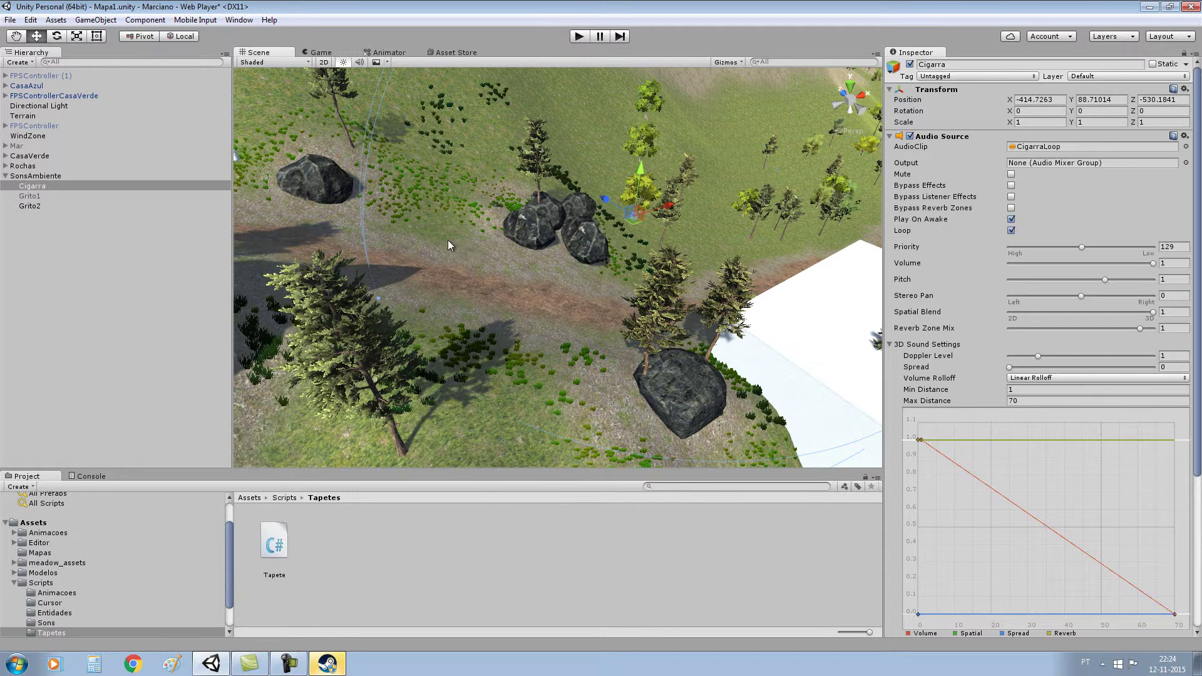
# - Save the Mapa1 scene with File > Save Scene
pyautogui.click(10, 20)
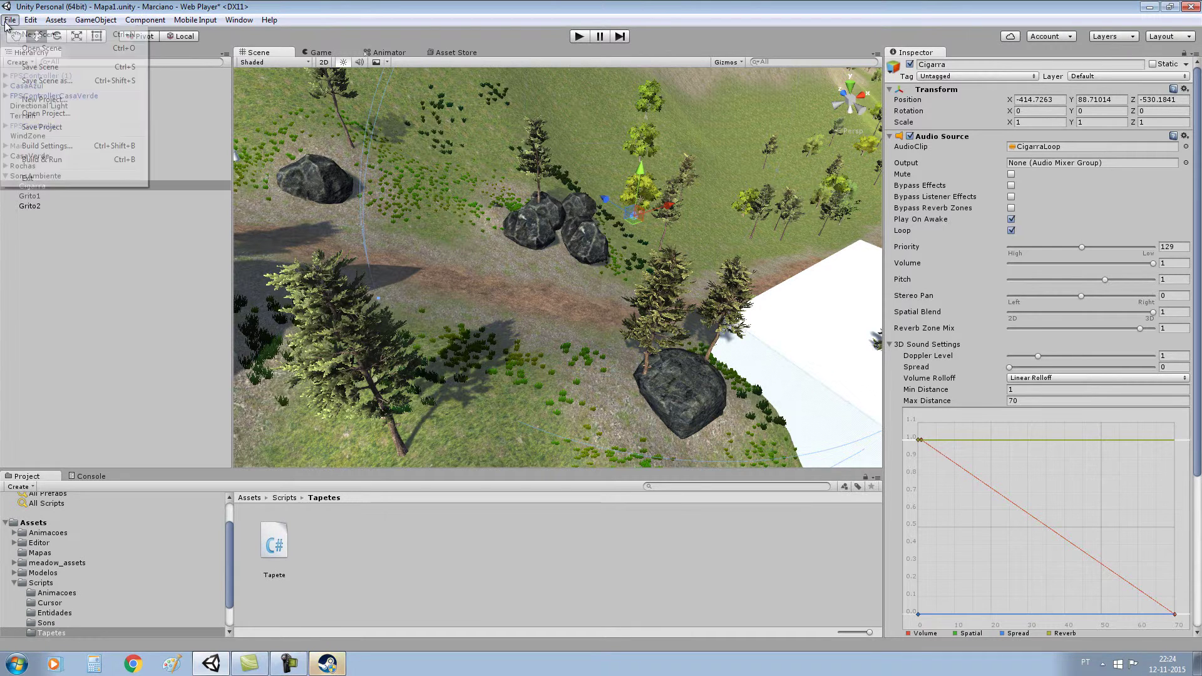
pyautogui.click(38, 67)
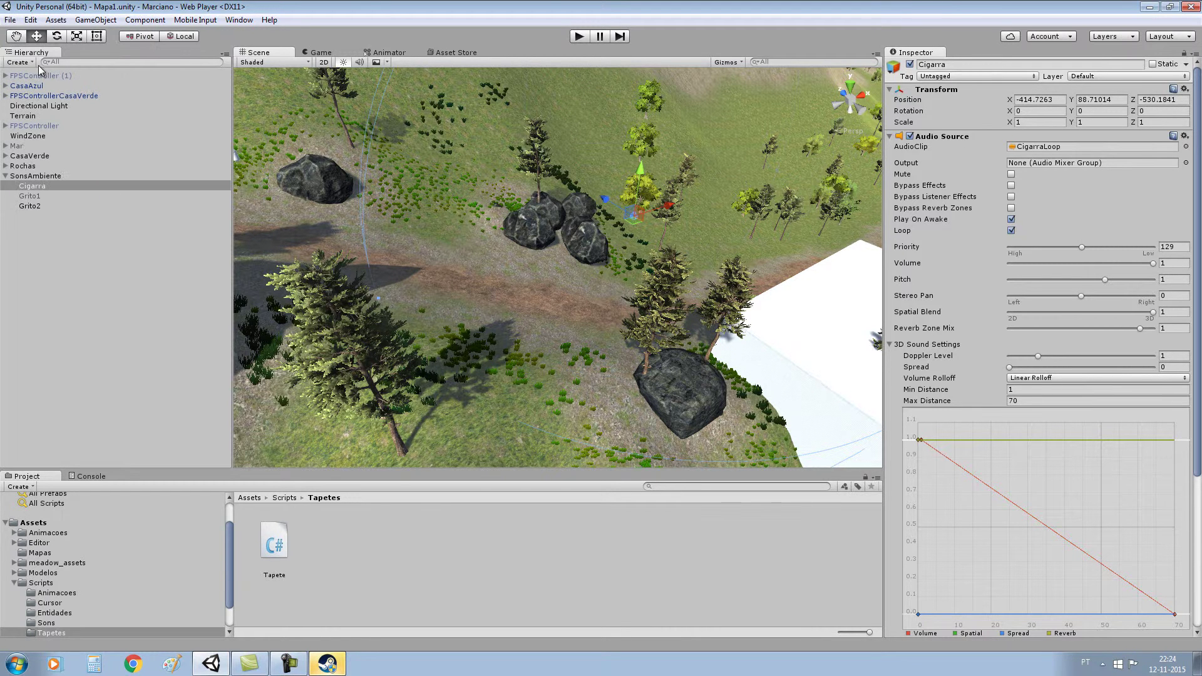
pyautogui.click(328, 664)
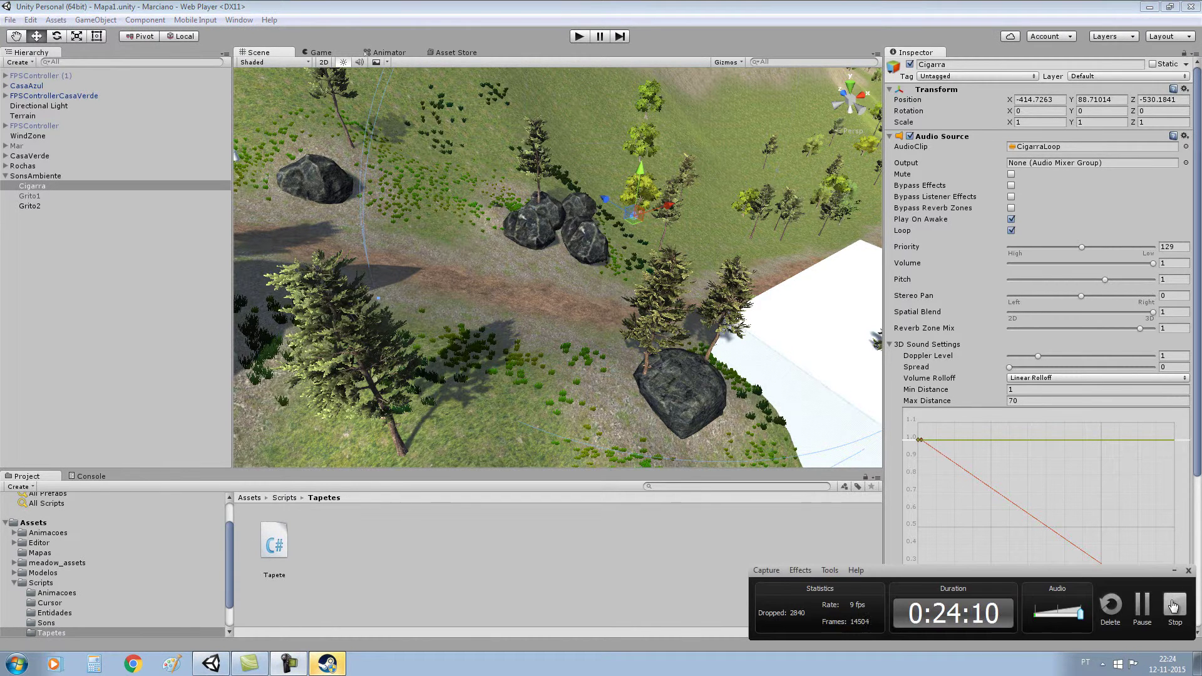